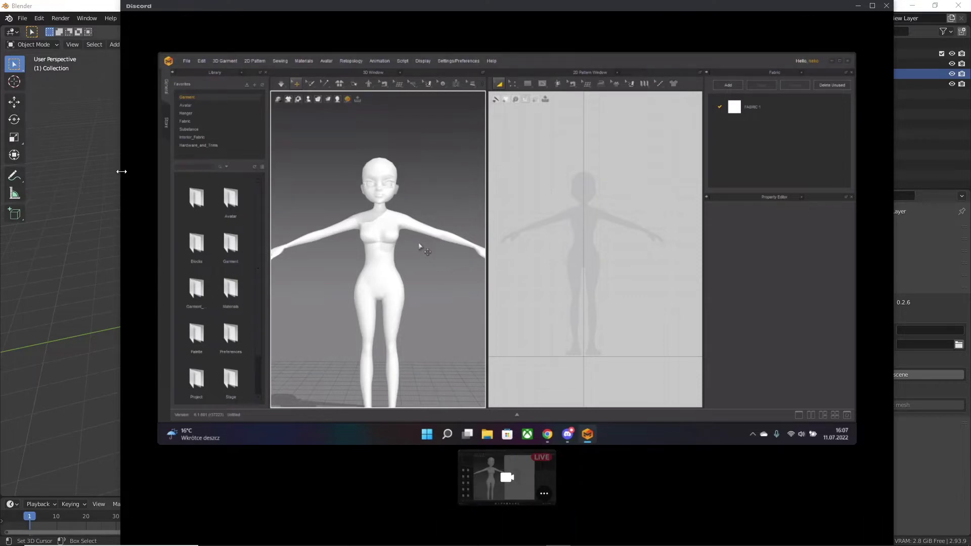
- Widen the Discord stream window and raise the stream's volume close to the maximum
{"action": "left_click_drag", "start_coordinate": [120, 169], "coordinate": [27, 168]}
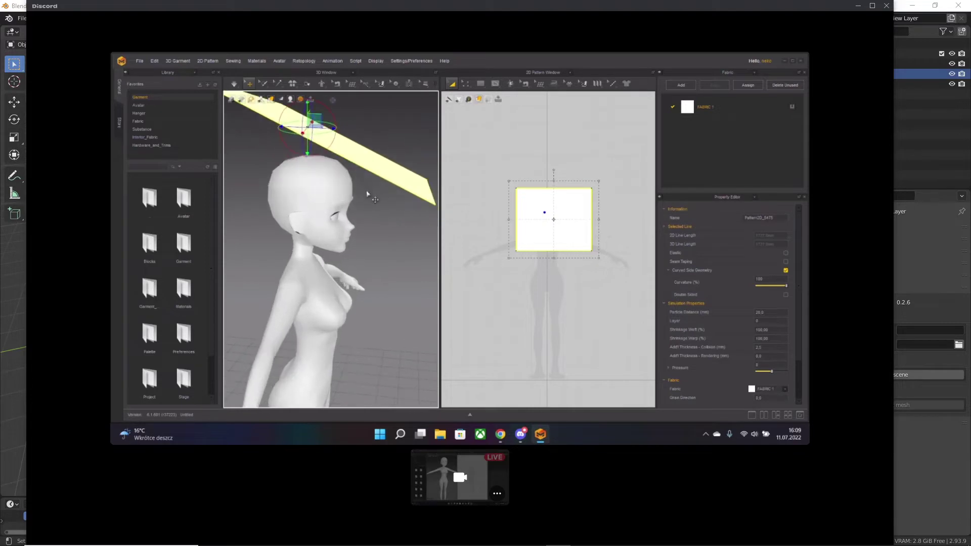
{"action": "mouse_move", "coordinate": [396, 461]}
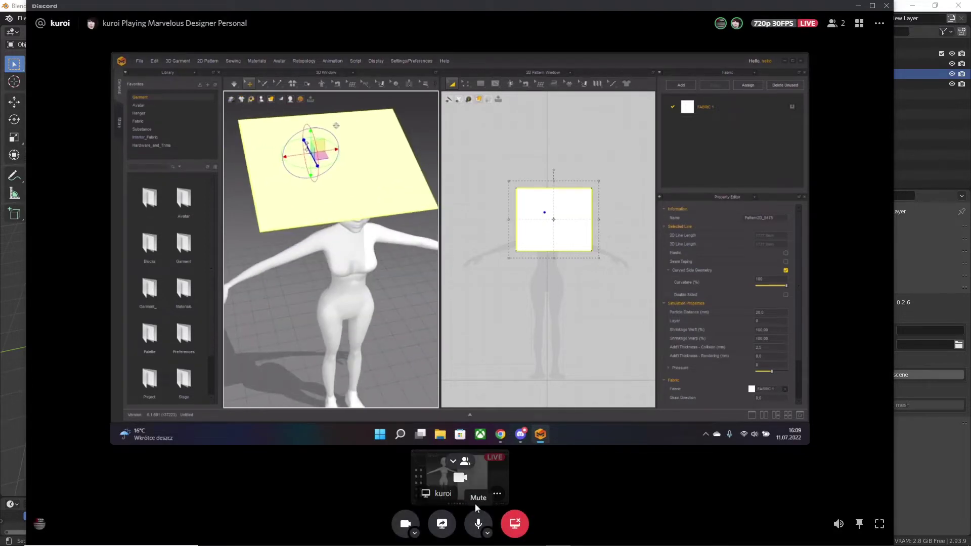
{"action": "left_click", "coordinate": [498, 493]}
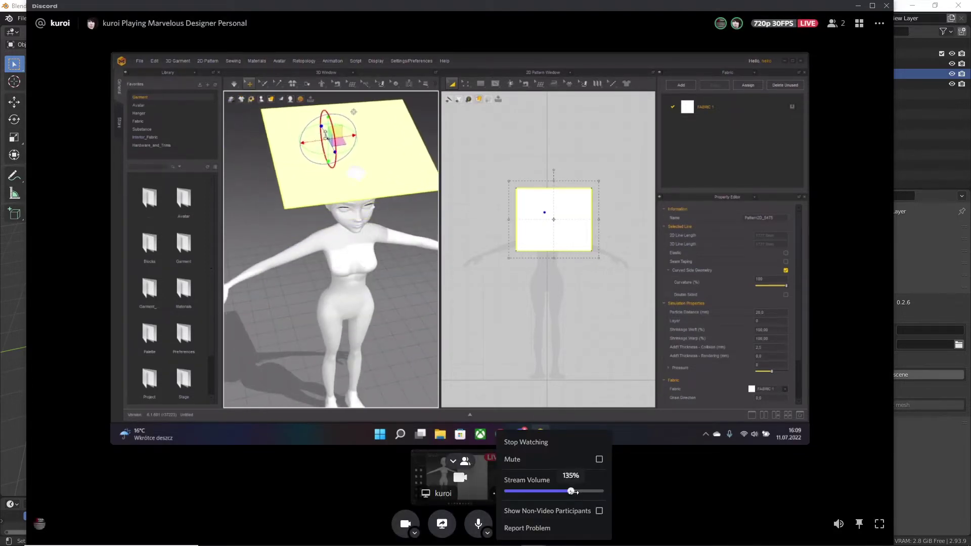
{"action": "left_click_drag", "start_coordinate": [572, 492], "coordinate": [597, 492]}
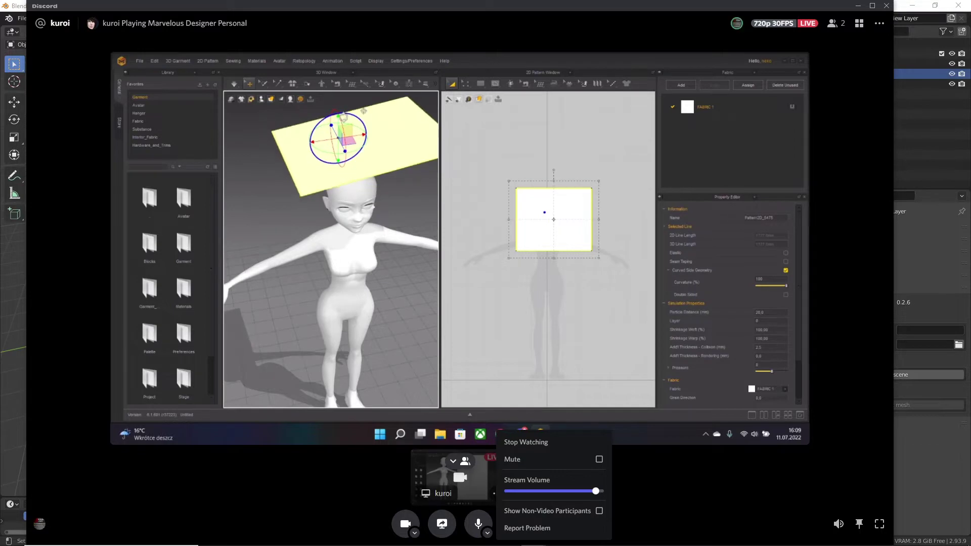
{"action": "left_click", "coordinate": [91, 444]}
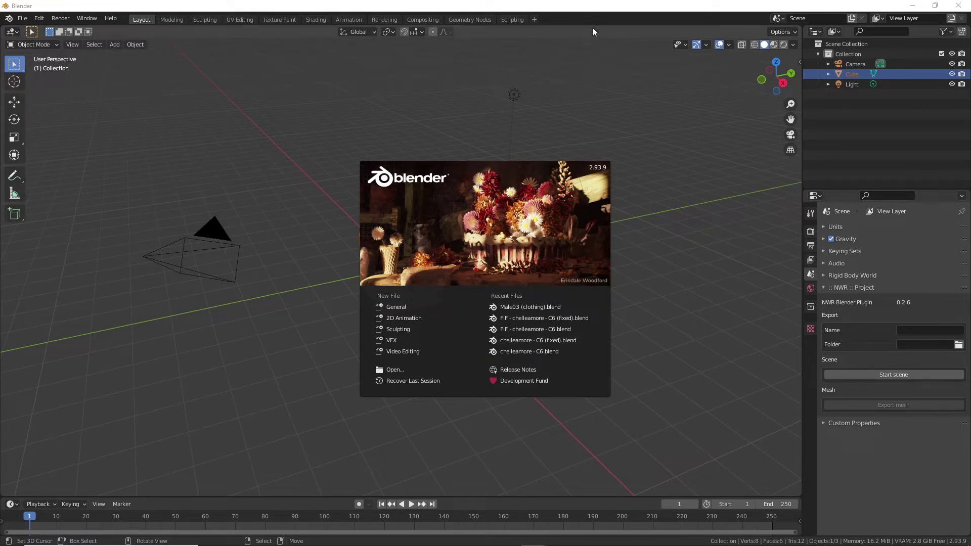
- Dismiss Blender's splash screen, then bring the Discord stream window back over it and stretch it to full screen height
{"action": "left_click", "coordinate": [653, 204]}
{"action": "left_click", "coordinate": [457, 362]}
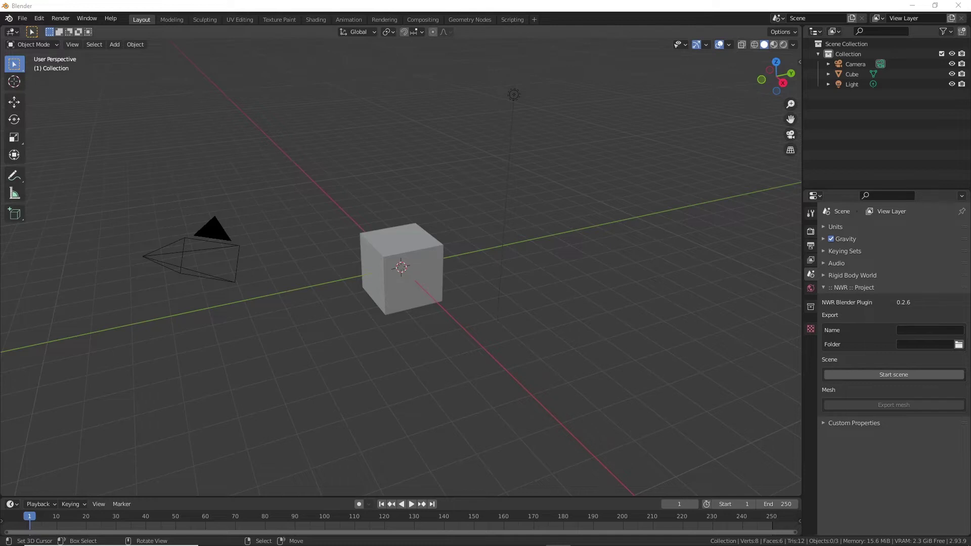
{"action": "left_click_drag", "start_coordinate": [0, 116], "coordinate": [163, 66]}
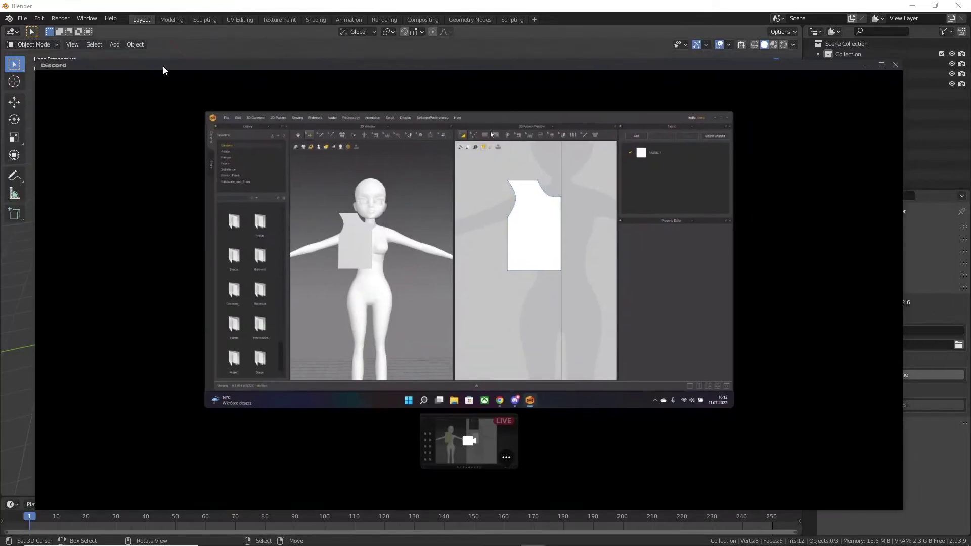
{"action": "double_click", "coordinate": [408, 60]}
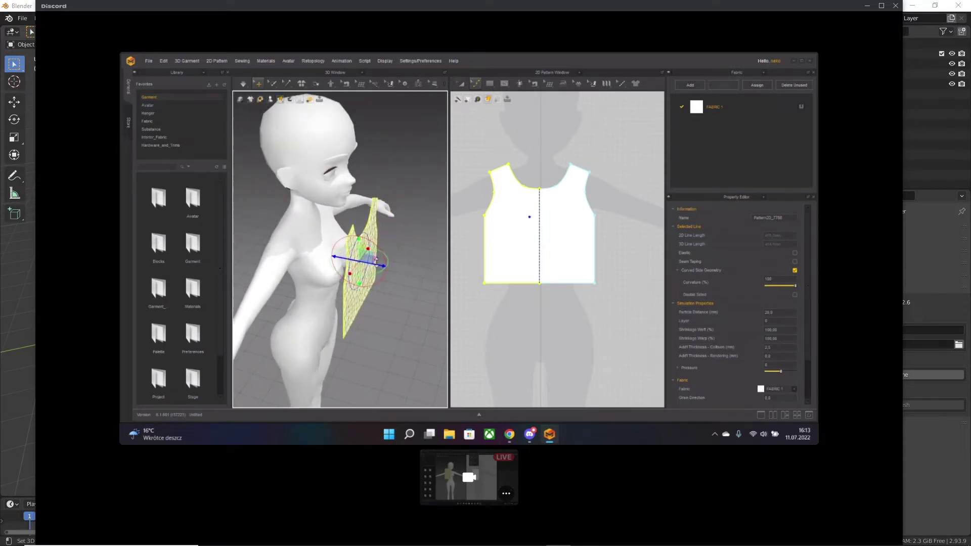
- Save the garment project as "imvu live" in the Project folder
{"action": "middle_click_drag", "start_coordinate": [375, 278], "coordinate": [331, 257]}
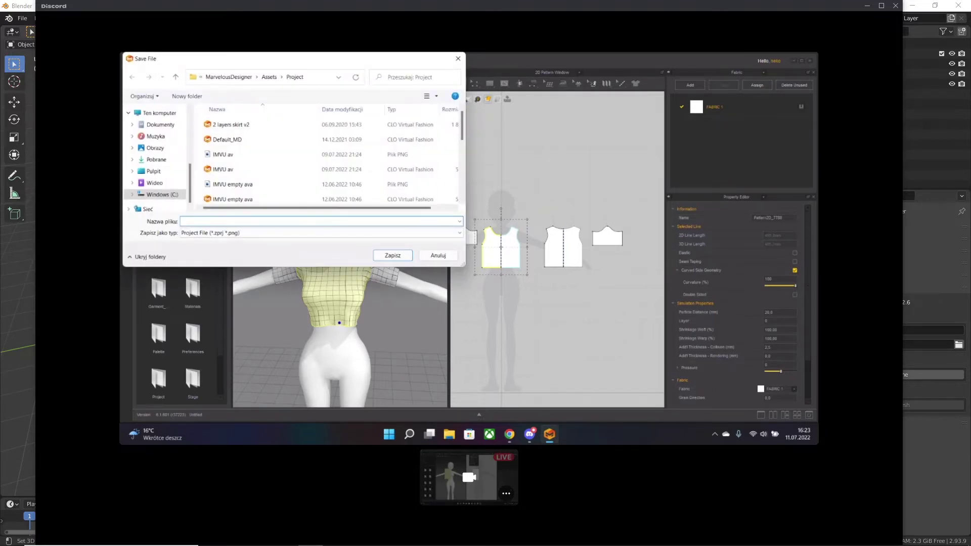
{"action": "type", "text": "imvu"}
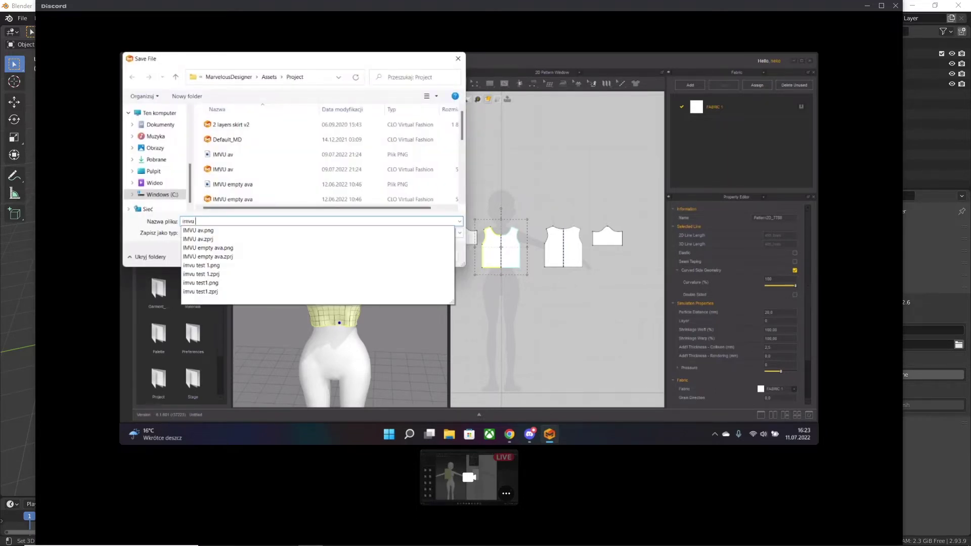
{"action": "type", "text": " live"}
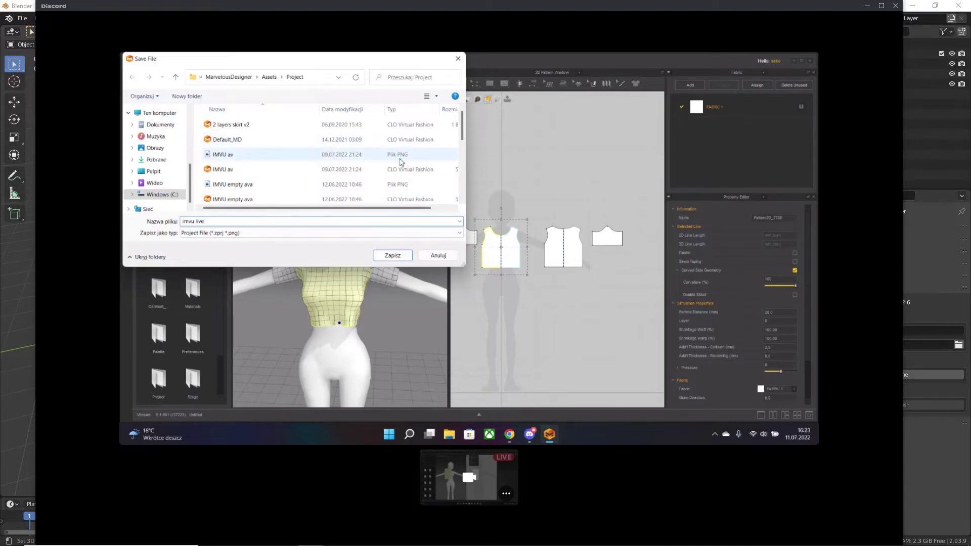
{"action": "left_click", "coordinate": [393, 255]}
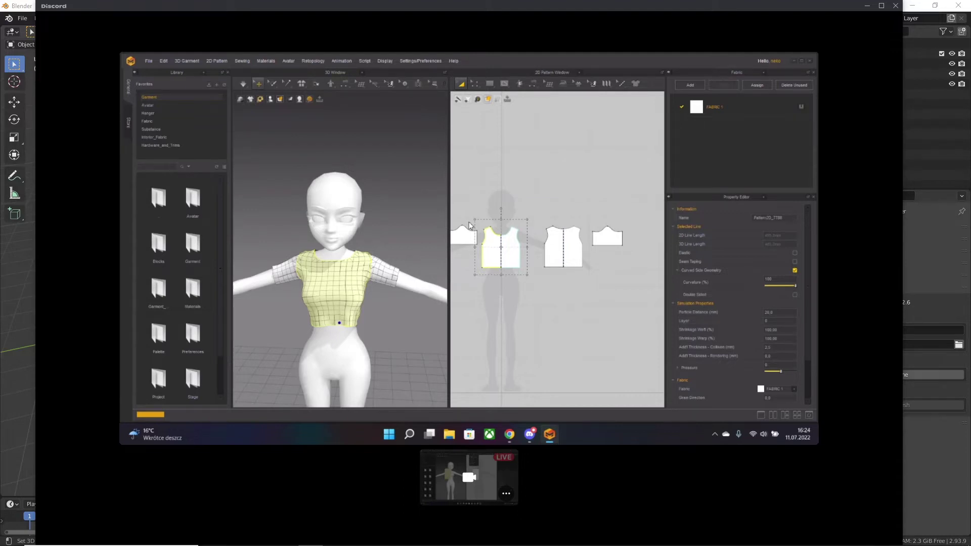
- Clear the pattern selection and examine the shirt's shoulder and the seam where the sleeve meets the armpit in 3D
{"action": "scroll", "coordinate": [540, 268], "scroll_direction": "down", "scroll_amount": 3}
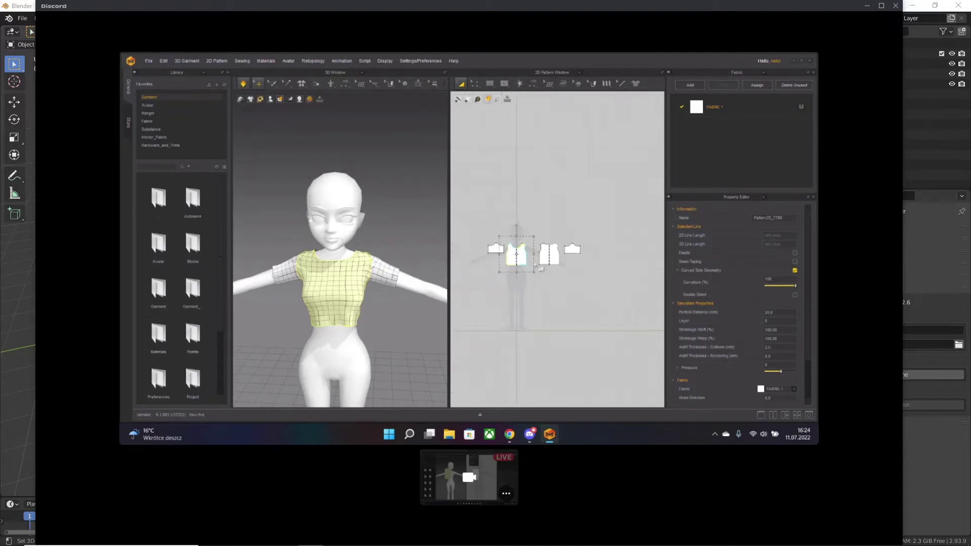
{"action": "scroll", "coordinate": [533, 257], "scroll_direction": "up", "scroll_amount": 5}
{"action": "scroll", "coordinate": [528, 198], "scroll_direction": "down", "scroll_amount": 3}
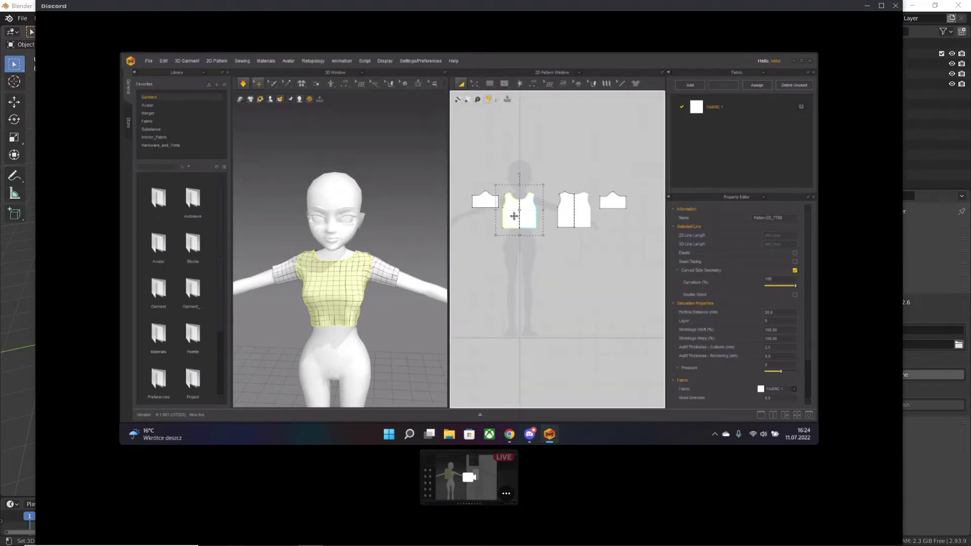
{"action": "left_click", "coordinate": [545, 259]}
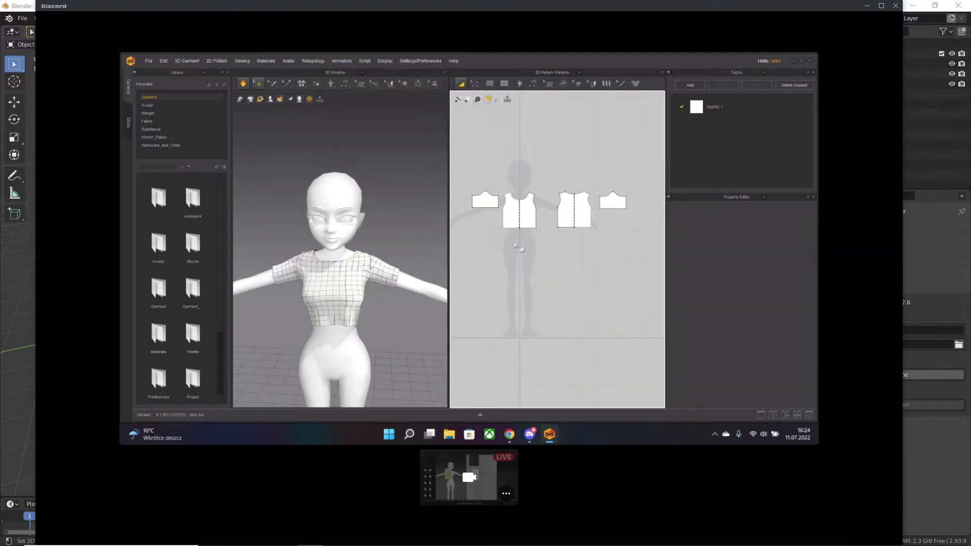
{"action": "scroll", "coordinate": [359, 279], "scroll_direction": "up", "scroll_amount": 6}
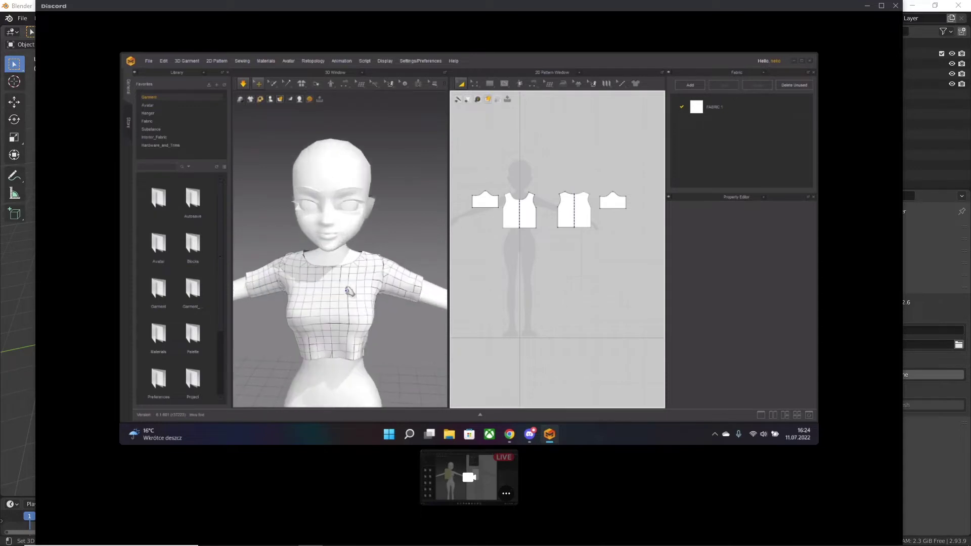
{"action": "scroll", "coordinate": [373, 260], "scroll_direction": "up", "scroll_amount": 2}
{"action": "middle_click_drag", "start_coordinate": [286, 219], "coordinate": [392, 292]}
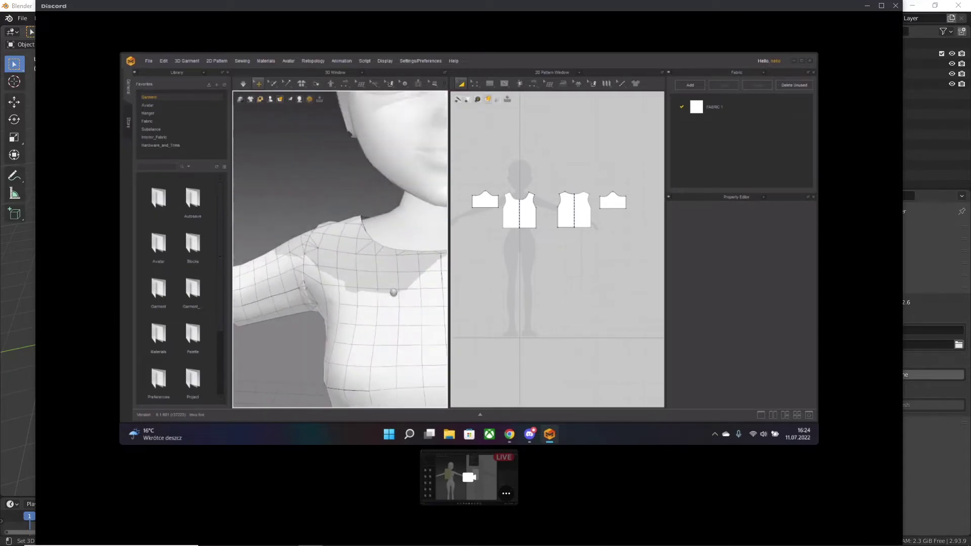
{"action": "right_click_drag", "start_coordinate": [355, 263], "coordinate": [334, 339]}
{"action": "left_click", "coordinate": [316, 288]}
{"action": "left_click", "coordinate": [385, 346]}
{"action": "left_click", "coordinate": [335, 340]}
{"action": "scroll", "coordinate": [335, 327], "scroll_direction": "up", "scroll_amount": 1}
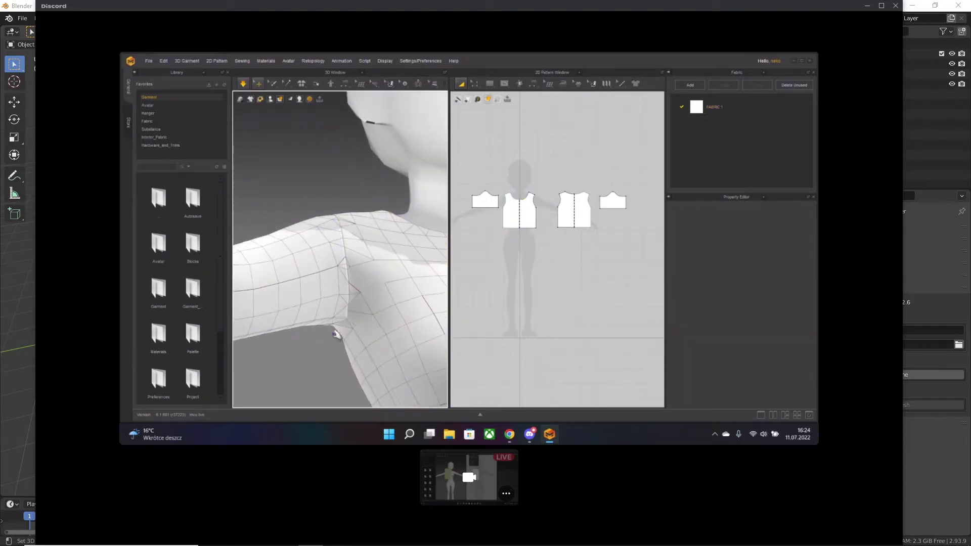
{"action": "middle_click_drag", "start_coordinate": [336, 329], "coordinate": [373, 276]}
{"action": "scroll", "coordinate": [372, 282], "scroll_direction": "up", "scroll_amount": 3}
{"action": "scroll", "coordinate": [370, 296], "scroll_direction": "up", "scroll_amount": 4}
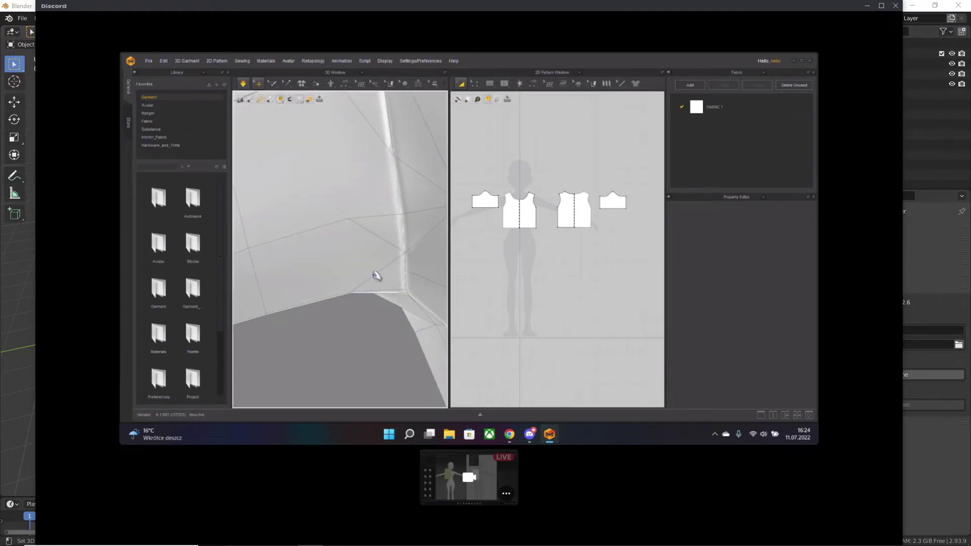
{"action": "scroll", "coordinate": [392, 256], "scroll_direction": "down", "scroll_amount": 5}
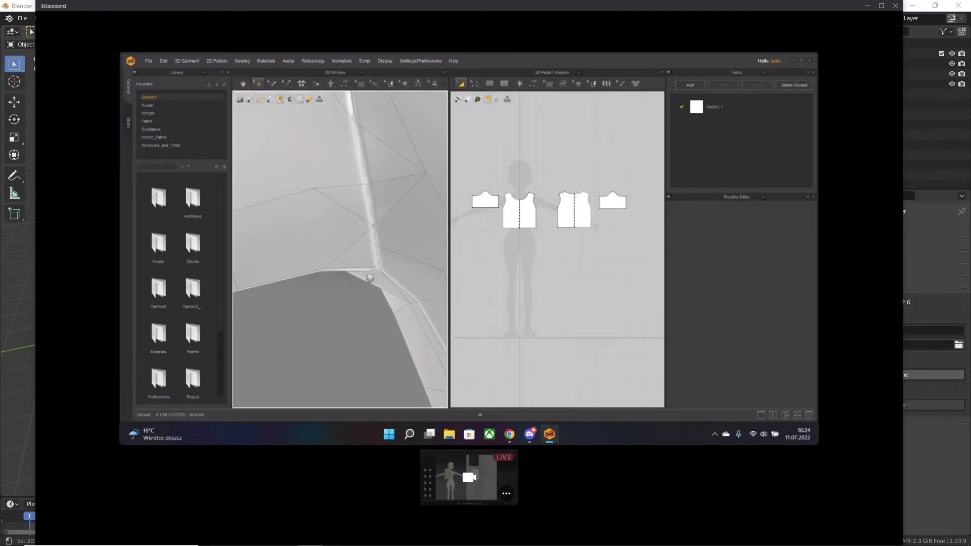
- Pull the front piece's fabric near the armpit and run the simulation to settle the seam
{"action": "left_click_drag", "start_coordinate": [361, 237], "coordinate": [378, 234]}
{"action": "key", "text": "space"}
{"action": "right_click_drag", "start_coordinate": [379, 234], "coordinate": [331, 263]}
{"action": "key", "text": "space"}
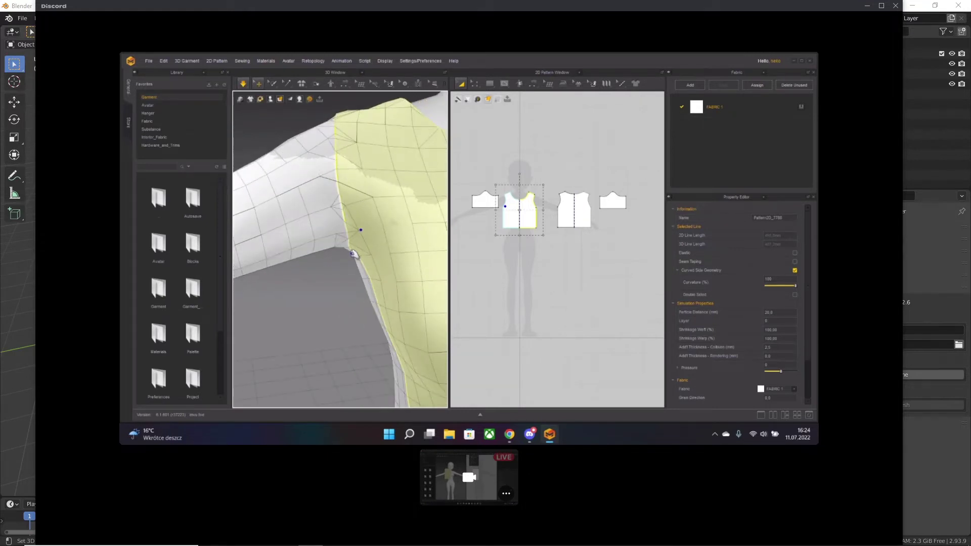
{"action": "scroll", "coordinate": [366, 260], "scroll_direction": "down", "scroll_amount": 5}
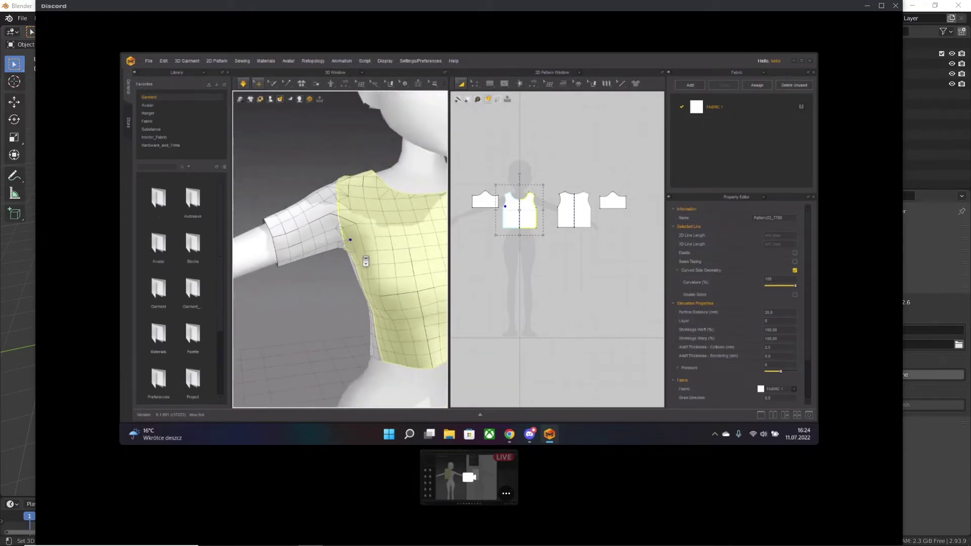
{"action": "scroll", "coordinate": [365, 258], "scroll_direction": "up", "scroll_amount": 2}
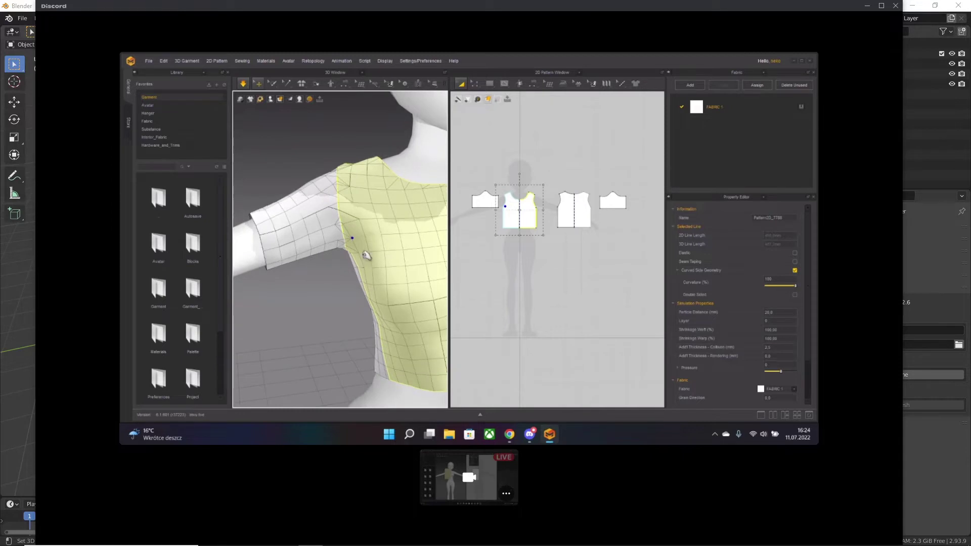
- Pull the sleeve's fabric near the armpit while simulating and check the underarm seam from several angles
{"action": "left_click", "coordinate": [360, 85]}
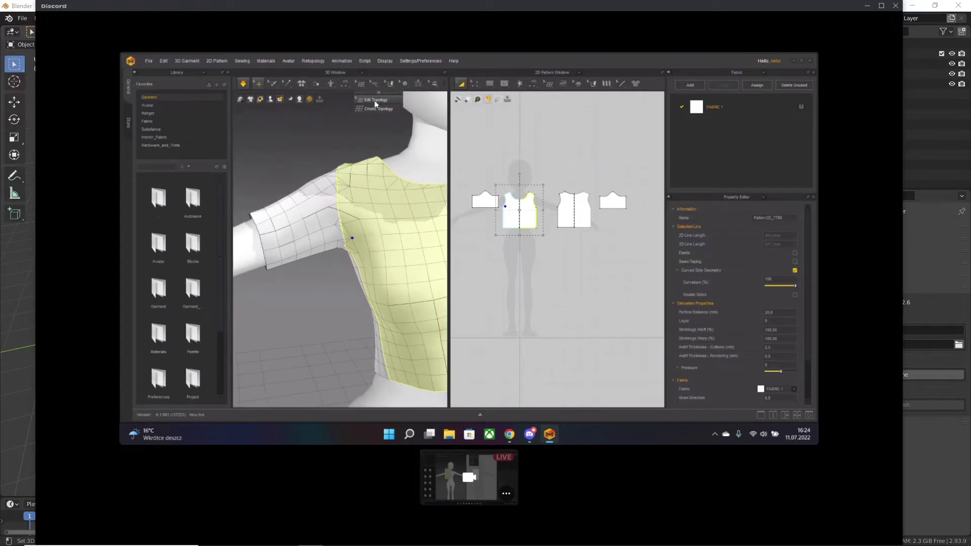
{"action": "left_click", "coordinate": [375, 101]}
{"action": "left_click", "coordinate": [332, 180]}
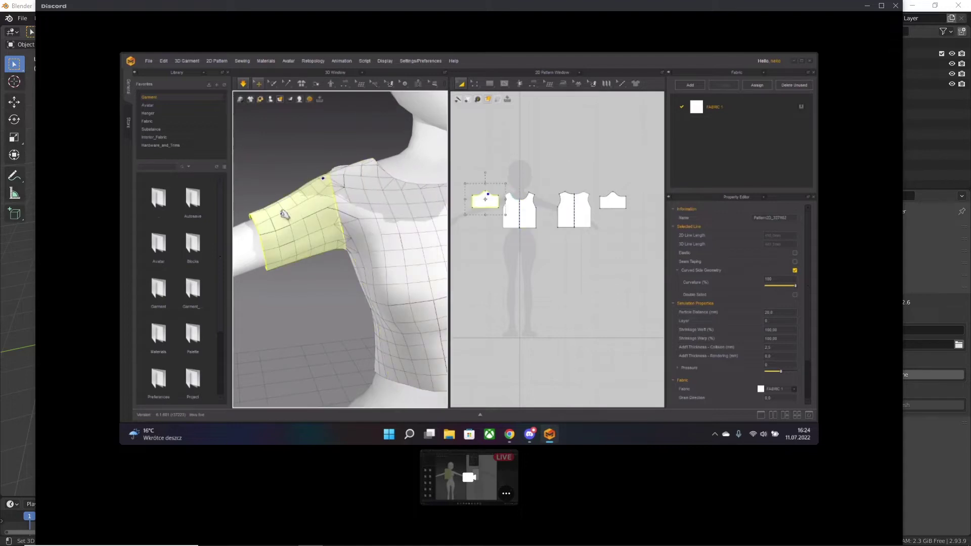
{"action": "left_click_drag", "start_coordinate": [230, 218], "coordinate": [254, 218]}
{"action": "scroll", "coordinate": [334, 251], "scroll_direction": "up", "scroll_amount": 5}
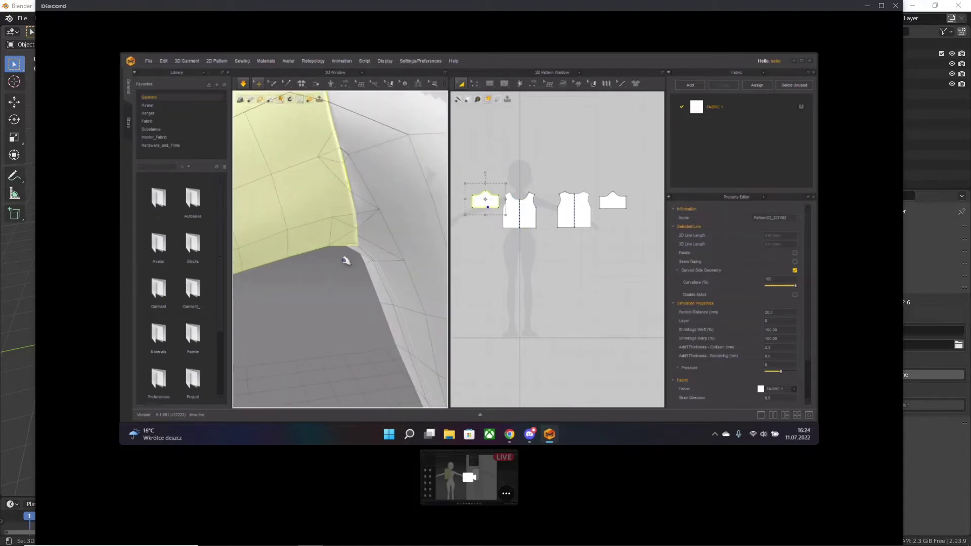
{"action": "right_click_drag", "start_coordinate": [367, 243], "coordinate": [378, 174]}
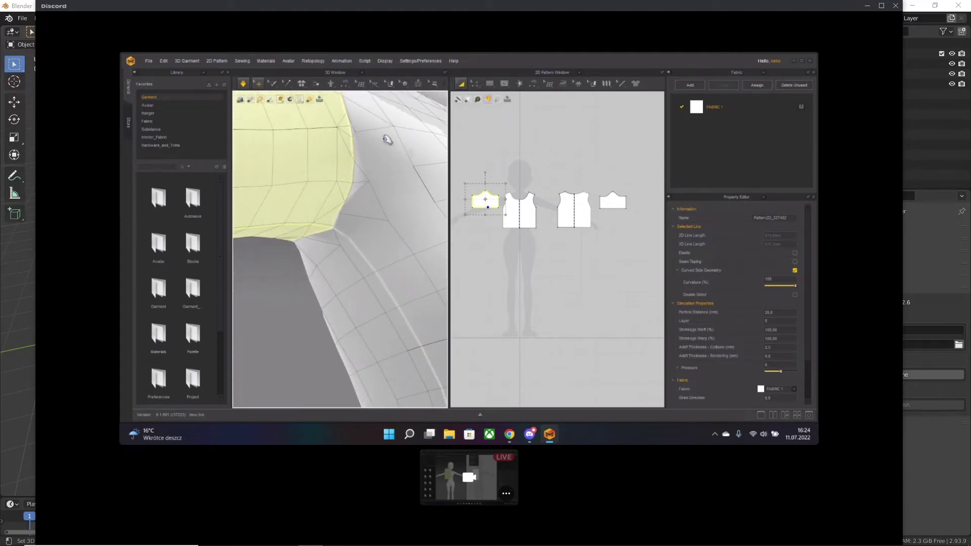
{"action": "right_click_drag", "start_coordinate": [336, 222], "coordinate": [422, 223]}
{"action": "scroll", "coordinate": [367, 184], "scroll_direction": "down", "scroll_amount": 5}
{"action": "scroll", "coordinate": [367, 183], "scroll_direction": "down", "scroll_amount": 3}
{"action": "scroll", "coordinate": [364, 211], "scroll_direction": "up", "scroll_amount": 2}
{"action": "key", "text": "space"}
{"action": "key", "text": "space"}
- Select all the shirt's pattern pieces and open their Particle Distance for editing
{"action": "left_click_drag", "start_coordinate": [474, 245], "coordinate": [646, 179]}
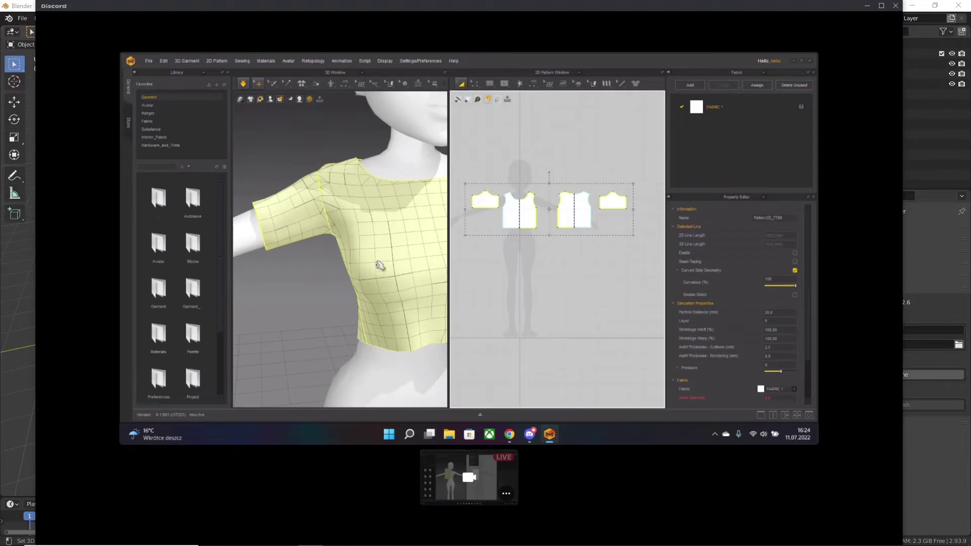
{"action": "middle_click_drag", "start_coordinate": [375, 280], "coordinate": [361, 278]}
{"action": "scroll", "coordinate": [361, 278], "scroll_direction": "down", "scroll_amount": 3}
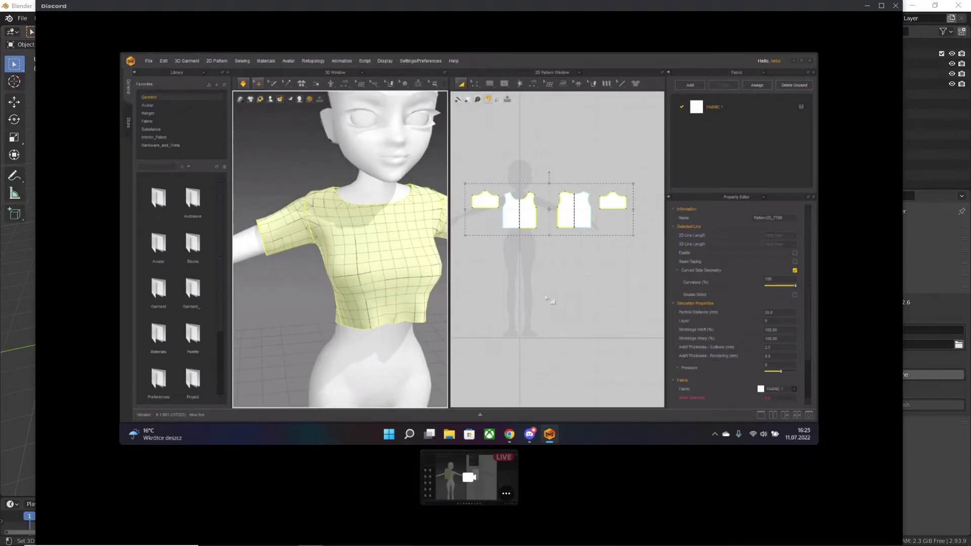
{"action": "double_click", "coordinate": [768, 313]}
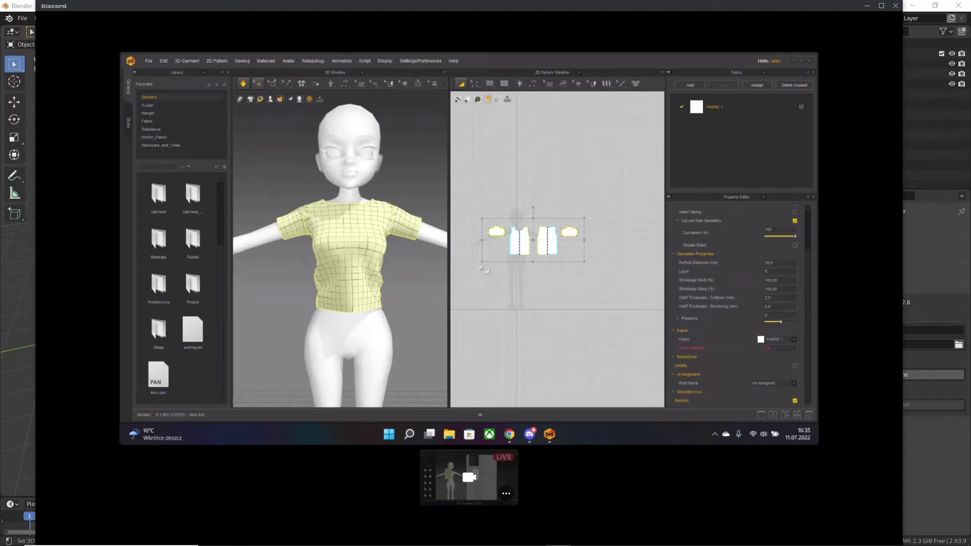
- Move both sleeve patterns slightly outward, away from the front and back pieces in the 2D layout
{"action": "left_click", "coordinate": [500, 259]}
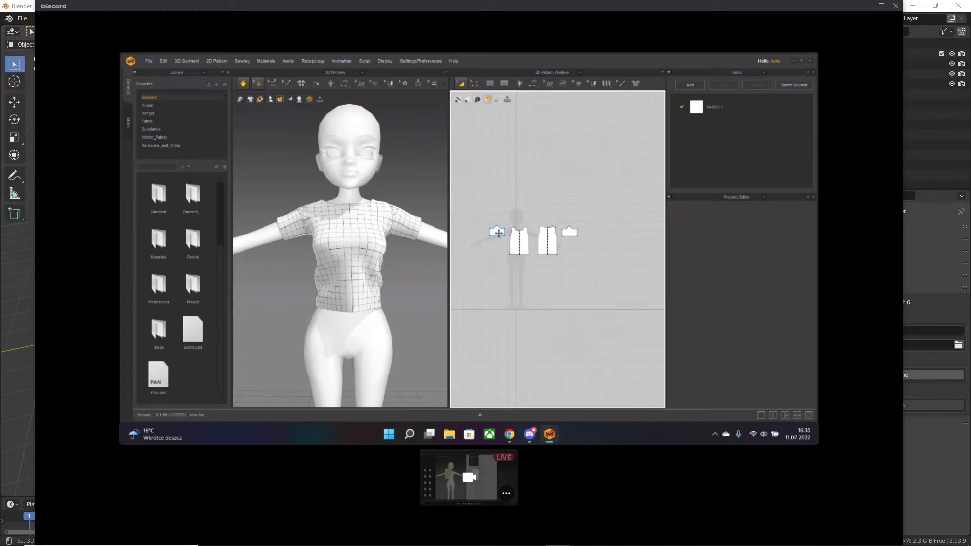
{"action": "left_click", "coordinate": [494, 232]}
{"action": "left_click", "coordinate": [565, 234]}
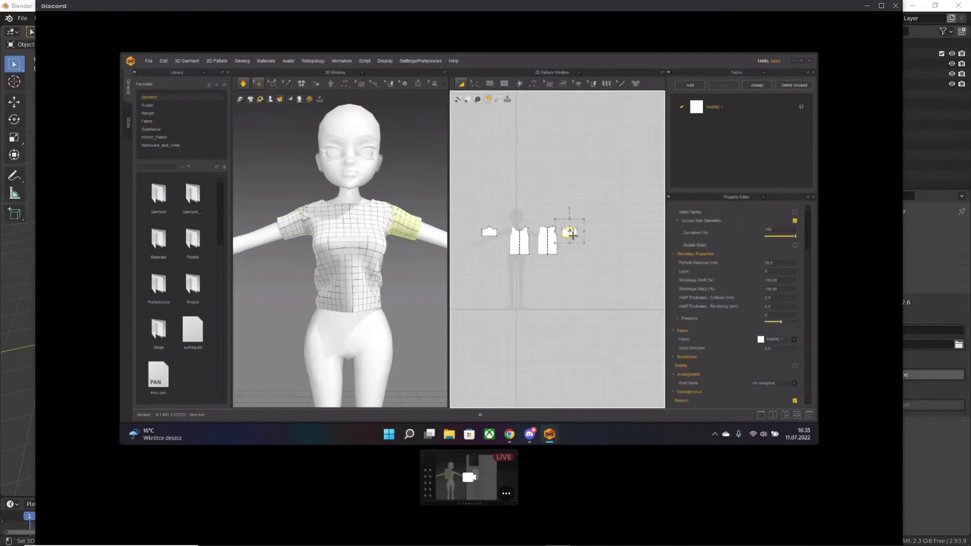
{"action": "left_click", "coordinate": [572, 215]}
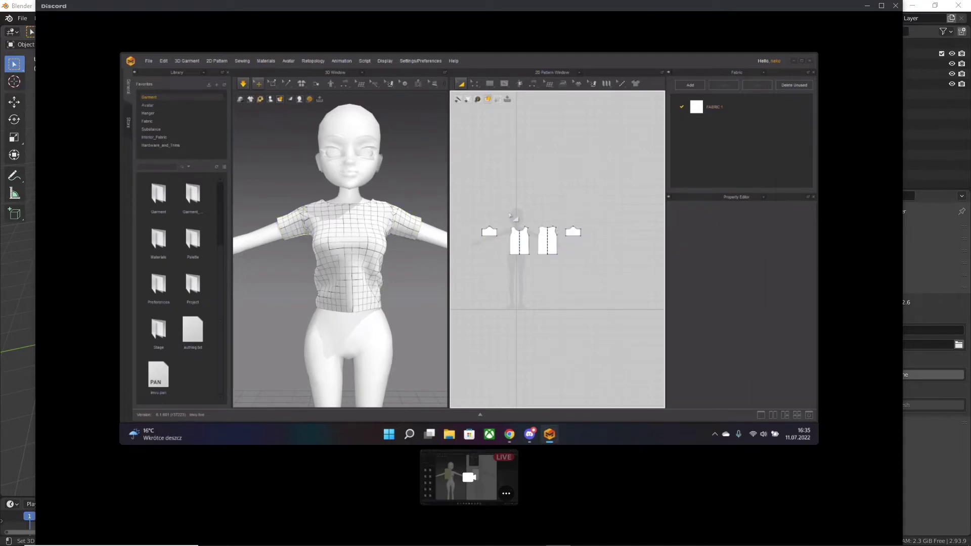
- Reposition the front and back patterns together so they sit centred between the two sleeves
{"action": "left_click_drag", "start_coordinate": [561, 270], "coordinate": [549, 248]}
{"action": "left_click", "coordinate": [549, 212]}
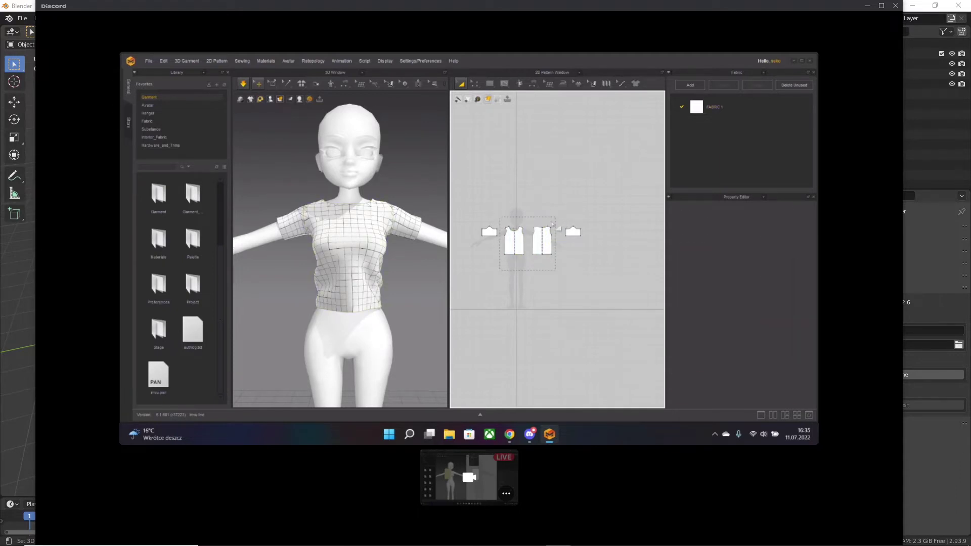
{"action": "left_click_drag", "start_coordinate": [553, 225], "coordinate": [545, 238]}
{"action": "left_click", "coordinate": [546, 215]}
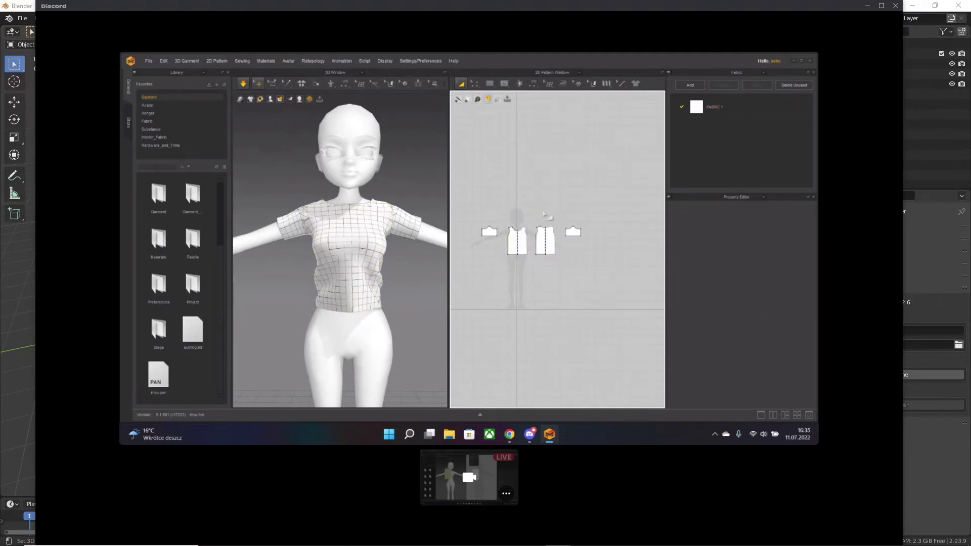
- Select all the shirt's pattern pieces and simulate while straightening the fabric at the side of the hem
{"action": "left_click", "coordinate": [366, 240]}
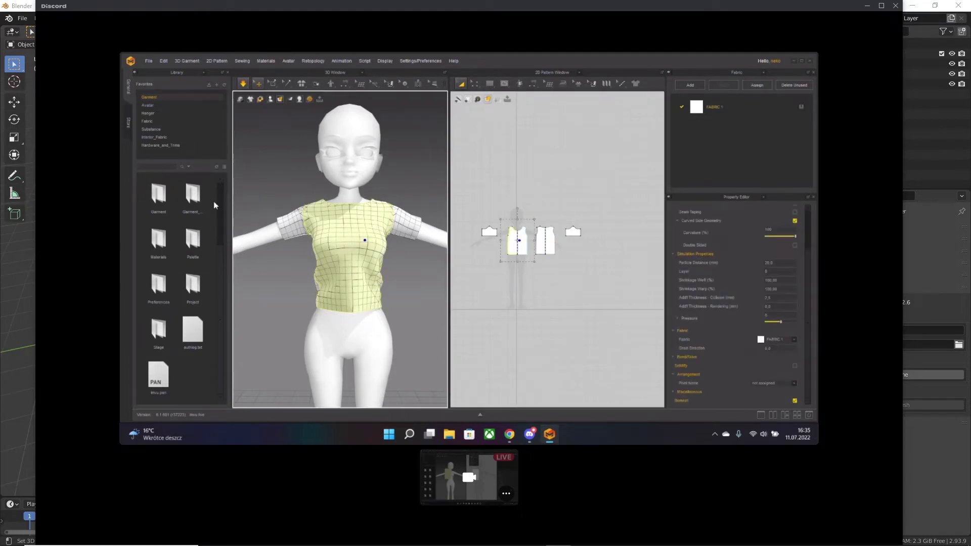
{"action": "left_click", "coordinate": [454, 287]}
{"action": "left_click_drag", "start_coordinate": [467, 278], "coordinate": [588, 216]}
{"action": "right_click_drag", "start_coordinate": [364, 236], "coordinate": [332, 303]}
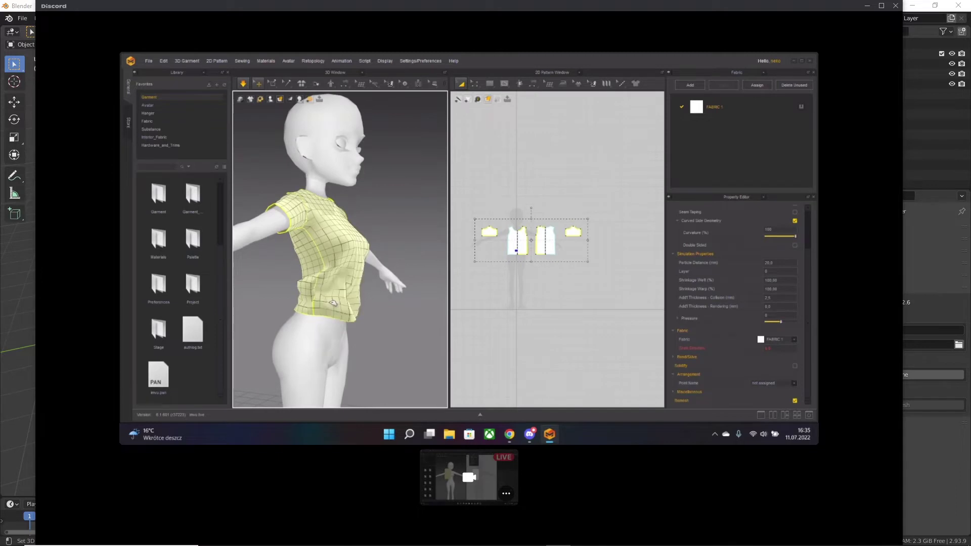
{"action": "key", "text": "space"}
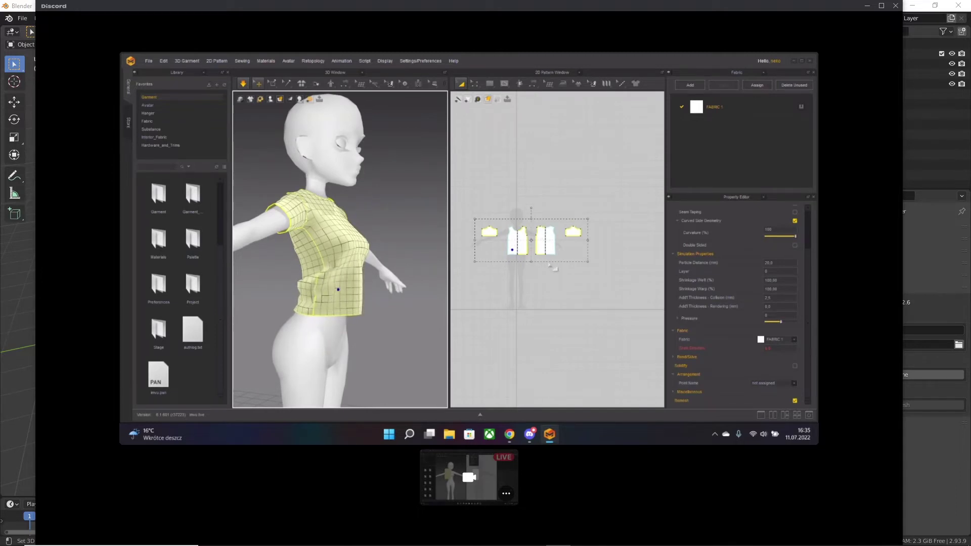
- Select the bottom hem edges of the front and back patterns and inspect the hem from the side of the avatar
{"action": "left_click", "coordinate": [475, 83]}
{"action": "left_click", "coordinate": [486, 99]}
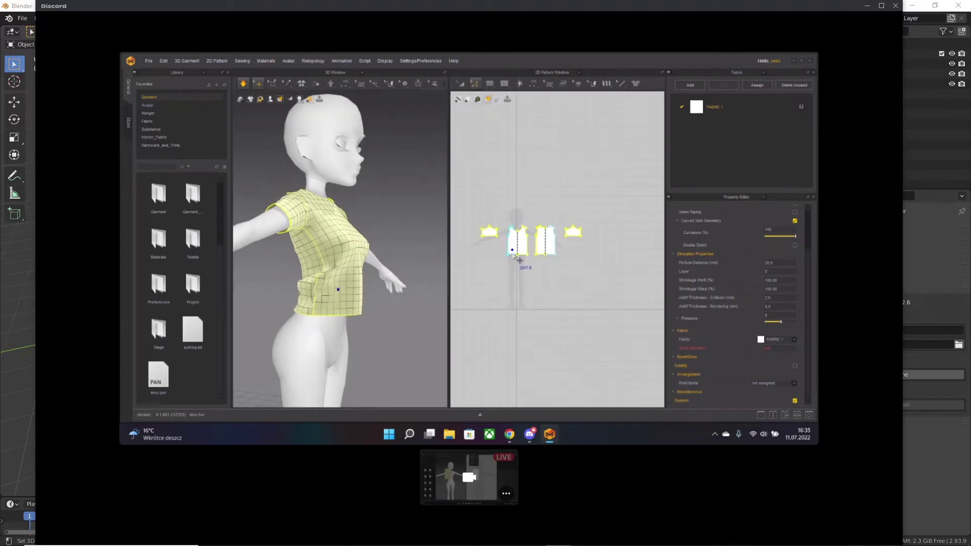
{"action": "left_click", "coordinate": [513, 254]}
{"action": "left_click", "coordinate": [539, 257], "text": "shift"}
{"action": "scroll", "coordinate": [355, 300], "scroll_direction": "up", "scroll_amount": 4}
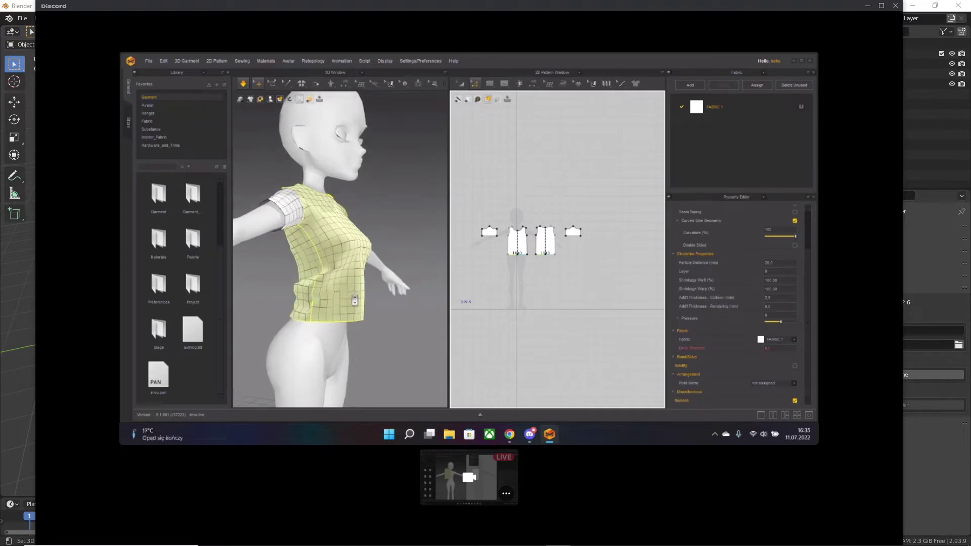
{"action": "middle_click_drag", "start_coordinate": [358, 297], "coordinate": [407, 215]}
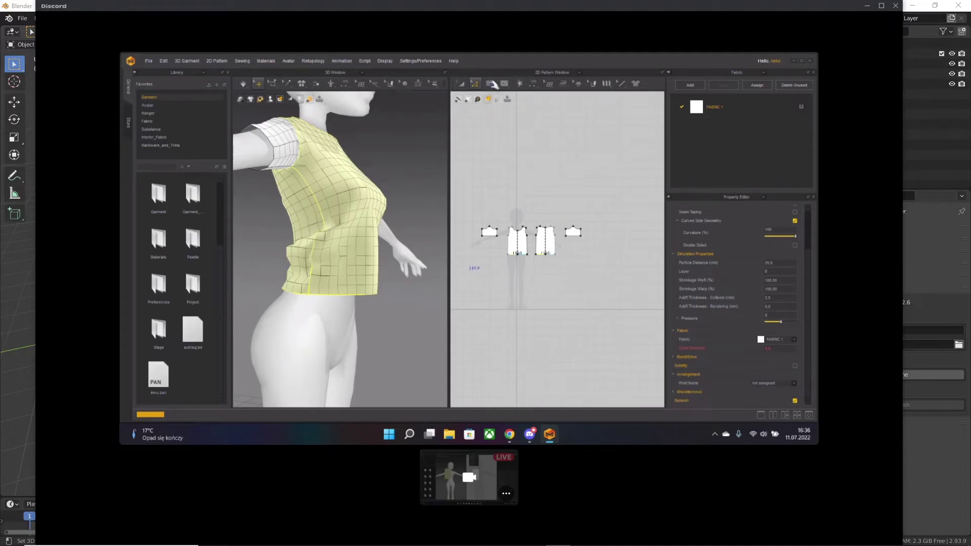
- Draw a wide rectangular band pattern below the front piece and place it in front of the avatar's hips
{"action": "left_click", "coordinate": [490, 84]}
{"action": "scroll", "coordinate": [510, 264], "scroll_direction": "up", "scroll_amount": 5}
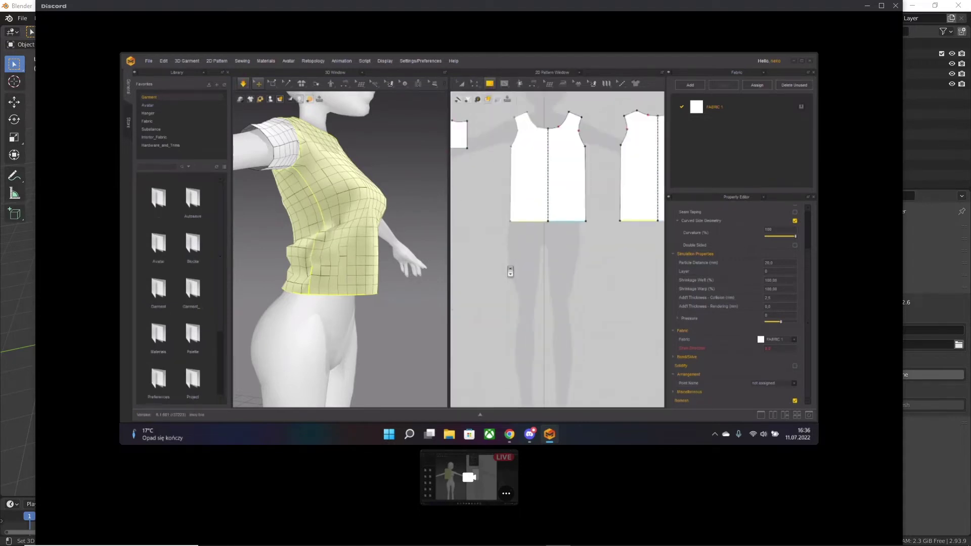
{"action": "left_click_drag", "start_coordinate": [504, 282], "coordinate": [597, 259]}
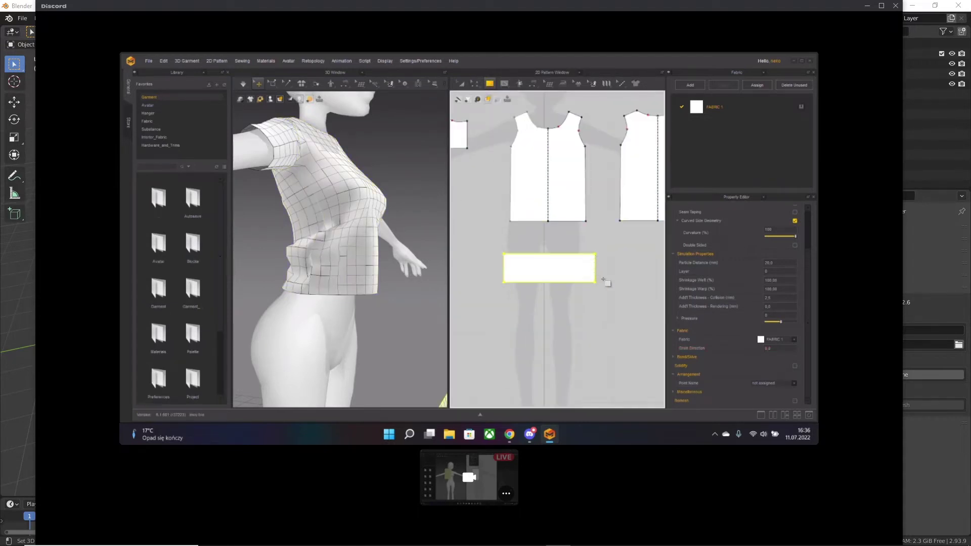
{"action": "scroll", "coordinate": [571, 277], "scroll_direction": "down", "scroll_amount": 5}
{"action": "middle_click_drag", "start_coordinate": [427, 320], "coordinate": [375, 249]}
{"action": "right_click_drag", "start_coordinate": [374, 249], "coordinate": [389, 329]}
{"action": "left_click_drag", "start_coordinate": [389, 328], "coordinate": [343, 275]}
{"action": "right_click_drag", "start_coordinate": [343, 275], "coordinate": [362, 269]}
{"action": "middle_click_drag", "start_coordinate": [362, 269], "coordinate": [346, 277]}
- Remesh the rectangular band and check its placement in front of the hips
{"action": "right_click", "coordinate": [346, 276]}
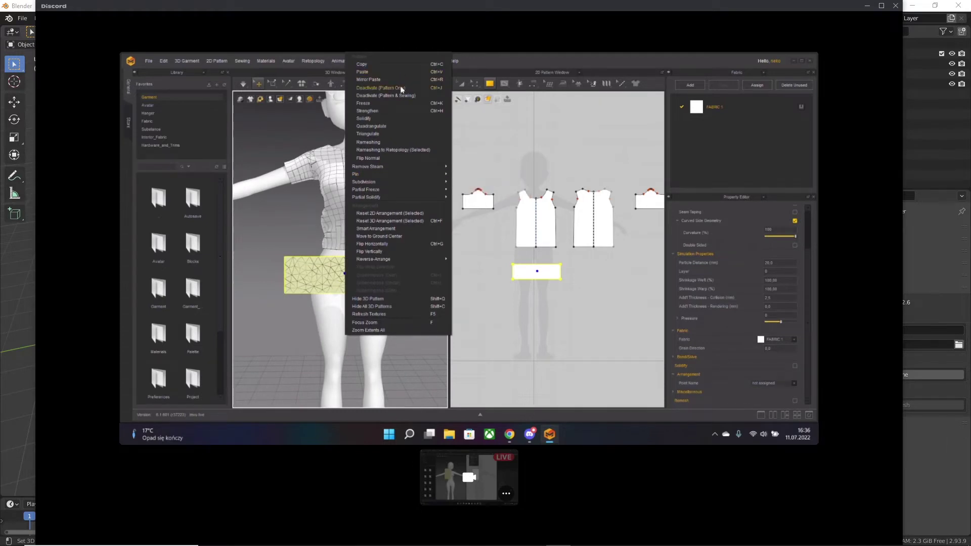
{"action": "left_click", "coordinate": [388, 150]}
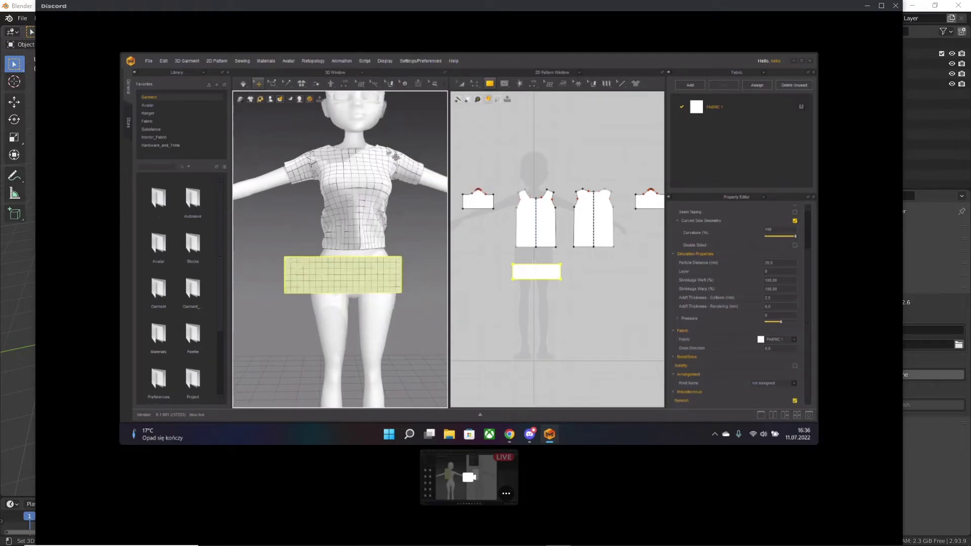
{"action": "mouse_move", "coordinate": [352, 289]}
{"action": "right_mouse_down"}
{"action": "mouse_move", "coordinate": [358, 278]}
{"action": "mouse_move", "coordinate": [347, 273]}
{"action": "right_mouse_up"}
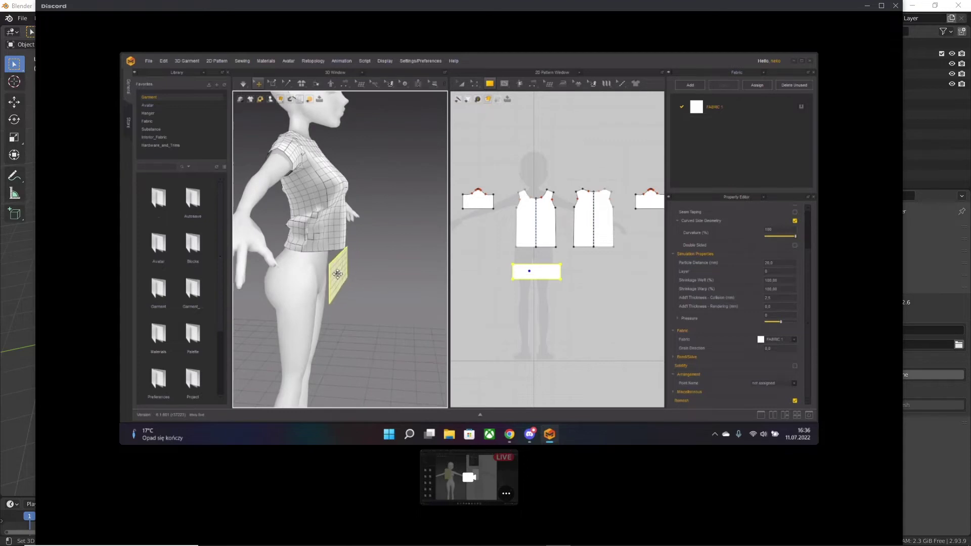
{"action": "key", "text": "2"}
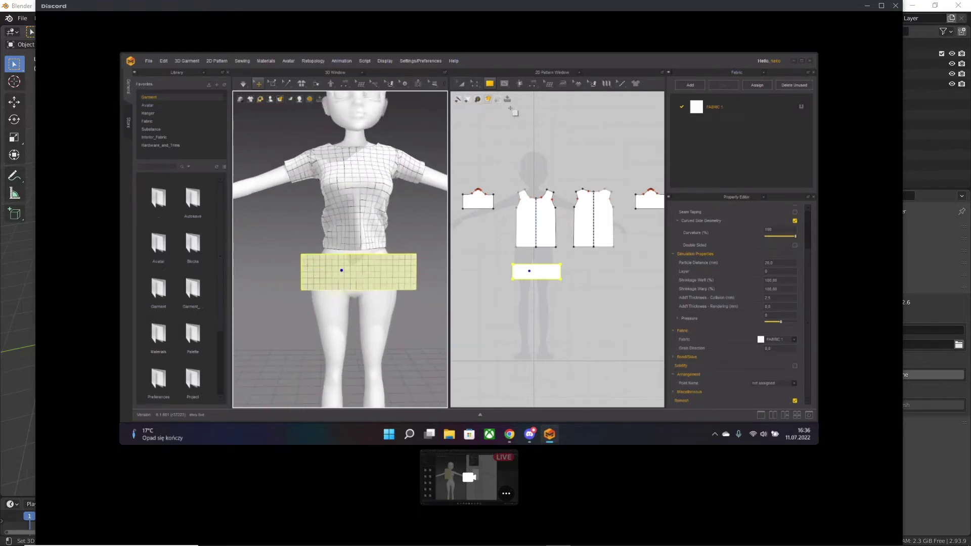
- Copy the rectangular band and paste the duplicate beside it, below the back pattern
{"action": "left_click", "coordinate": [461, 84]}
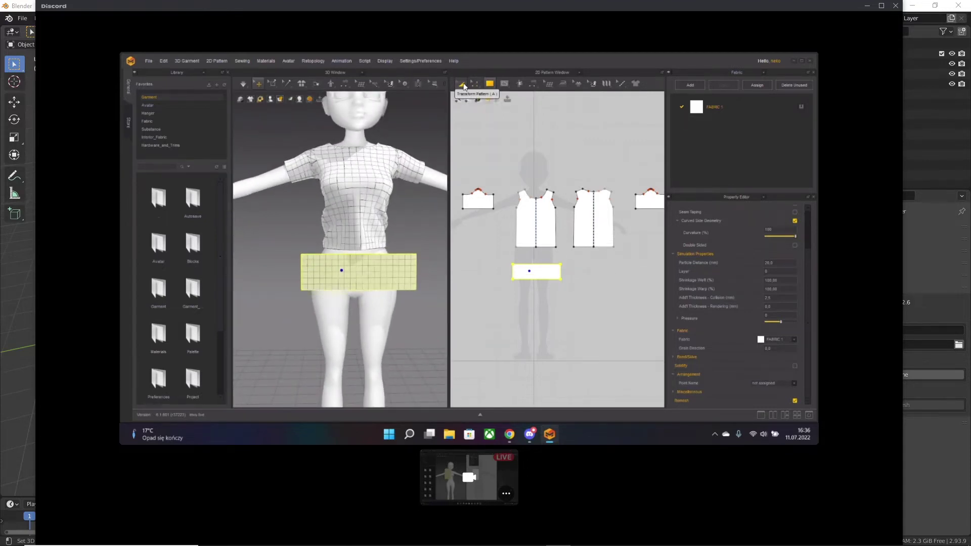
{"action": "left_click", "coordinate": [554, 267]}
{"action": "key", "text": "ctrl+c"}
{"action": "key", "text": "ctrl+v"}
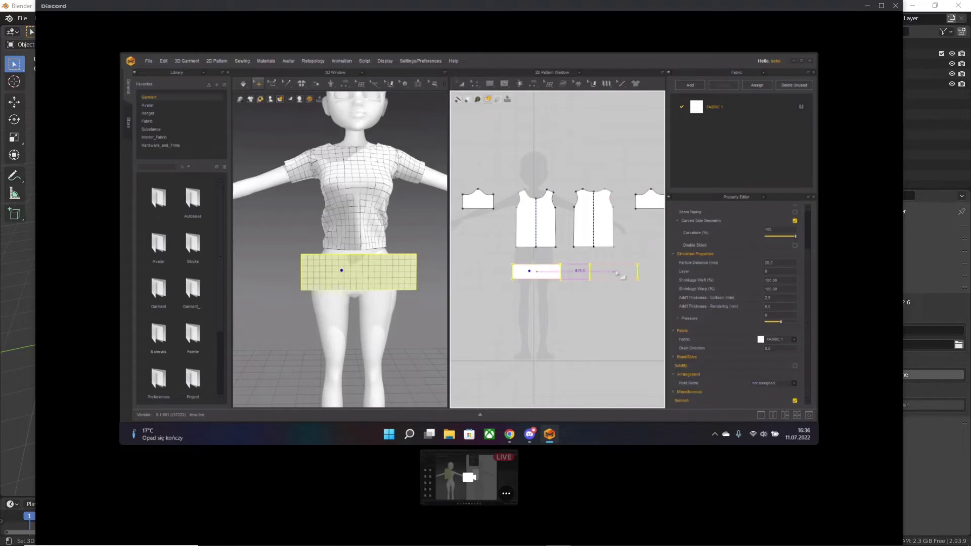
{"action": "left_click", "coordinate": [615, 276]}
{"action": "middle_click_drag", "start_coordinate": [616, 276], "coordinate": [574, 283]}
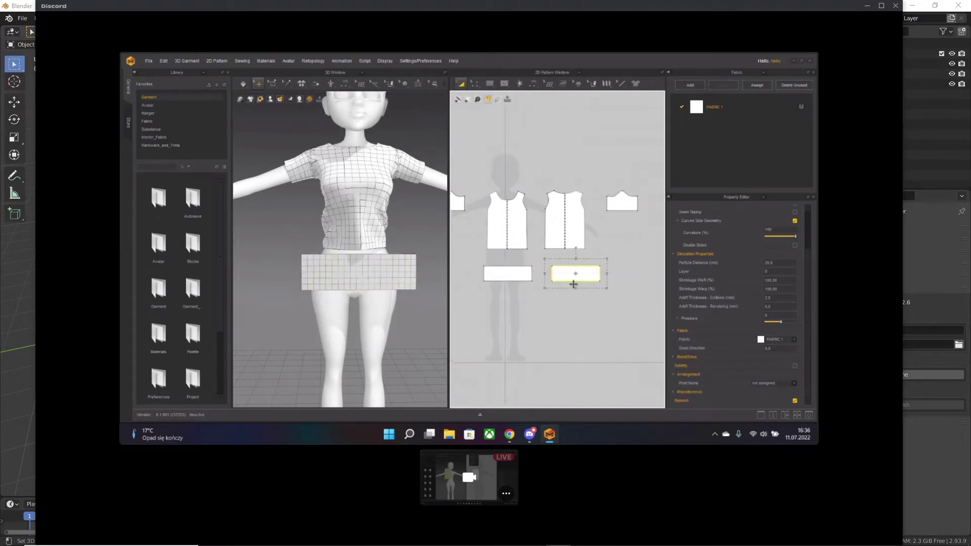
- Position the duplicated band behind the avatar's hips and flip its normal
{"action": "right_click_drag", "start_coordinate": [442, 301], "coordinate": [318, 319]}
{"action": "left_click_drag", "start_coordinate": [303, 290], "coordinate": [422, 291]}
{"action": "right_click_drag", "start_coordinate": [423, 291], "coordinate": [379, 279]}
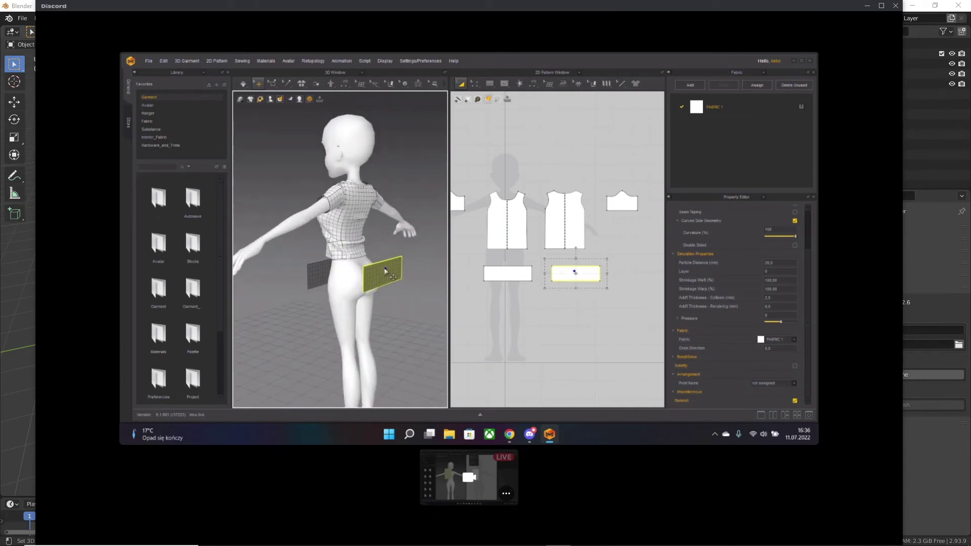
{"action": "left_click", "coordinate": [381, 276]}
{"action": "right_click", "coordinate": [385, 273]}
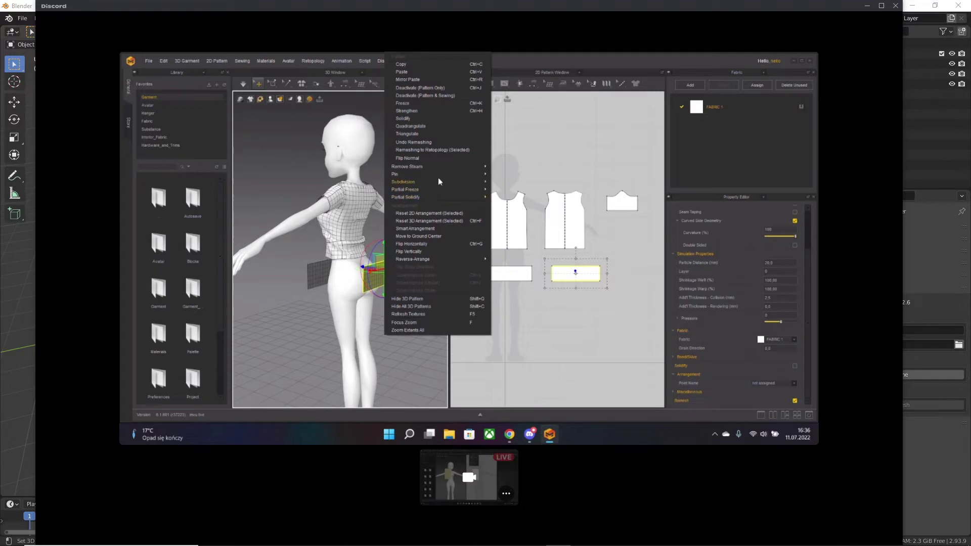
{"action": "left_click", "coordinate": [436, 158]}
{"action": "right_click_drag", "start_coordinate": [390, 265], "coordinate": [362, 266]}
- Try to sew one half of the front pattern's hem to the band's upper edge with Segment Sewing, and undo the crossed seam
{"action": "left_click", "coordinate": [530, 84]}
{"action": "left_click", "coordinate": [530, 87]}
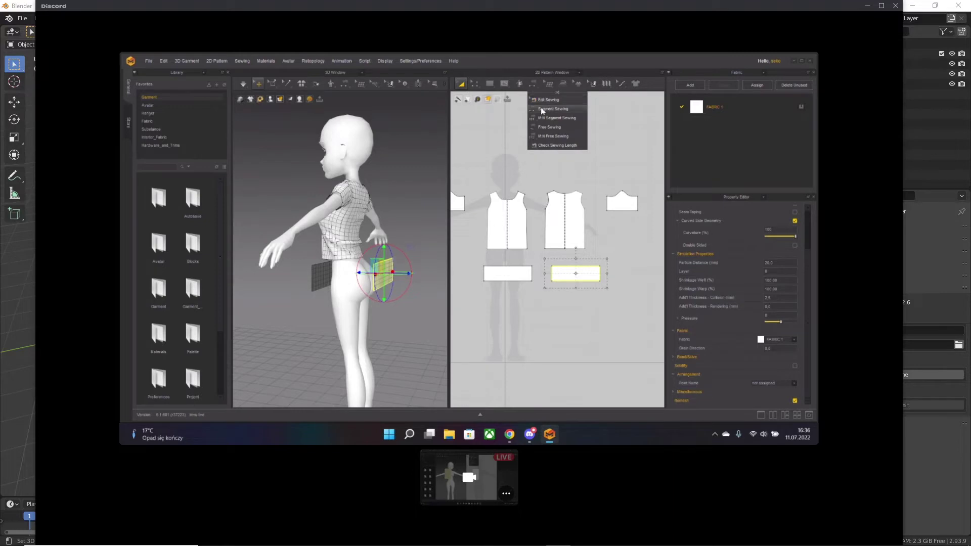
{"action": "left_click", "coordinate": [550, 128]}
{"action": "scroll", "coordinate": [491, 265], "scroll_direction": "up", "scroll_amount": 2}
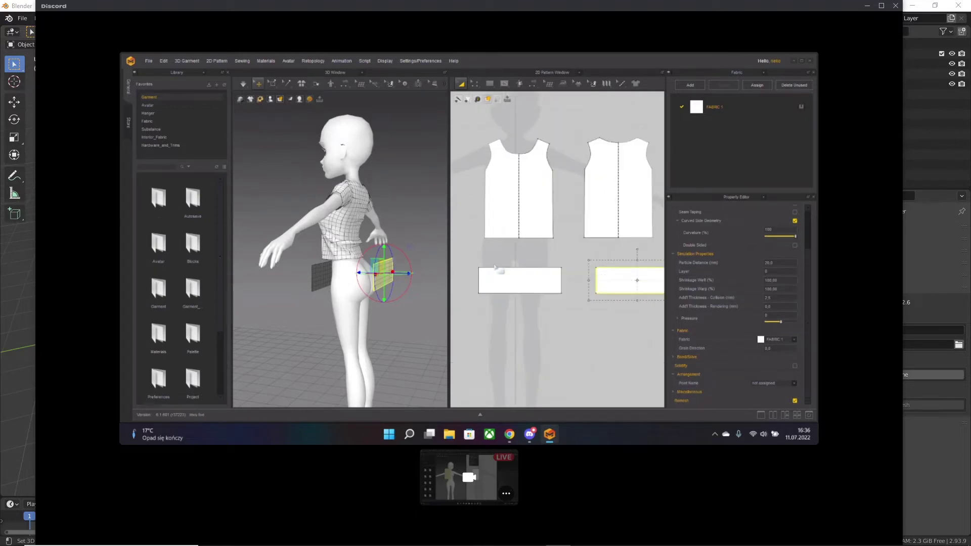
{"action": "scroll", "coordinate": [520, 239], "scroll_direction": "up", "scroll_amount": 3}
{"action": "middle_click_drag", "start_coordinate": [499, 240], "coordinate": [527, 234]}
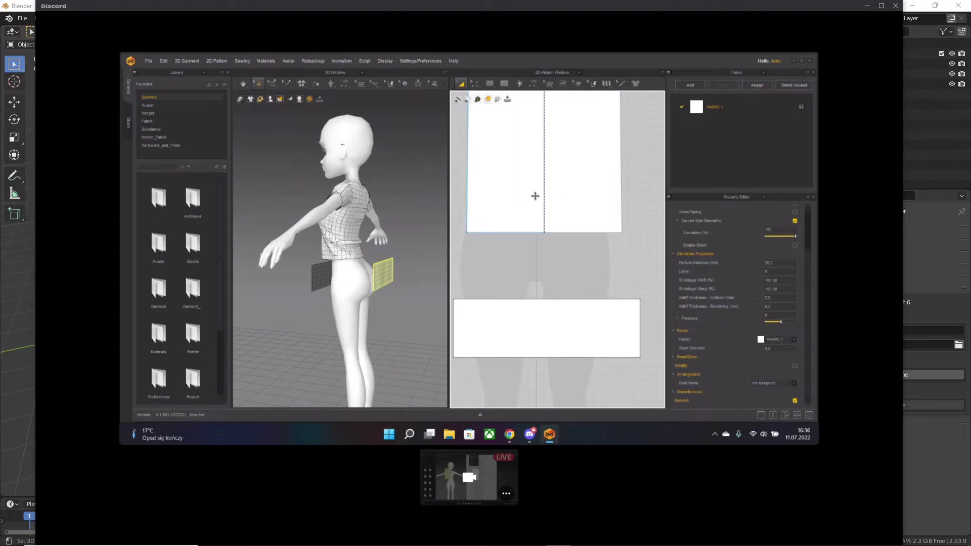
{"action": "left_click", "coordinate": [533, 83]}
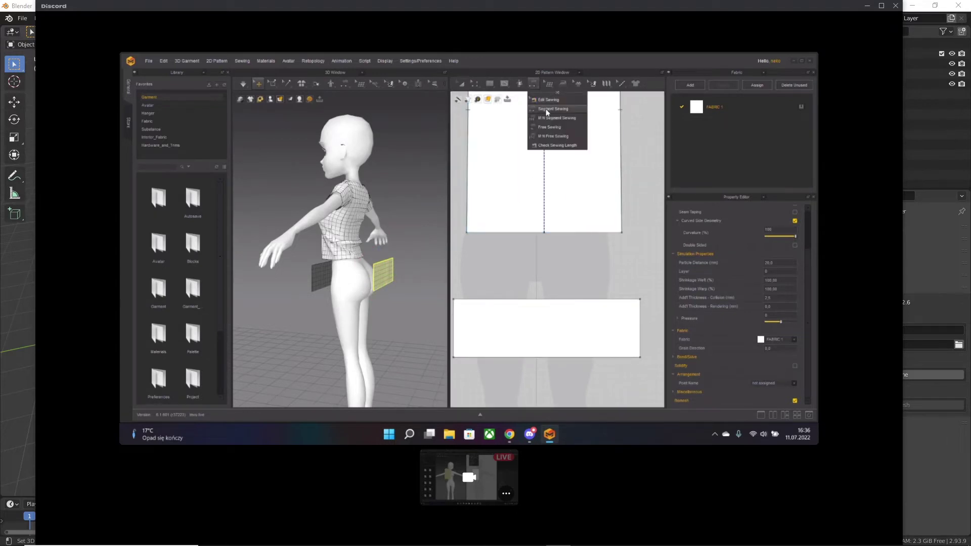
{"action": "left_click", "coordinate": [545, 108]}
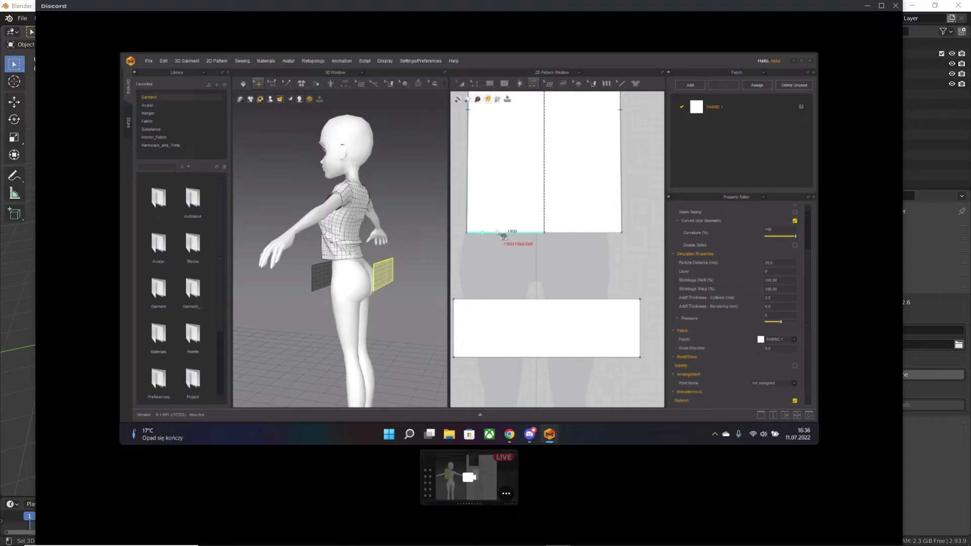
{"action": "left_click", "coordinate": [513, 233]}
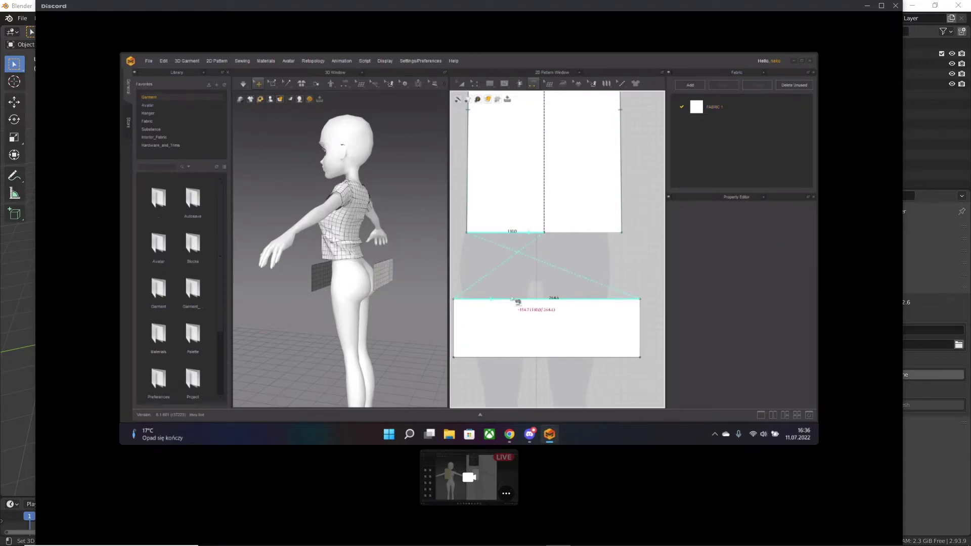
{"action": "left_click", "coordinate": [512, 300]}
{"action": "key", "text": "ctrl+z"}
- Sew the same half of the front hem to the band's upper edge with both segments running in the same direction
{"action": "left_click", "coordinate": [529, 234]}
{"action": "left_click", "coordinate": [623, 303]}
{"action": "right_click_drag", "start_coordinate": [412, 299], "coordinate": [377, 264]}
{"action": "scroll", "coordinate": [379, 265], "scroll_direction": "up", "scroll_amount": 3}
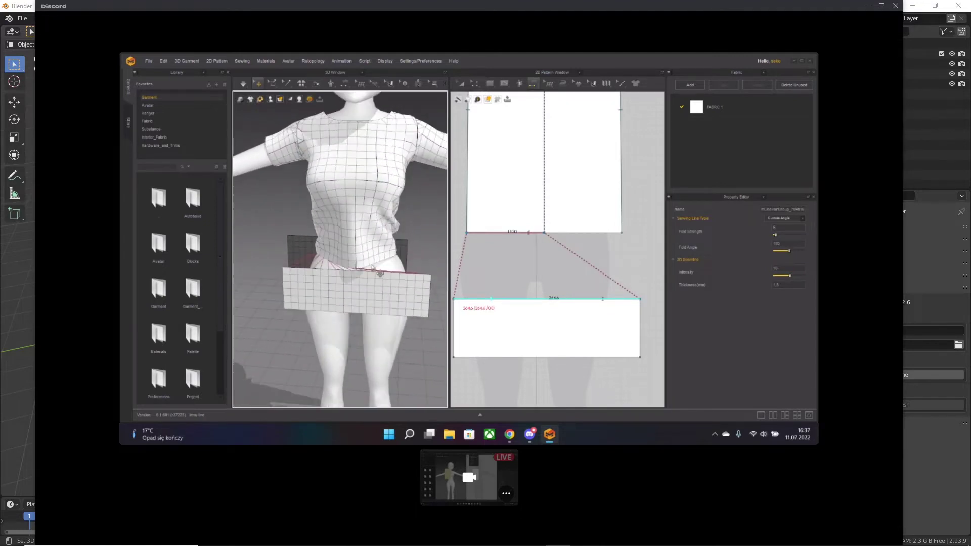
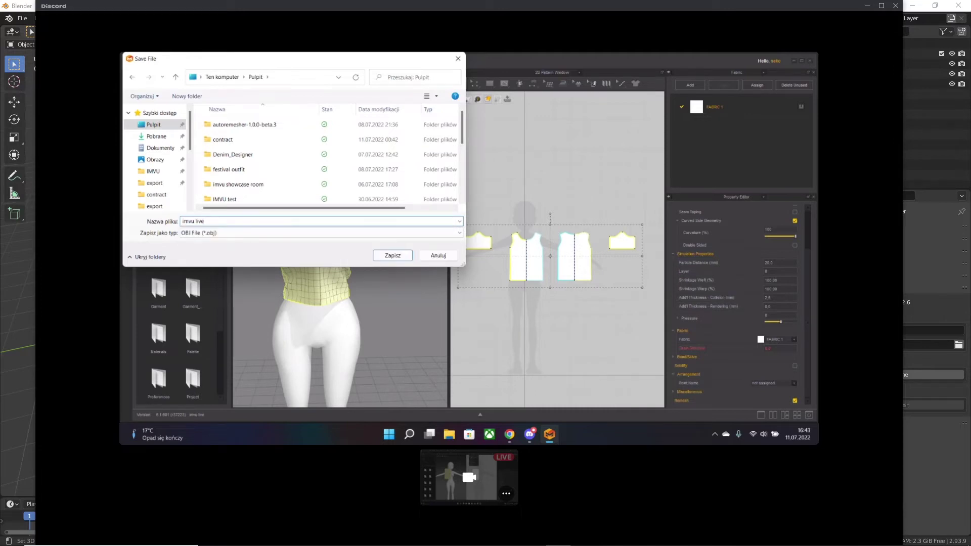
- Save the OBJ export file as imvu live in the Pulpit folder
{"action": "left_click_drag", "start_coordinate": [423, 63], "coordinate": [764, 136]}
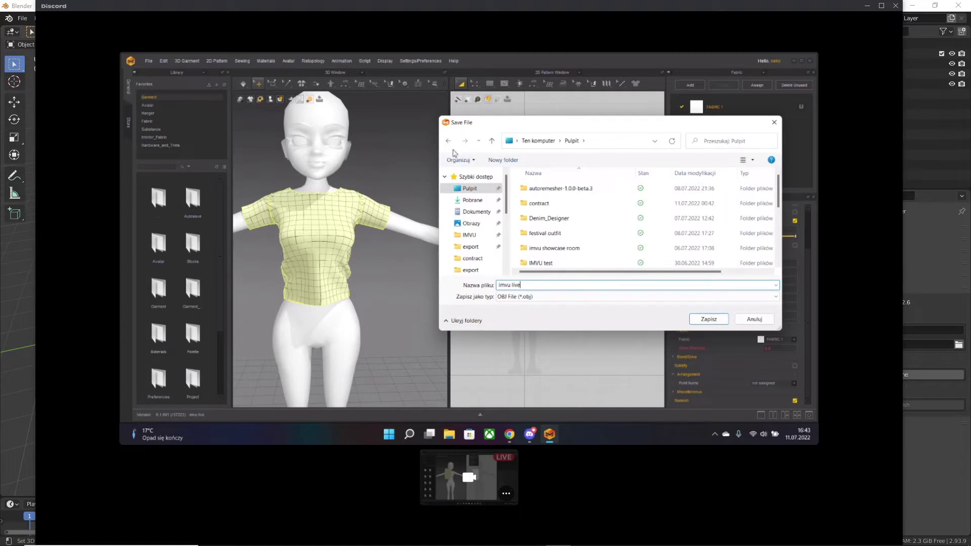
{"action": "left_click_drag", "start_coordinate": [515, 124], "coordinate": [314, 119]}
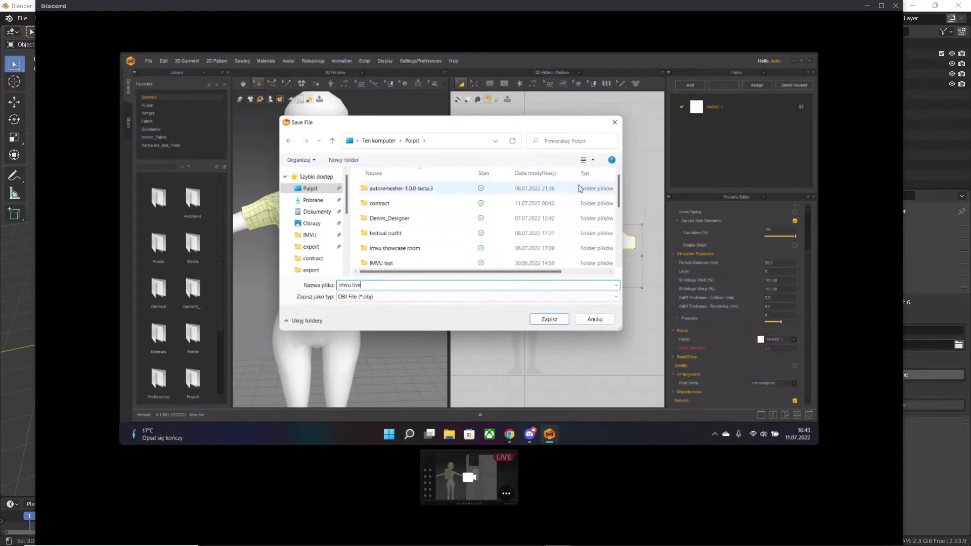
{"action": "mouse_move", "coordinate": [570, 132]}
{"action": "left_mouse_down"}
{"action": "mouse_move", "coordinate": [344, 154]}
{"action": "mouse_move", "coordinate": [811, 146]}
{"action": "mouse_move", "coordinate": [426, 139]}
{"action": "mouse_move", "coordinate": [558, 142]}
{"action": "left_mouse_up"}
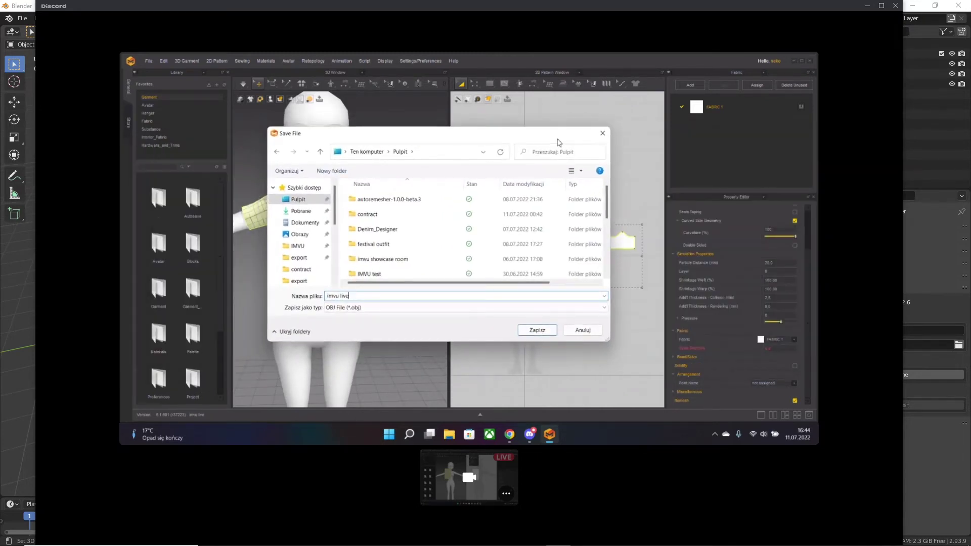
{"action": "left_click", "coordinate": [536, 330]}
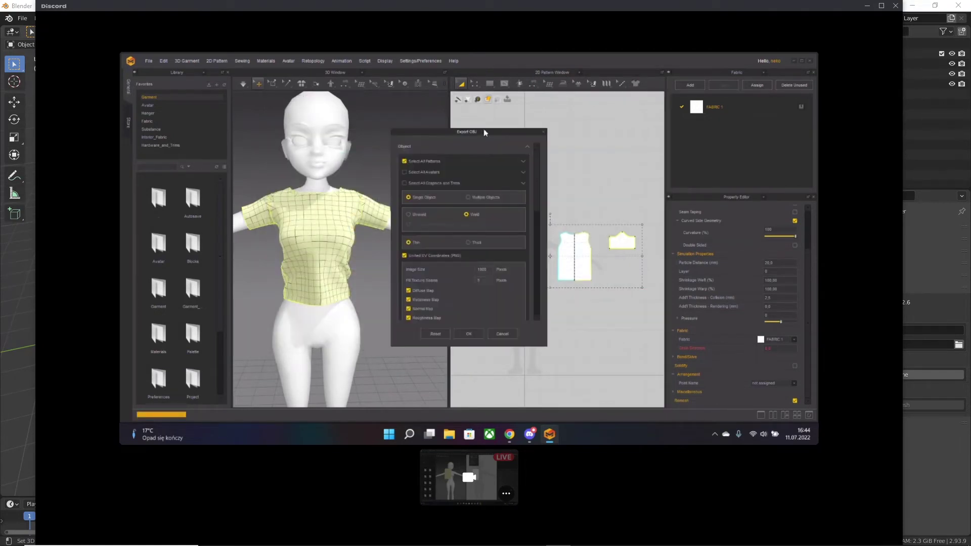
- Review the OBJ export options and export all patterns as a single, welded, thin object with unified UV coordinates
{"action": "left_click_drag", "start_coordinate": [494, 130], "coordinate": [490, 116]}
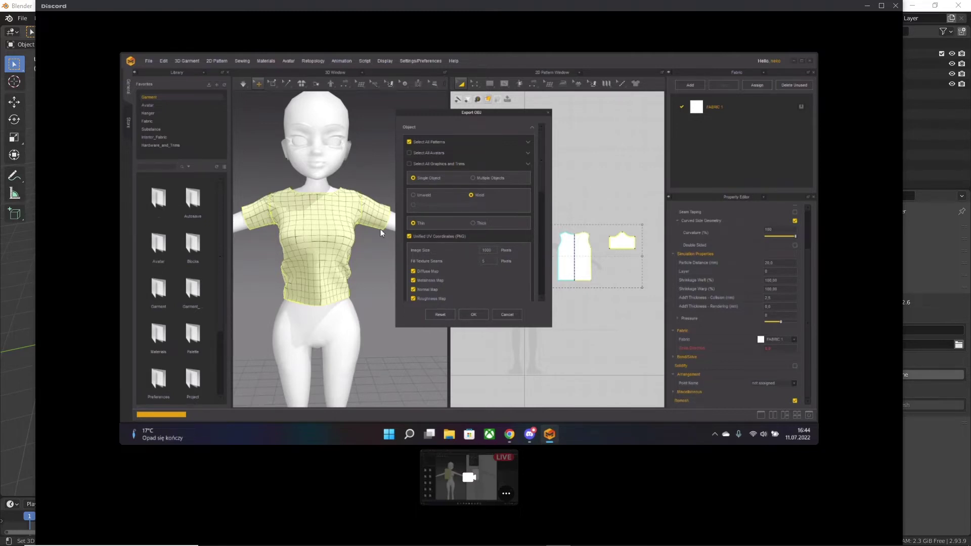
{"action": "scroll", "coordinate": [464, 251], "scroll_direction": "down", "scroll_amount": 5}
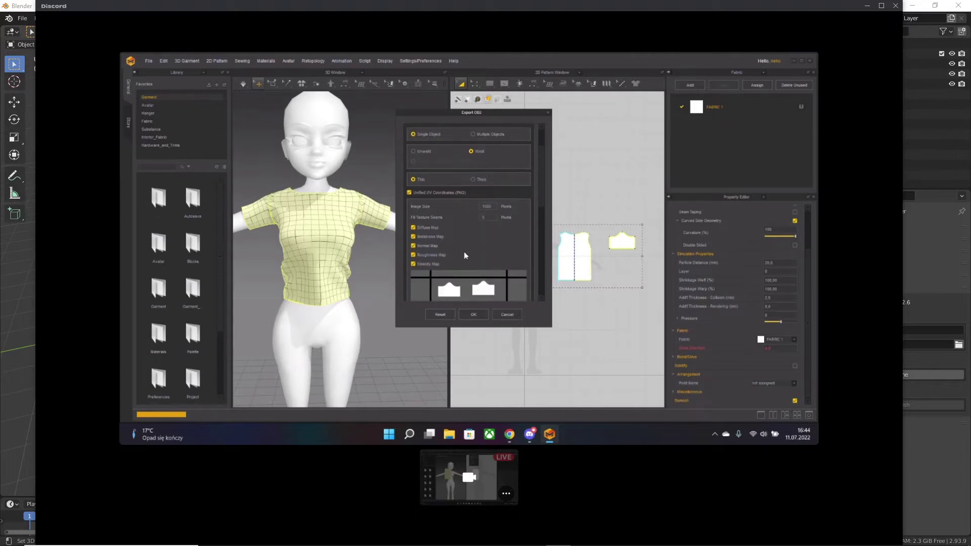
{"action": "scroll", "coordinate": [465, 255], "scroll_direction": "down", "scroll_amount": 5}
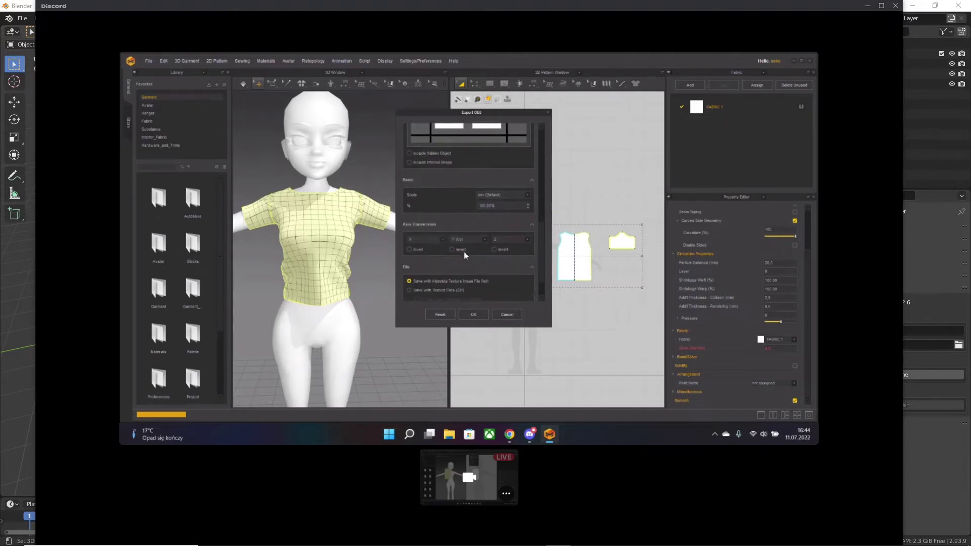
{"action": "scroll", "coordinate": [463, 251], "scroll_direction": "up", "scroll_amount": 10}
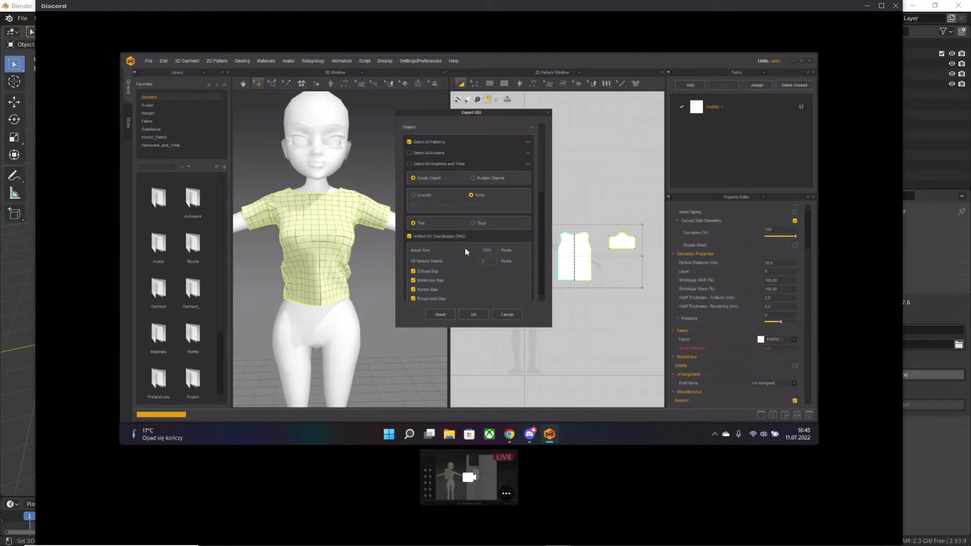
{"action": "scroll", "coordinate": [459, 259], "scroll_direction": "down", "scroll_amount": 5}
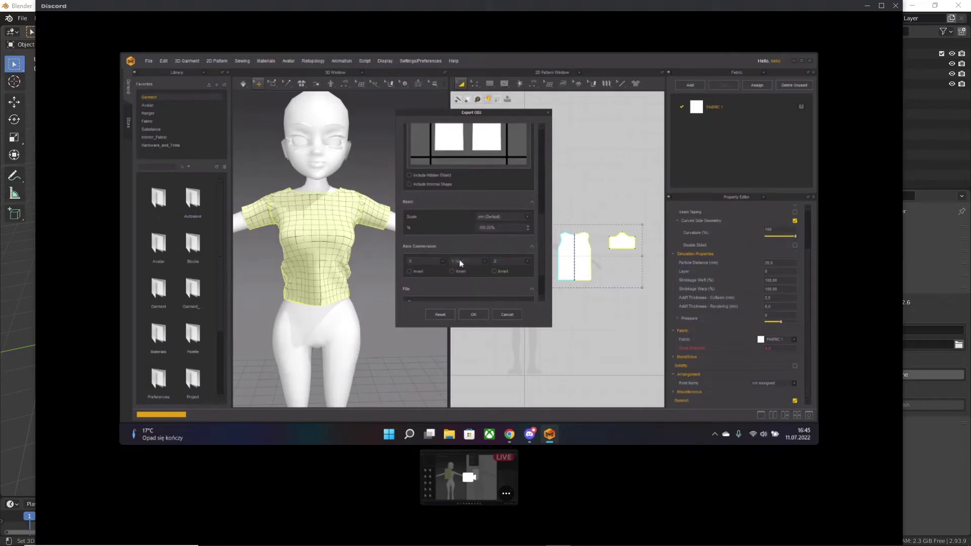
{"action": "left_click", "coordinate": [474, 315]}
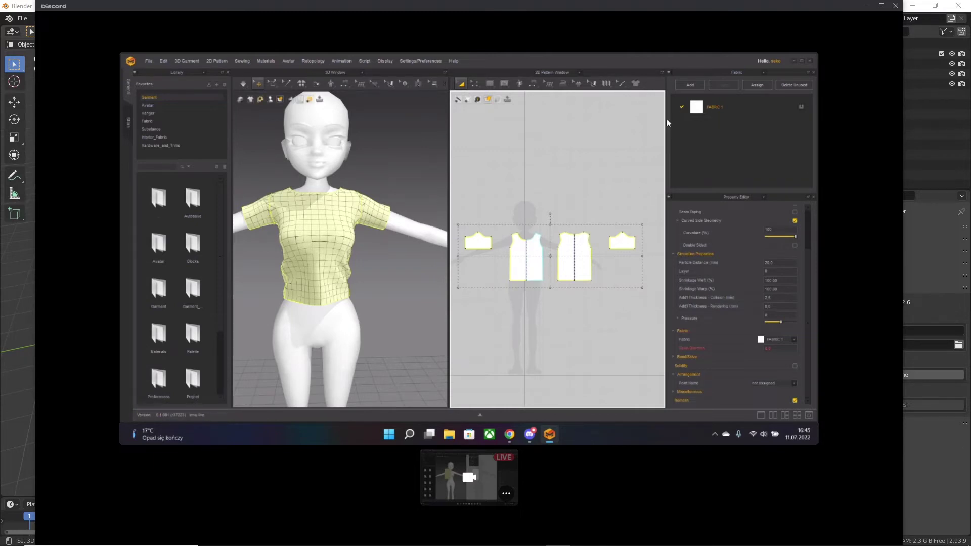
- Minimize the open windows and launch 3ds Max 2017 from the desktop
{"action": "left_click", "coordinate": [793, 61]}
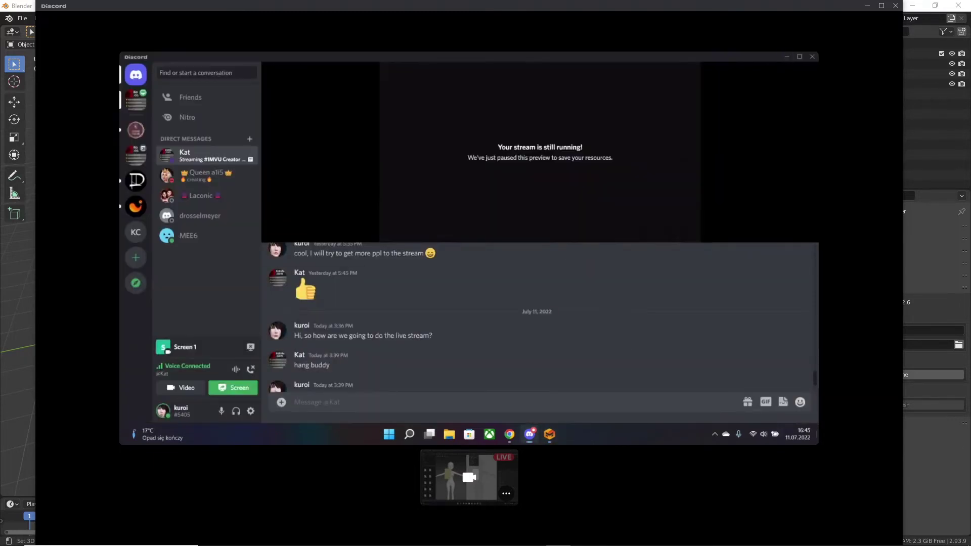
{"action": "left_click", "coordinate": [787, 57]}
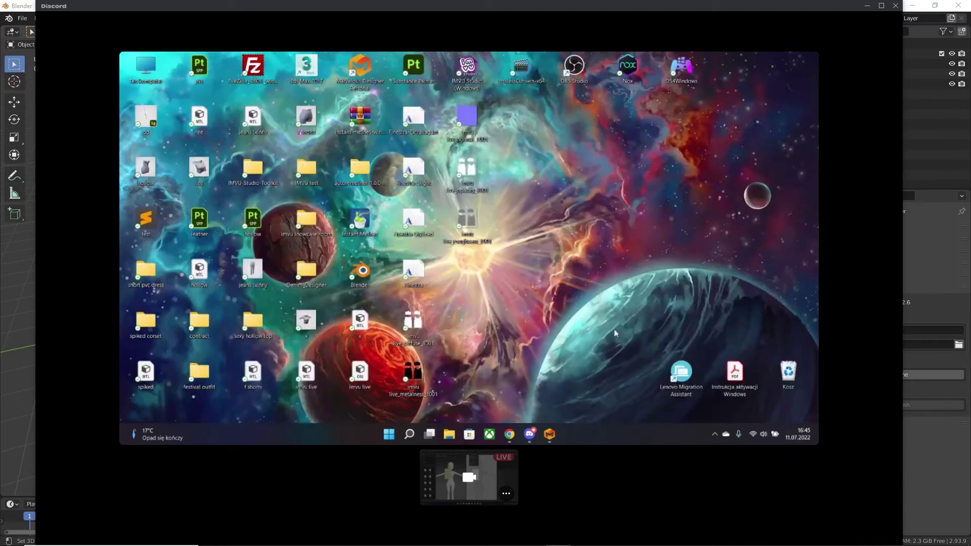
{"action": "double_click", "coordinate": [317, 83]}
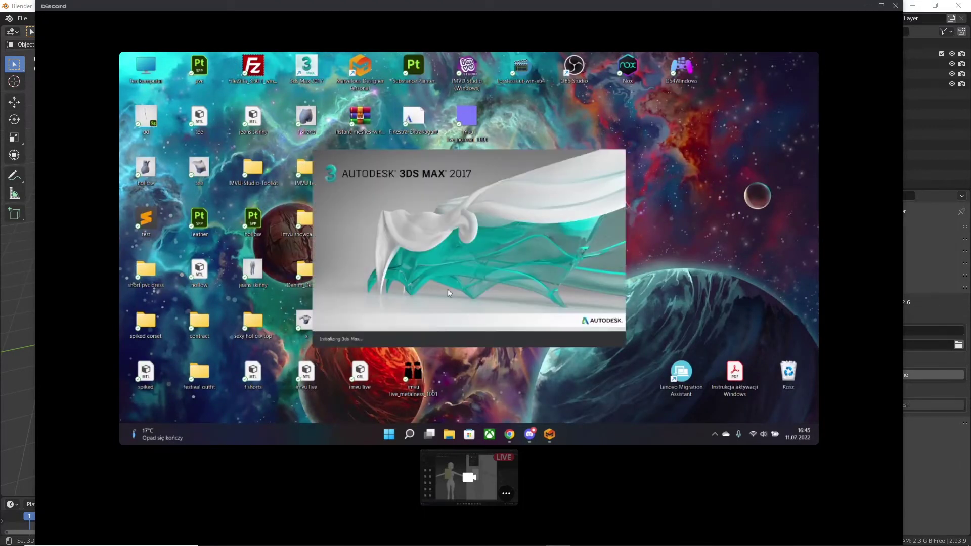
{"action": "left_click", "coordinate": [551, 435]}
{"action": "scroll", "coordinate": [362, 291], "scroll_direction": "up", "scroll_amount": 2}
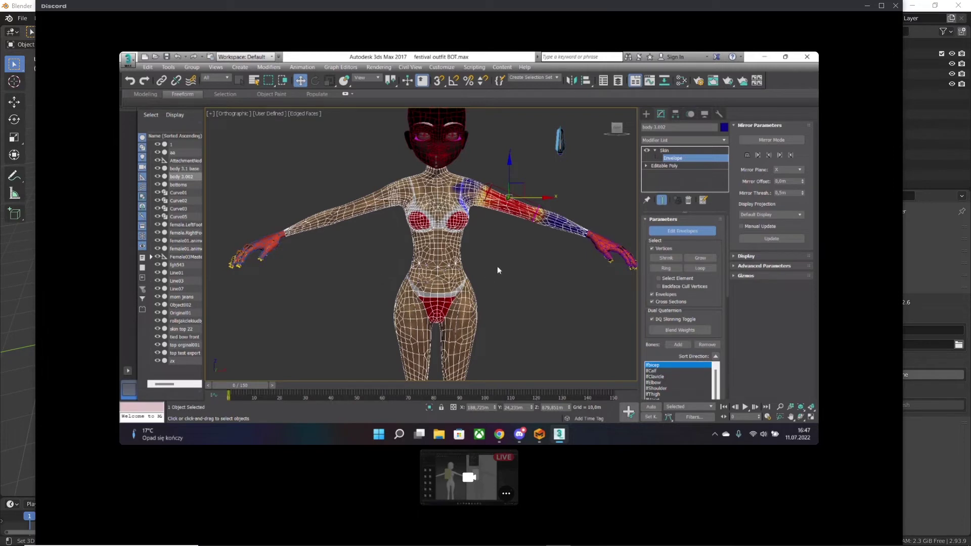
- Leave envelope editing in the Skin modifier of the body object and bring the full figure into view
{"action": "left_click", "coordinate": [669, 158]}
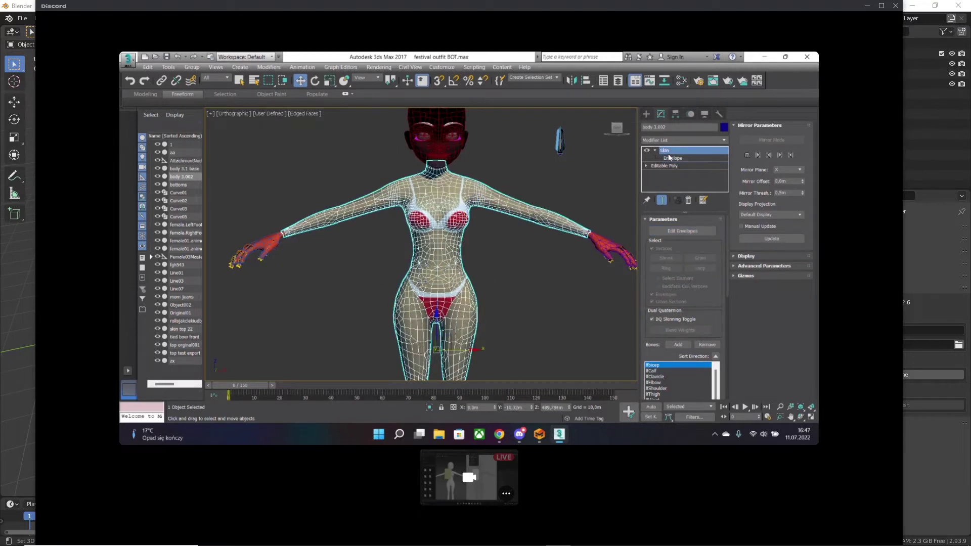
{"action": "scroll", "coordinate": [710, 263], "scroll_direction": "down", "scroll_amount": 3}
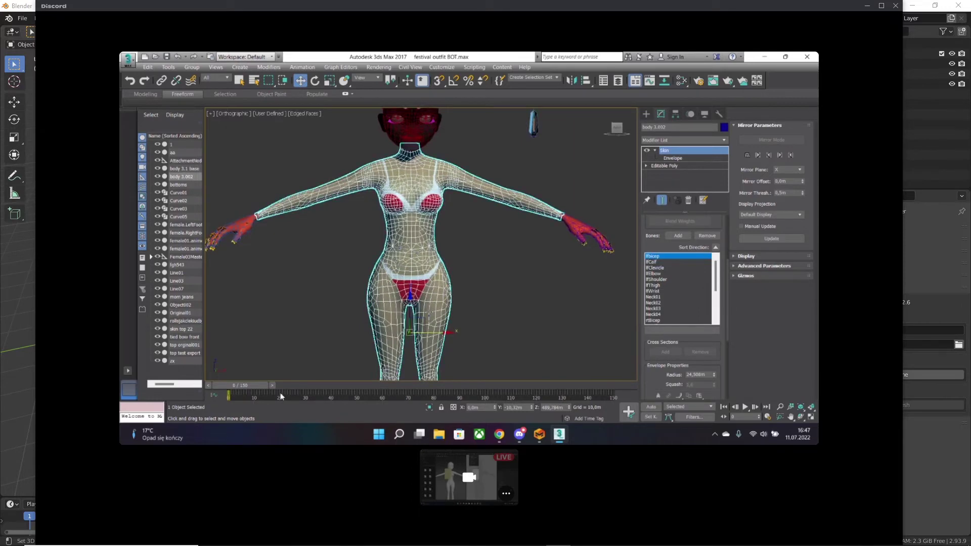
{"action": "left_click_drag", "start_coordinate": [255, 384], "coordinate": [232, 359]}
{"action": "key", "text": "w"}
{"action": "scroll", "coordinate": [367, 243], "scroll_direction": "down", "scroll_amount": 4}
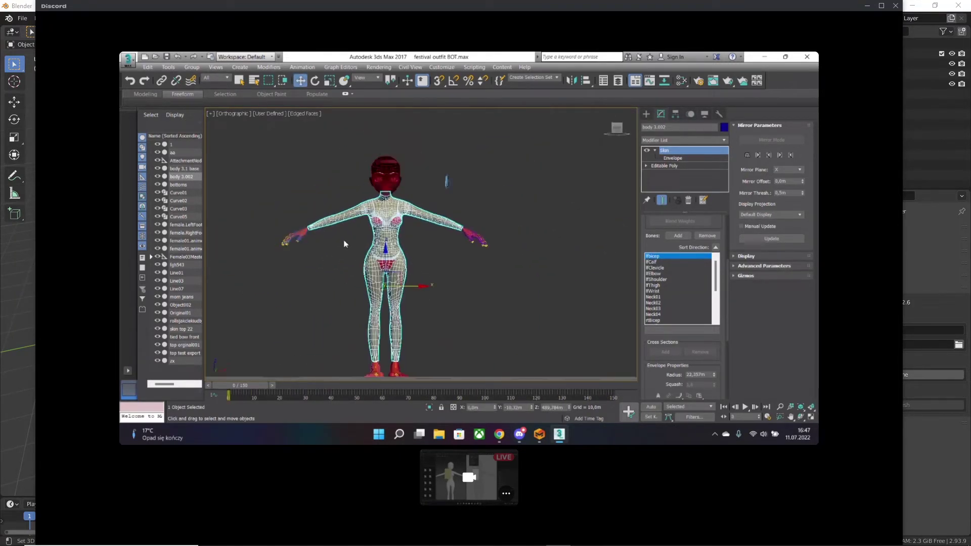
{"action": "middle_click_drag", "start_coordinate": [344, 240], "coordinate": [352, 249]}
{"action": "right_click", "coordinate": [353, 250]}
{"action": "left_click", "coordinate": [466, 251]}
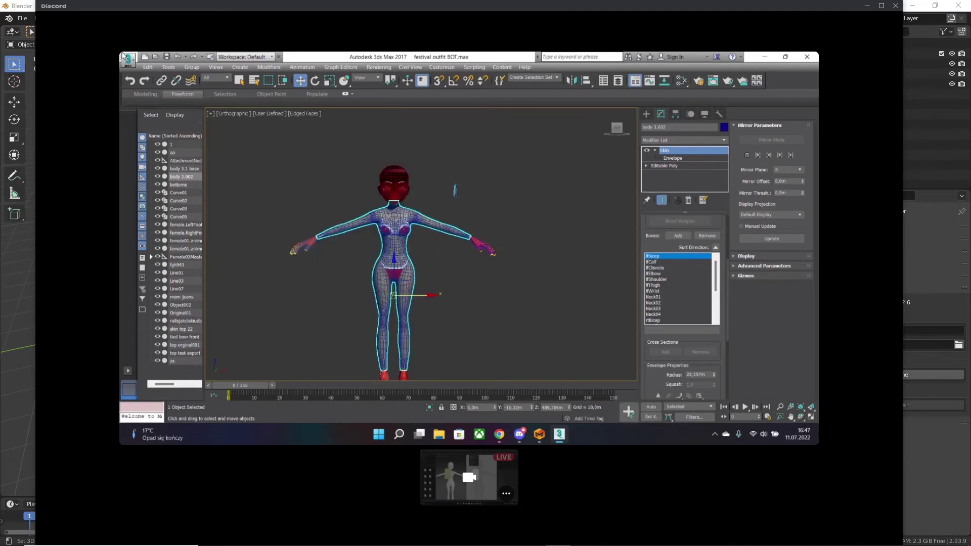
{"action": "left_click", "coordinate": [124, 57]}
{"action": "left_click", "coordinate": [151, 184]}
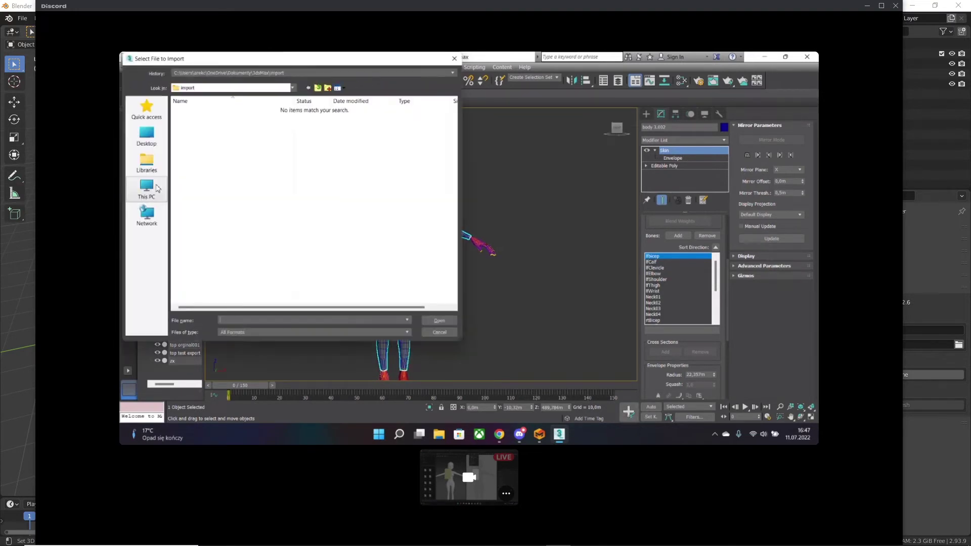
{"action": "left_click", "coordinate": [455, 58]}
{"action": "scroll", "coordinate": [435, 193], "scroll_direction": "down", "scroll_amount": 3}
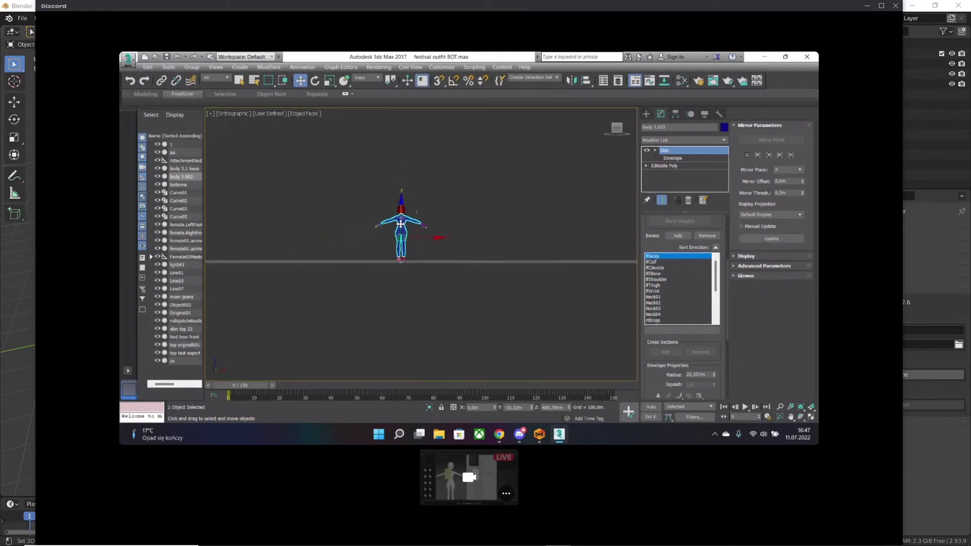
{"action": "scroll", "coordinate": [435, 203], "scroll_direction": "up", "scroll_amount": 8}
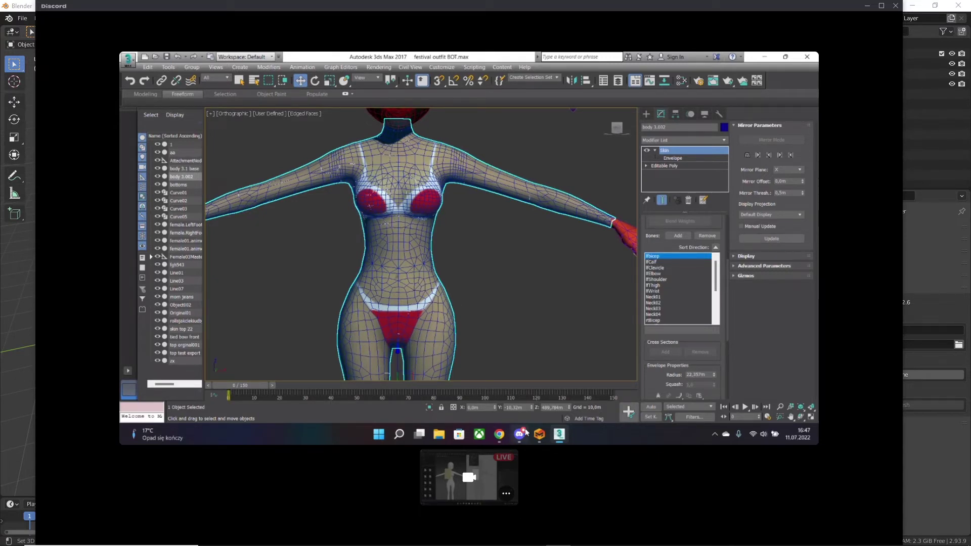
- Switch to Marvelous Designer to check the finished shirt on the avatar, and return to 3ds Max
{"action": "mouse_move", "coordinate": [526, 434]}
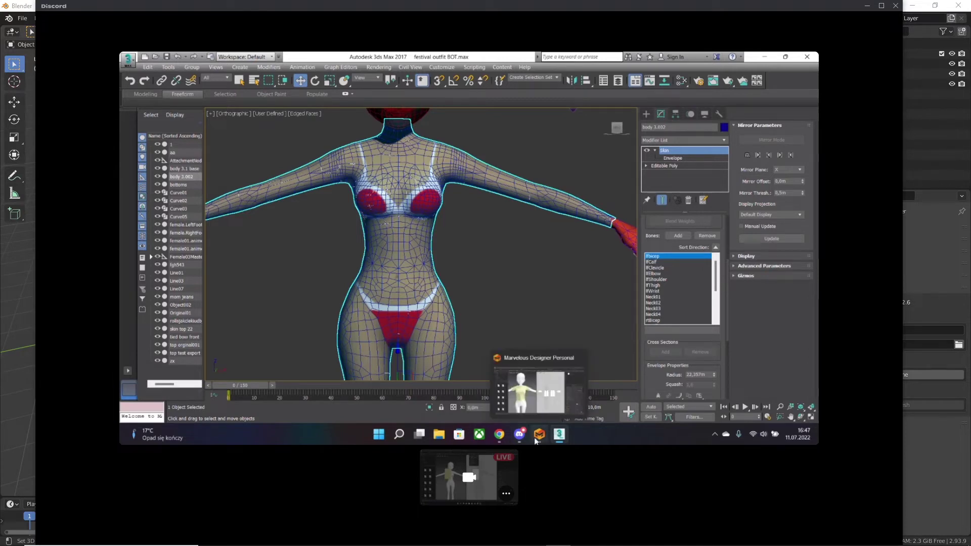
{"action": "left_click", "coordinate": [536, 441]}
{"action": "scroll", "coordinate": [375, 351], "scroll_direction": "up", "scroll_amount": 3}
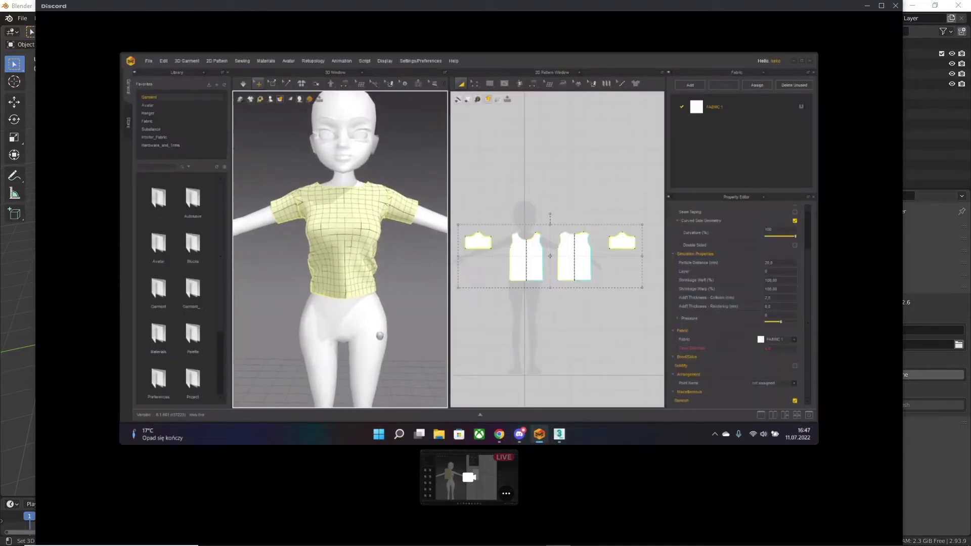
{"action": "left_click", "coordinate": [562, 436]}
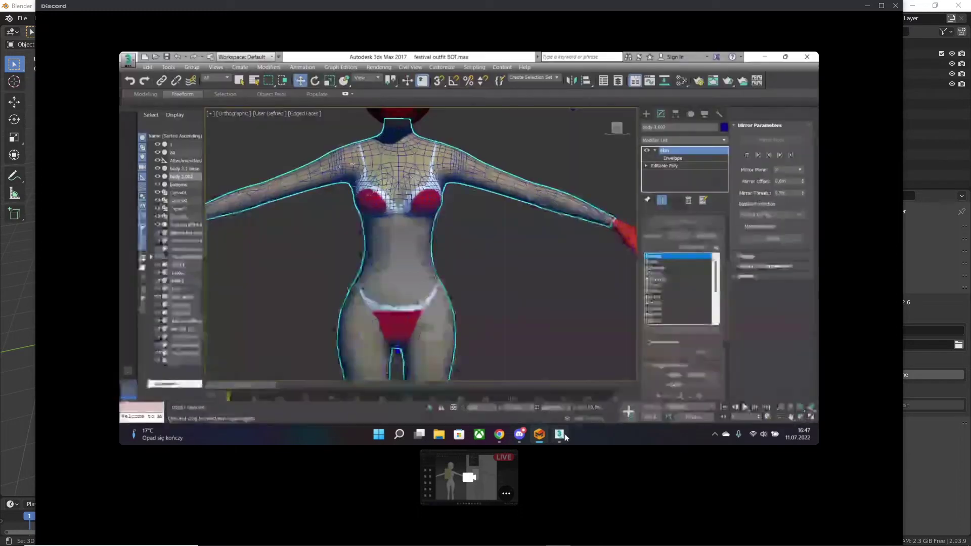
- Import the imvu live OBJ file from the Desktop folder with the default OBJ import options
{"action": "left_click", "coordinate": [128, 59]}
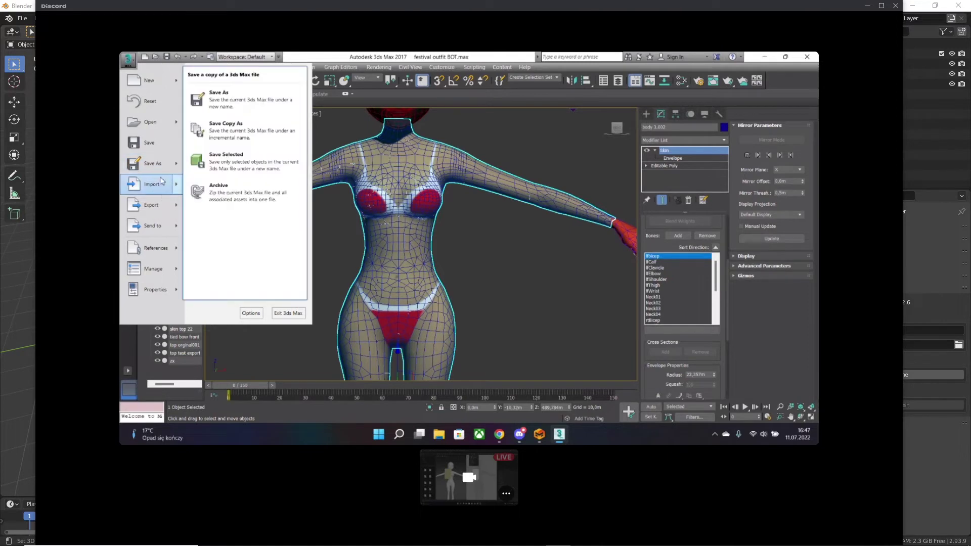
{"action": "mouse_move", "coordinate": [146, 206]}
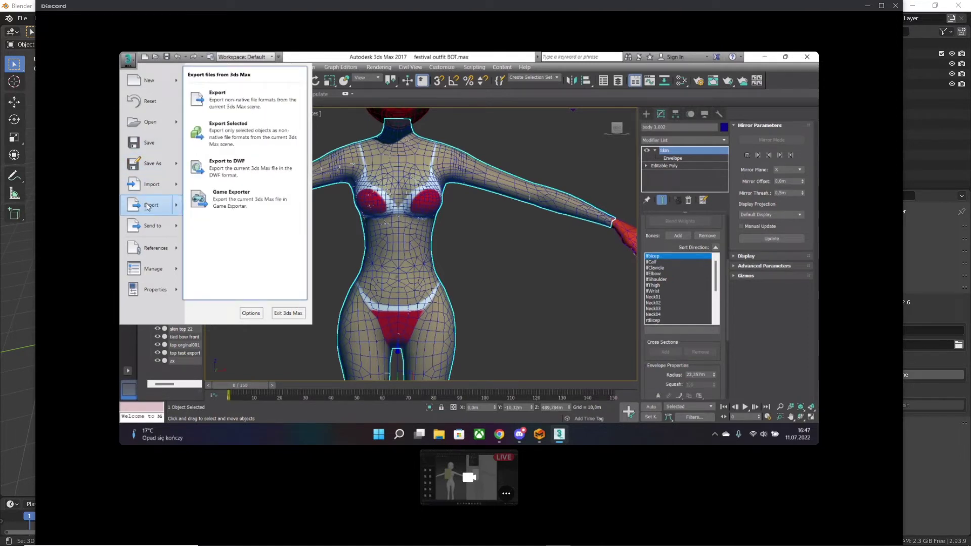
{"action": "left_click", "coordinate": [151, 185]}
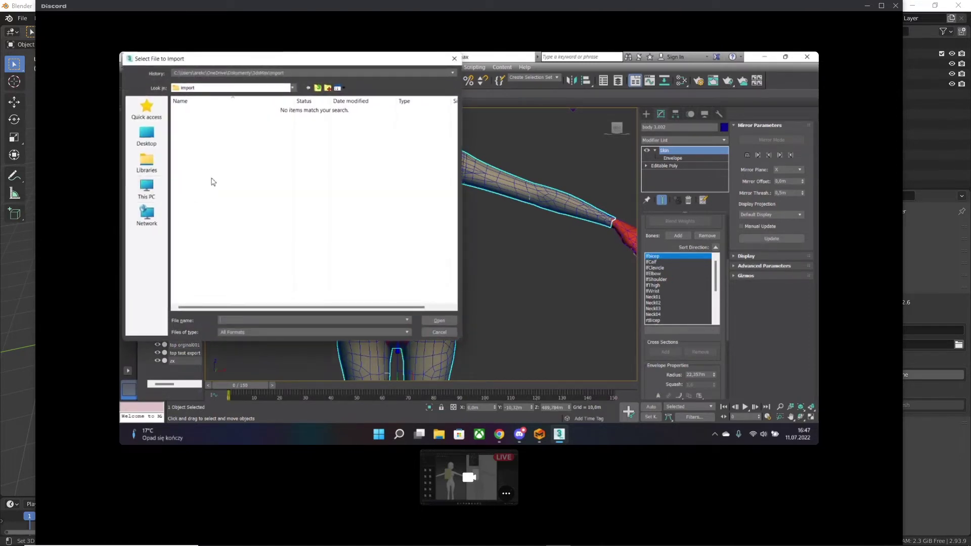
{"action": "left_click", "coordinate": [147, 144]}
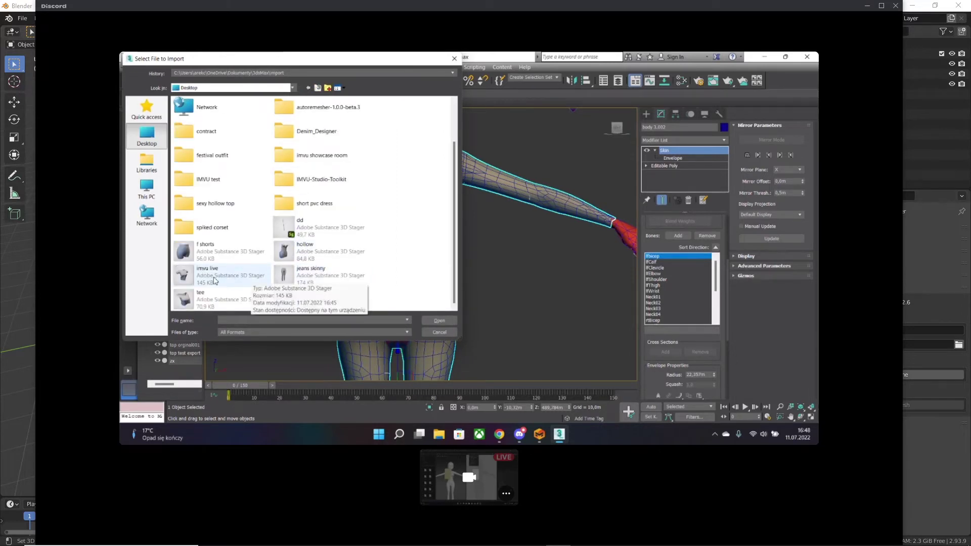
{"action": "double_click", "coordinate": [225, 279]}
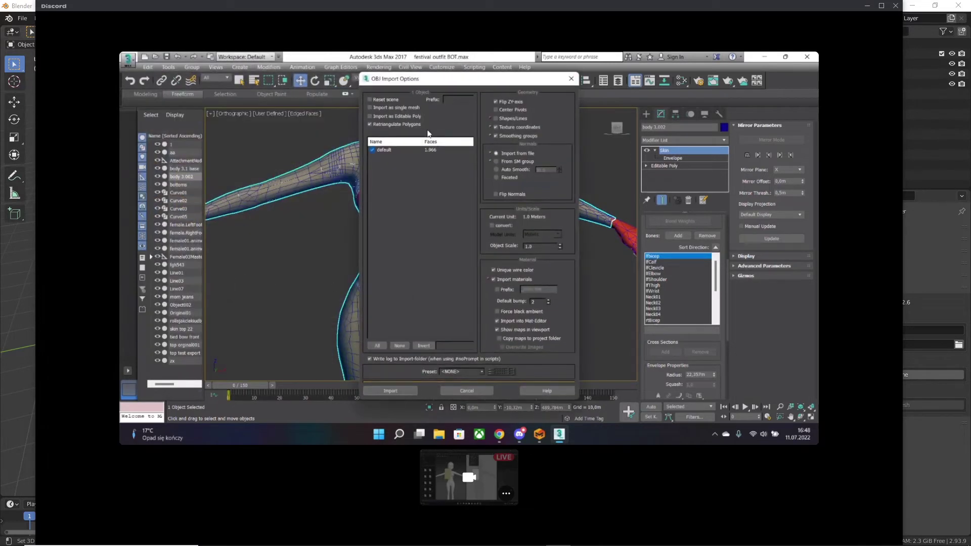
{"action": "left_click", "coordinate": [410, 392]}
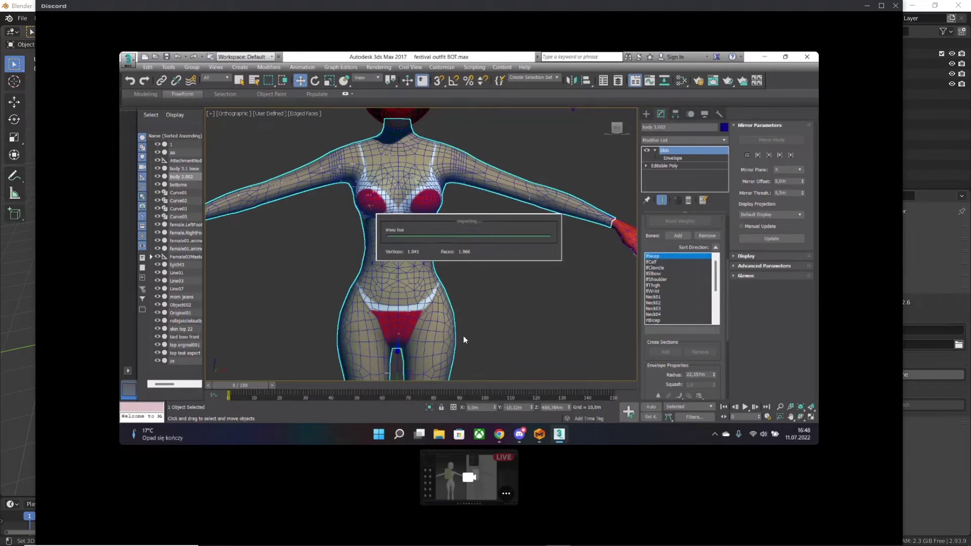
- Select the whole imported shirt mesh at element level
{"action": "left_click", "coordinate": [701, 233]}
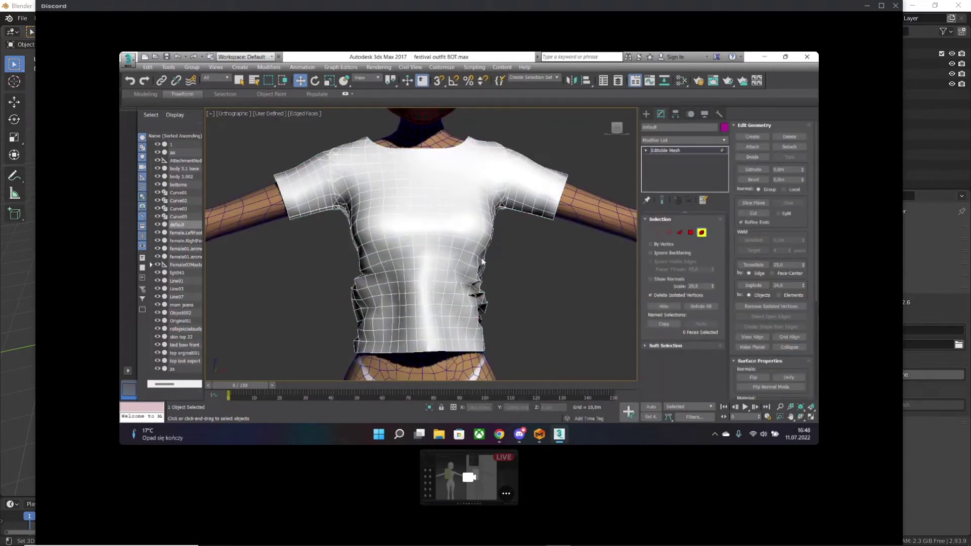
{"action": "left_click", "coordinate": [452, 255]}
{"action": "scroll", "coordinate": [457, 255], "scroll_direction": "down", "scroll_amount": 3}
{"action": "right_click", "coordinate": [464, 285]}
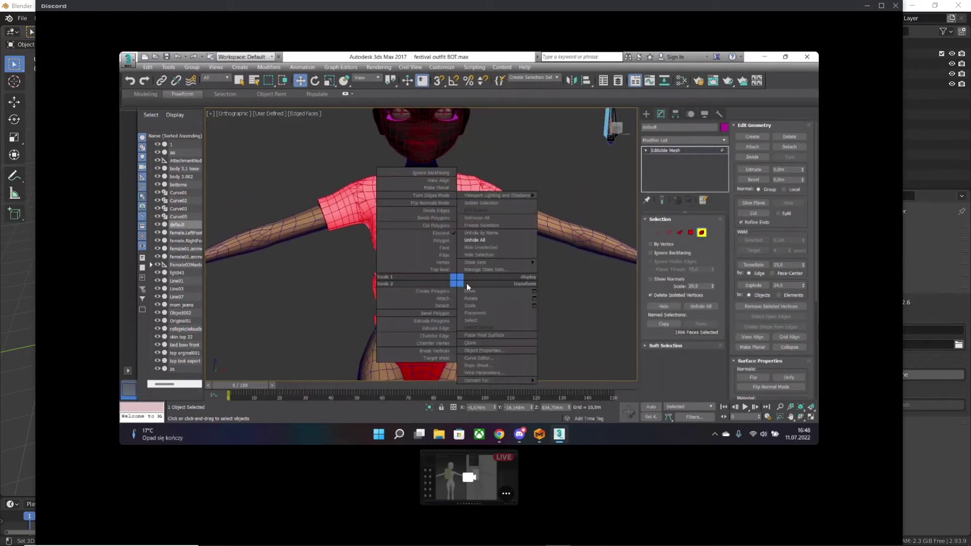
{"action": "left_click", "coordinate": [510, 279]}
{"action": "left_click", "coordinate": [448, 277]}
- Examine the shirt's fit, hem and side folds on the body from several angles, ending in the front view
{"action": "scroll", "coordinate": [465, 293], "scroll_direction": "down", "scroll_amount": 3}
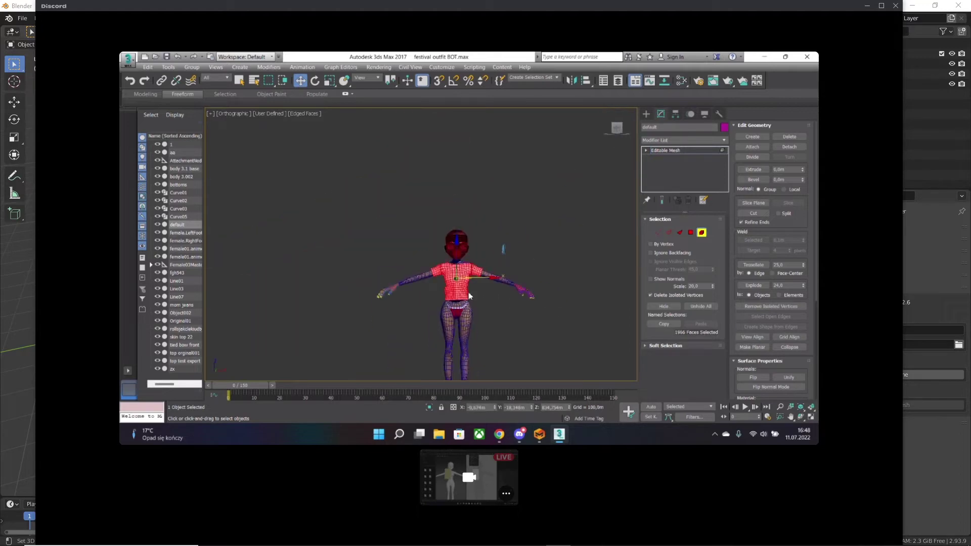
{"action": "scroll", "coordinate": [466, 293], "scroll_direction": "up", "scroll_amount": 8}
{"action": "scroll", "coordinate": [444, 228], "scroll_direction": "down", "scroll_amount": 8}
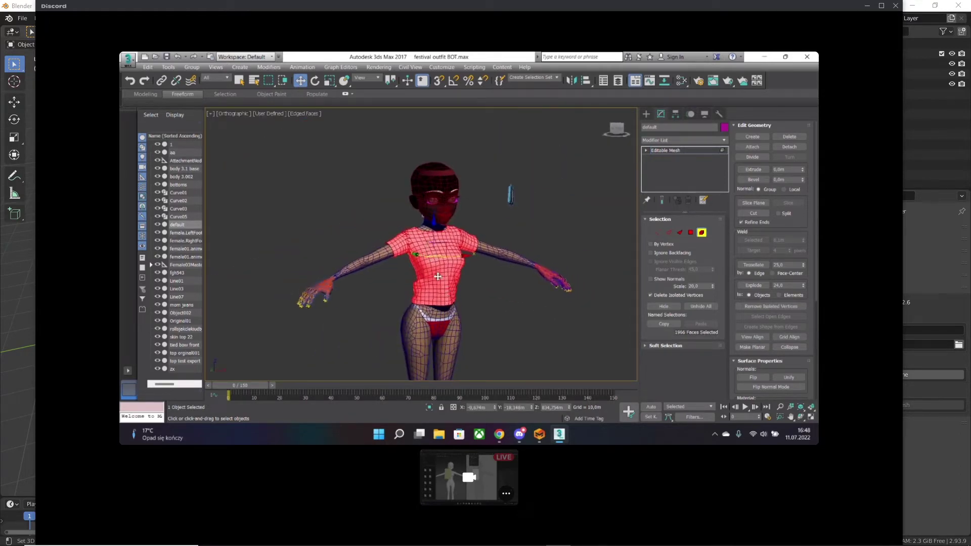
{"action": "scroll", "coordinate": [437, 286], "scroll_direction": "down", "scroll_amount": 6}
{"action": "scroll", "coordinate": [433, 282], "scroll_direction": "up", "scroll_amount": 10}
{"action": "middle_click_drag", "start_coordinate": [433, 281], "coordinate": [377, 346]}
{"action": "scroll", "coordinate": [440, 234], "scroll_direction": "up", "scroll_amount": 5}
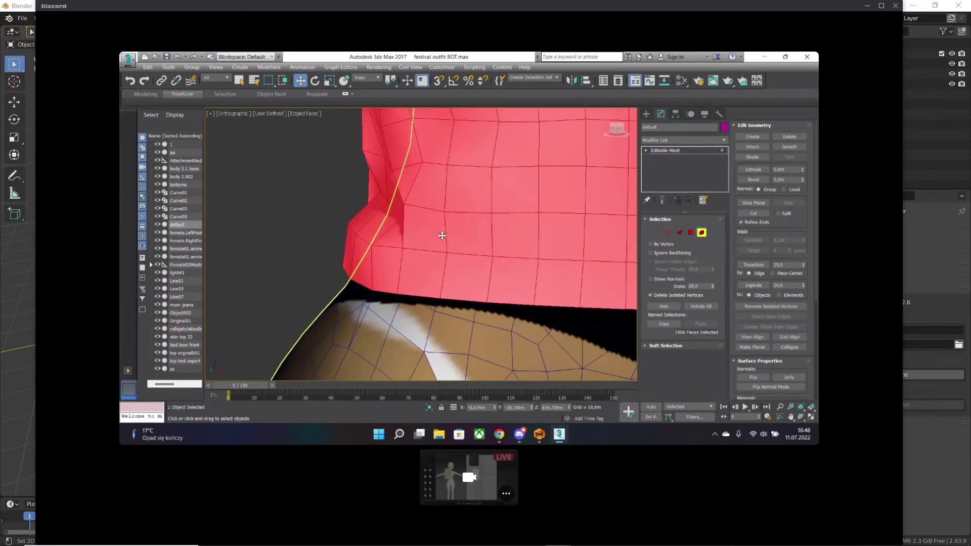
{"action": "scroll", "coordinate": [401, 265], "scroll_direction": "down", "scroll_amount": 8}
{"action": "mouse_move", "coordinate": [399, 265]}
{"action": "middle_mouse_down", "text": "alt"}
{"action": "mouse_move", "coordinate": [485, 271]}
{"action": "mouse_move", "coordinate": [498, 292]}
{"action": "mouse_move", "coordinate": [386, 263]}
{"action": "middle_mouse_up", "text": "alt"}
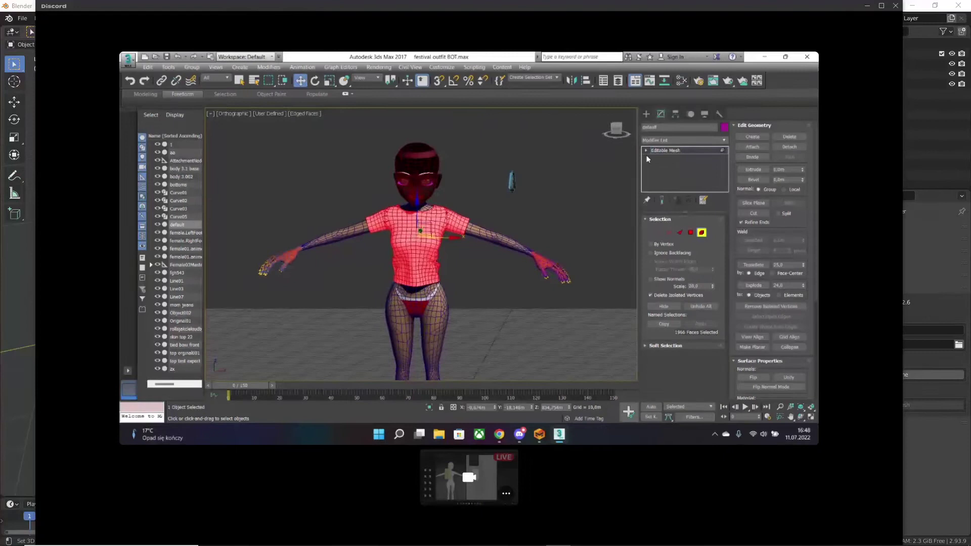
{"action": "left_click", "coordinate": [618, 130]}
{"action": "middle_click_drag", "start_coordinate": [494, 164], "coordinate": [484, 199]}
{"action": "scroll", "coordinate": [484, 199], "scroll_direction": "up", "scroll_amount": 3}
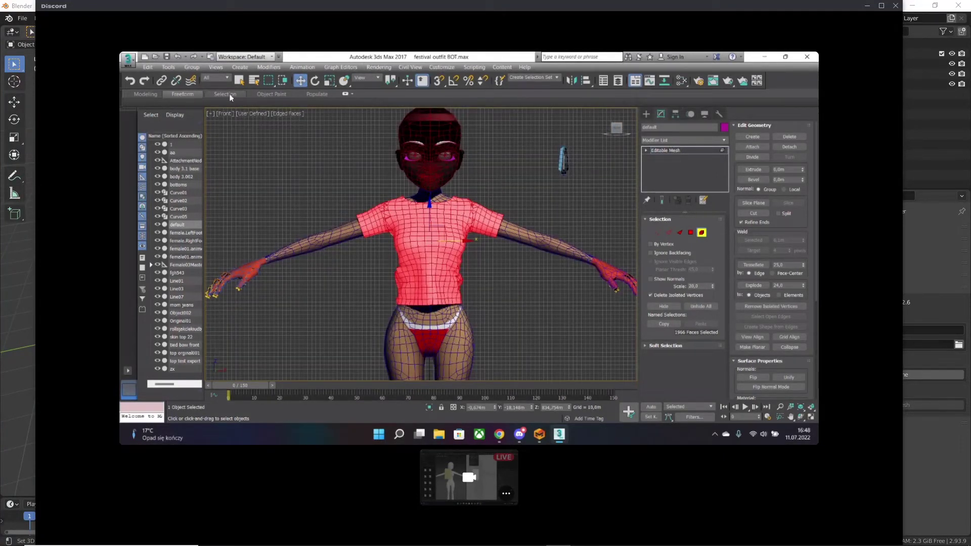
- Show the polygon modeling tools and convert the shirt mesh to an Editable Poly
{"action": "left_click", "coordinate": [156, 95]}
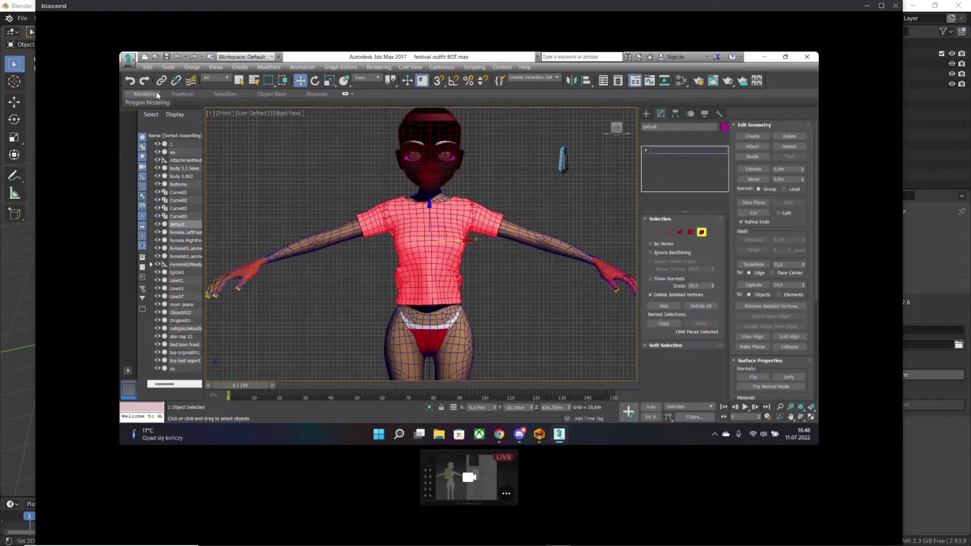
{"action": "right_click", "coordinate": [403, 214]}
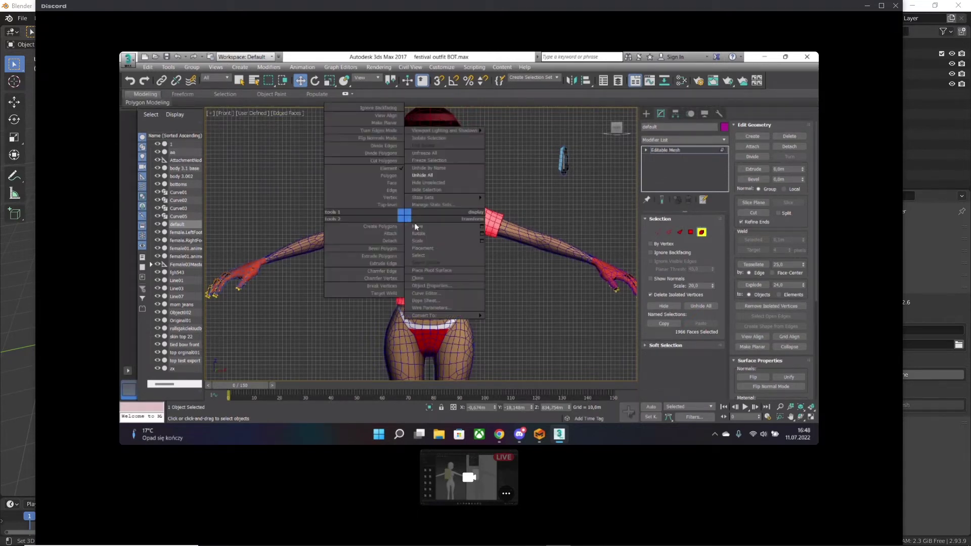
{"action": "mouse_move", "coordinate": [455, 316]}
{"action": "left_click", "coordinate": [504, 323]}
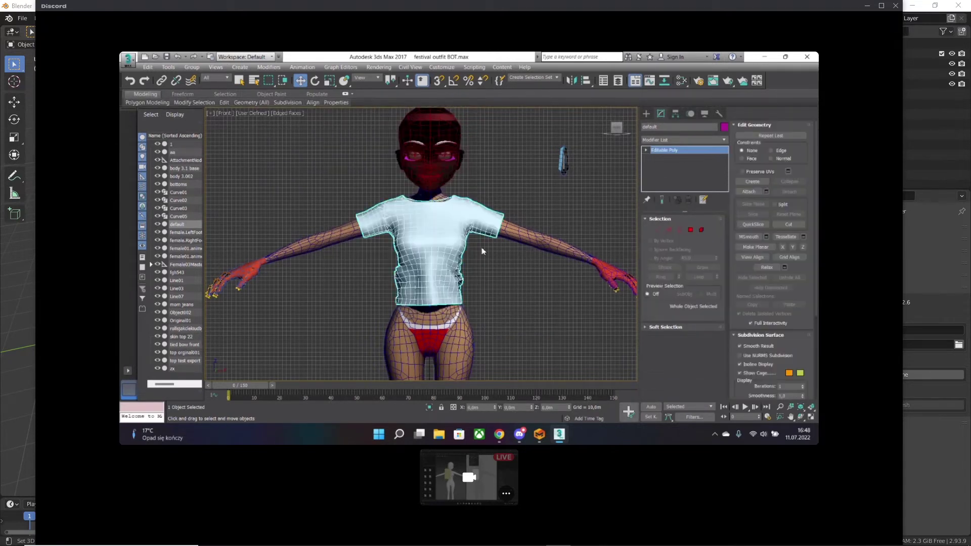
- Select the entire shirt at element level, subdivide it with MeshSmooth, and check the smoothed folds along its side
{"action": "left_click", "coordinate": [701, 230]}
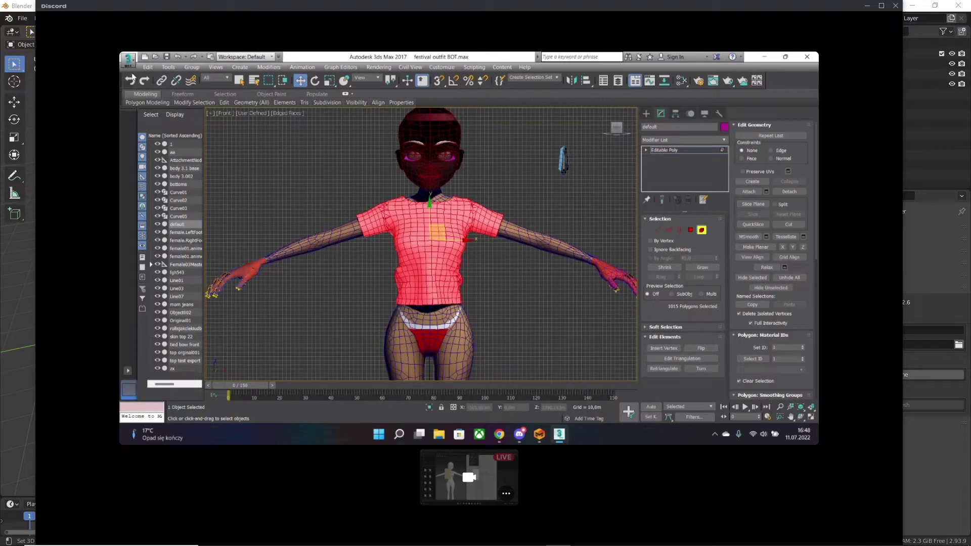
{"action": "left_click", "coordinate": [144, 69]}
{"action": "left_click", "coordinate": [432, 54]}
{"action": "mouse_move", "coordinate": [327, 102]}
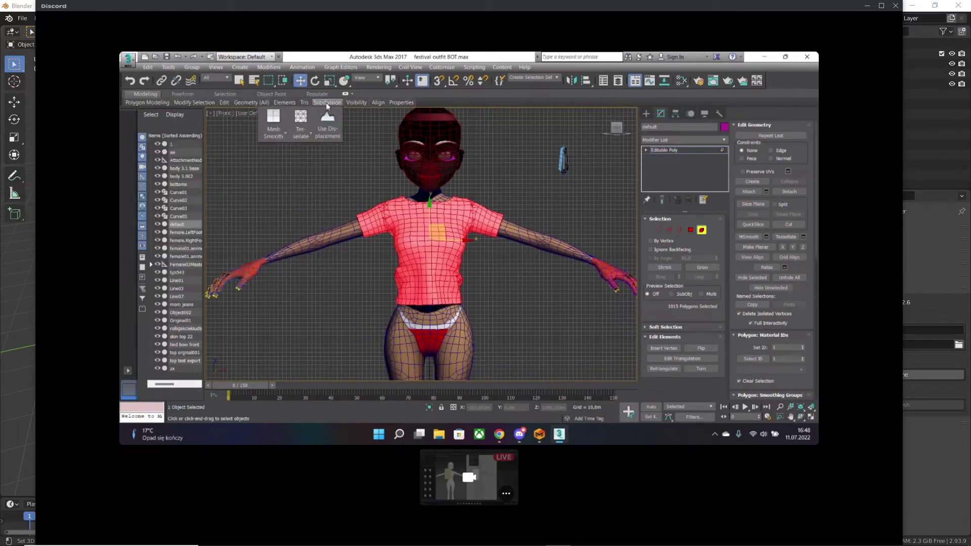
{"action": "left_click", "coordinate": [273, 121]}
{"action": "scroll", "coordinate": [466, 290], "scroll_direction": "up", "scroll_amount": 5}
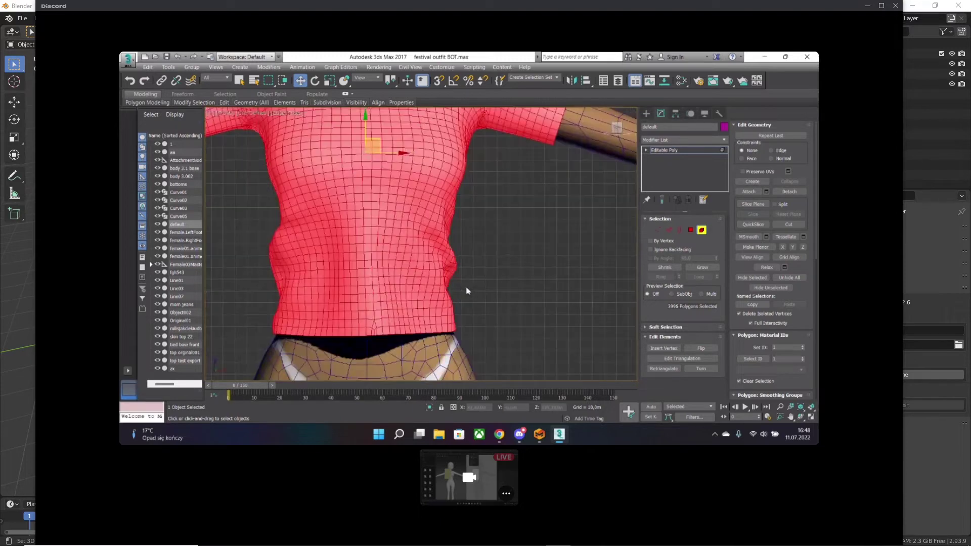
{"action": "middle_click_drag", "start_coordinate": [475, 277], "coordinate": [494, 284]}
{"action": "scroll", "coordinate": [515, 262], "scroll_direction": "up", "scroll_amount": 6}
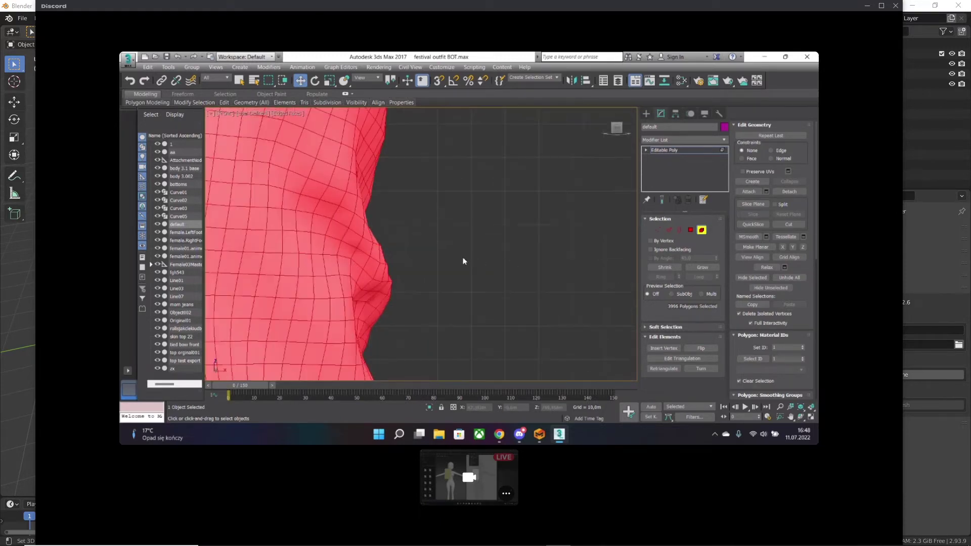
{"action": "scroll", "coordinate": [462, 258], "scroll_direction": "down", "scroll_amount": 9}
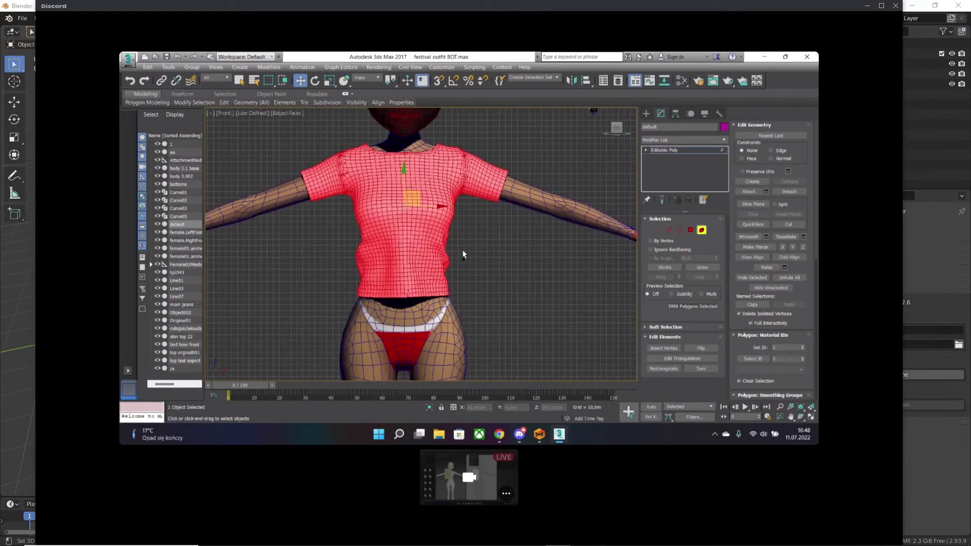
- Undo the MeshSmooth subdivision and apply Relax to the selected shirt mesh to soften its side folds
{"action": "key", "text": "ctrl+z"}
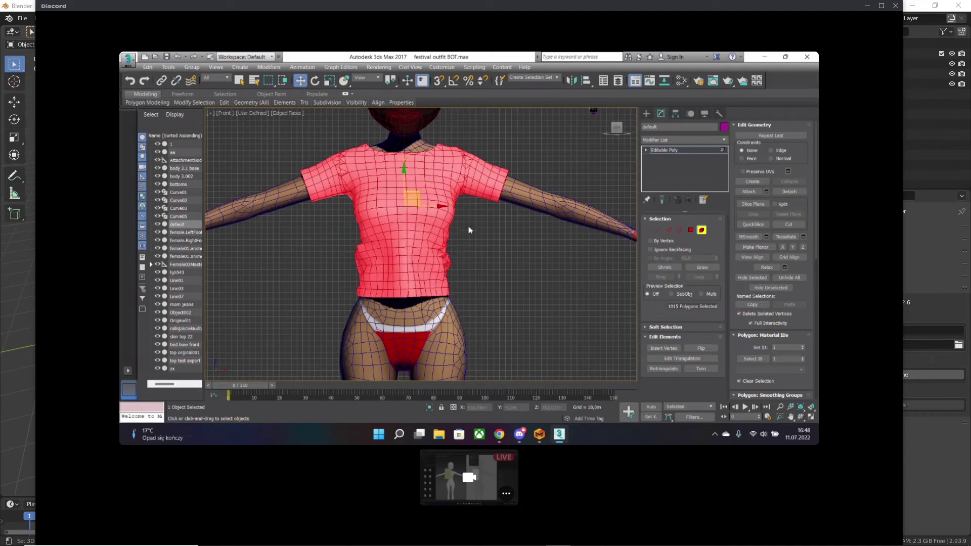
{"action": "left_click", "coordinate": [768, 268]}
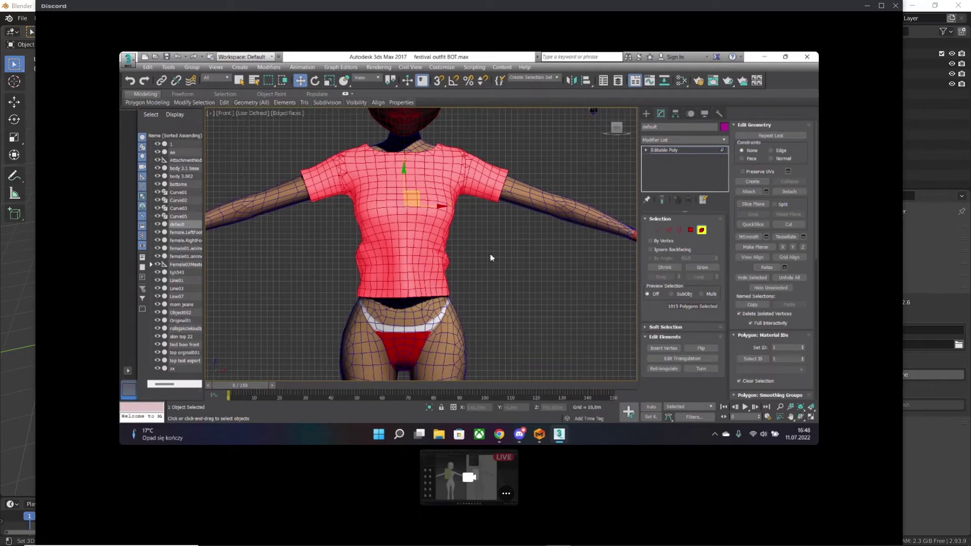
{"action": "mouse_move", "coordinate": [490, 258]}
{"action": "middle_mouse_down", "text": "alt"}
{"action": "mouse_move", "coordinate": [262, 258]}
{"action": "mouse_move", "coordinate": [498, 259]}
{"action": "middle_mouse_up", "text": "alt"}
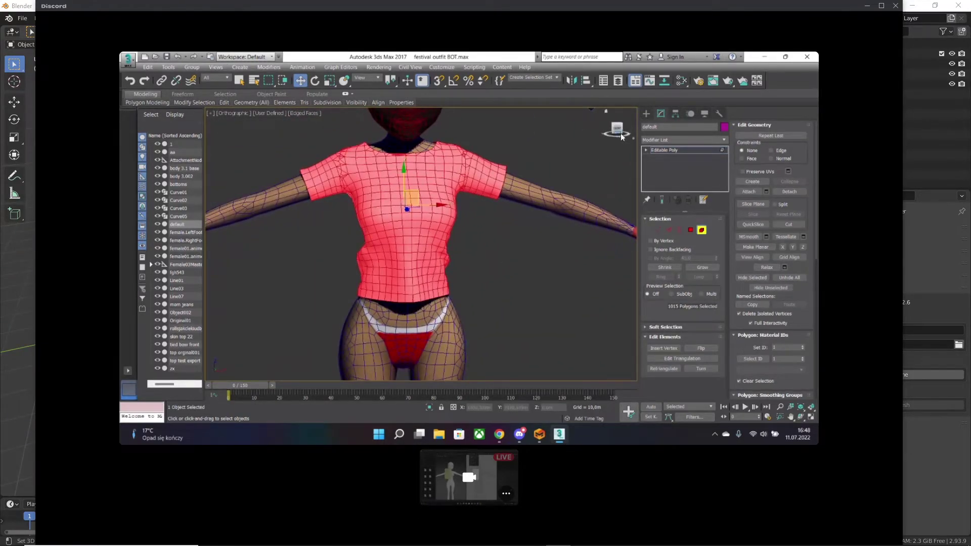
{"action": "middle_click_drag", "start_coordinate": [621, 133], "coordinate": [441, 219], "text": "alt"}
- Save the scene as a new file named imvu live.max on the Desktop
{"action": "left_click", "coordinate": [128, 58]}
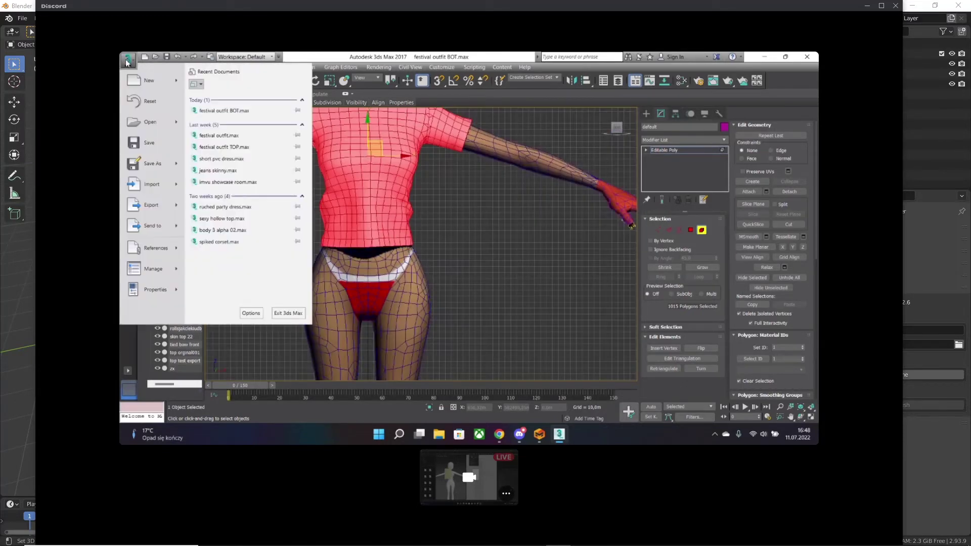
{"action": "left_click", "coordinate": [150, 173]}
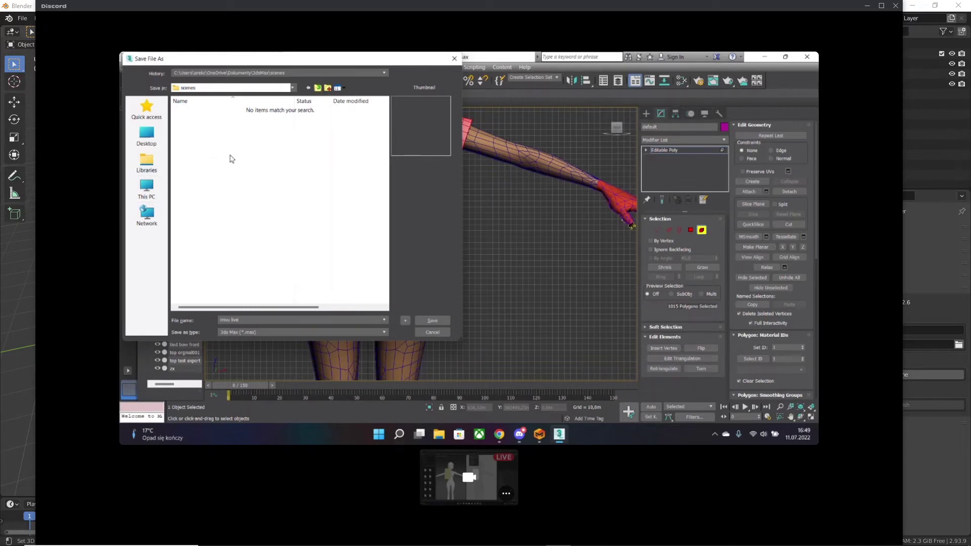
{"action": "left_click", "coordinate": [146, 135]}
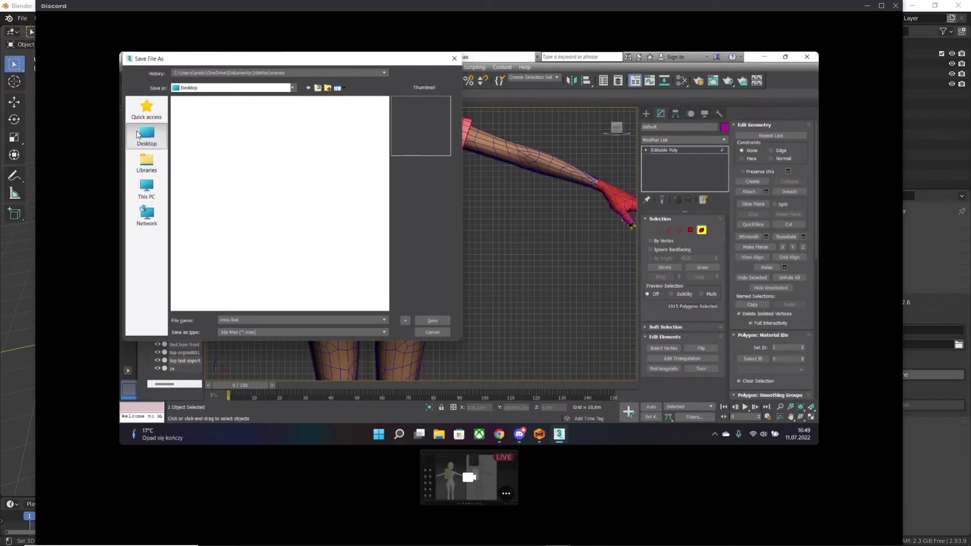
{"action": "left_click", "coordinate": [430, 324]}
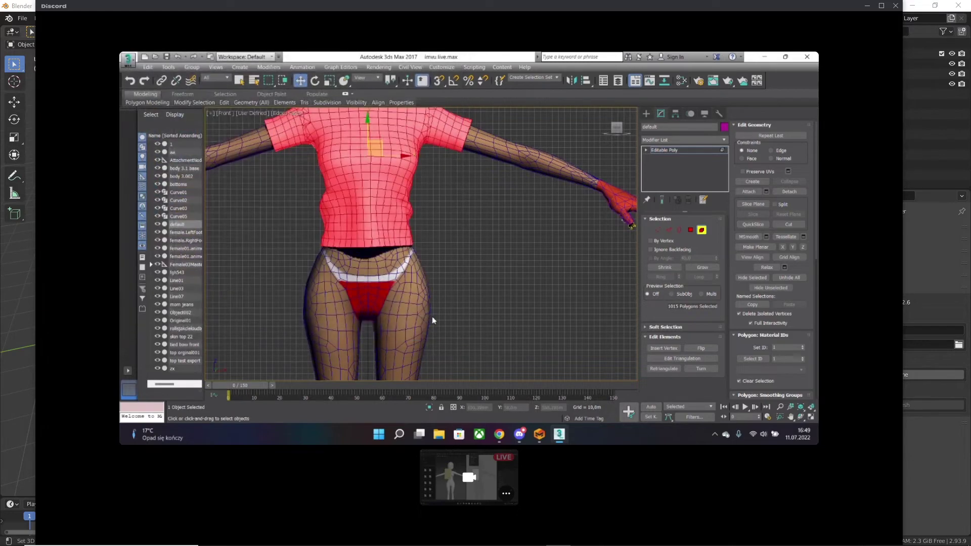
- Assign the existing black material with red lettering from the Slate Material Editor to the selected shirt polygons
{"action": "middle_click_drag", "start_coordinate": [432, 316], "coordinate": [464, 371]}
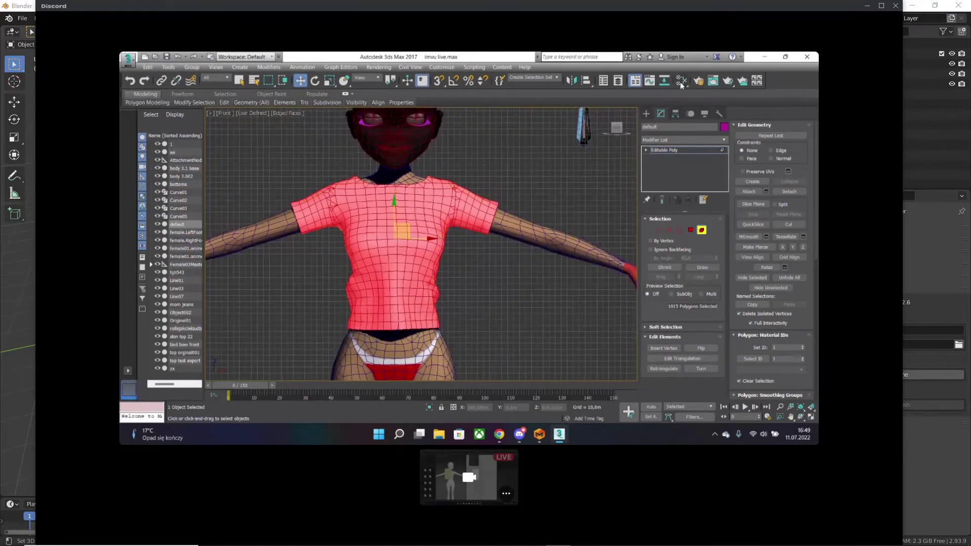
{"action": "key", "text": "m"}
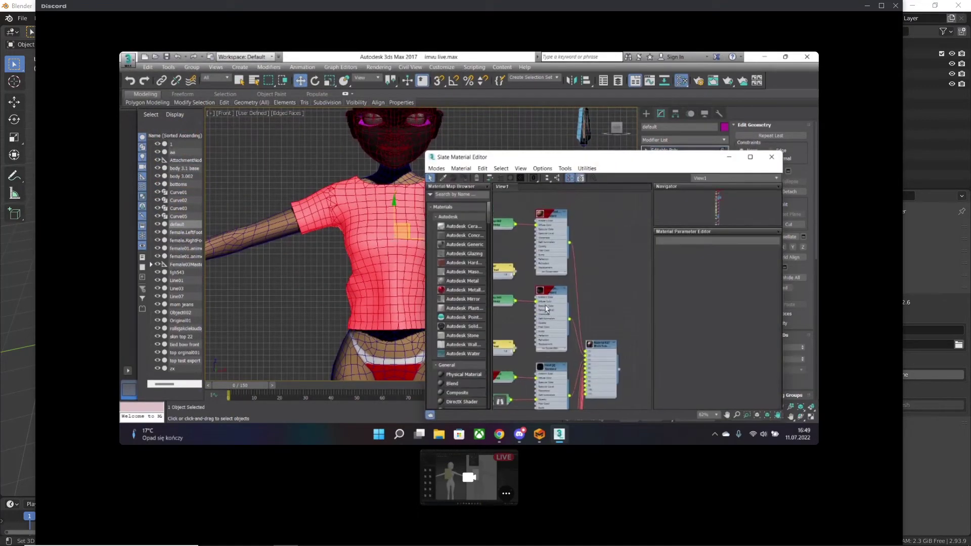
{"action": "right_click", "coordinate": [552, 299]}
{"action": "left_click", "coordinate": [584, 191]}
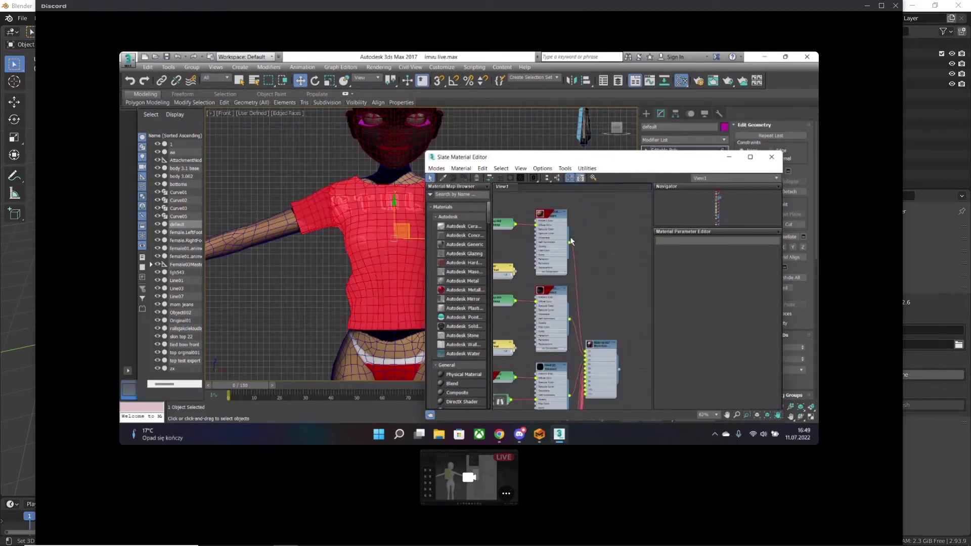
{"action": "left_click", "coordinate": [323, 203]}
{"action": "left_click", "coordinate": [771, 156]}
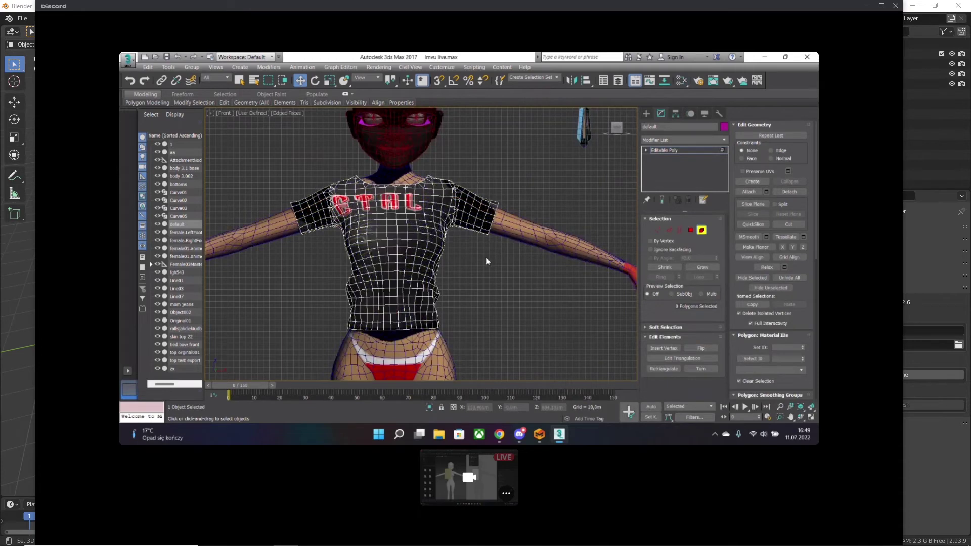
- Hide the edge display to check the shirt's lettering texture, and select the whole shirt element
{"action": "key", "text": "F4"}
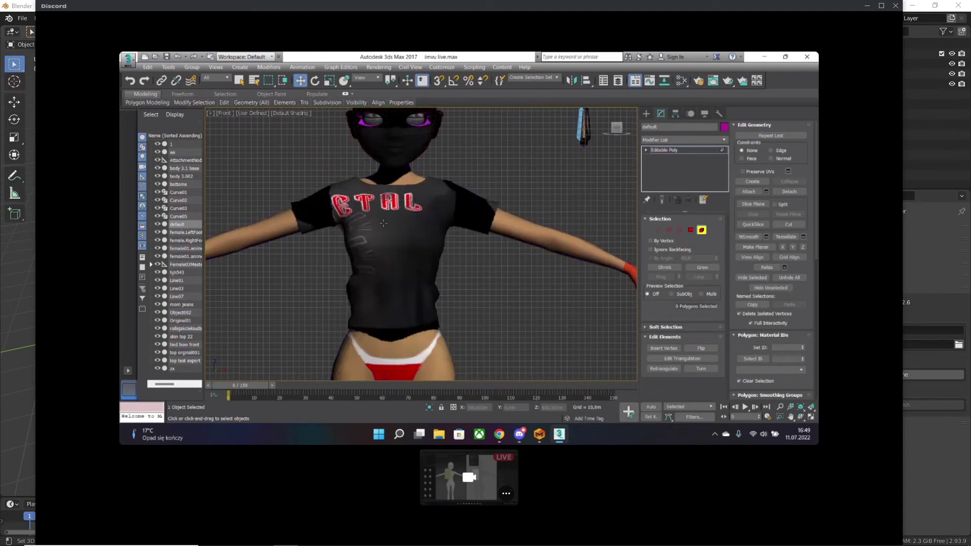
{"action": "left_click", "coordinate": [476, 217]}
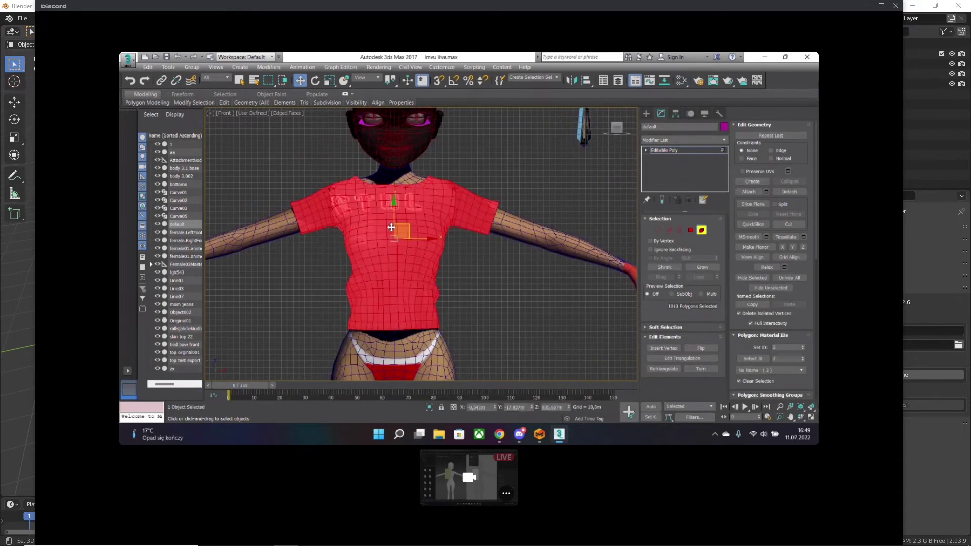
{"action": "left_click", "coordinate": [498, 256]}
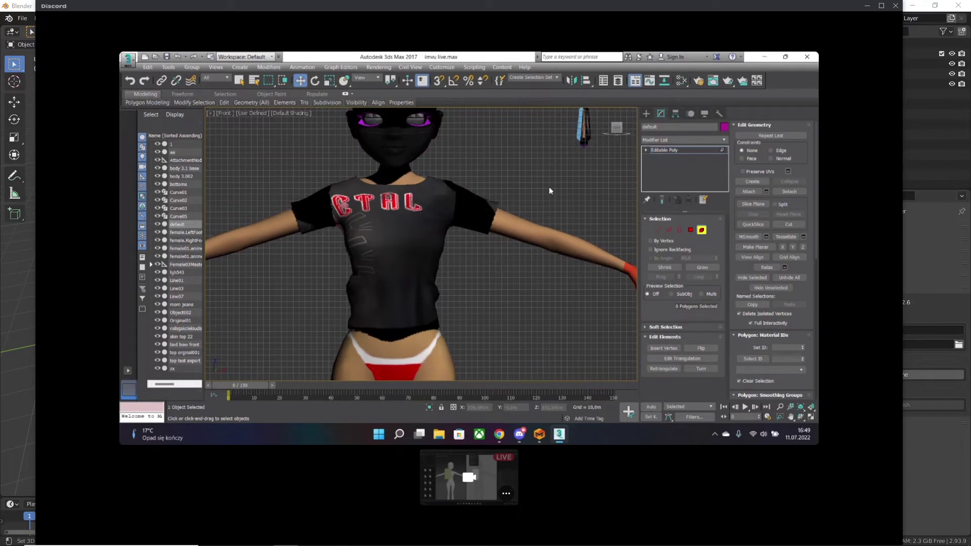
{"action": "left_click", "coordinate": [385, 221]}
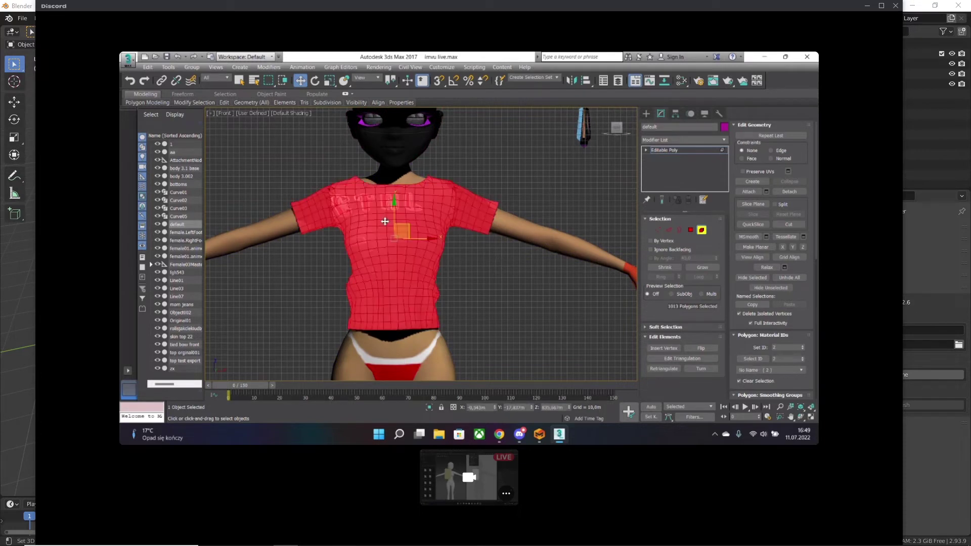
{"action": "left_click", "coordinate": [708, 139]}
{"action": "left_click", "coordinate": [683, 179]}
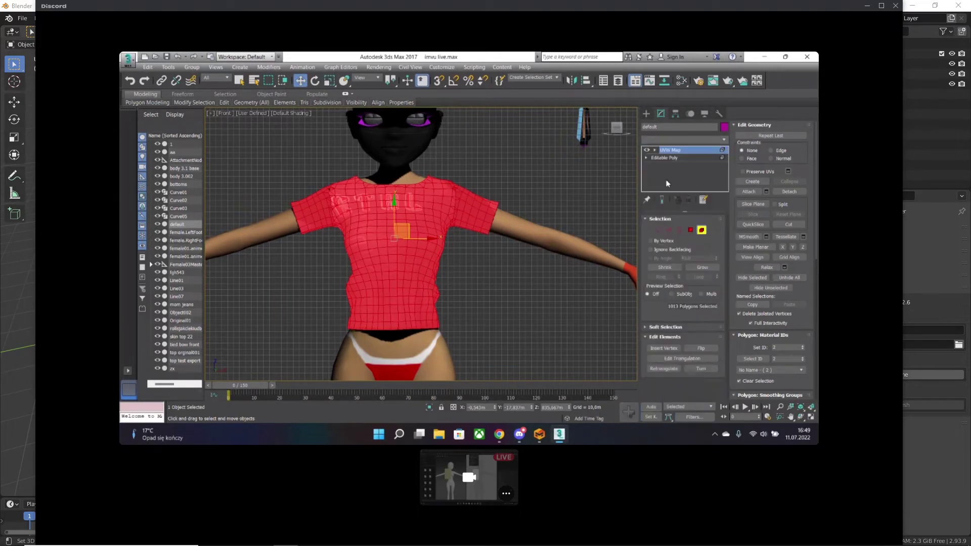
{"action": "left_click", "coordinate": [688, 200]}
{"action": "left_click", "coordinate": [709, 140]}
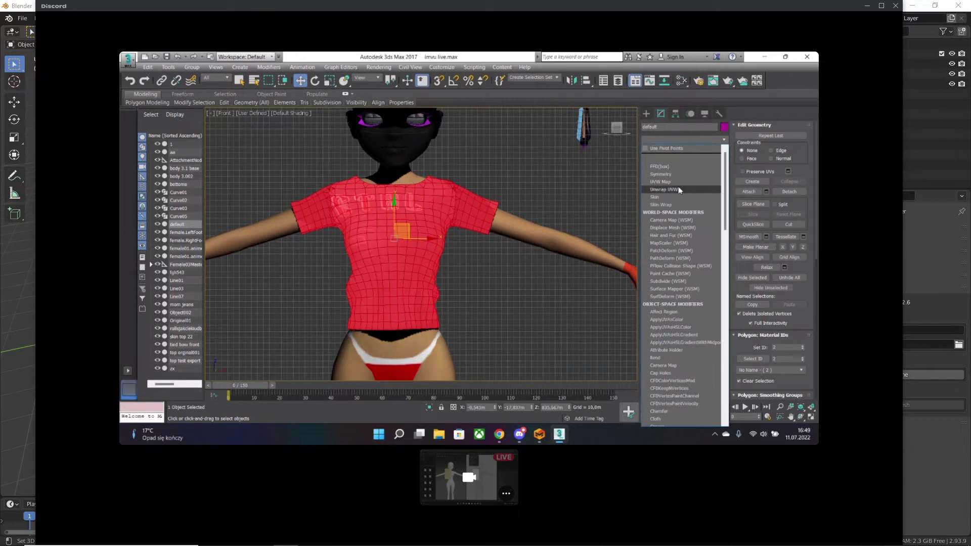
{"action": "left_click", "coordinate": [674, 190]}
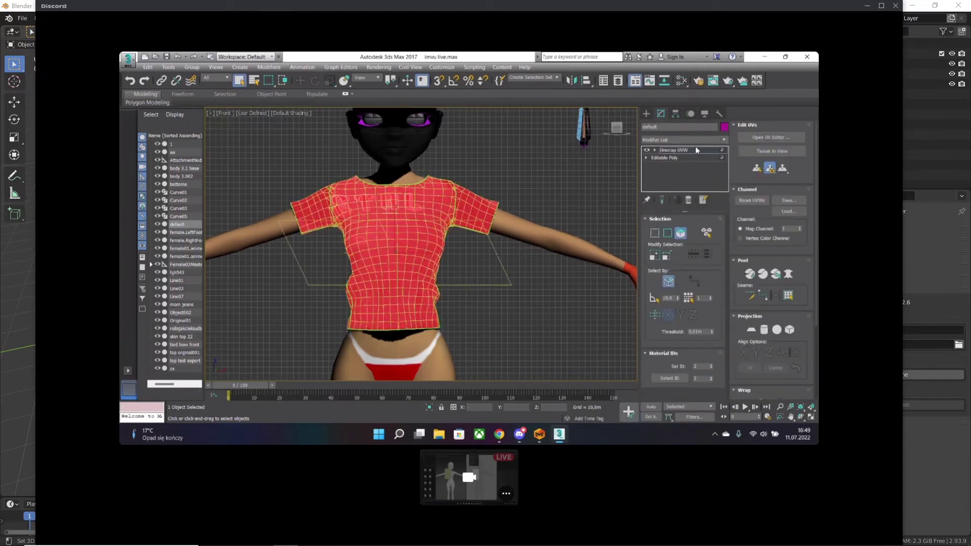
{"action": "key", "text": "ctrl+z"}
{"action": "left_click", "coordinate": [684, 139]}
{"action": "left_click", "coordinate": [675, 180]}
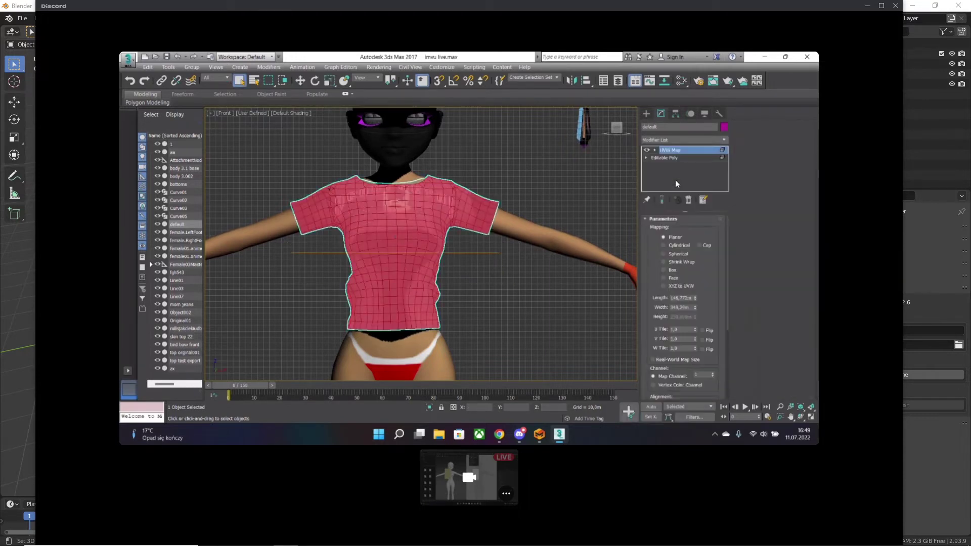
{"action": "scroll", "coordinate": [713, 314], "scroll_direction": "down", "scroll_amount": 5}
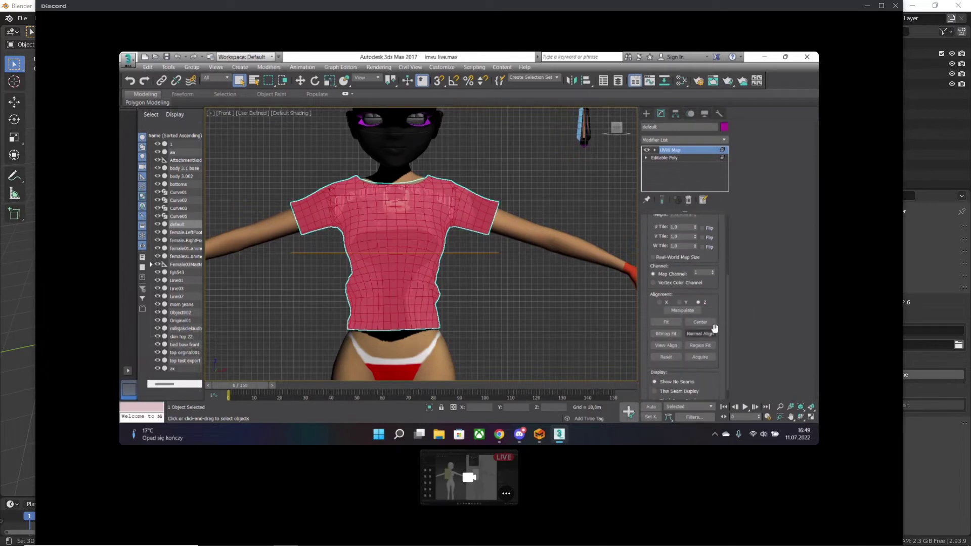
{"action": "scroll", "coordinate": [713, 324], "scroll_direction": "down", "scroll_amount": 1}
{"action": "key", "text": "ctrl+z"}
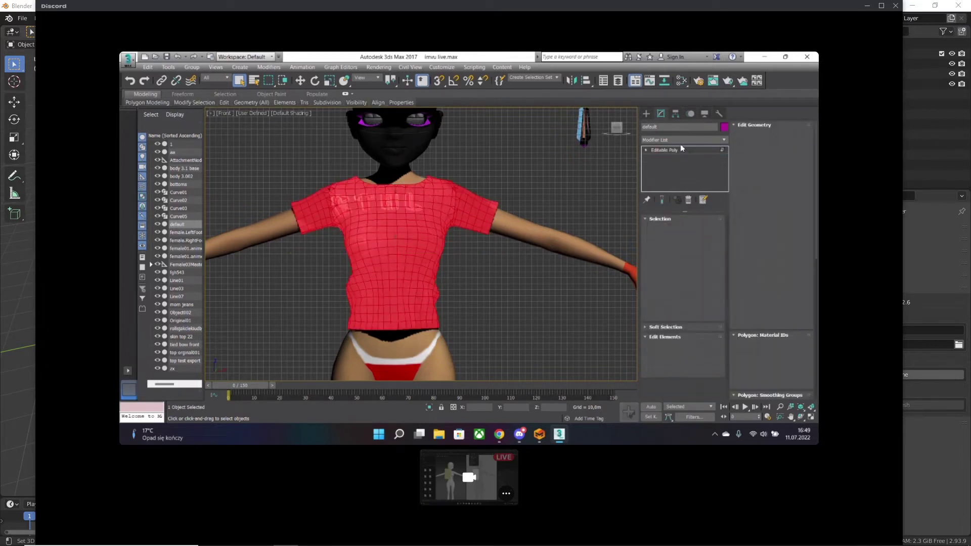
- Add an Unwrap UVW modifier to the selected shirt, open its UV editor beside the model, and deselect the faces
{"action": "left_click", "coordinate": [684, 139]}
{"action": "left_click", "coordinate": [674, 191]}
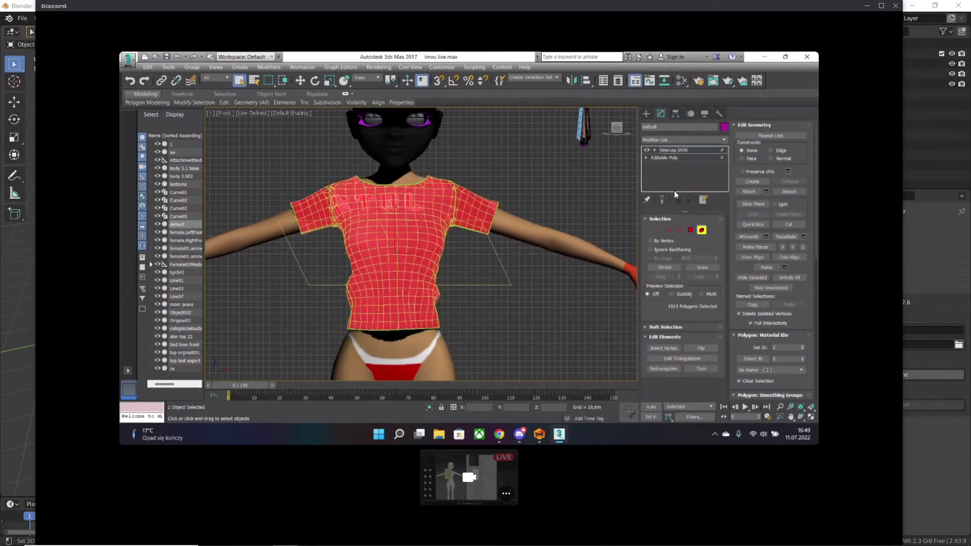
{"action": "left_click", "coordinate": [760, 138]}
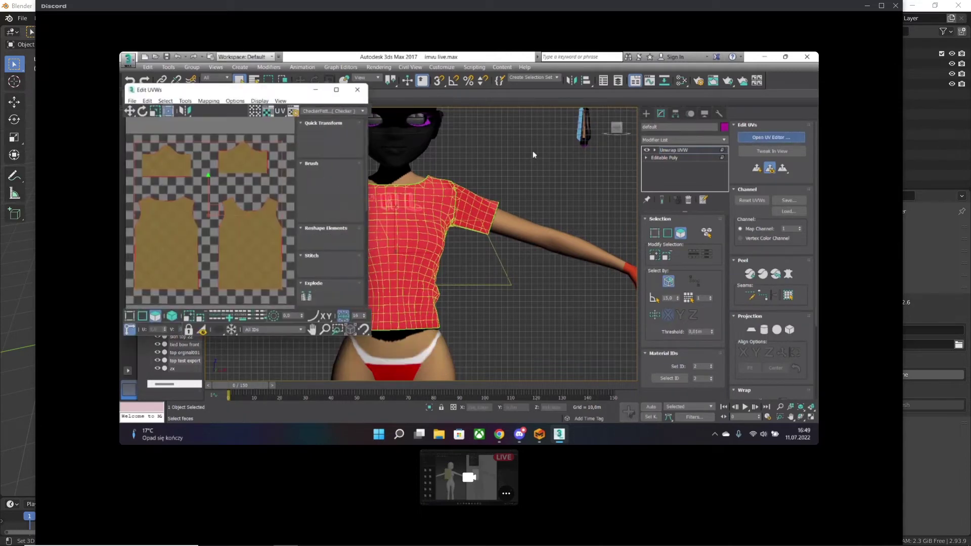
{"action": "left_click_drag", "start_coordinate": [243, 88], "coordinate": [555, 88]}
{"action": "left_click", "coordinate": [552, 212]}
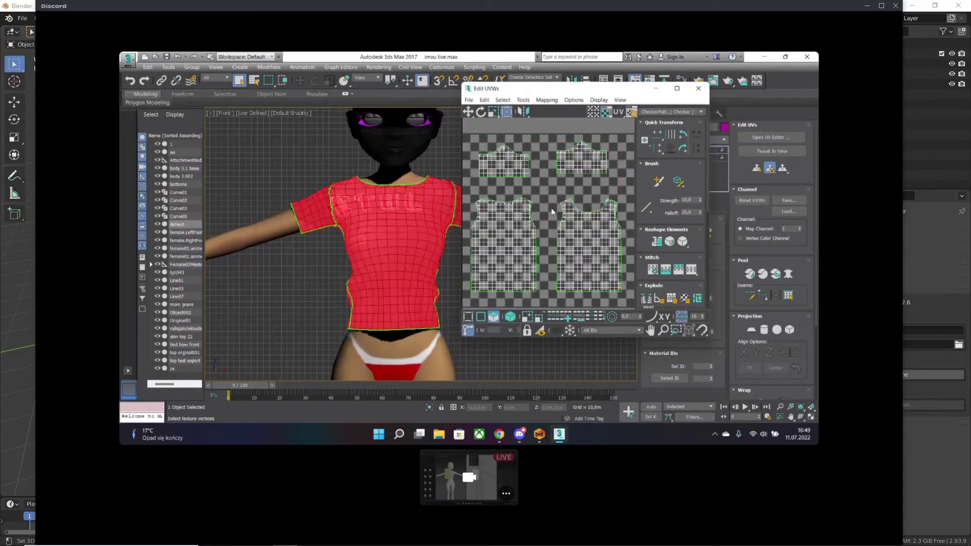
- Display the Texture Checker map on the shirt and inspect how it lies on the front and back
{"action": "left_click", "coordinate": [668, 112]}
{"action": "left_click", "coordinate": [667, 119]}
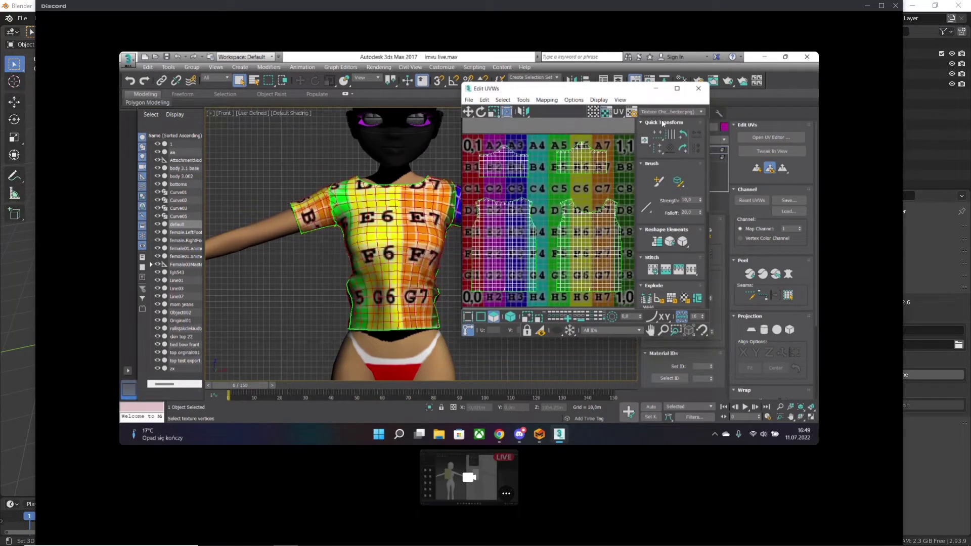
{"action": "scroll", "coordinate": [407, 229], "scroll_direction": "up", "scroll_amount": 5}
{"action": "scroll", "coordinate": [407, 229], "scroll_direction": "down", "scroll_amount": 6}
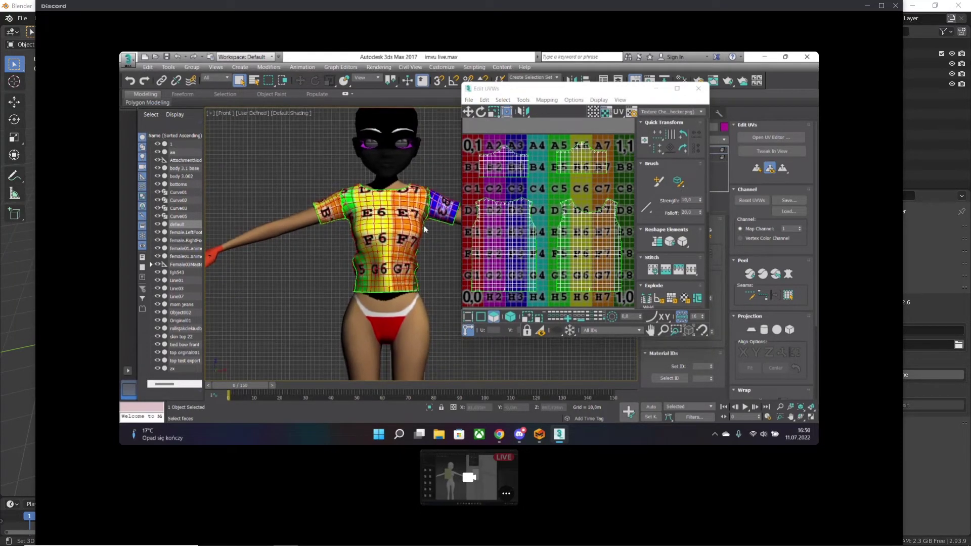
{"action": "middle_click_drag", "start_coordinate": [407, 230], "coordinate": [440, 233], "text": "alt"}
- Try to relax all four shirt UV shells together using Relax By Polygon Angles
{"action": "left_click", "coordinate": [510, 275]}
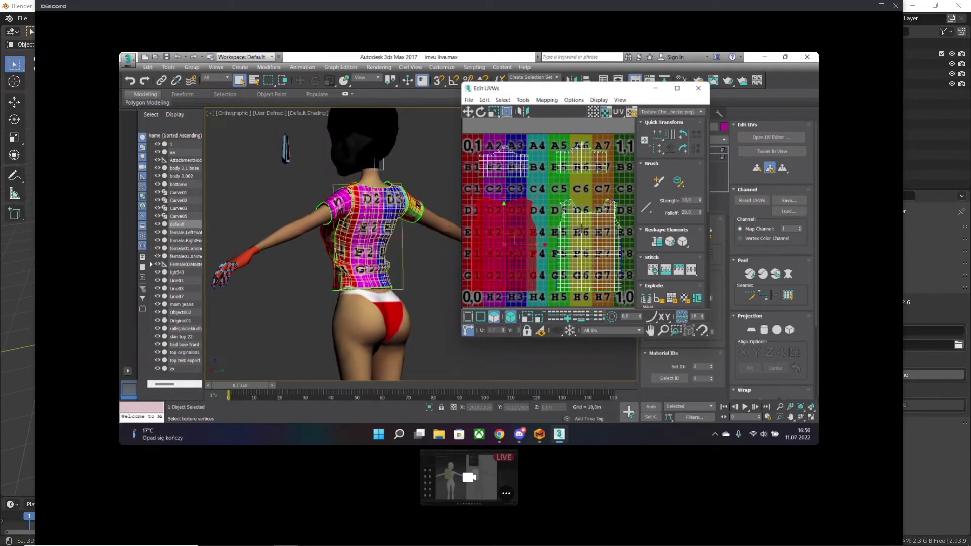
{"action": "left_click", "coordinate": [576, 247], "text": "ctrl"}
{"action": "left_click", "coordinate": [575, 157], "text": "ctrl"}
{"action": "left_click", "coordinate": [506, 155], "text": "ctrl"}
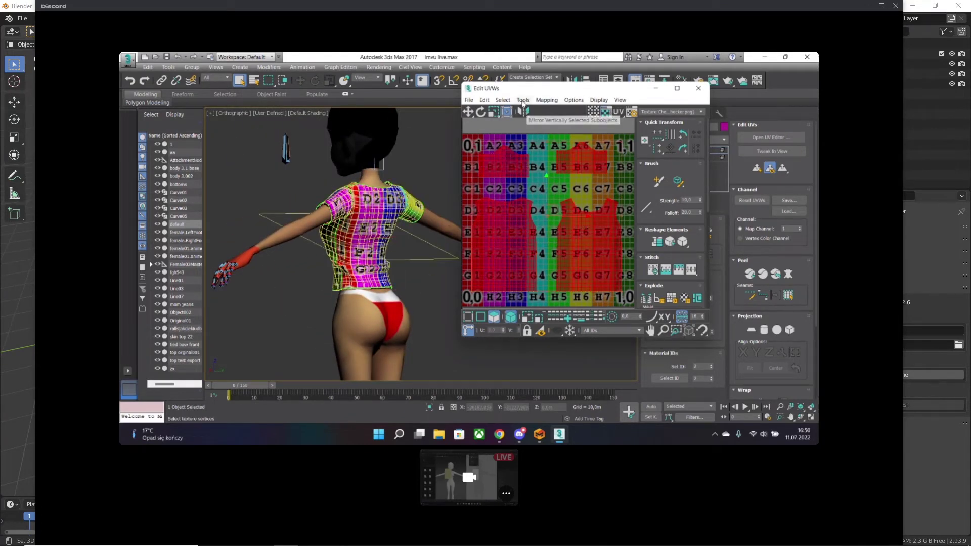
{"action": "left_click", "coordinate": [523, 99]}
{"action": "left_click", "coordinate": [562, 254]}
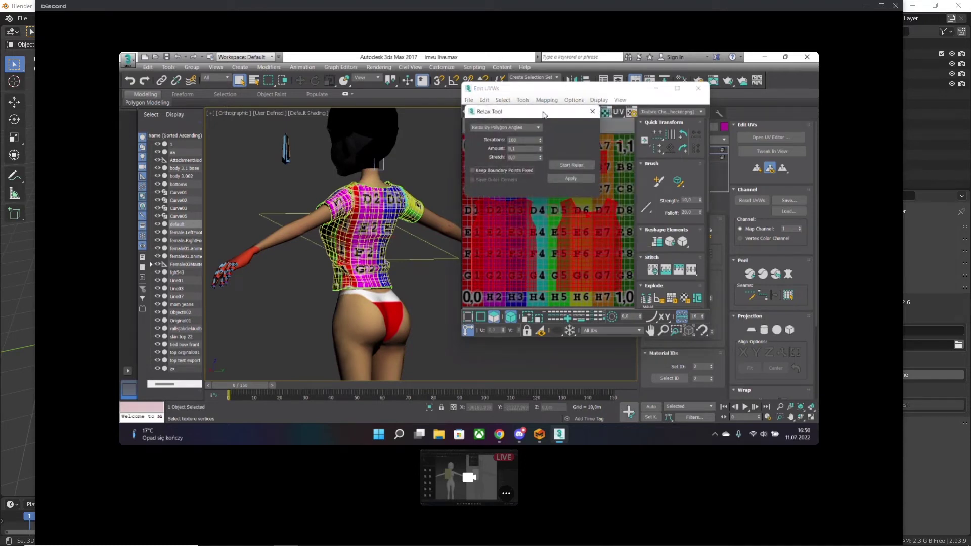
{"action": "left_click_drag", "start_coordinate": [544, 114], "coordinate": [398, 126]}
{"action": "left_click", "coordinate": [436, 177]}
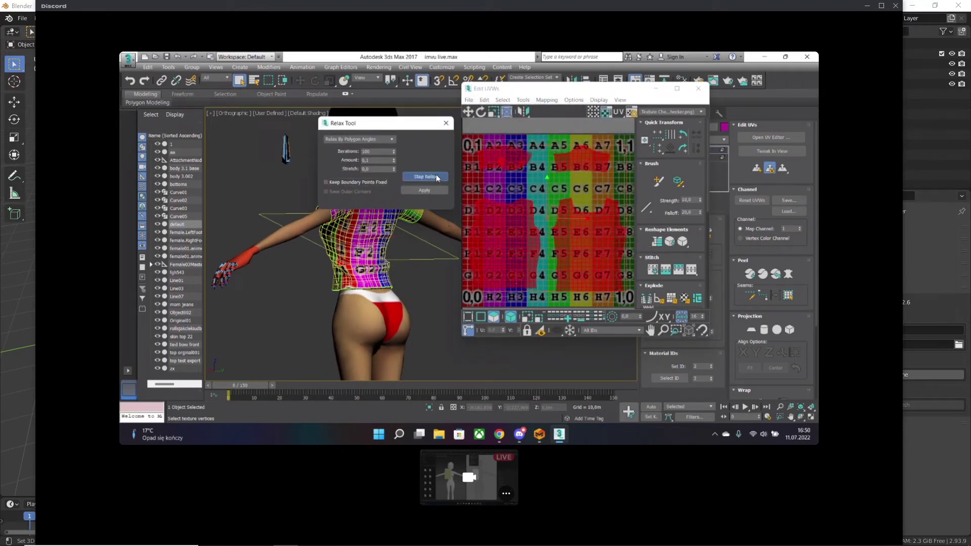
{"action": "left_click", "coordinate": [437, 177]}
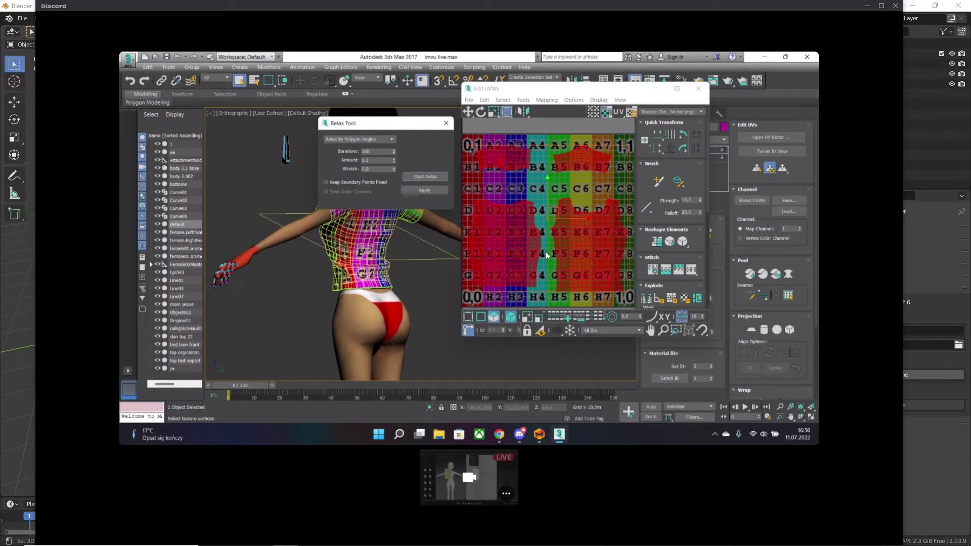
{"action": "left_click", "coordinate": [446, 123]}
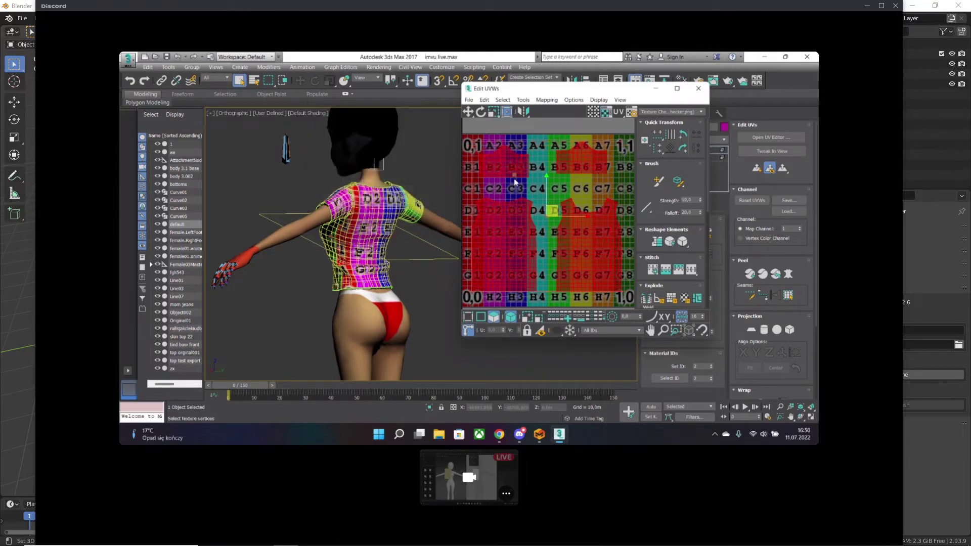
{"action": "left_click", "coordinate": [540, 140]}
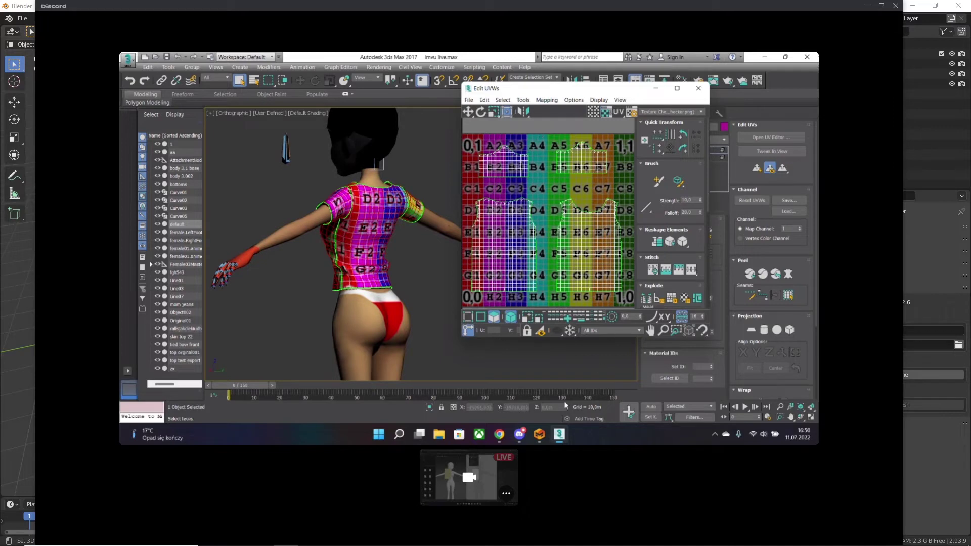
{"action": "left_click", "coordinate": [539, 434]}
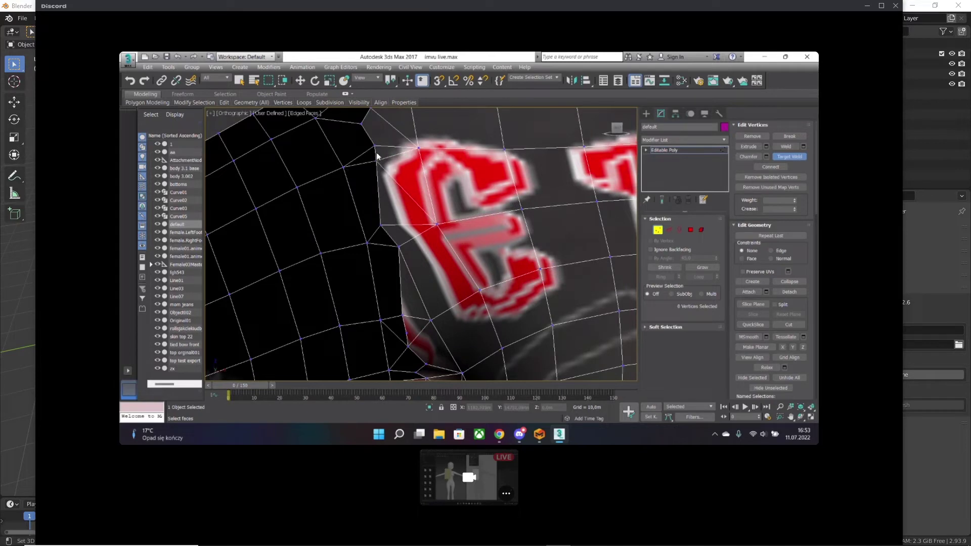
{"action": "scroll", "coordinate": [376, 172], "scroll_direction": "down", "scroll_amount": 5}
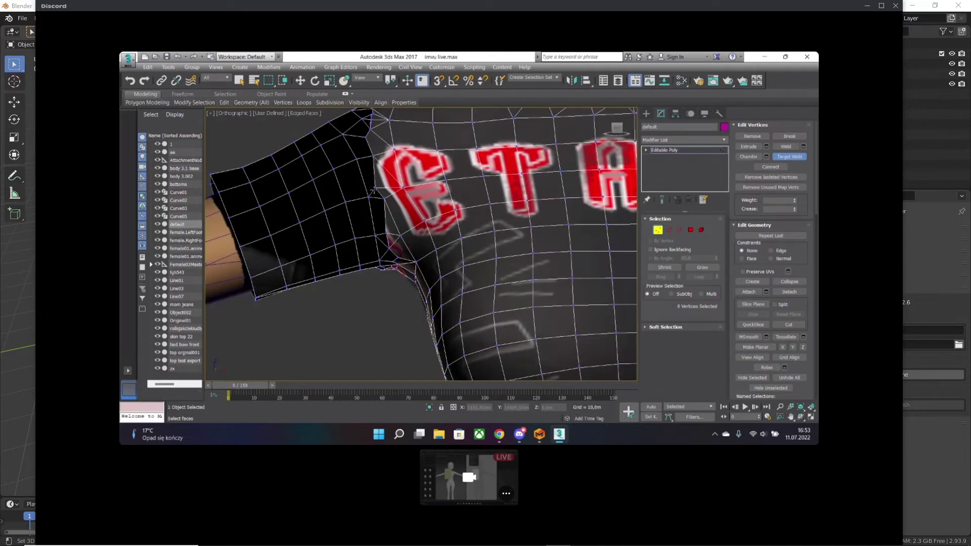
- Inspect the shirt's mesh around the sleeve and armpit, the chest lettering and the back, and leave Target Weld
{"action": "middle_click_drag", "start_coordinate": [373, 137], "coordinate": [393, 163]}
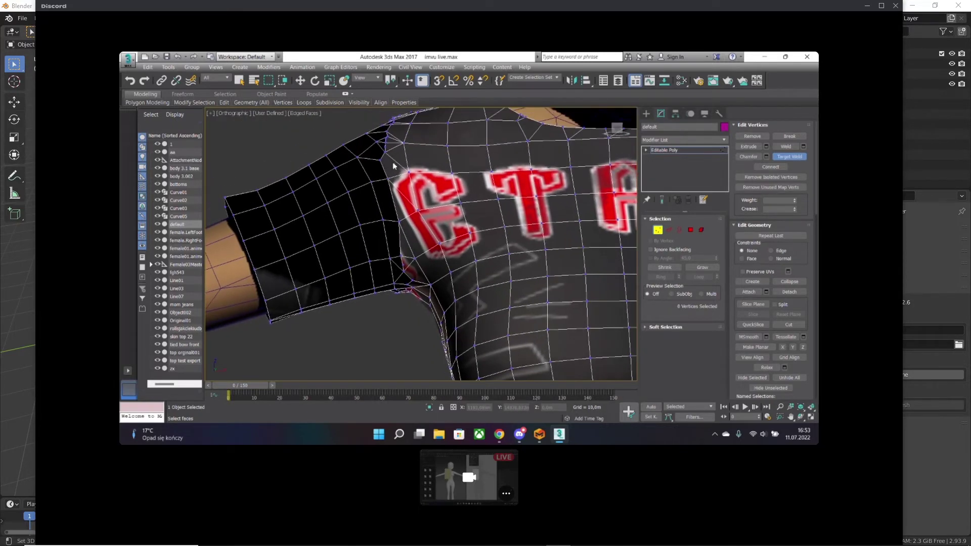
{"action": "middle_click_drag", "start_coordinate": [539, 235], "coordinate": [434, 225]}
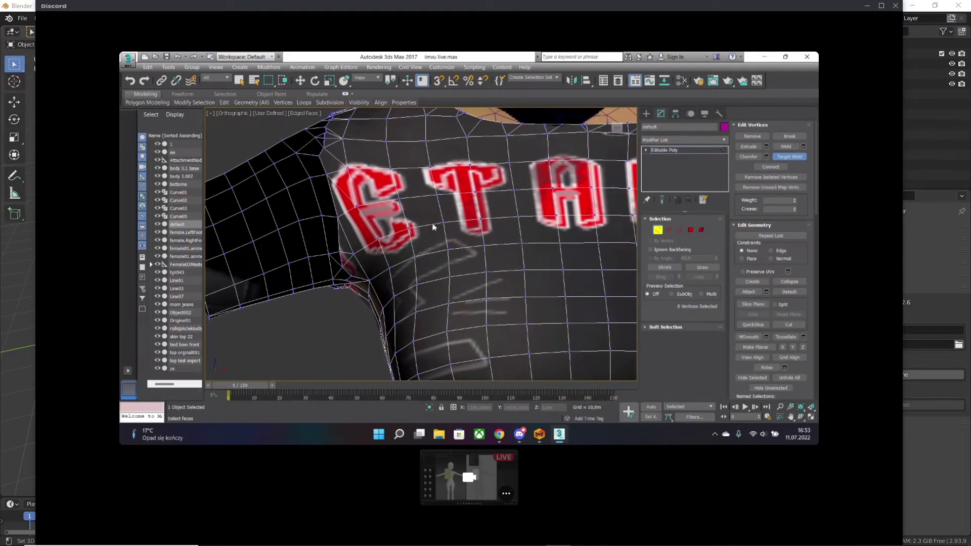
{"action": "scroll", "coordinate": [383, 244], "scroll_direction": "up", "scroll_amount": 2}
{"action": "scroll", "coordinate": [375, 229], "scroll_direction": "down", "scroll_amount": 6}
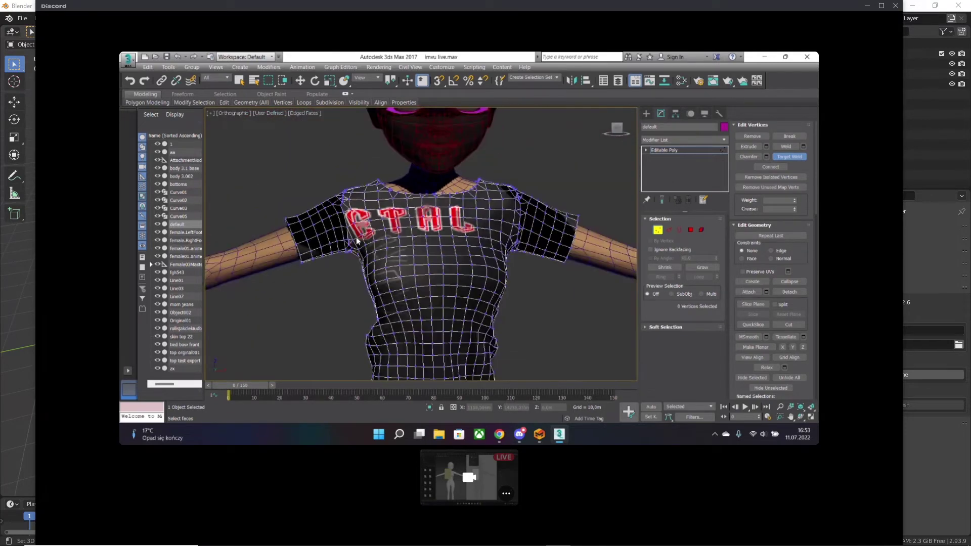
{"action": "middle_click_drag", "start_coordinate": [362, 223], "coordinate": [662, 200], "text": "alt"}
{"action": "right_click", "coordinate": [559, 166]}
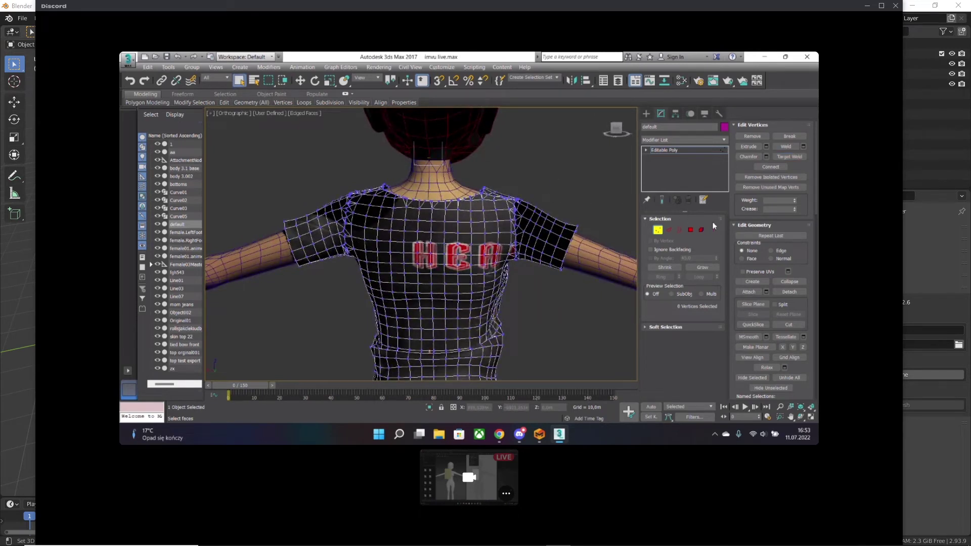
- Select the whole shirt element to check its front and back, and return to vertex editing
{"action": "left_click", "coordinate": [701, 230]}
{"action": "left_click", "coordinate": [420, 236]}
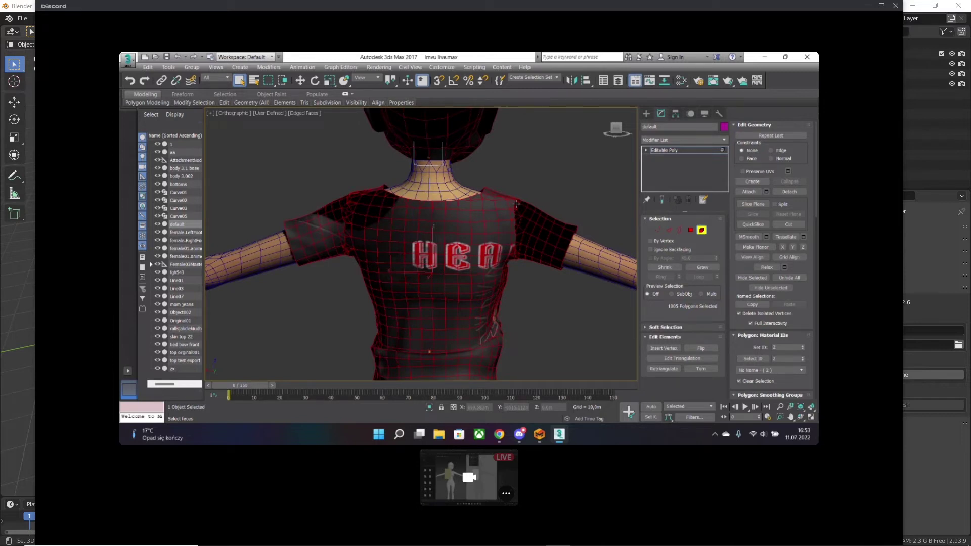
{"action": "left_click", "coordinate": [710, 140]}
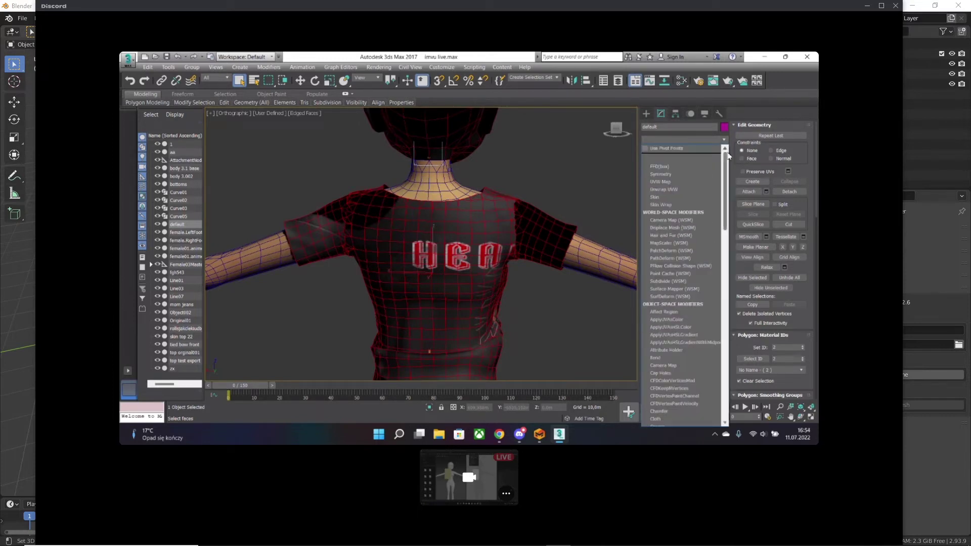
{"action": "mouse_move", "coordinate": [726, 160]}
{"action": "left_mouse_down"}
{"action": "mouse_move", "coordinate": [712, 323]}
{"action": "mouse_move", "coordinate": [714, 141]}
{"action": "mouse_move", "coordinate": [736, 348]}
{"action": "mouse_move", "coordinate": [718, 155]}
{"action": "left_mouse_up"}
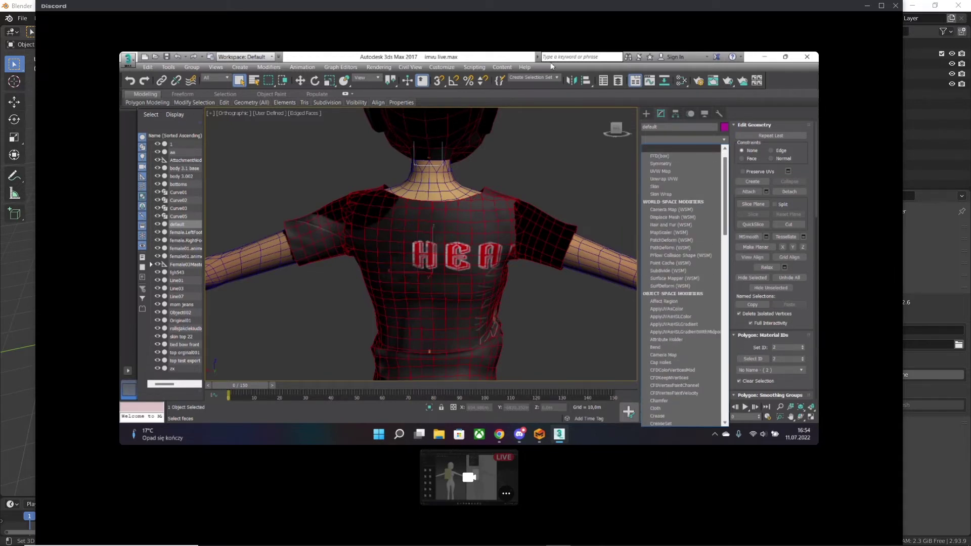
{"action": "left_click", "coordinate": [571, 194]}
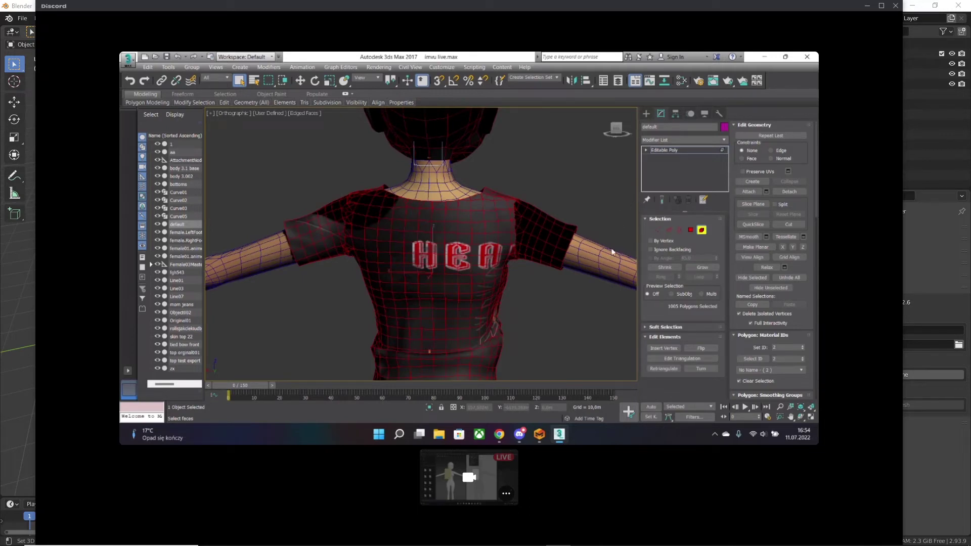
{"action": "middle_click_drag", "start_coordinate": [582, 254], "coordinate": [464, 247], "text": "alt"}
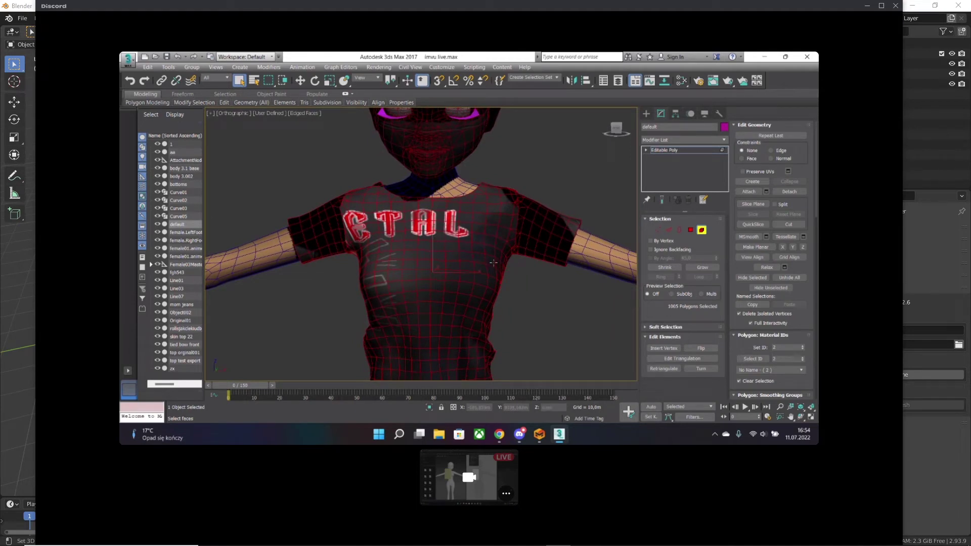
{"action": "scroll", "coordinate": [444, 296], "scroll_direction": "up", "scroll_amount": 2}
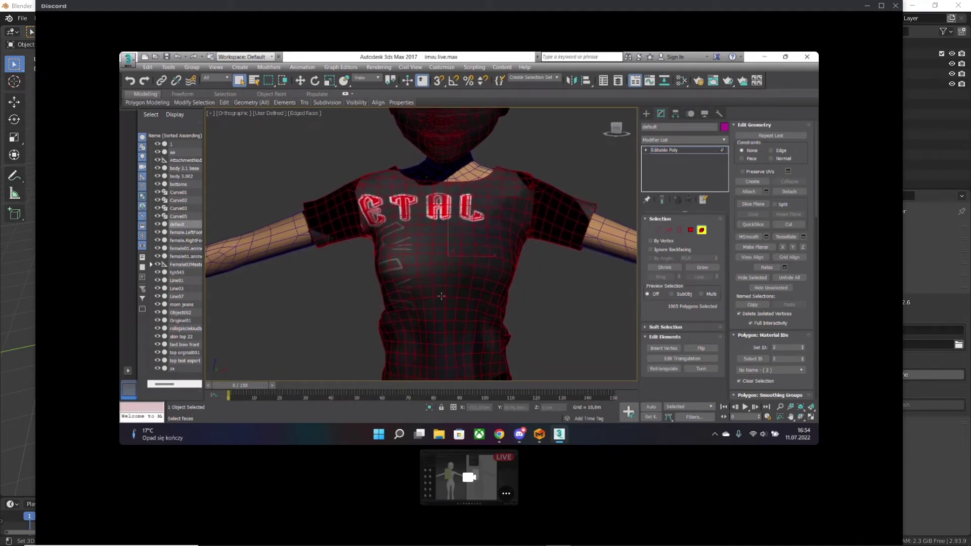
{"action": "middle_click_drag", "start_coordinate": [445, 299], "coordinate": [448, 301], "text": "alt"}
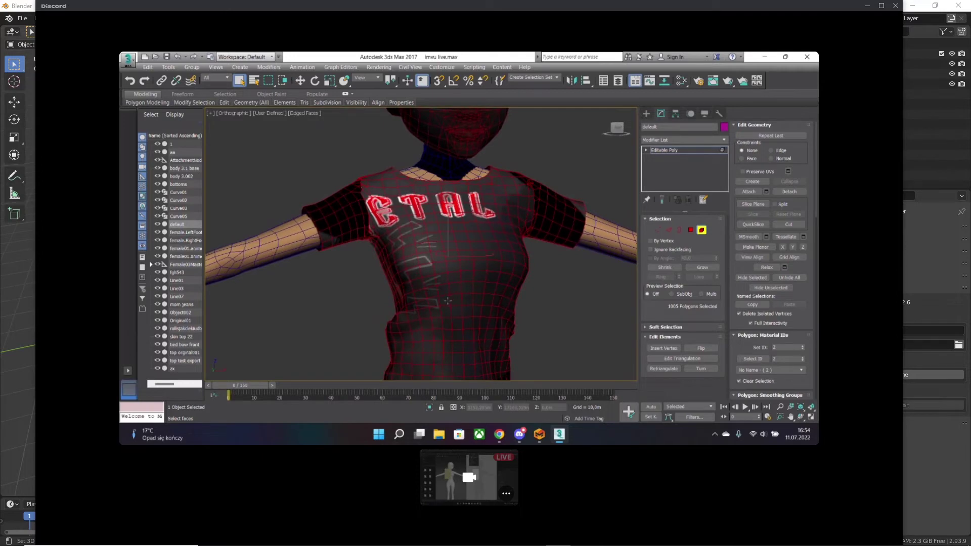
{"action": "left_click", "coordinate": [658, 230]}
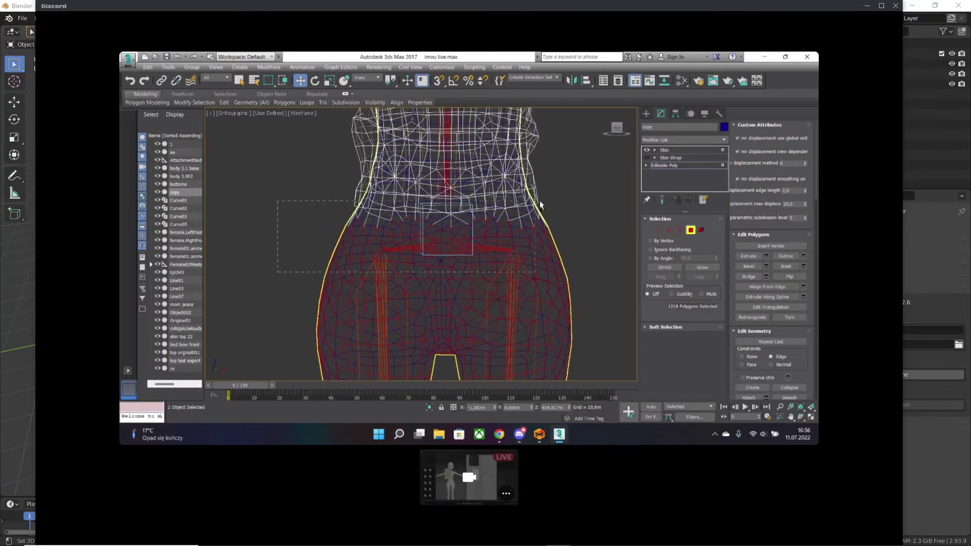
- Add the remaining hip and waist polygons of the body beneath the shirt's hem to the polygon selection
{"action": "middle_click_drag", "start_coordinate": [454, 201], "coordinate": [295, 237], "text": "alt"}
{"action": "left_click_drag", "start_coordinate": [535, 188], "coordinate": [532, 183], "text": "ctrl"}
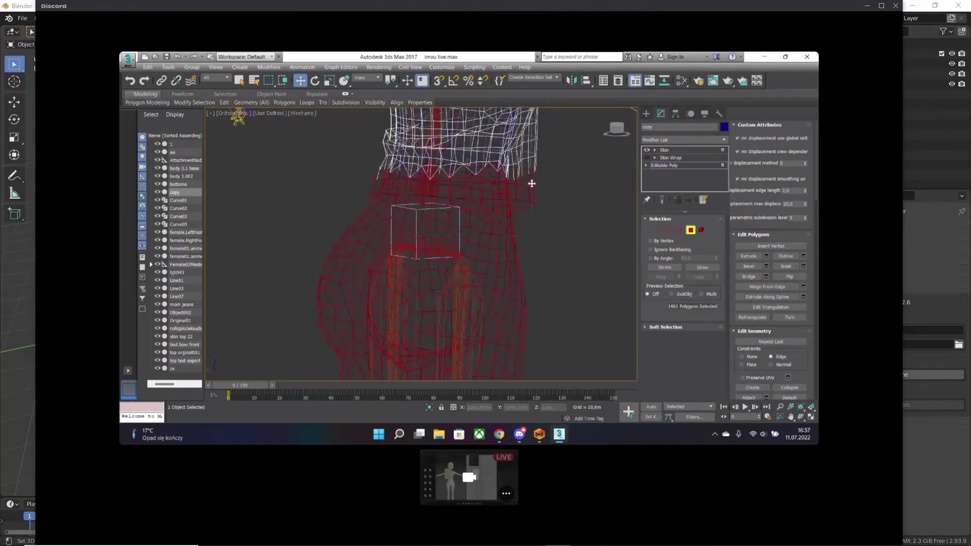
{"action": "mouse_move", "coordinate": [495, 195]}
{"action": "middle_mouse_down", "text": "alt"}
{"action": "mouse_move", "coordinate": [440, 191]}
{"action": "mouse_move", "coordinate": [487, 208]}
{"action": "mouse_move", "coordinate": [344, 275]}
{"action": "middle_mouse_up", "text": "alt"}
{"action": "key", "text": "F3"}
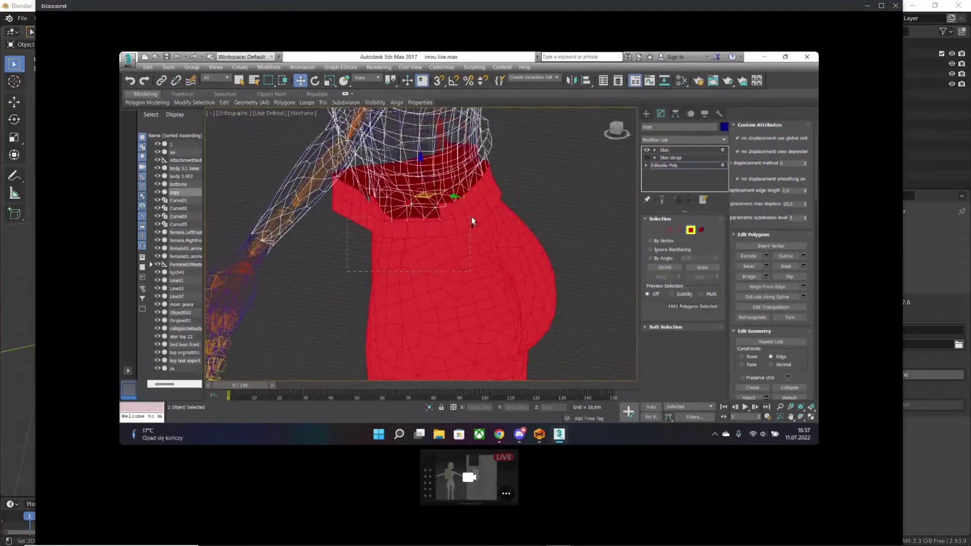
{"action": "left_click_drag", "start_coordinate": [472, 221], "coordinate": [472, 221], "text": "ctrl"}
- Remove the stray polygons at the waist and the whole shirt element from the selection, leaving only body parts selected
{"action": "middle_click_drag", "start_coordinate": [387, 239], "coordinate": [445, 221], "text": "alt"}
{"action": "left_click", "coordinate": [456, 179], "text": "alt"}
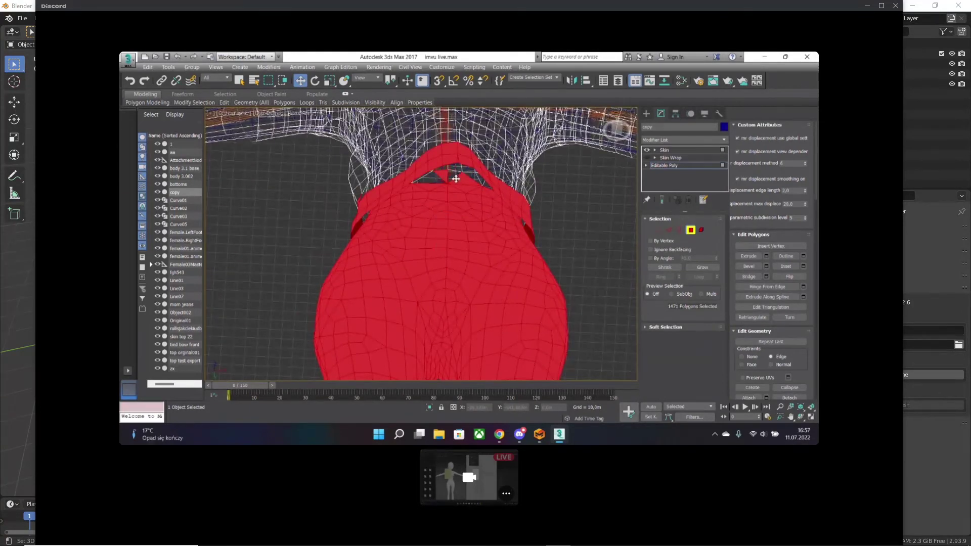
{"action": "left_click", "coordinate": [465, 179], "text": "alt"}
{"action": "mouse_move", "coordinate": [466, 186]}
{"action": "middle_mouse_down", "text": "alt"}
{"action": "mouse_move", "coordinate": [445, 212]}
{"action": "mouse_move", "coordinate": [468, 188]}
{"action": "middle_mouse_up", "text": "alt"}
{"action": "left_click", "coordinate": [469, 184], "text": "alt"}
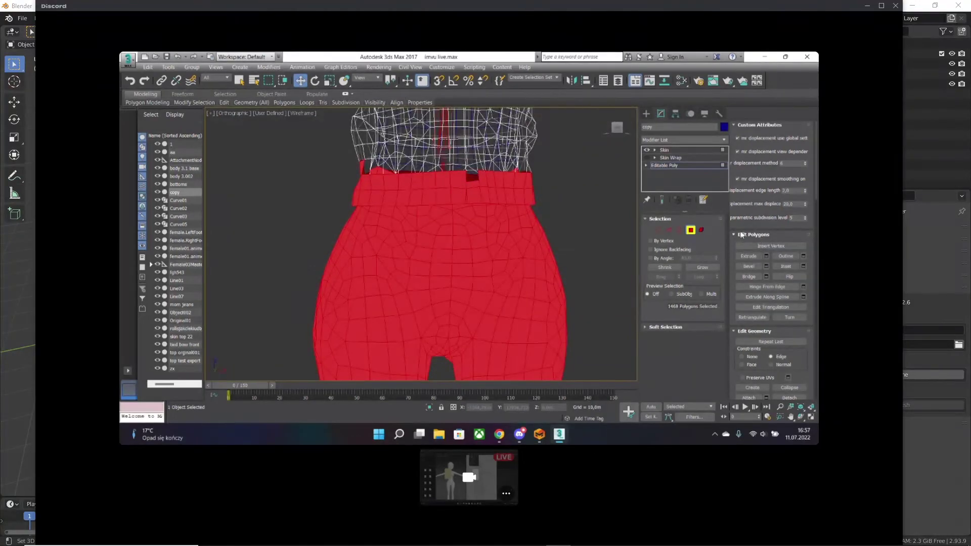
{"action": "left_click", "coordinate": [702, 230]}
{"action": "left_click", "coordinate": [503, 203], "text": "alt"}
{"action": "middle_click_drag", "start_coordinate": [505, 215], "coordinate": [464, 238], "text": "alt"}
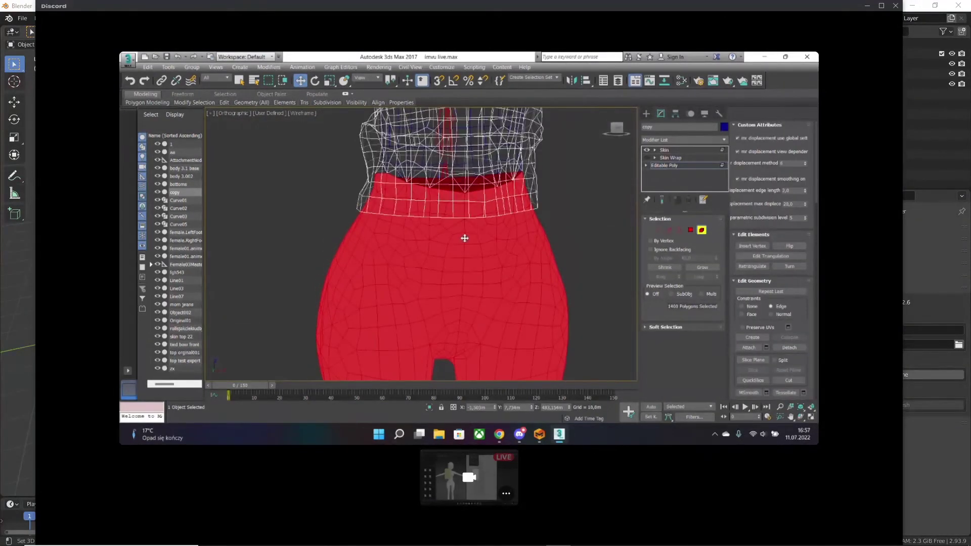
- Detach the selected lower body and hands from the copy as a separate object
{"action": "key", "text": "F3"}
{"action": "scroll", "coordinate": [577, 233], "scroll_direction": "down", "scroll_amount": 4}
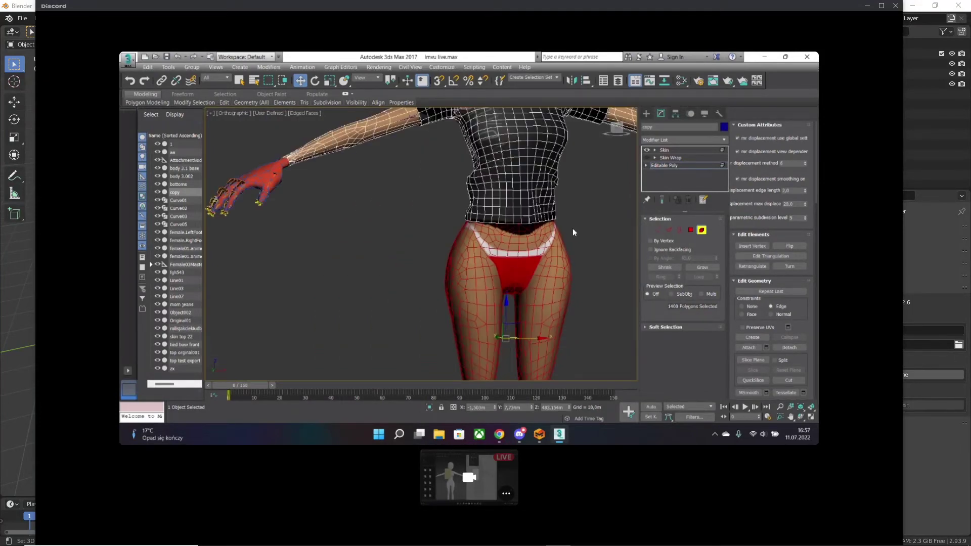
{"action": "key", "text": "f"}
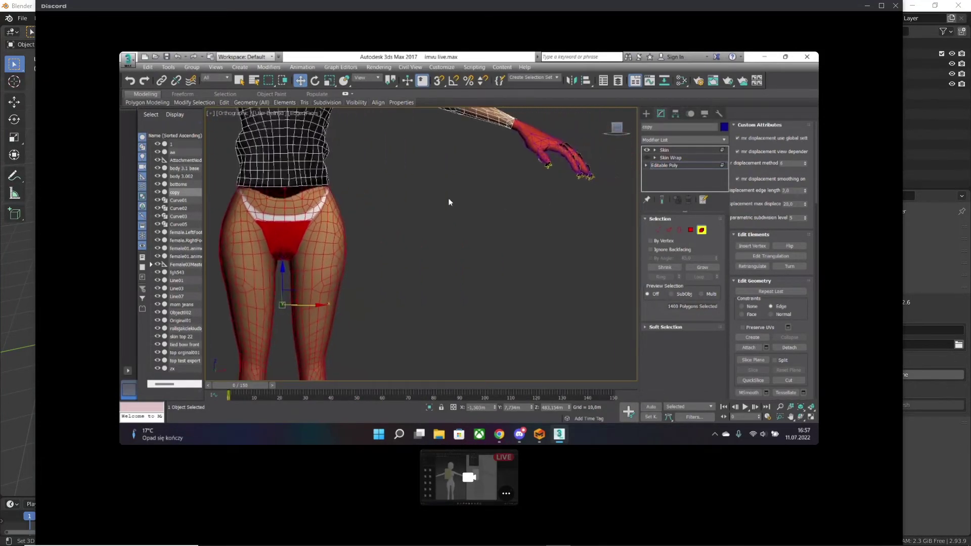
{"action": "left_click", "coordinate": [788, 348]}
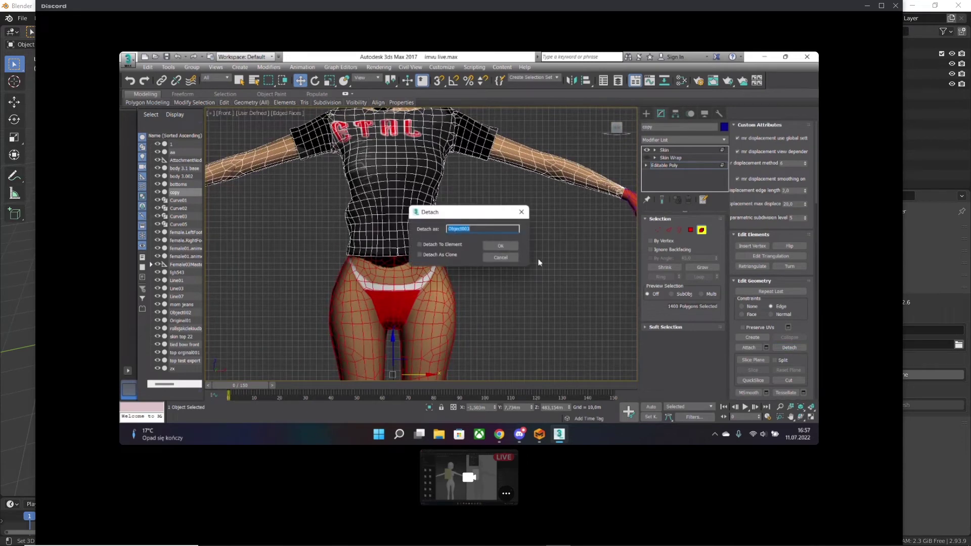
{"action": "left_click", "coordinate": [502, 246]}
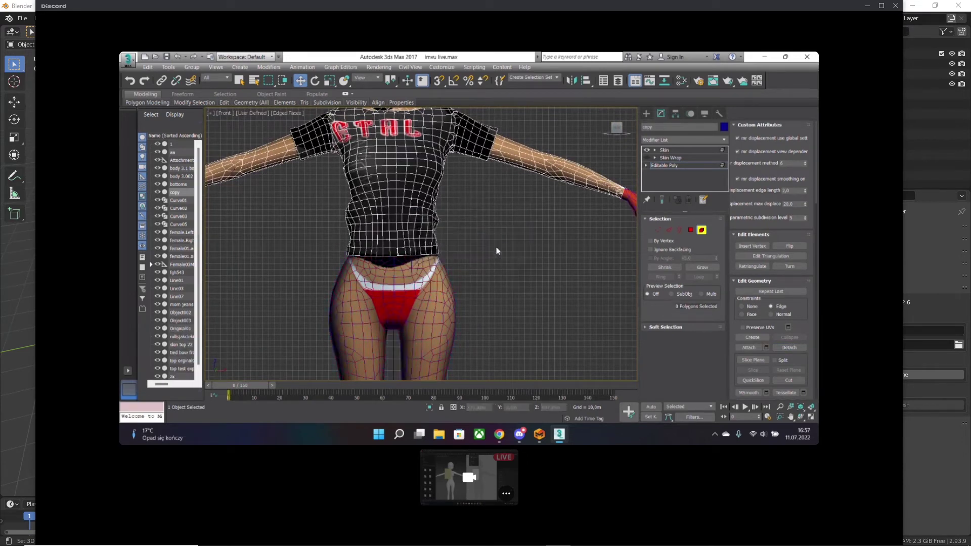
- Return to the copy's Skin modifier and save the scene
{"action": "mouse_move", "coordinate": [495, 249]}
{"action": "middle_mouse_down"}
{"action": "mouse_move", "coordinate": [493, 232]}
{"action": "mouse_move", "coordinate": [508, 245]}
{"action": "middle_mouse_up"}
{"action": "left_click", "coordinate": [679, 149]}
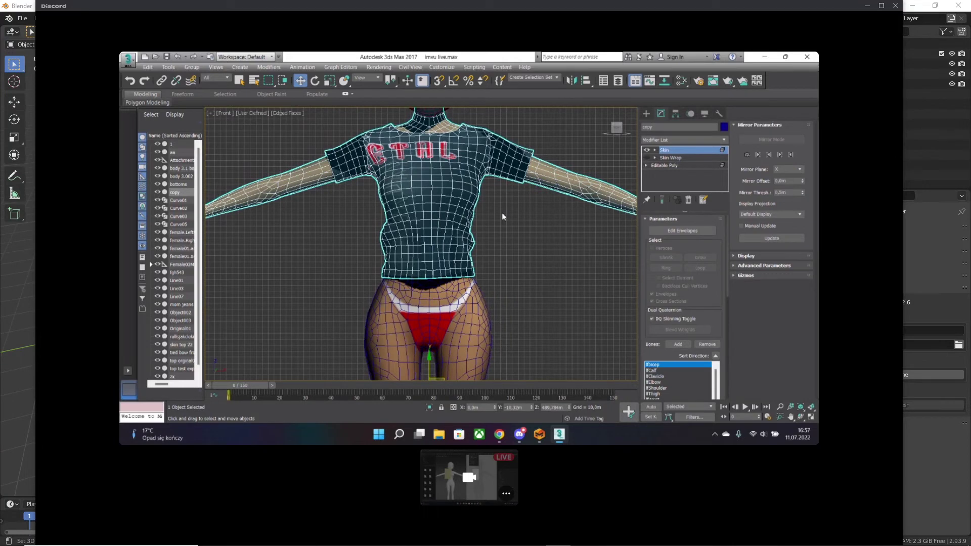
{"action": "key", "text": "ctrl+s"}
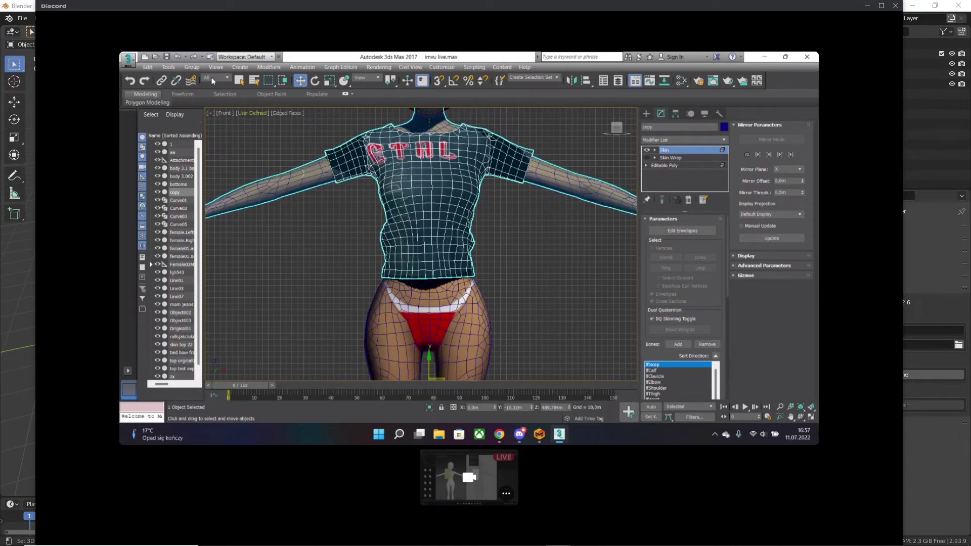
- Start exporting the scene and set the file type to Cal3D Animation File (*.XAF)
{"action": "left_click", "coordinate": [128, 59]}
{"action": "mouse_move", "coordinate": [161, 209]}
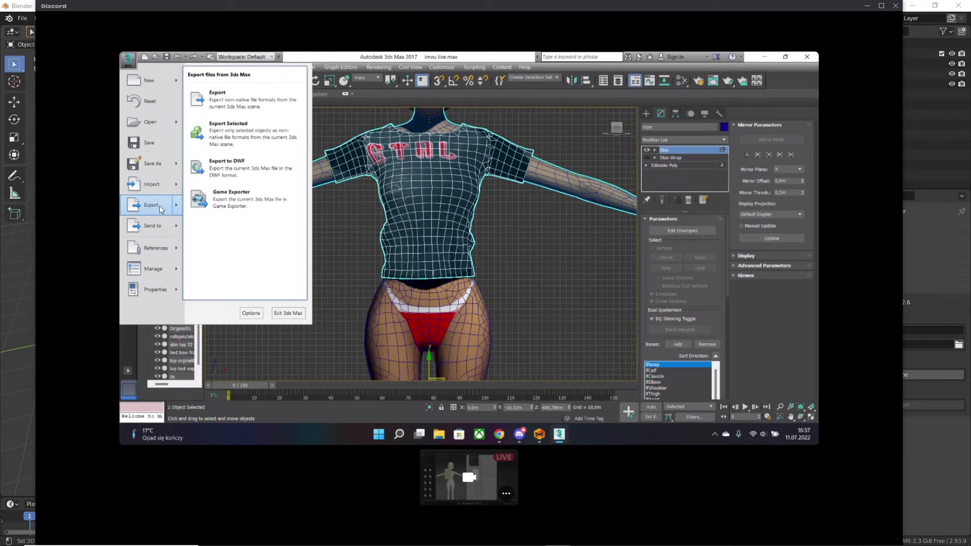
{"action": "left_click", "coordinate": [161, 207]}
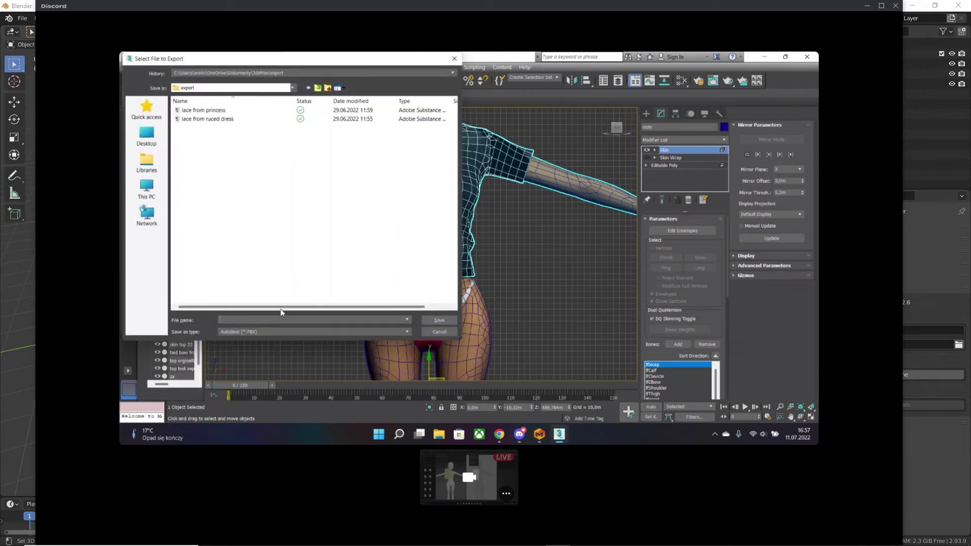
{"action": "left_click", "coordinate": [275, 331]}
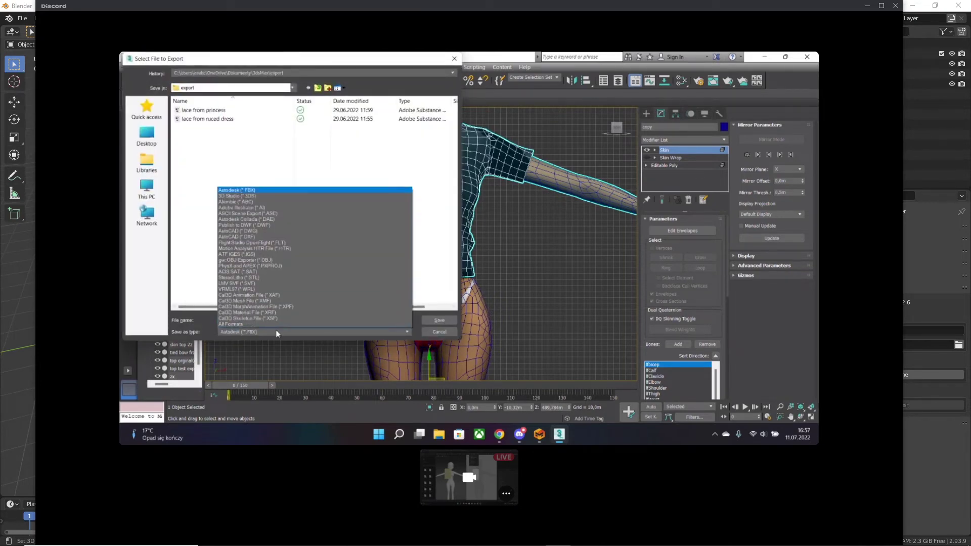
{"action": "left_click", "coordinate": [273, 295]}
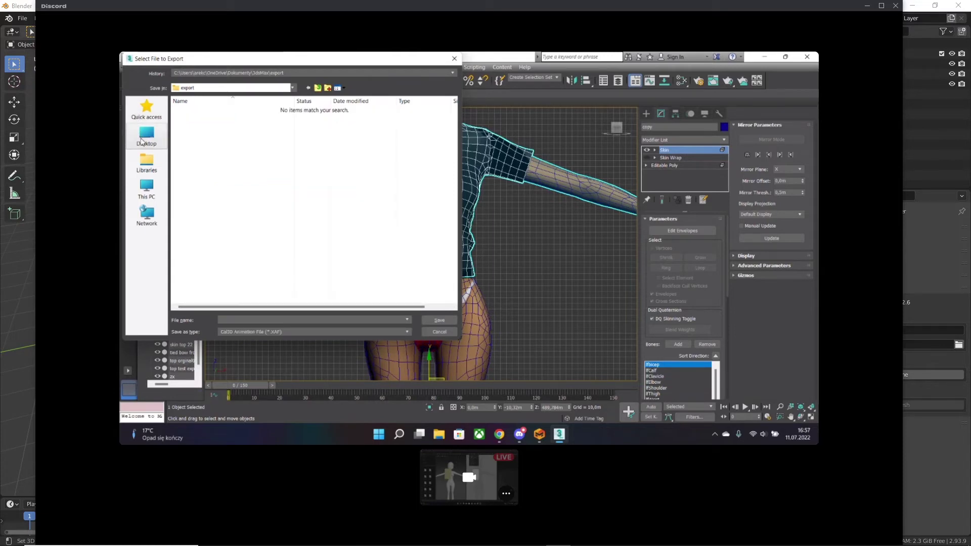
{"action": "left_click_drag", "start_coordinate": [292, 56], "coordinate": [317, 92]}
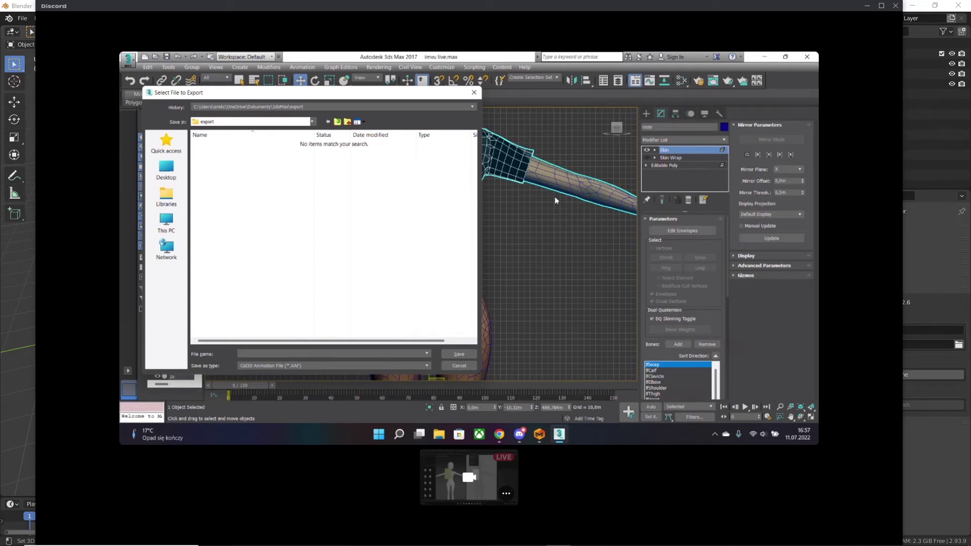
{"action": "mouse_move", "coordinate": [344, 95]}
{"action": "left_mouse_down"}
{"action": "mouse_move", "coordinate": [585, 103]}
{"action": "mouse_move", "coordinate": [351, 99]}
{"action": "left_mouse_up"}
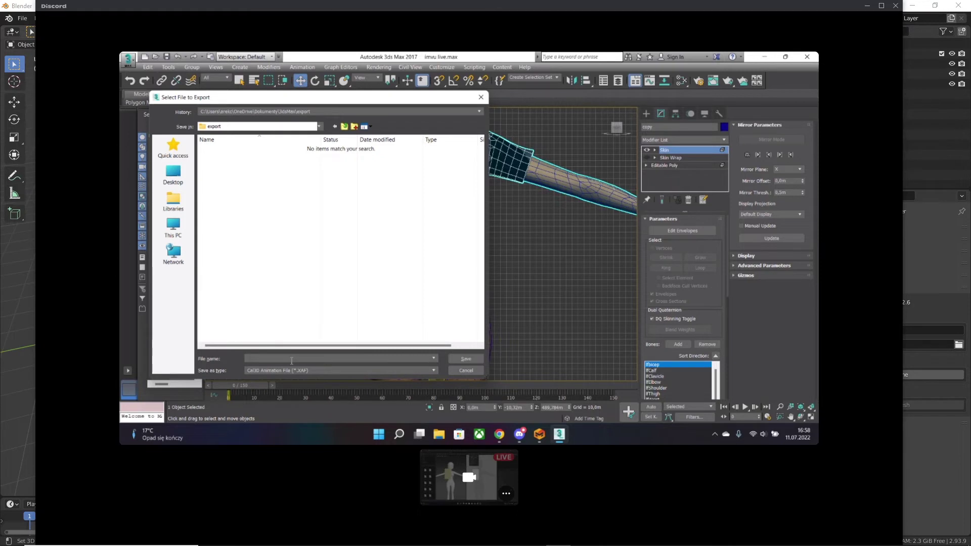
- Save the export to the Desktop as "t-shirt imvu live" with the type Cal3D Mesh File (*.XMF)
{"action": "left_click", "coordinate": [173, 174]}
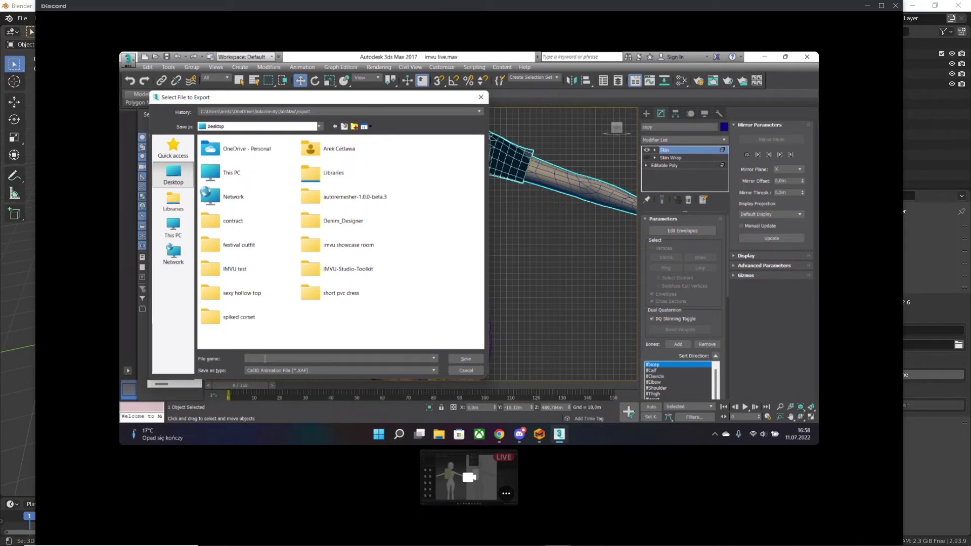
{"action": "type", "text": "t"}
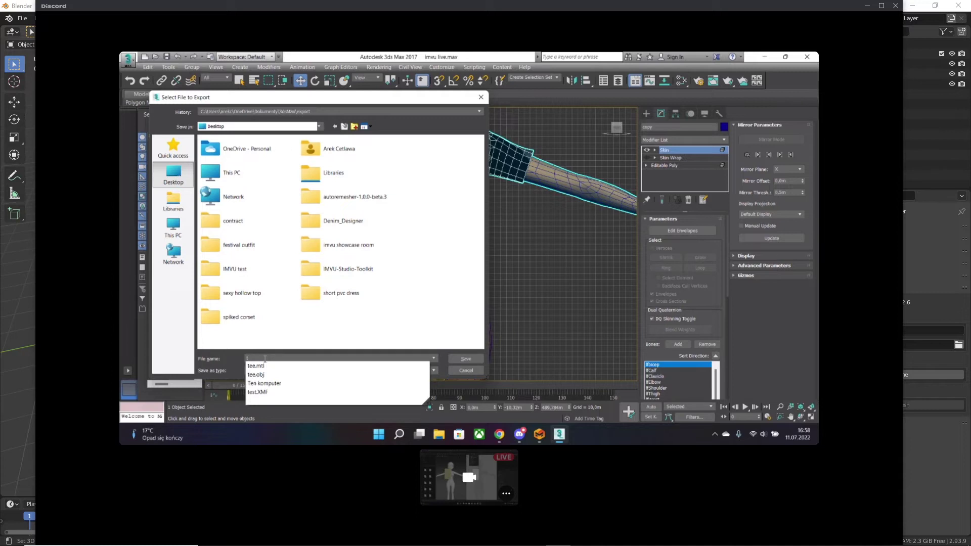
{"action": "type", "text": "-shirt imvu live"}
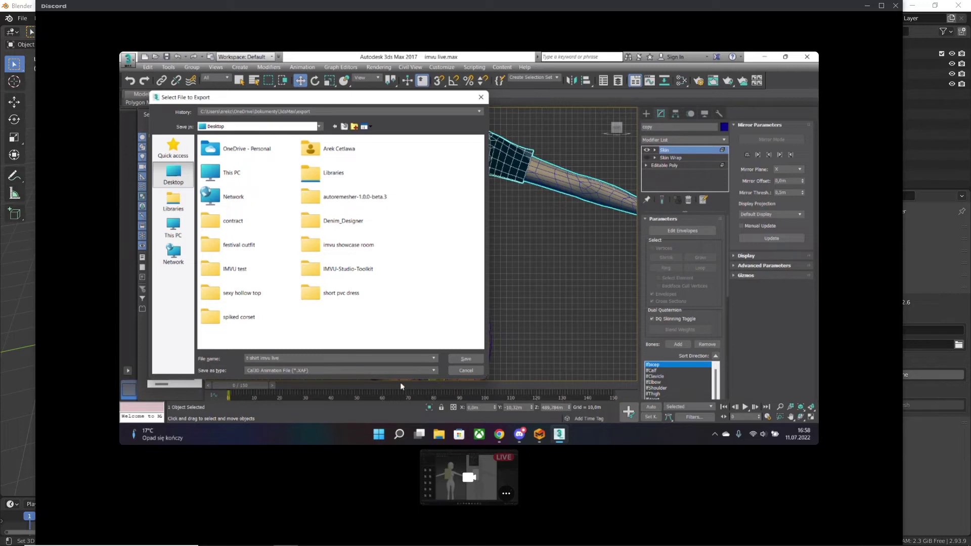
{"action": "left_click", "coordinate": [286, 371]}
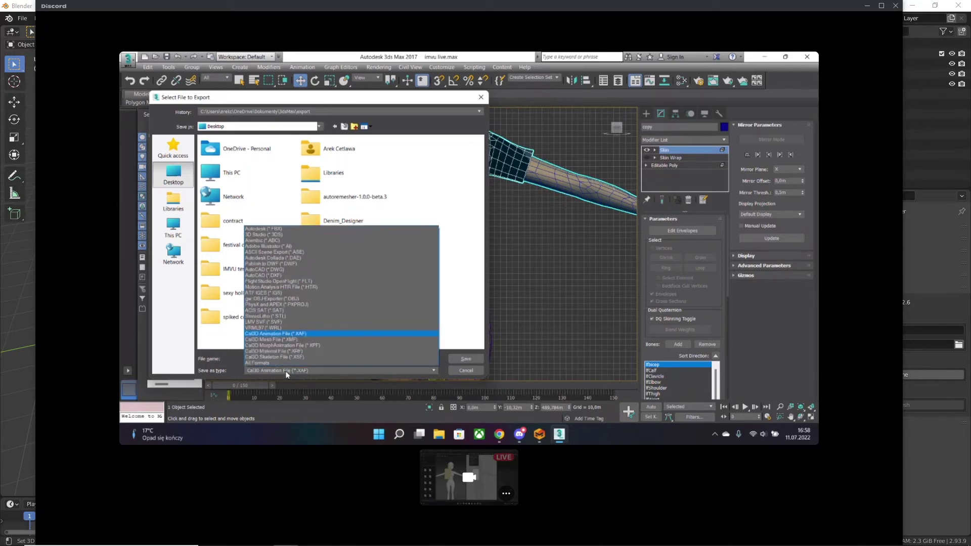
{"action": "left_click", "coordinate": [286, 339]}
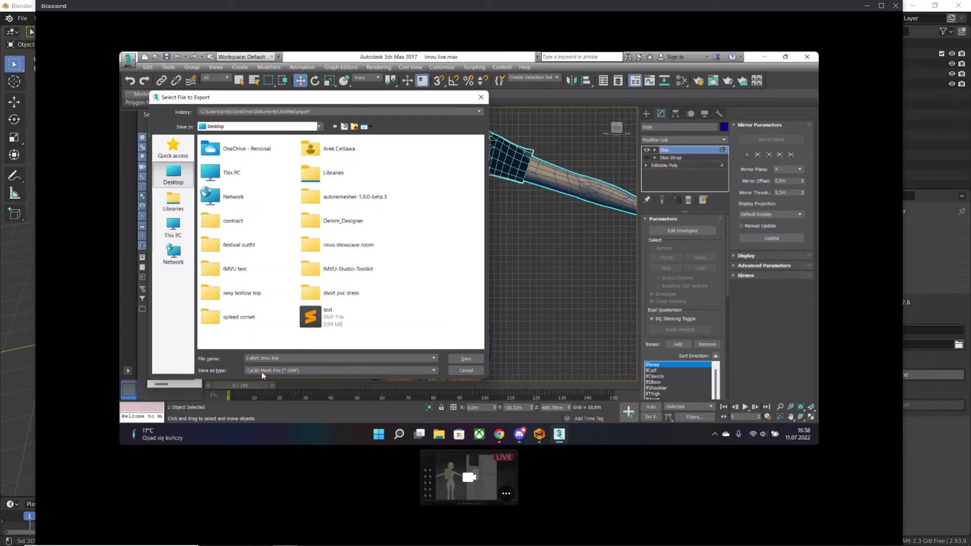
{"action": "left_click", "coordinate": [458, 360]}
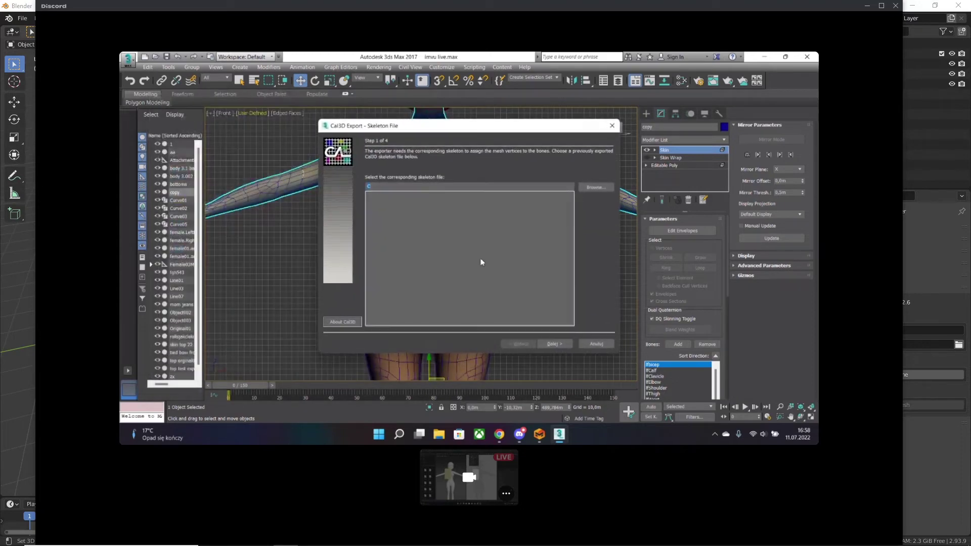
- Assign the skeleton file Female04_Anime01_SkeletonMASTER.xsf to the Cal3D mesh export and finish the export without automatic progressive meshes
{"action": "left_click", "coordinate": [585, 186]}
{"action": "left_click", "coordinate": [500, 270]}
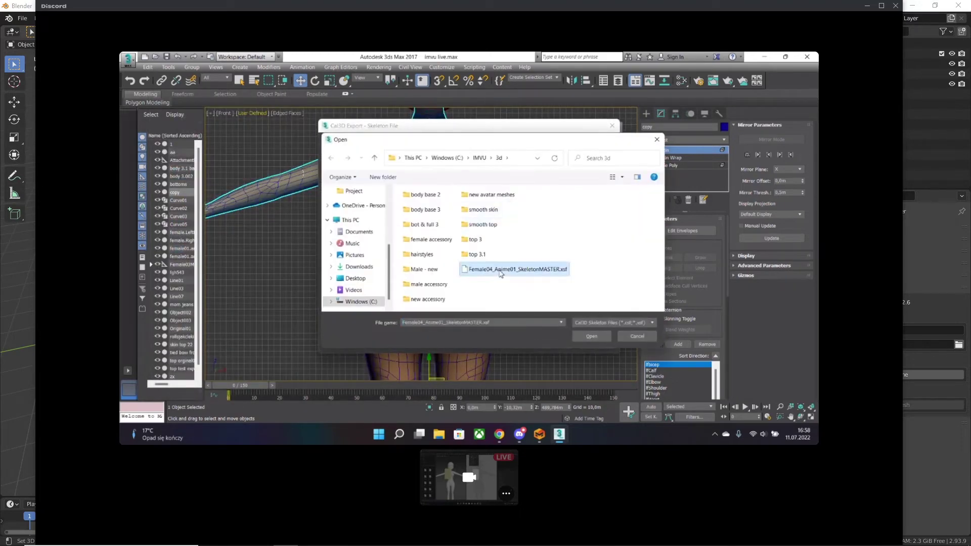
{"action": "double_click", "coordinate": [500, 273]}
{"action": "left_click", "coordinate": [548, 346]}
{"action": "key", "text": "alt+Tab"}
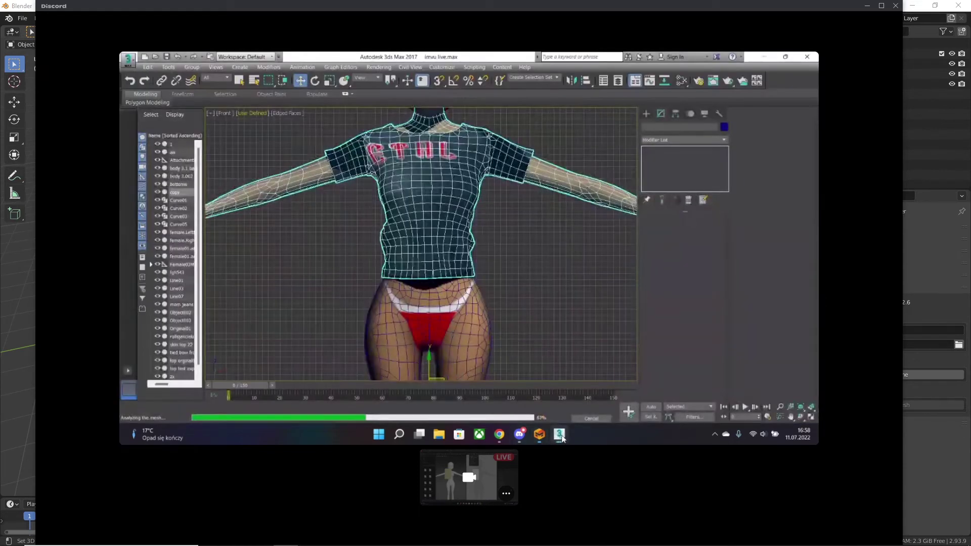
{"action": "left_click", "coordinate": [559, 435]}
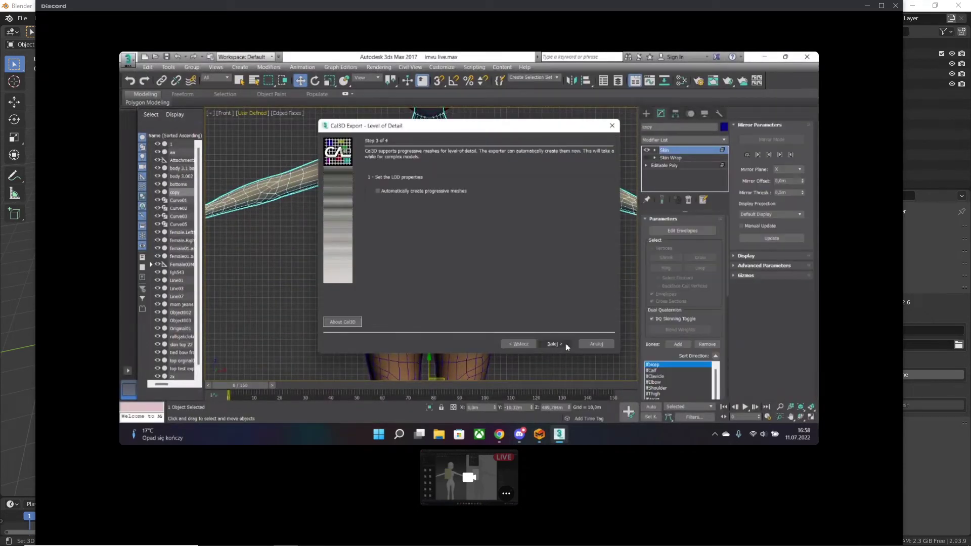
{"action": "left_click", "coordinate": [565, 344]}
{"action": "left_click", "coordinate": [560, 344]}
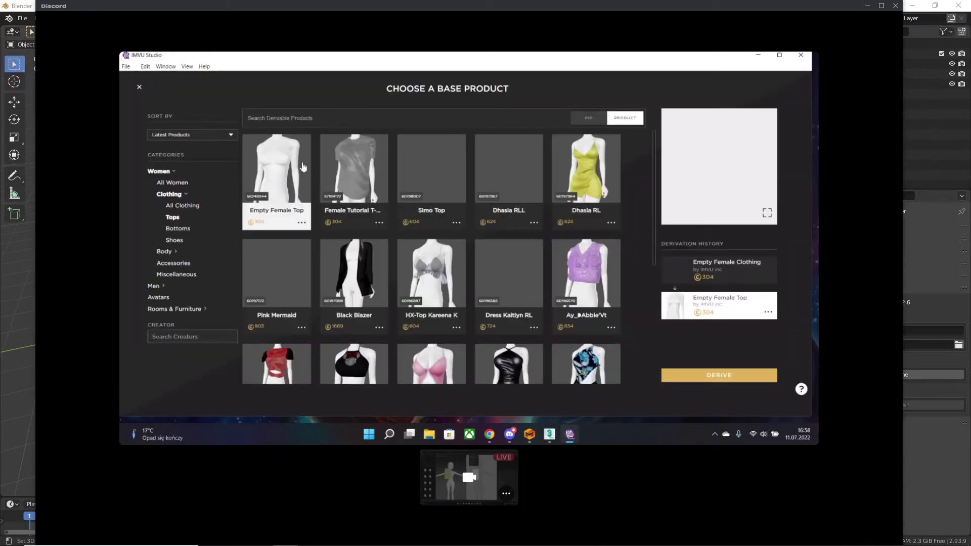
- In IMVU Studio, derive a product from Empty Female Clothing and add a mesh for body part 2 Upper Body
{"action": "left_click", "coordinate": [737, 278]}
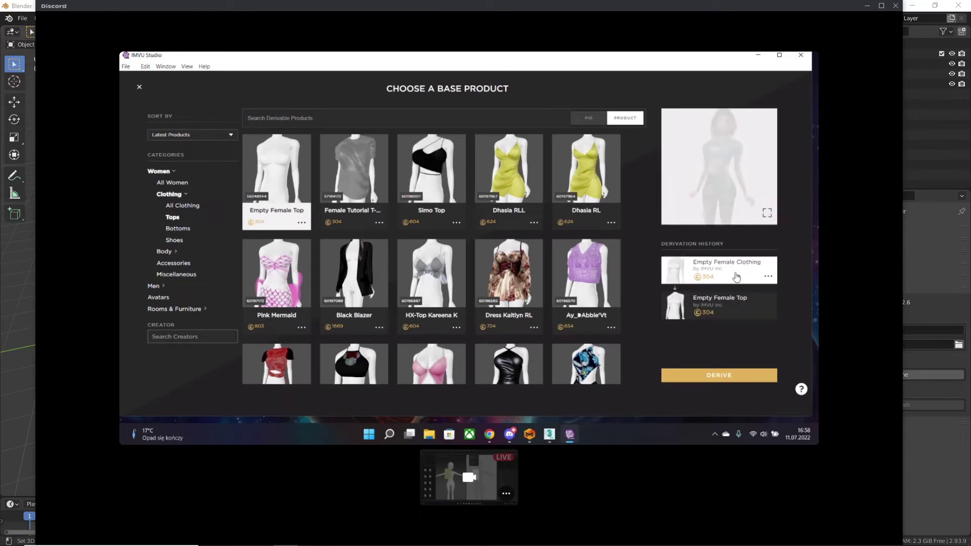
{"action": "left_click", "coordinate": [725, 377]}
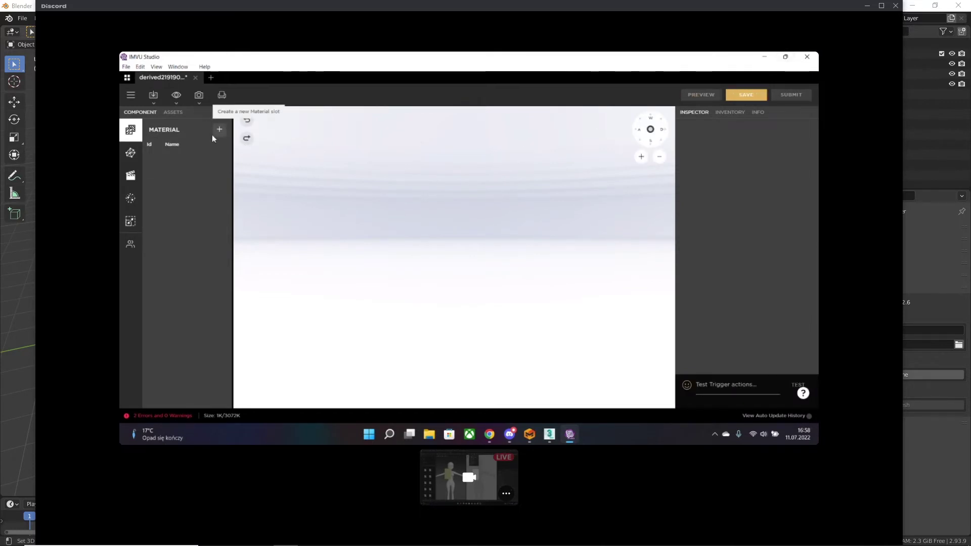
{"action": "left_click", "coordinate": [130, 153]}
{"action": "left_click", "coordinate": [217, 131]}
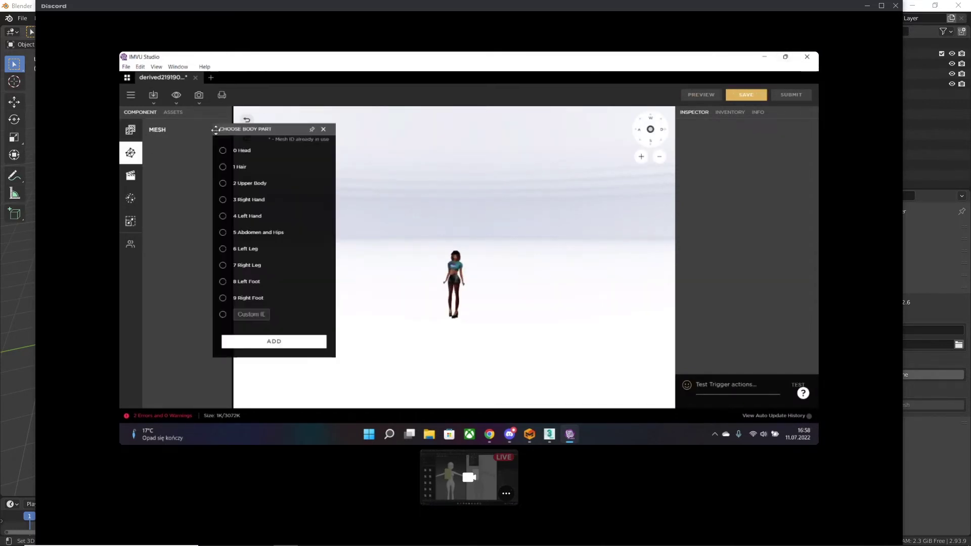
{"action": "left_click", "coordinate": [223, 183]}
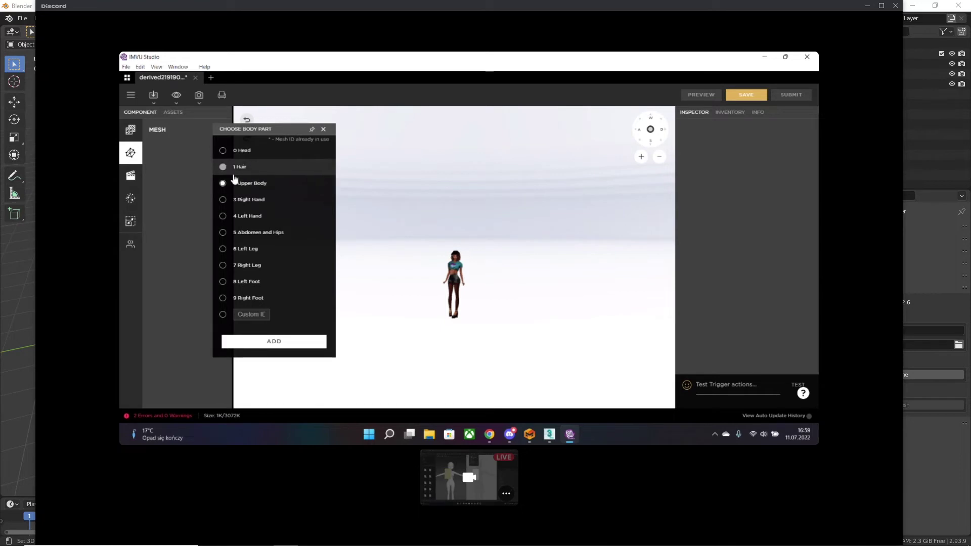
{"action": "left_click", "coordinate": [310, 346]}
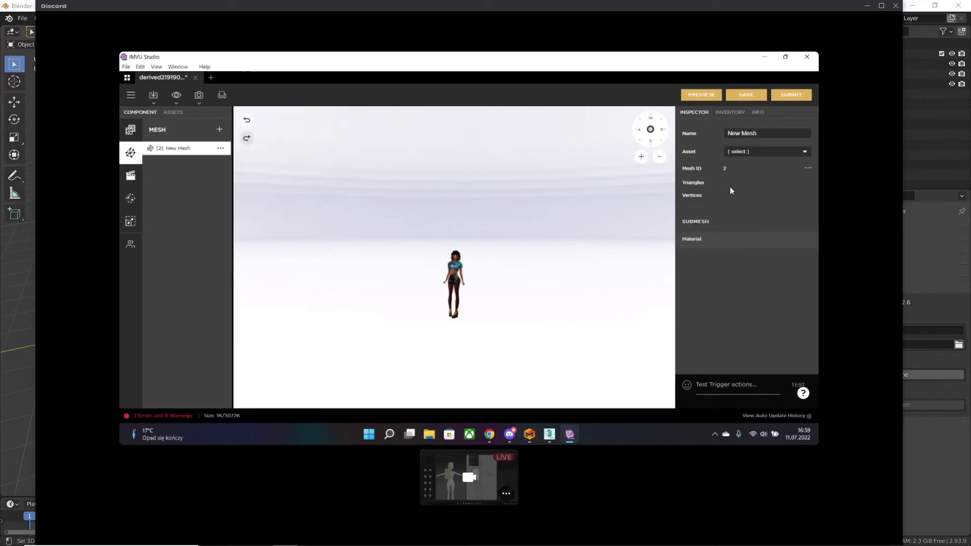
- Import the XMF file "t-shirt imvu live" from the Desktop as the new mesh's asset
{"action": "left_click", "coordinate": [751, 152]}
{"action": "left_click", "coordinate": [747, 212]}
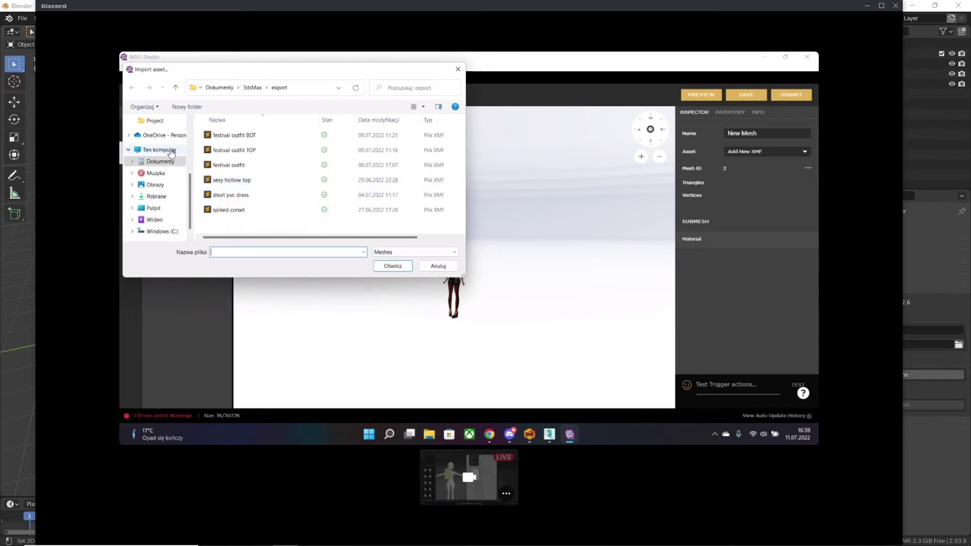
{"action": "scroll", "coordinate": [166, 147], "scroll_direction": "up", "scroll_amount": 2}
{"action": "scroll", "coordinate": [165, 145], "scroll_direction": "up", "scroll_amount": 2}
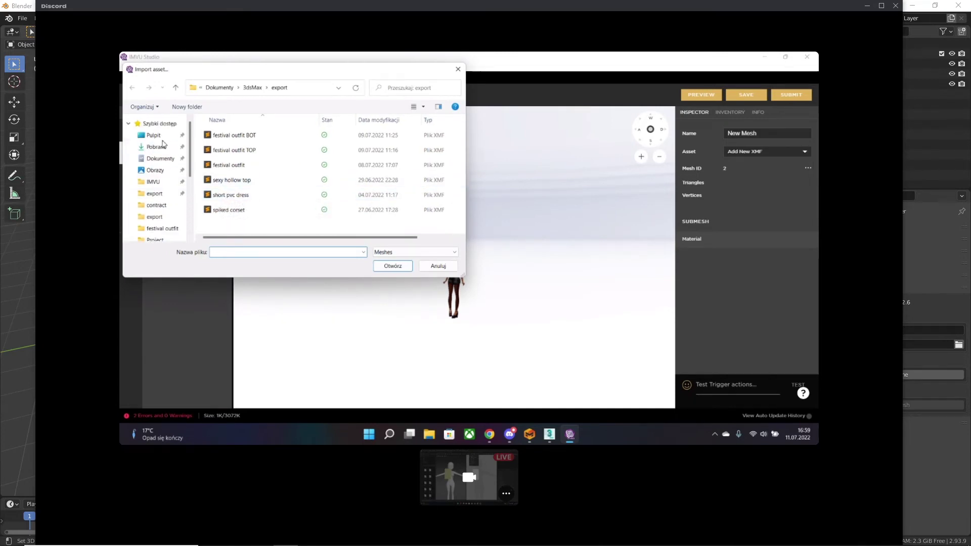
{"action": "left_click", "coordinate": [153, 136]}
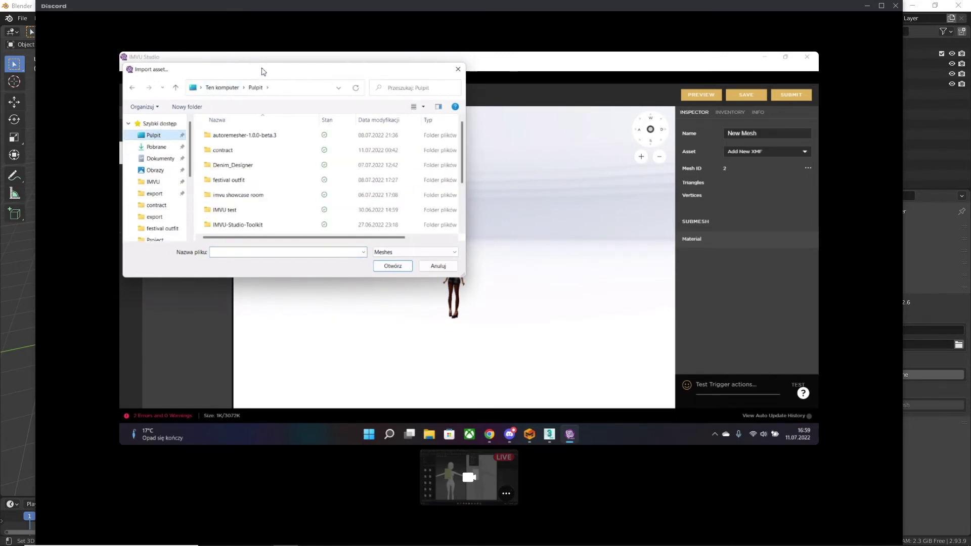
{"action": "left_click_drag", "start_coordinate": [263, 71], "coordinate": [303, 101]}
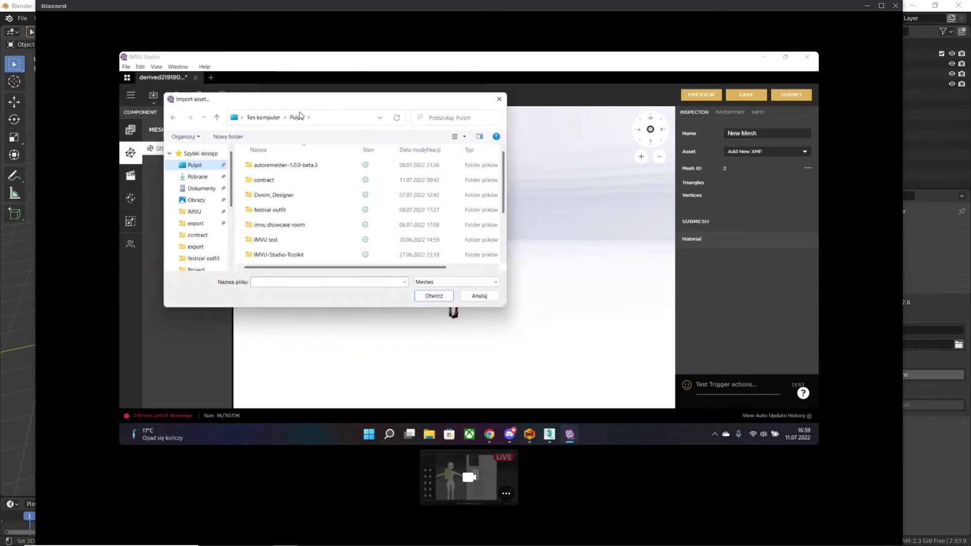
{"action": "scroll", "coordinate": [276, 242], "scroll_direction": "down", "scroll_amount": 2}
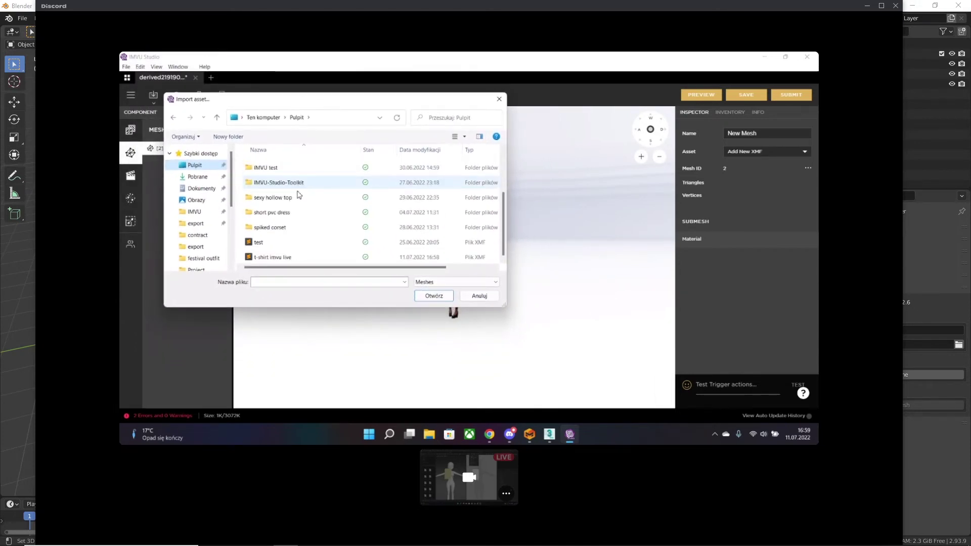
{"action": "left_click", "coordinate": [279, 258]}
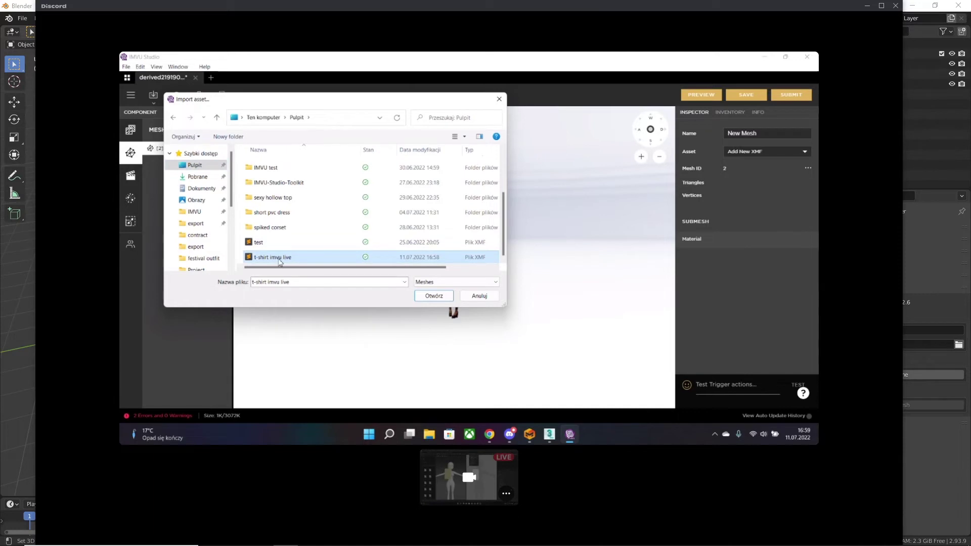
{"action": "double_click", "coordinate": [279, 258]}
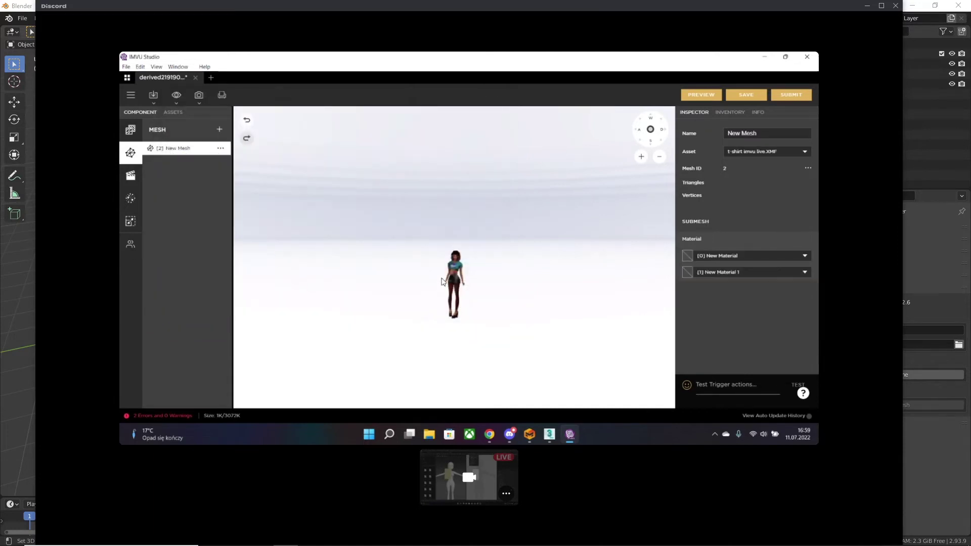
- Apply a preview of the project changes to check the imported shirt mesh on the avatar
{"action": "scroll", "coordinate": [465, 275], "scroll_direction": "up", "scroll_amount": 5}
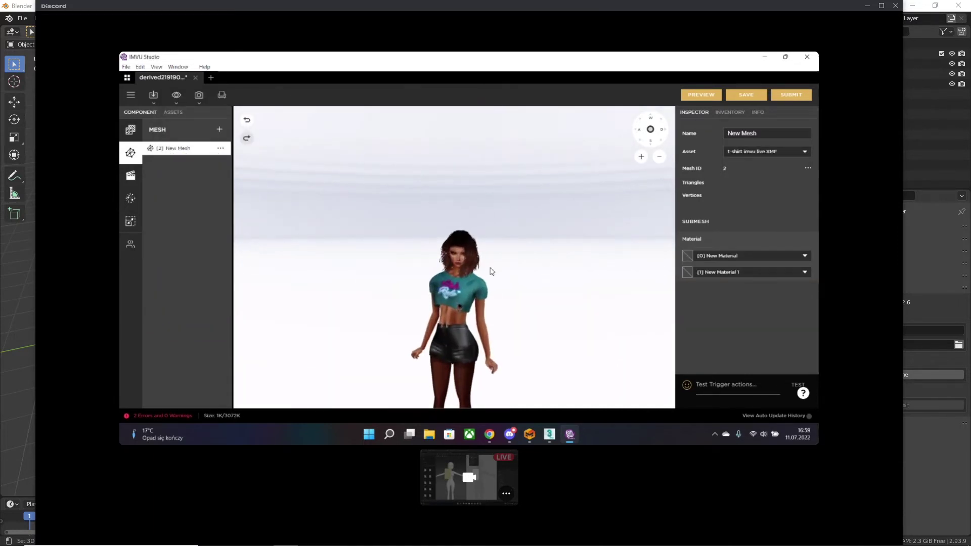
{"action": "scroll", "coordinate": [506, 298], "scroll_direction": "up", "scroll_amount": 2}
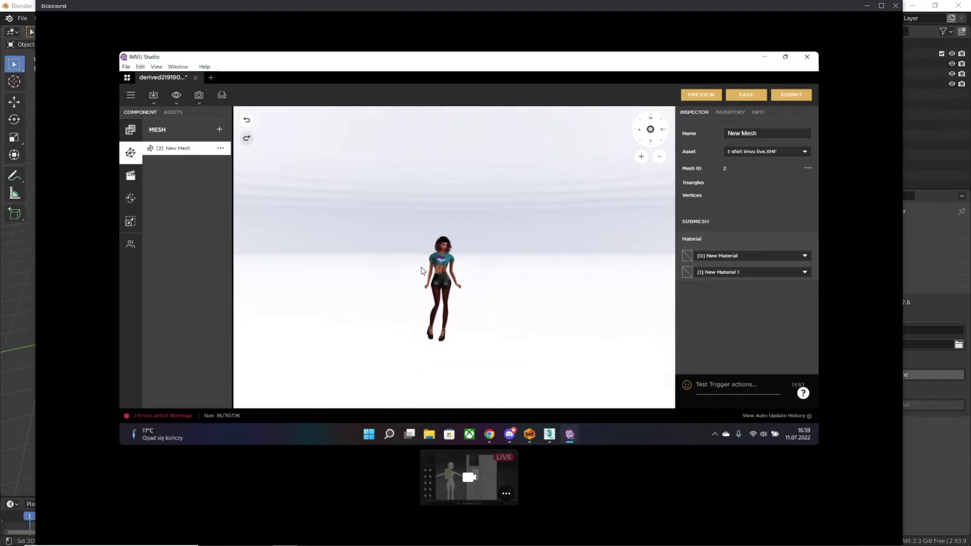
{"action": "scroll", "coordinate": [493, 277], "scroll_direction": "up", "scroll_amount": 4}
{"action": "left_click_drag", "start_coordinate": [503, 282], "coordinate": [538, 275]}
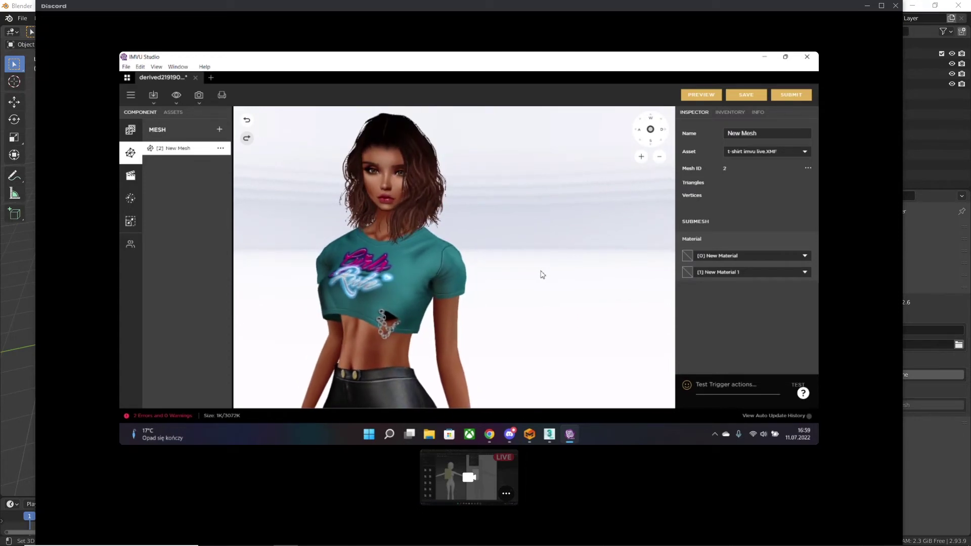
{"action": "left_click", "coordinate": [550, 434]}
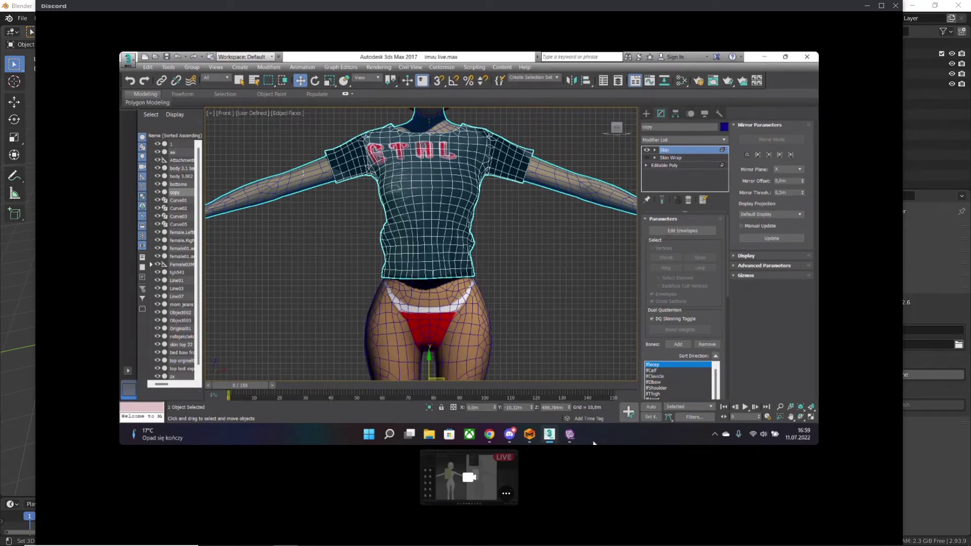
{"action": "left_click", "coordinate": [550, 442]}
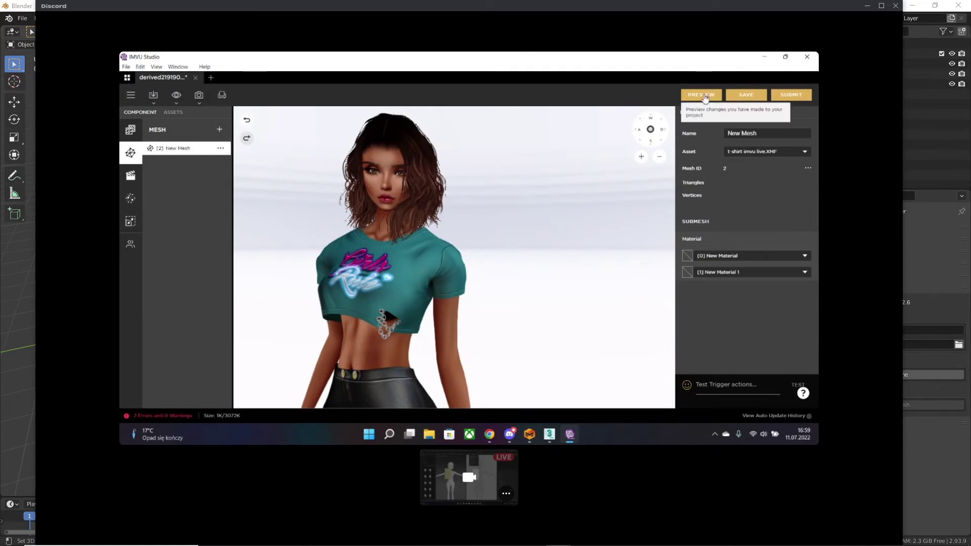
{"action": "left_click", "coordinate": [705, 95]}
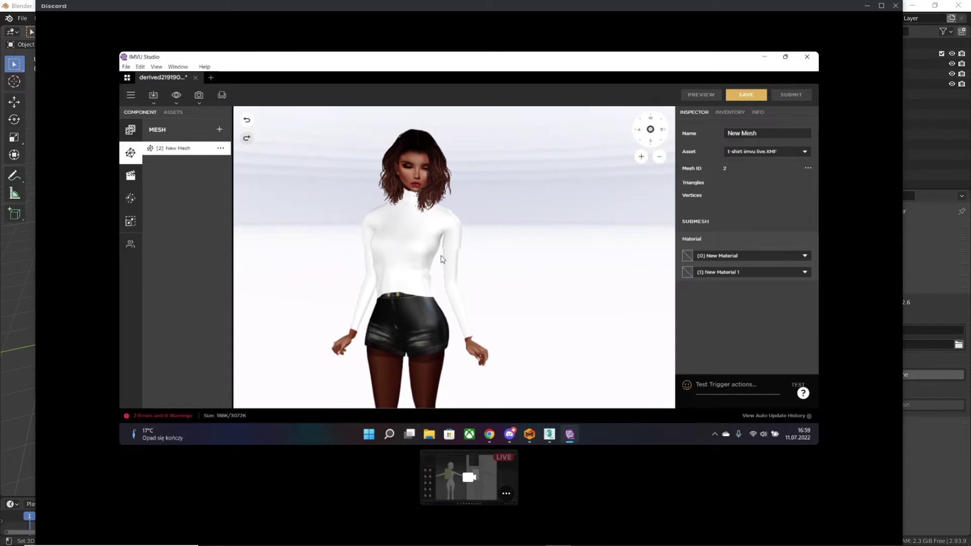
- Rename the material with ID 0 to "skin"
{"action": "left_click", "coordinate": [730, 112]}
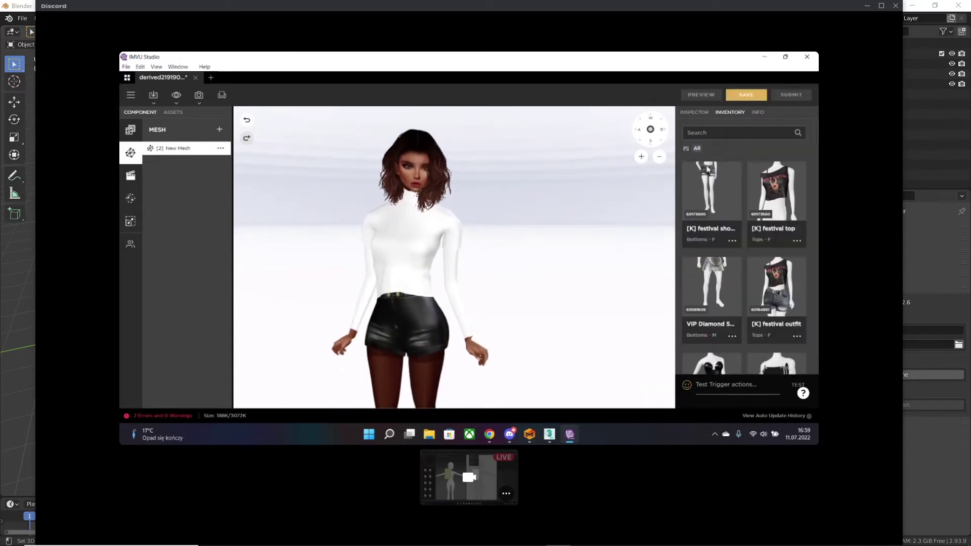
{"action": "left_click", "coordinate": [130, 130]}
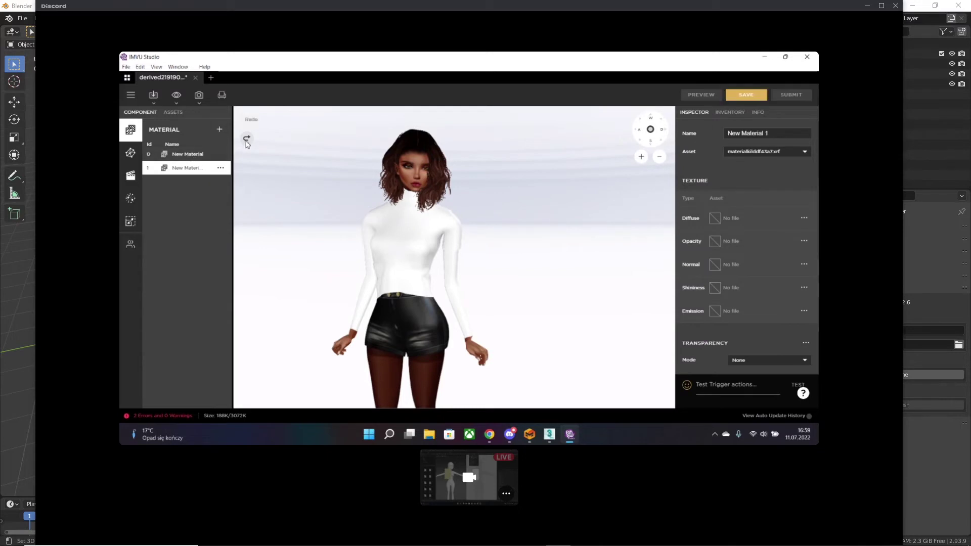
{"action": "left_click", "coordinate": [194, 155]}
{"action": "left_click", "coordinate": [746, 133]}
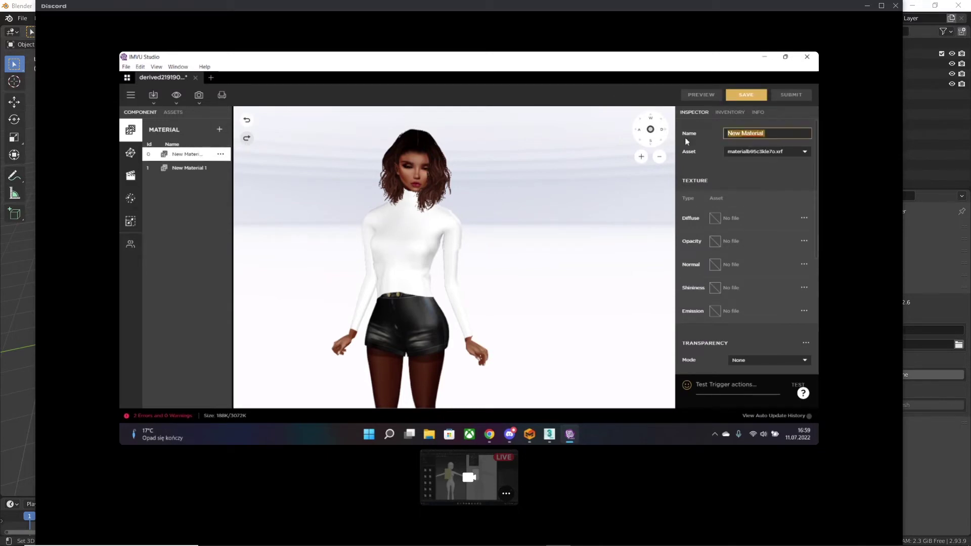
{"action": "type", "text": "S"}
- Add the image "body layer b" from the IMVU bikini coverings folder as the skin material's Diffuse texture
{"action": "left_click", "coordinate": [713, 219]}
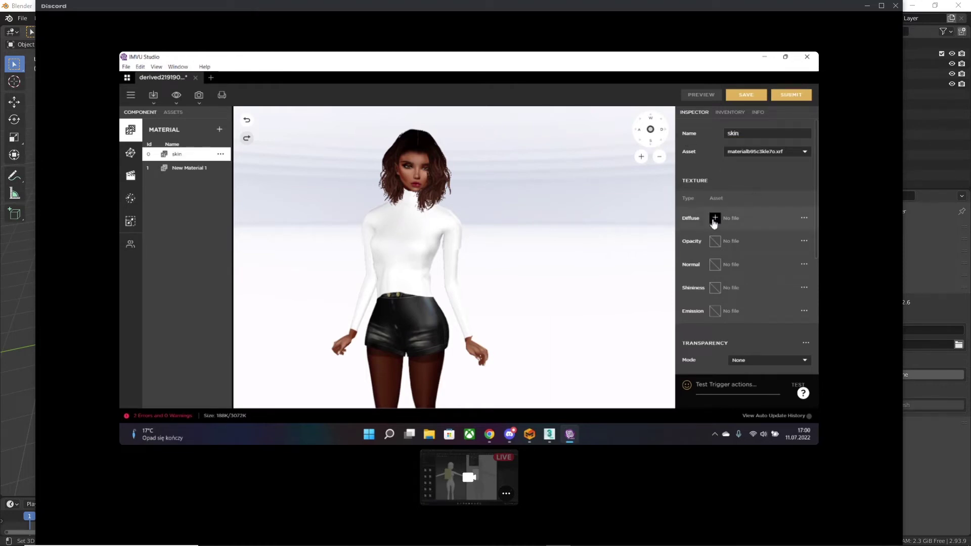
{"action": "left_click", "coordinate": [622, 257]}
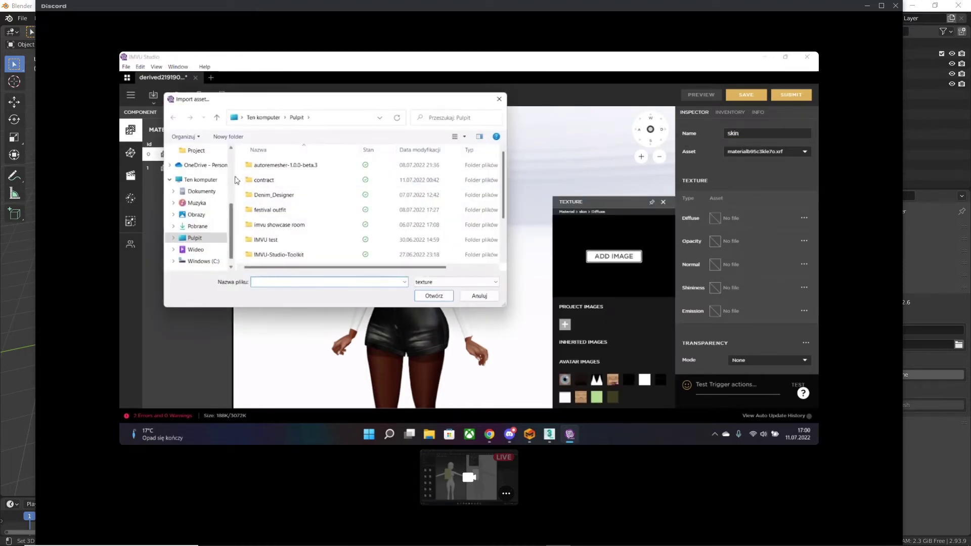
{"action": "scroll", "coordinate": [196, 215], "scroll_direction": "up", "scroll_amount": 3}
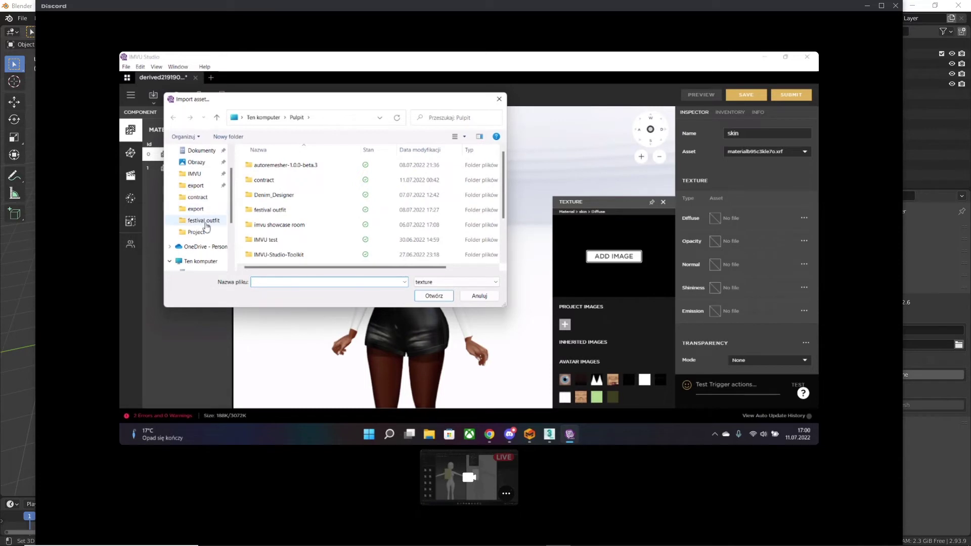
{"action": "left_click", "coordinate": [194, 173]}
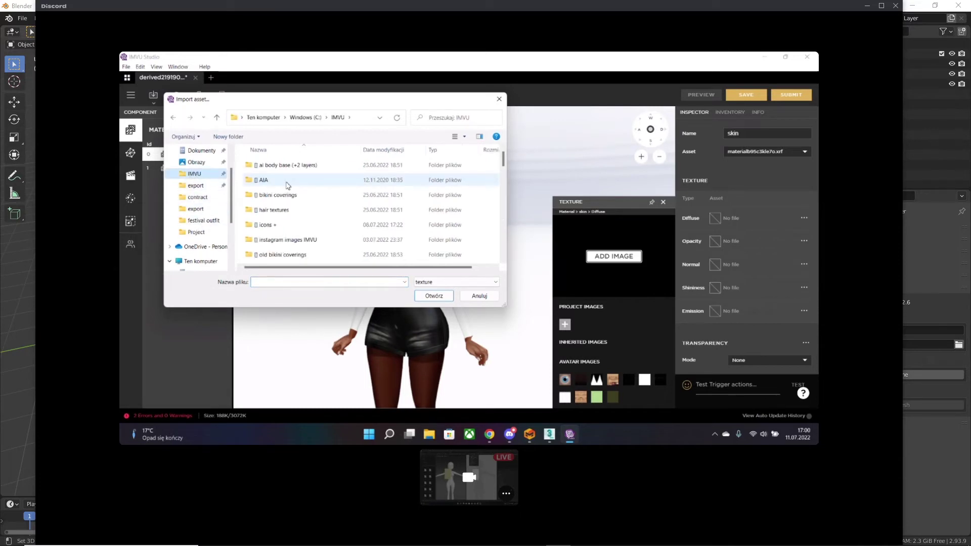
{"action": "double_click", "coordinate": [289, 195]}
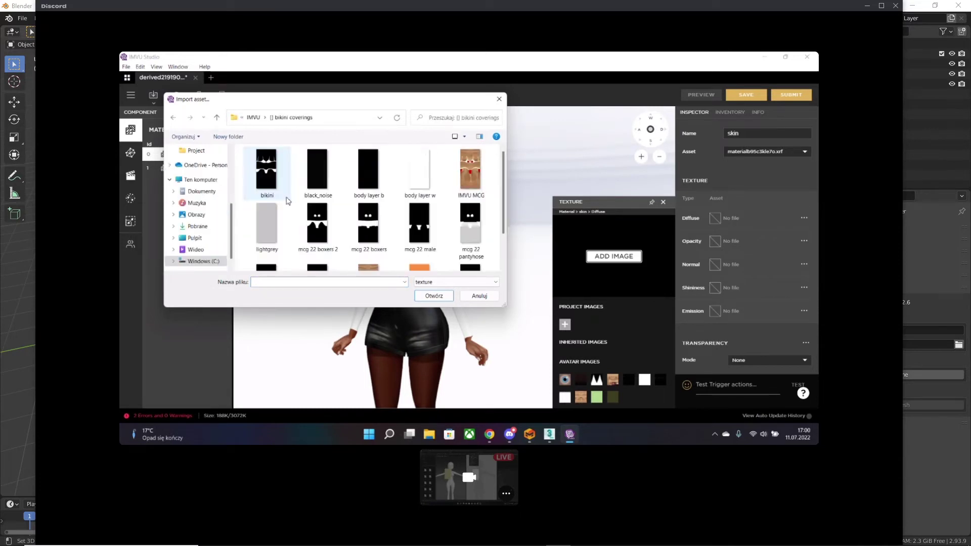
{"action": "double_click", "coordinate": [366, 163]}
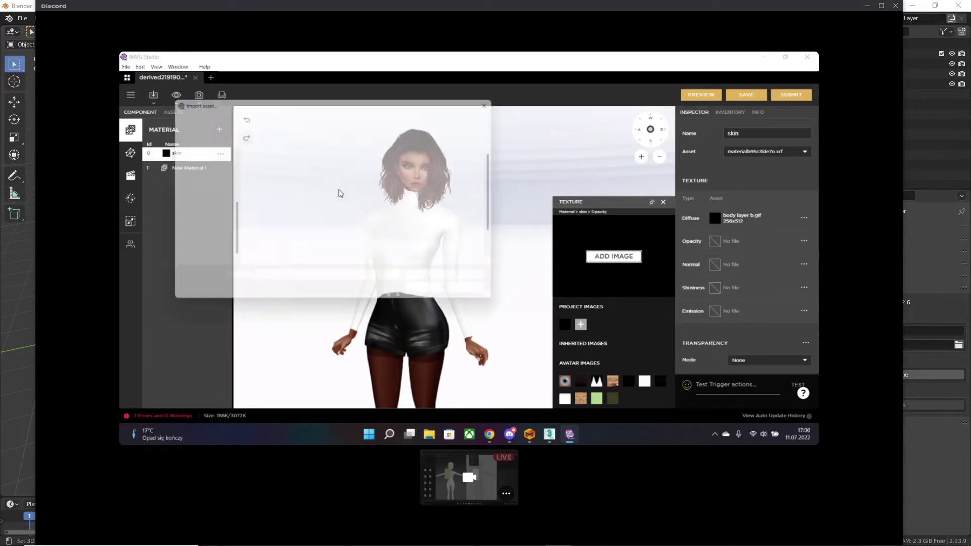
- Add the image "w" from the bikini coverings folder as the skin material's Opacity texture and view the avatar
{"action": "scroll", "coordinate": [455, 227], "scroll_direction": "down", "scroll_amount": 1}
{"action": "left_click", "coordinate": [467, 240]}
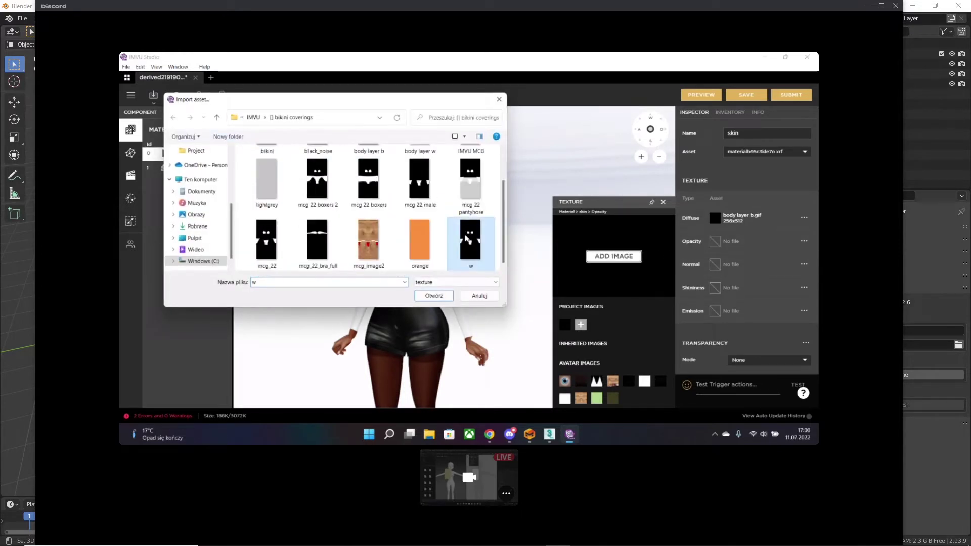
{"action": "double_click", "coordinate": [465, 239]}
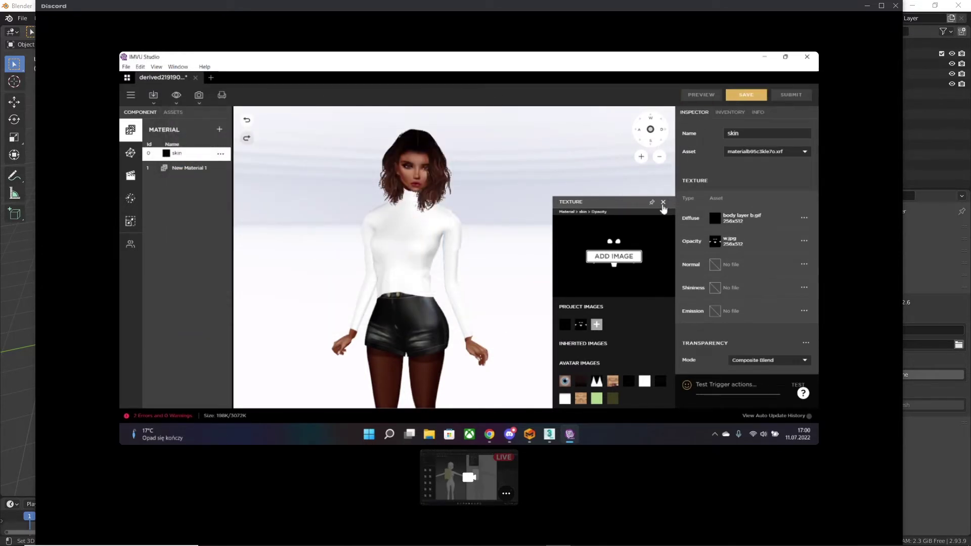
{"action": "left_click", "coordinate": [663, 202]}
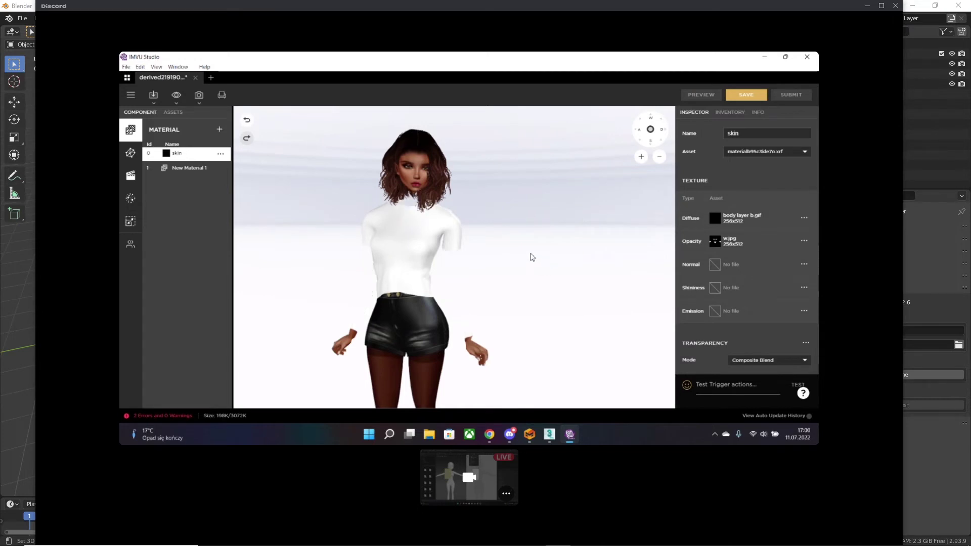
{"action": "scroll", "coordinate": [780, 258], "scroll_direction": "down", "scroll_amount": 4}
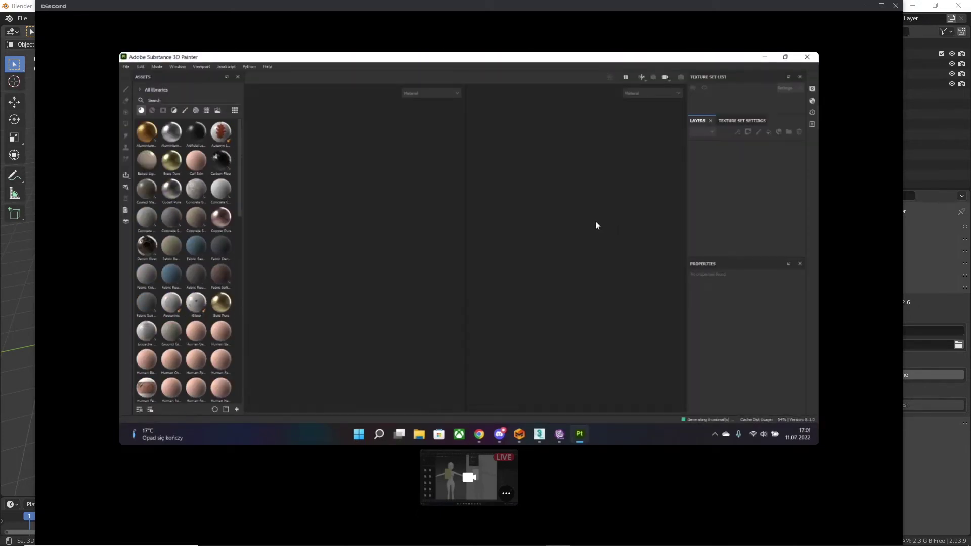
- Create a new Substance 3D Painter project from the "imvu live" mesh file on the desktop
{"action": "left_click", "coordinate": [125, 66]}
{"action": "left_click", "coordinate": [131, 75]}
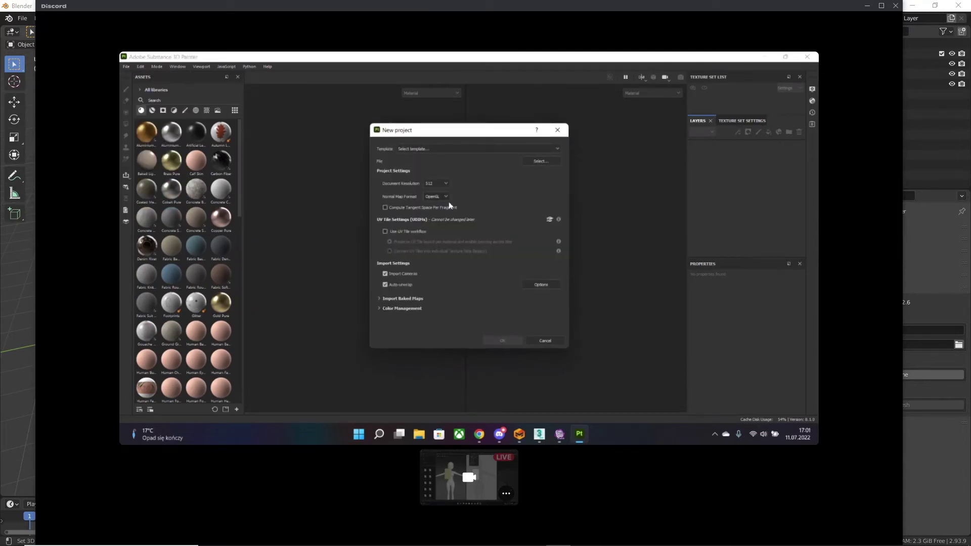
{"action": "left_click", "coordinate": [559, 159]}
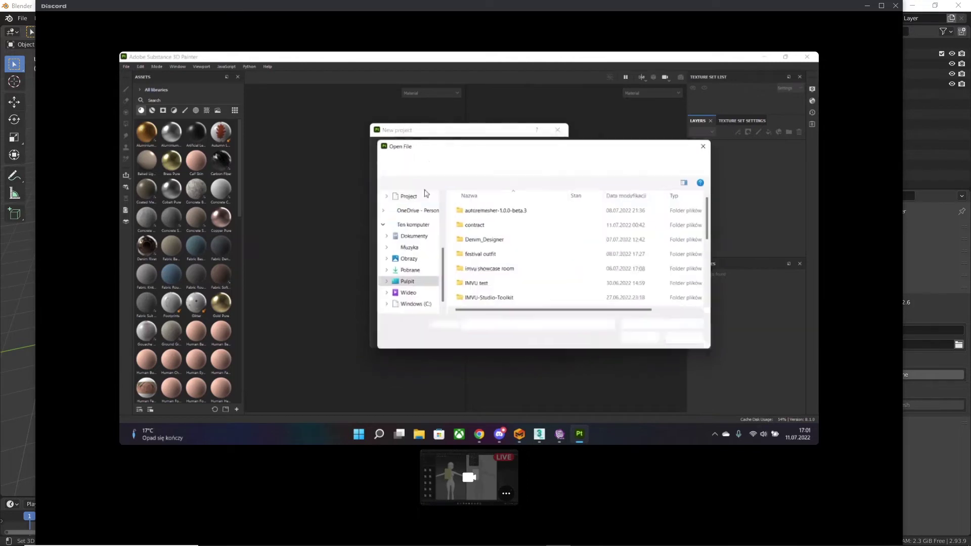
{"action": "scroll", "coordinate": [483, 247], "scroll_direction": "down", "scroll_amount": 5}
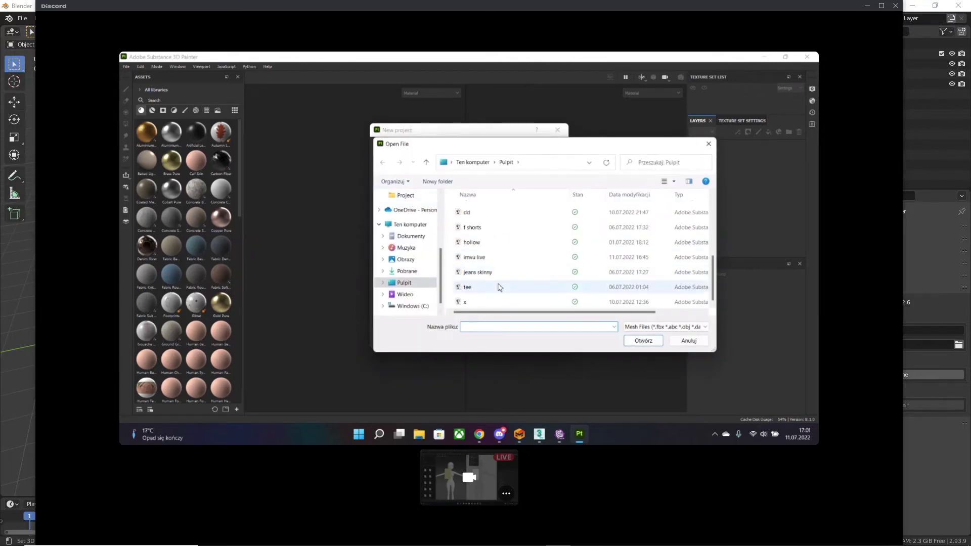
{"action": "double_click", "coordinate": [481, 257]}
{"action": "left_click", "coordinate": [508, 339]}
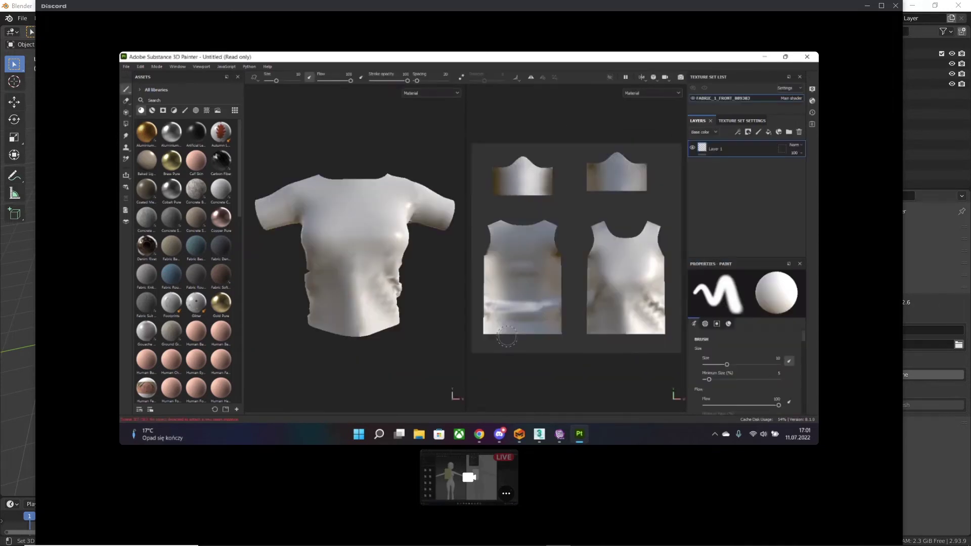
- Switch to 3ds Max to view the shirt mesh on the avatar, and return to Substance 3D Painter
{"action": "mouse_move", "coordinate": [561, 441]}
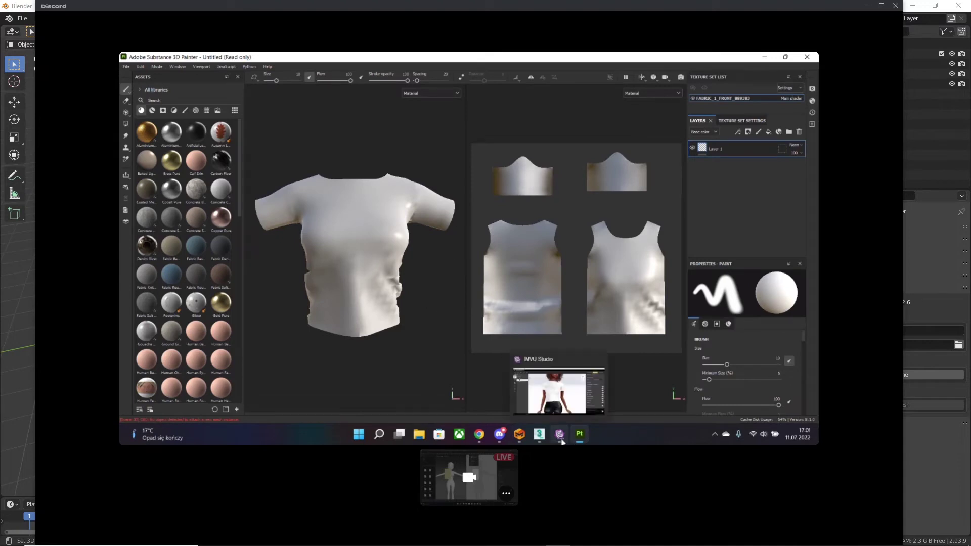
{"action": "left_click", "coordinate": [539, 433]}
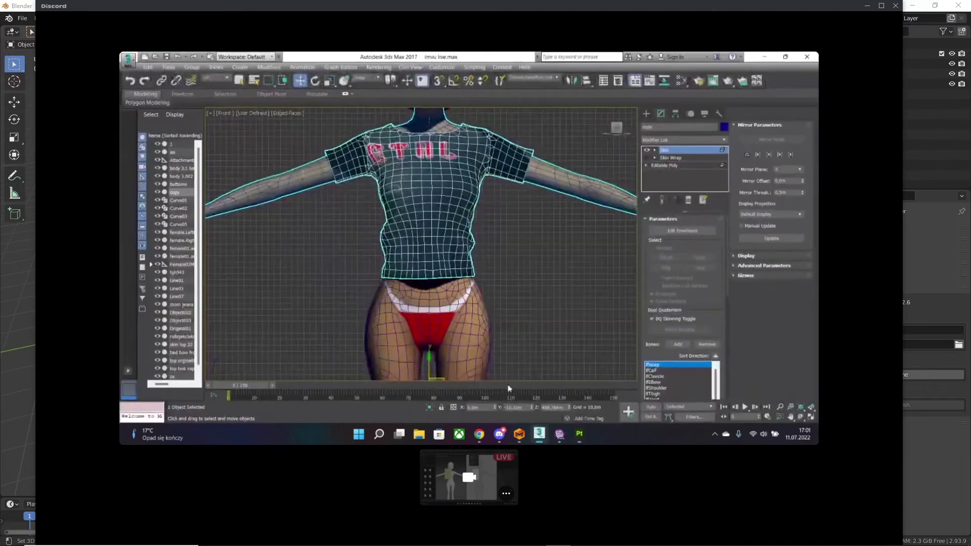
{"action": "left_click", "coordinate": [583, 441]}
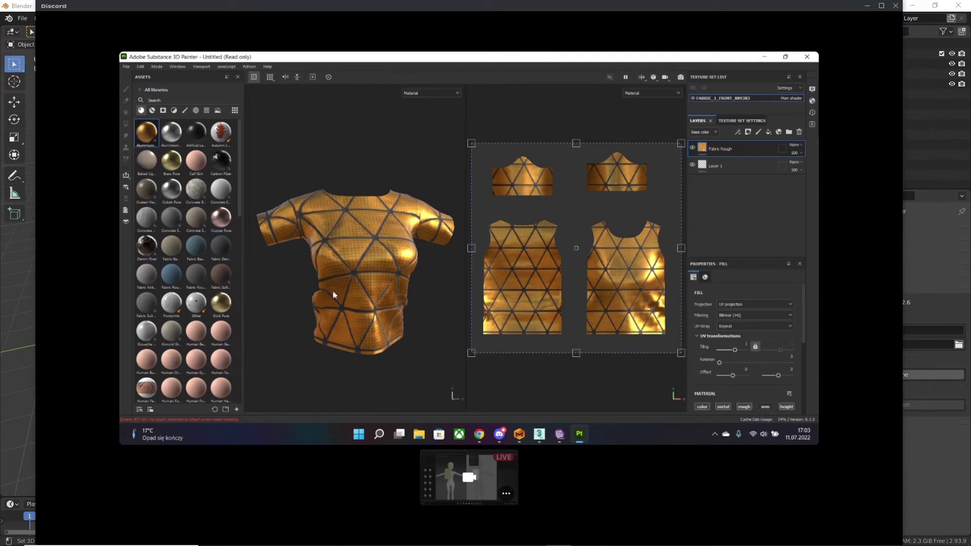
- Set the Fabric Rough fill layer's tiling to about 2.26 and enable its normal channel
{"action": "left_click_drag", "start_coordinate": [735, 350], "coordinate": [737, 354]}
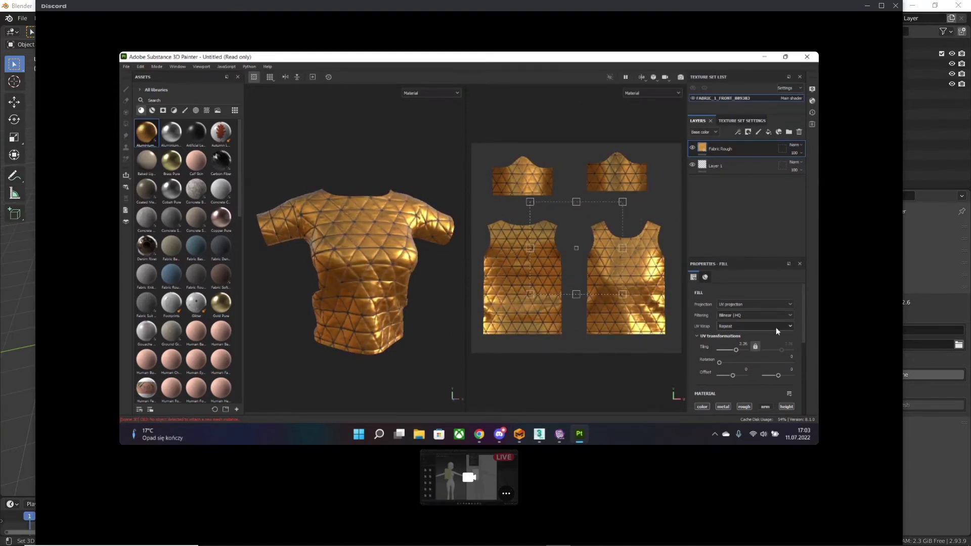
{"action": "scroll", "coordinate": [727, 331], "scroll_direction": "down", "scroll_amount": 4}
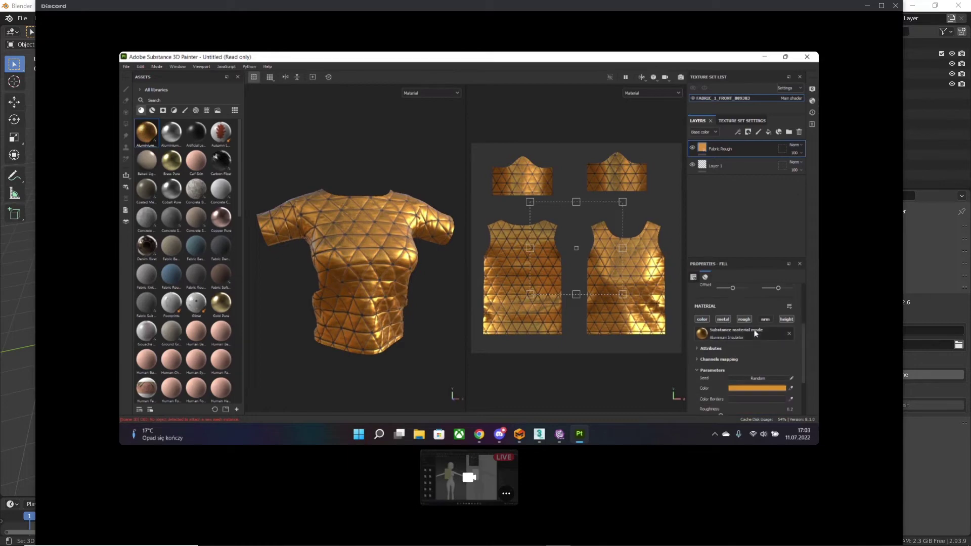
{"action": "left_click", "coordinate": [764, 319]}
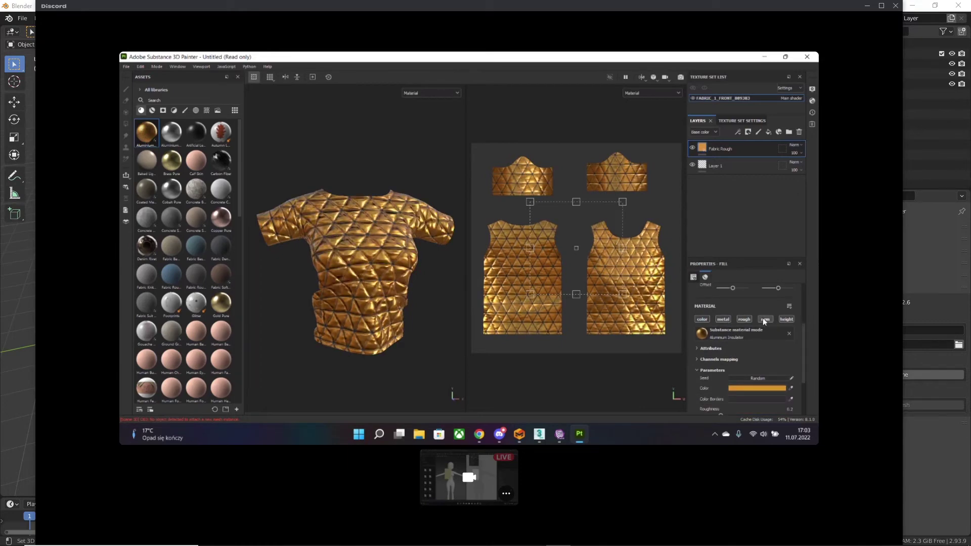
{"action": "scroll", "coordinate": [378, 251], "scroll_direction": "down", "scroll_amount": 5}
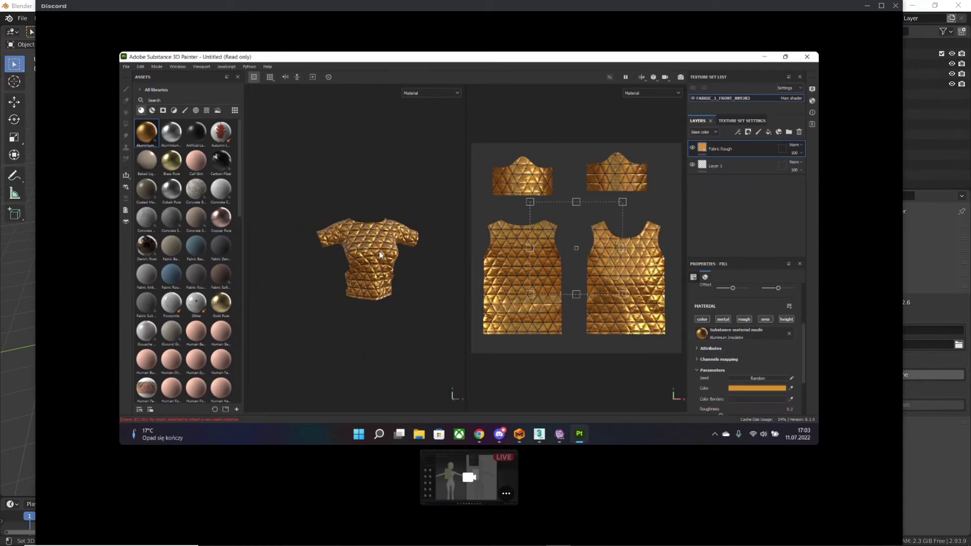
{"action": "scroll", "coordinate": [379, 251], "scroll_direction": "up", "scroll_amount": 5}
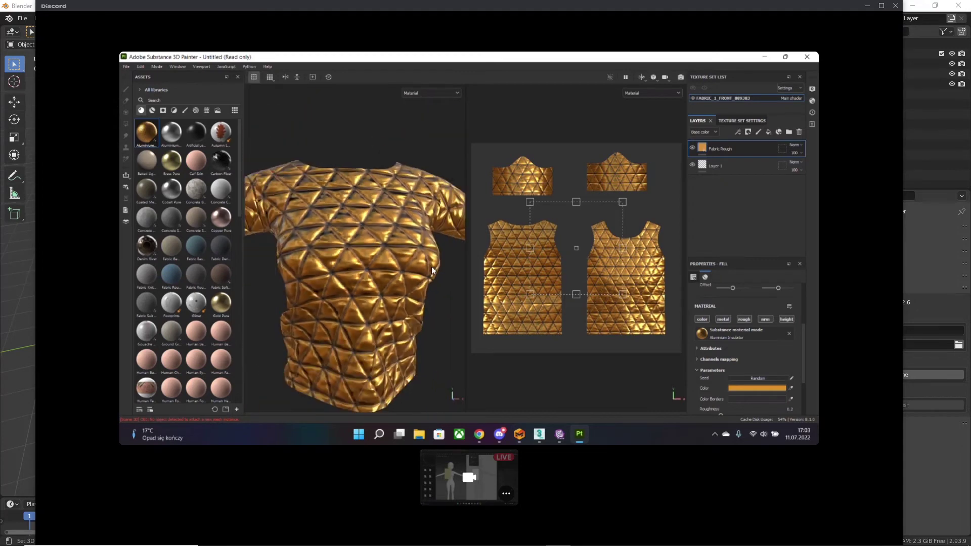
- Toggle the Fabric Rough layer's normal channel, leave it disabled, and inspect the shirt from the side
{"action": "left_click", "coordinate": [765, 319]}
{"action": "left_click", "coordinate": [766, 320]}
{"action": "left_click", "coordinate": [767, 323]}
{"action": "scroll", "coordinate": [342, 294], "scroll_direction": "down", "scroll_amount": 4}
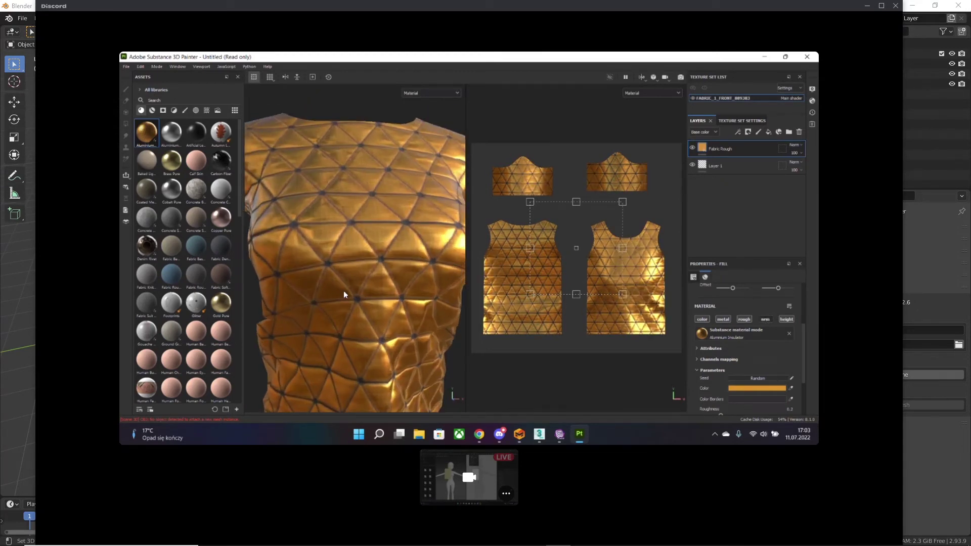
{"action": "mouse_move", "coordinate": [423, 295]}
{"action": "left_mouse_down", "text": "alt"}
{"action": "mouse_move", "coordinate": [347, 294]}
{"action": "mouse_move", "coordinate": [425, 304]}
{"action": "mouse_move", "coordinate": [453, 295]}
{"action": "mouse_move", "coordinate": [336, 298]}
{"action": "mouse_move", "coordinate": [446, 303]}
{"action": "mouse_move", "coordinate": [338, 302]}
{"action": "mouse_move", "coordinate": [349, 291]}
{"action": "left_mouse_up", "text": "alt"}
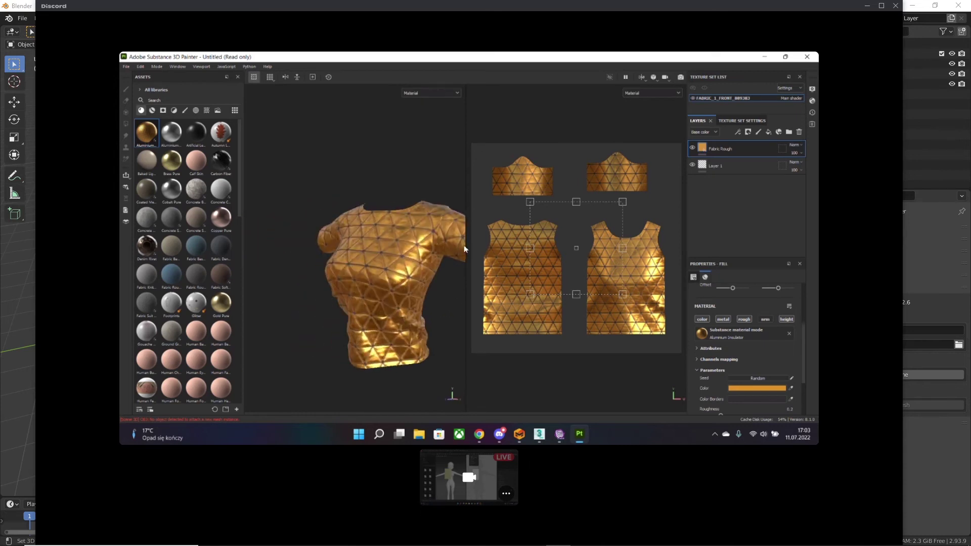
- Export the shirt textures as PNG files at size 512 with the Document channels + Normal + AO (No Alpha) template
{"action": "left_click", "coordinate": [125, 67]}
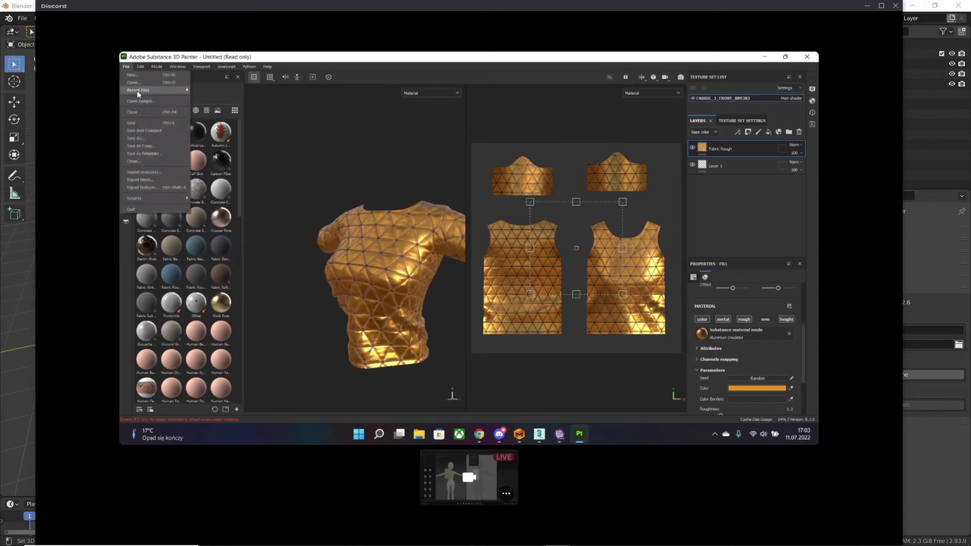
{"action": "mouse_move", "coordinate": [138, 90]}
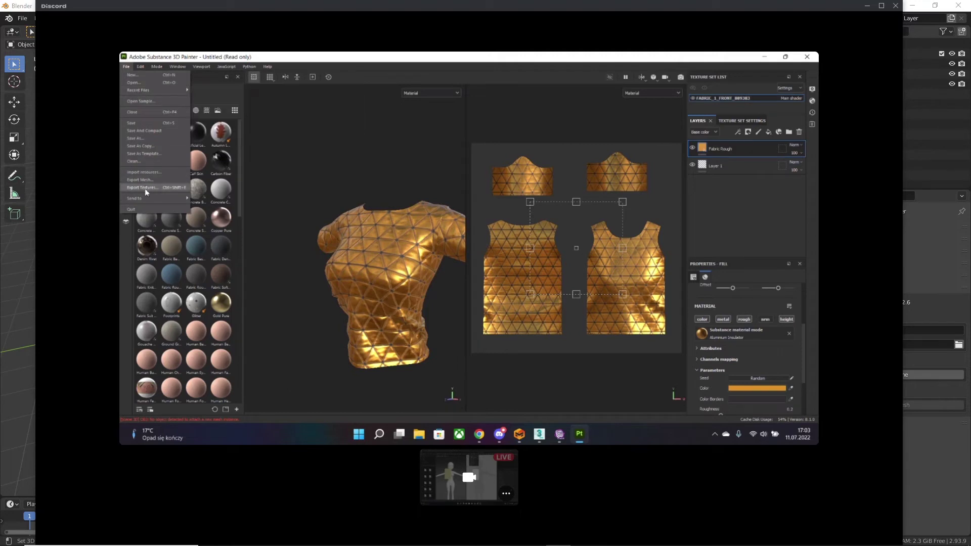
{"action": "key", "text": "ctrl+shift+e"}
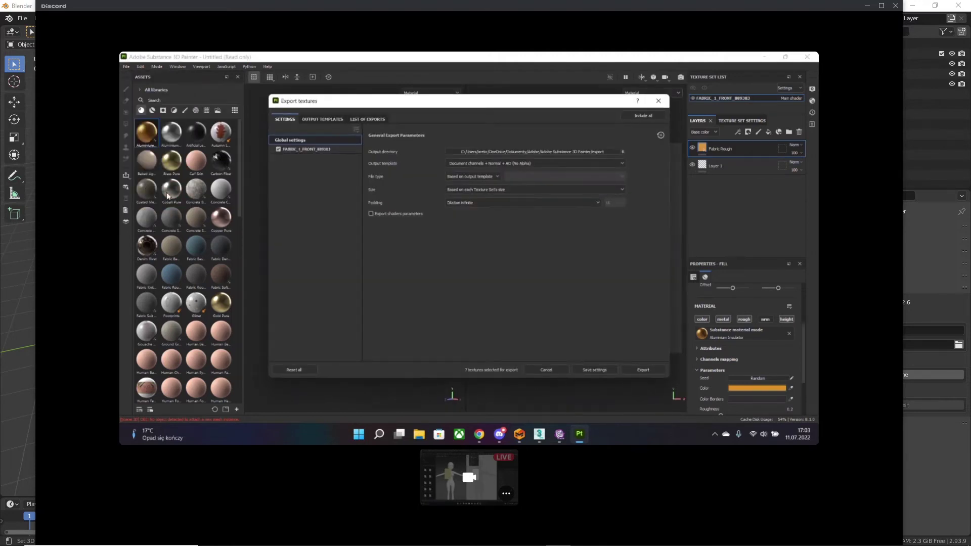
{"action": "left_click", "coordinate": [476, 176]}
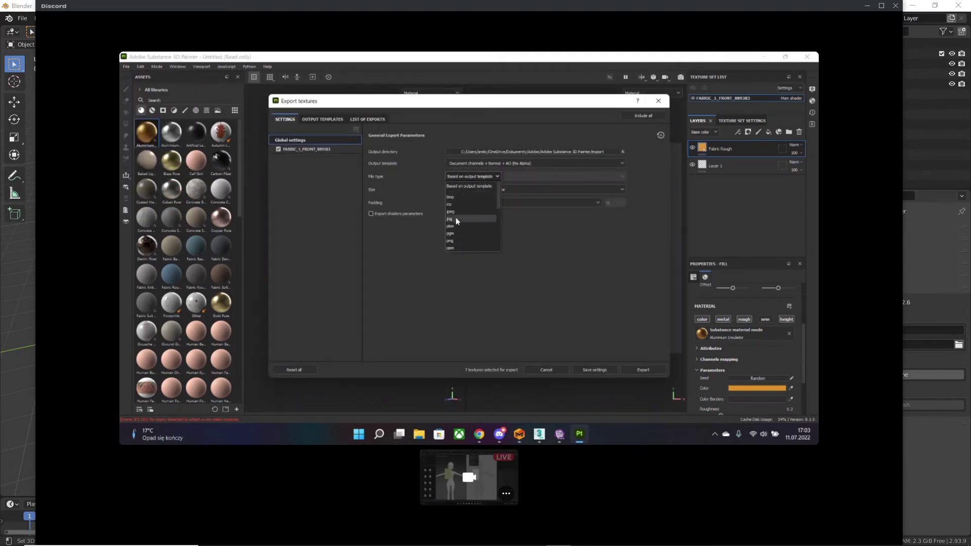
{"action": "left_click", "coordinate": [460, 241]}
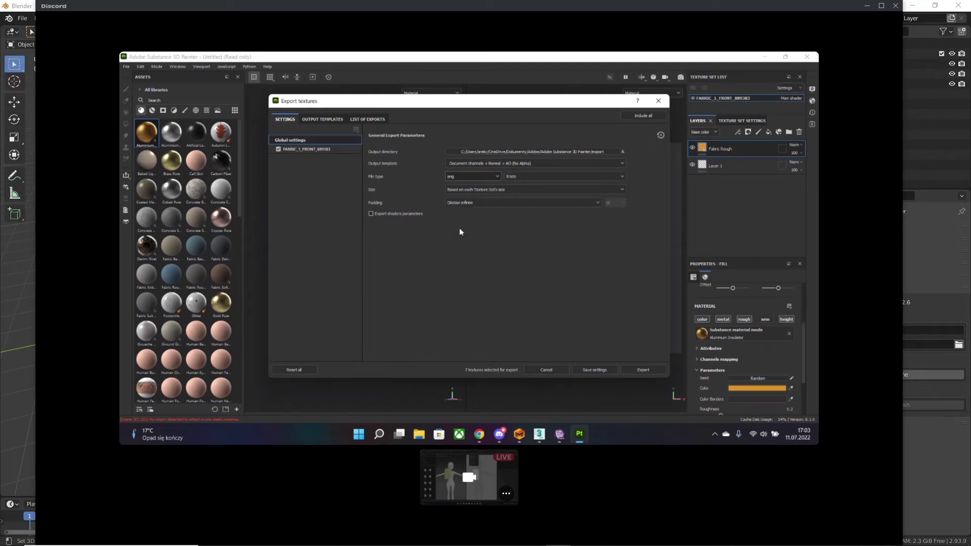
{"action": "left_click", "coordinate": [468, 190]}
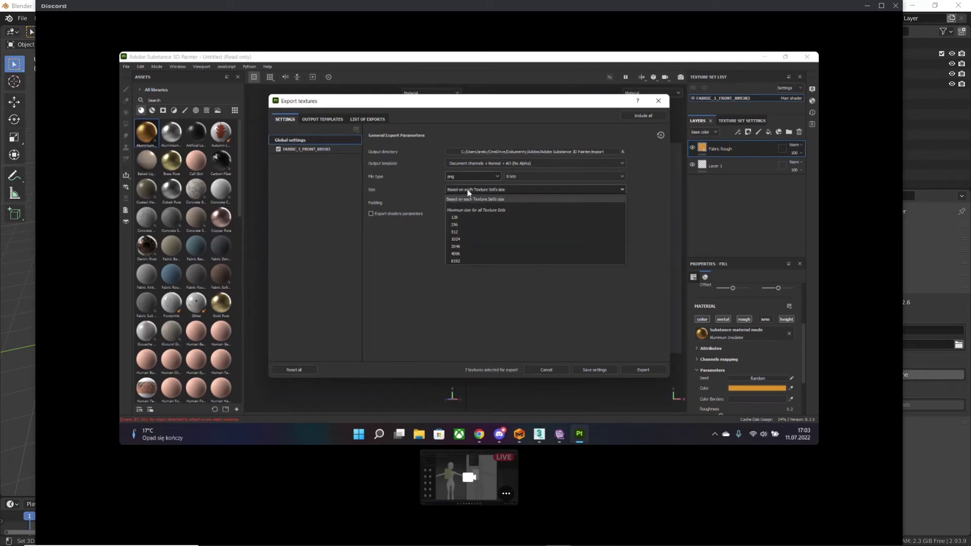
{"action": "left_click", "coordinate": [463, 232]}
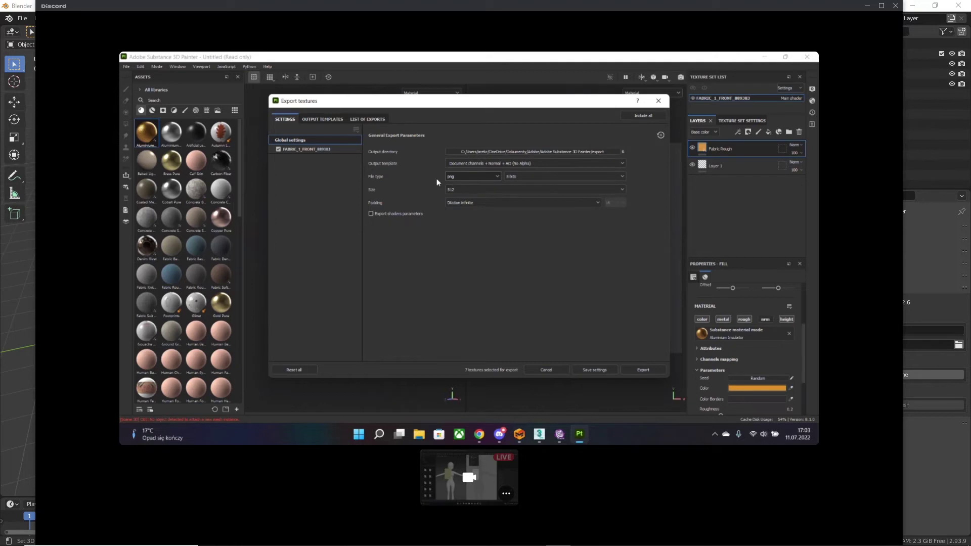
{"action": "left_click", "coordinate": [553, 164]}
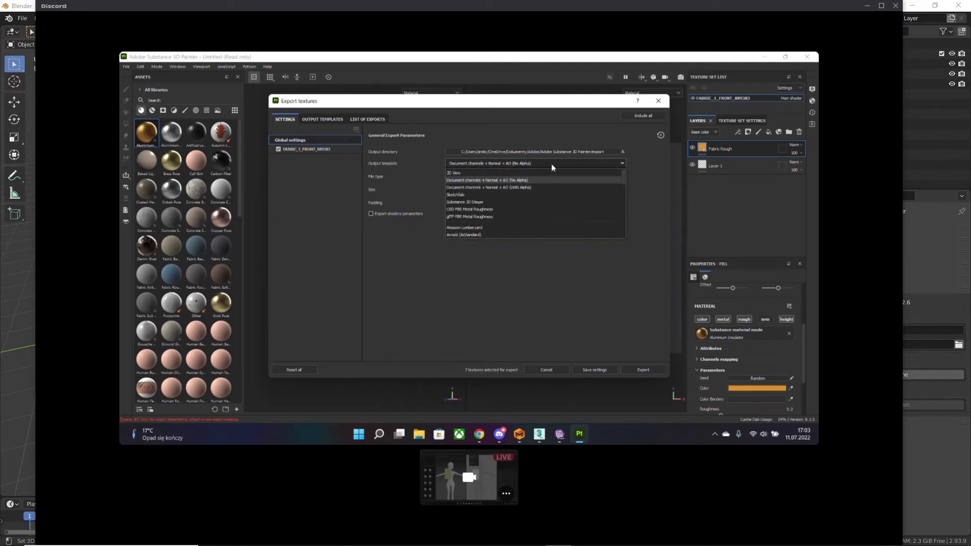
{"action": "left_click", "coordinate": [500, 183]}
{"action": "left_click", "coordinate": [657, 370]}
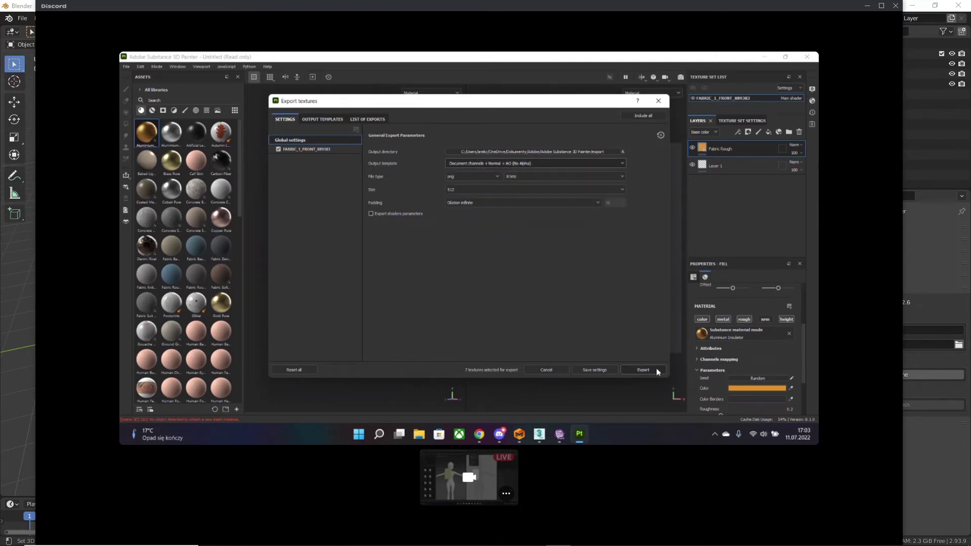
- Open the export output folder and examine the exported base color, height, metallic and normal maps
{"action": "left_click", "coordinate": [643, 117]}
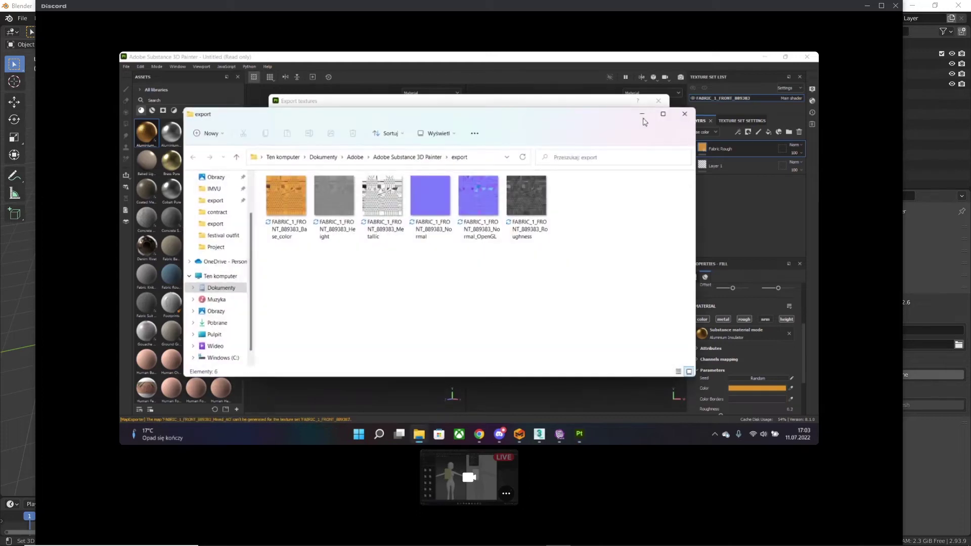
{"action": "double_click", "coordinate": [286, 200]}
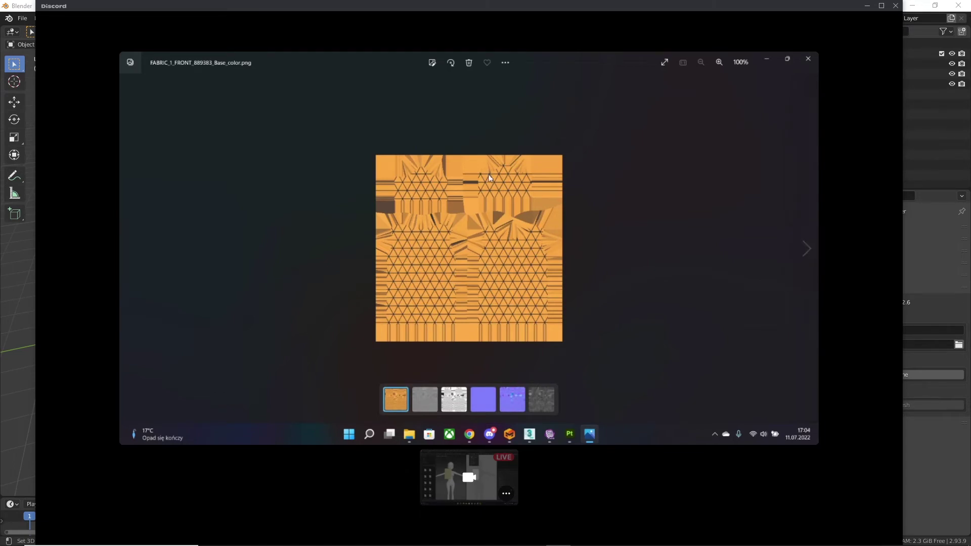
{"action": "key", "text": "Right"}
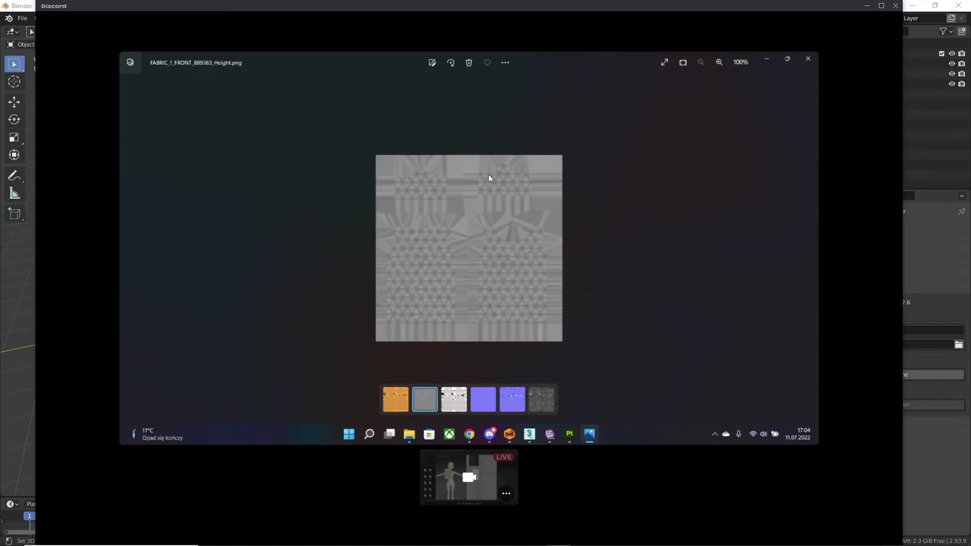
{"action": "key", "text": "Right"}
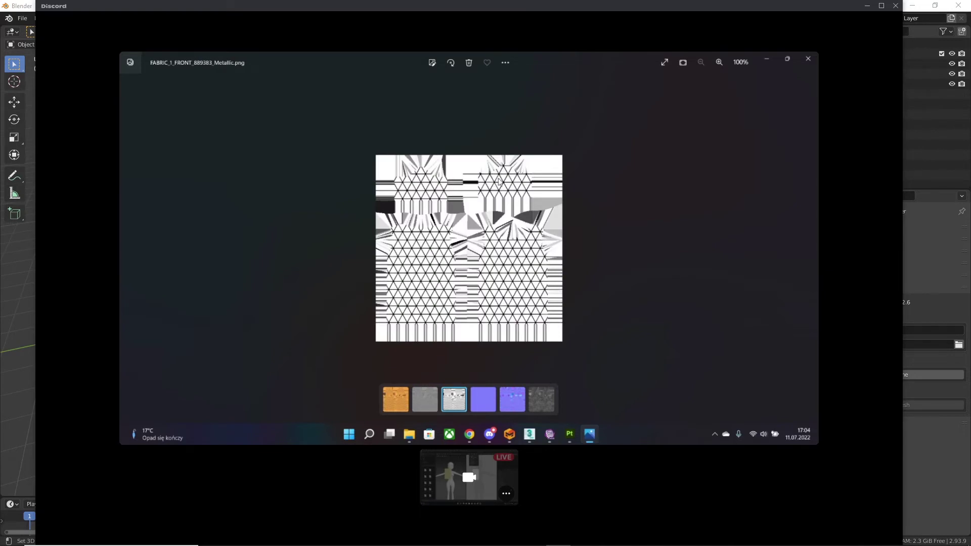
{"action": "key", "text": "Right"}
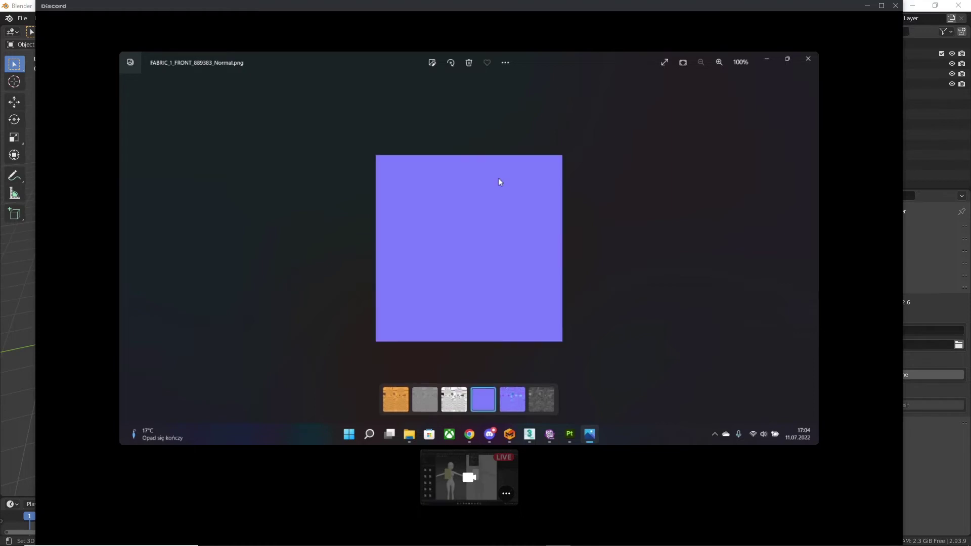
{"action": "key", "text": "Right"}
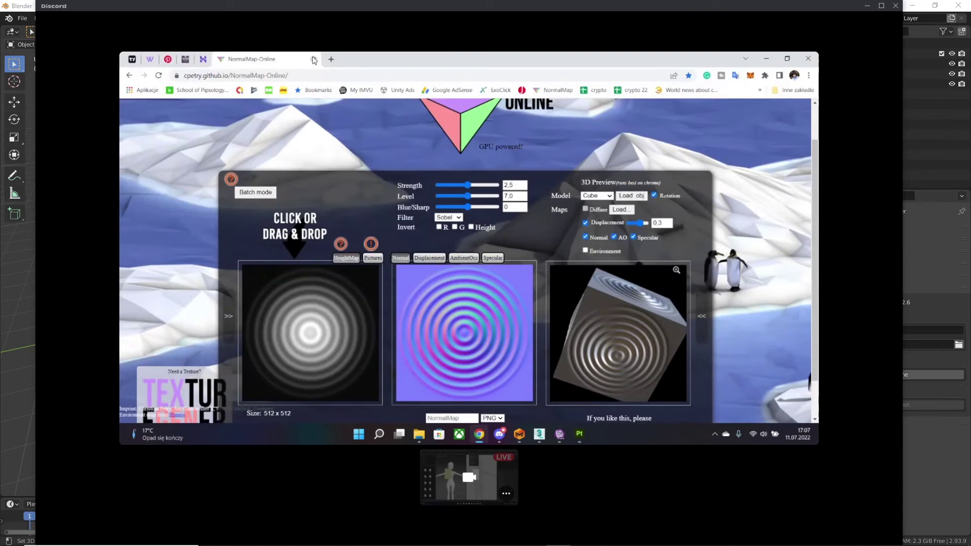
- Close the NormalMap-Online page and minimize the open windows to reveal the desktop
{"action": "left_click", "coordinate": [314, 59]}
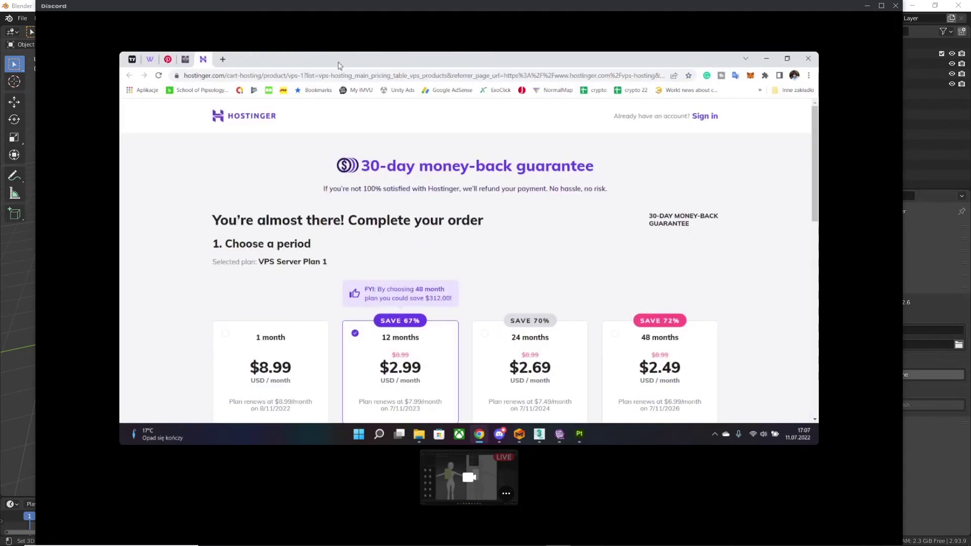
{"action": "left_click", "coordinate": [766, 59]}
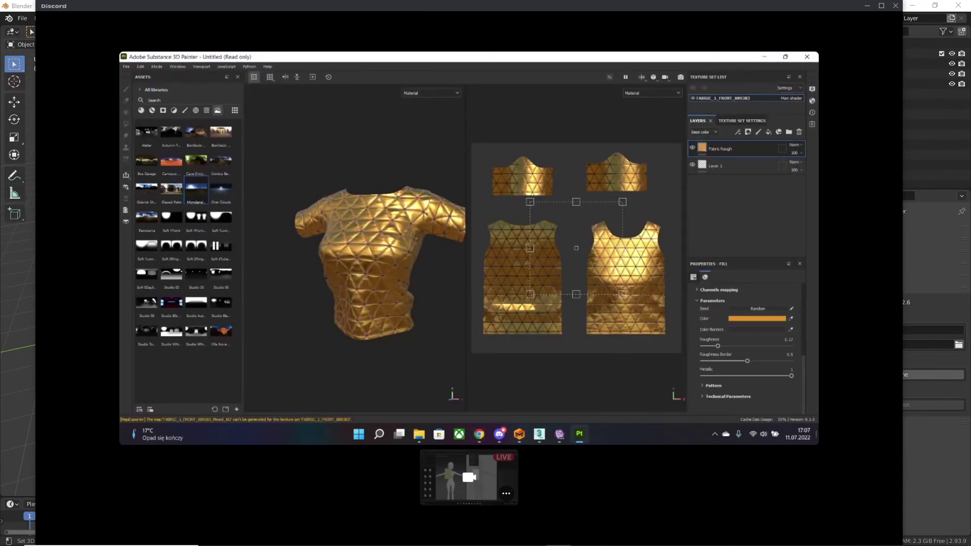
{"action": "key", "text": "super+d"}
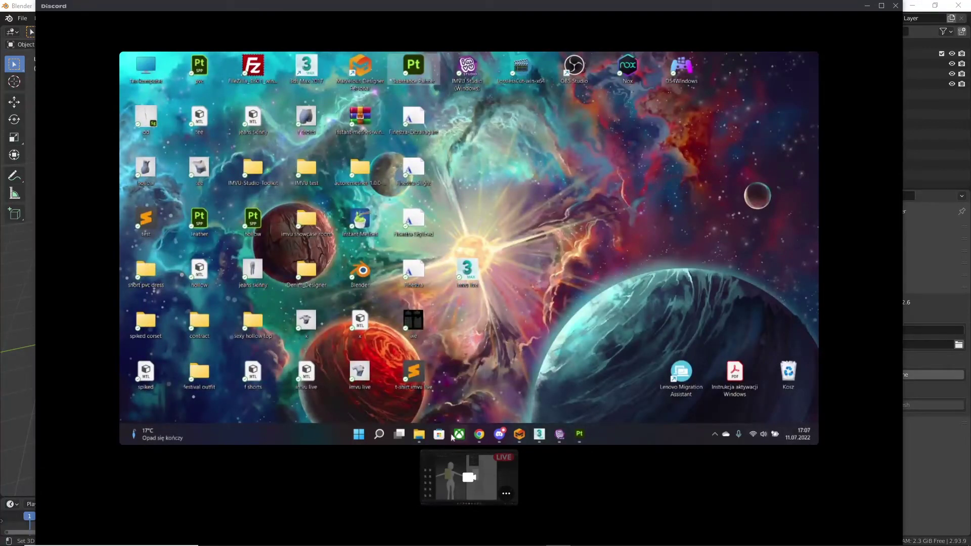
- Rename the Normal_OpenGL texture in the export folder as 1
{"action": "left_click", "coordinate": [425, 437]}
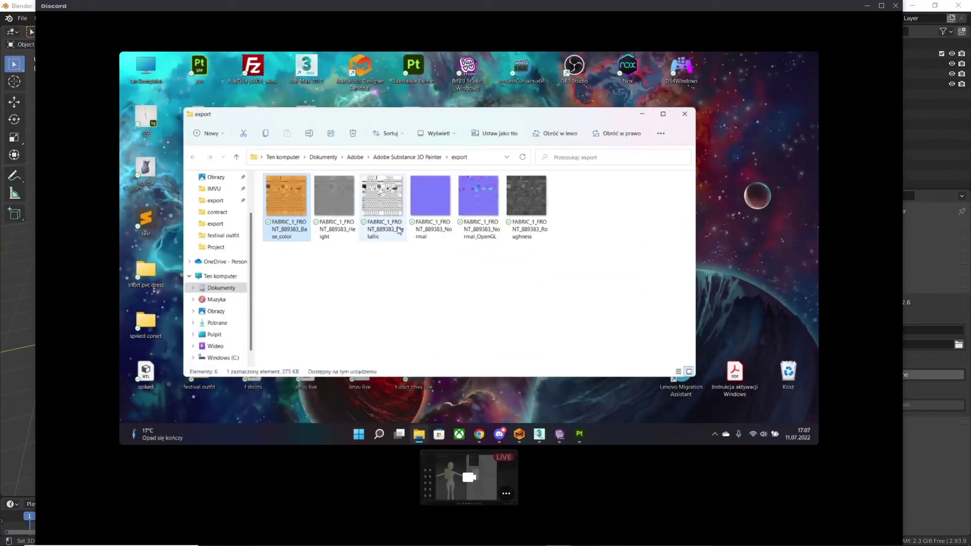
{"action": "left_click", "coordinate": [466, 229]}
{"action": "left_click", "coordinate": [467, 229]}
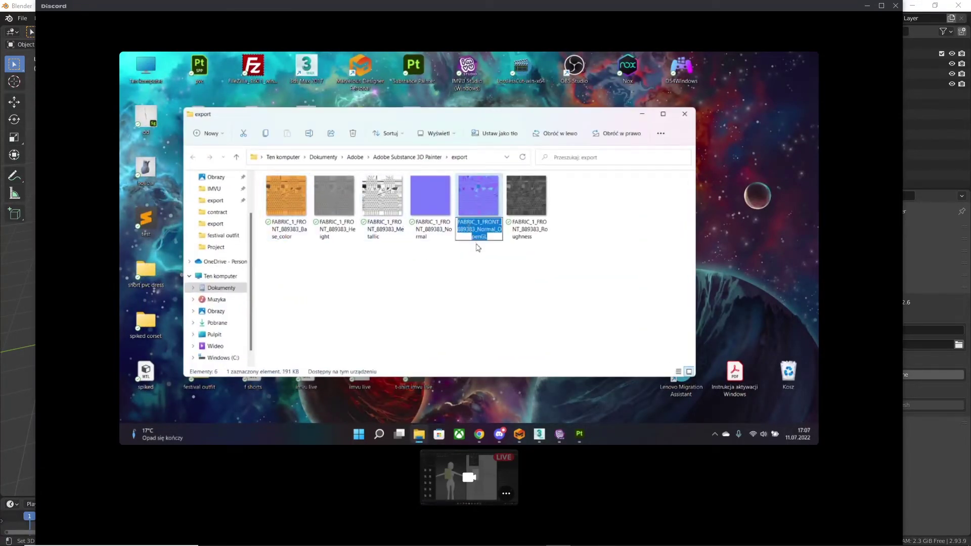
{"action": "type", "text": "1"}
{"action": "key", "text": "Return"}
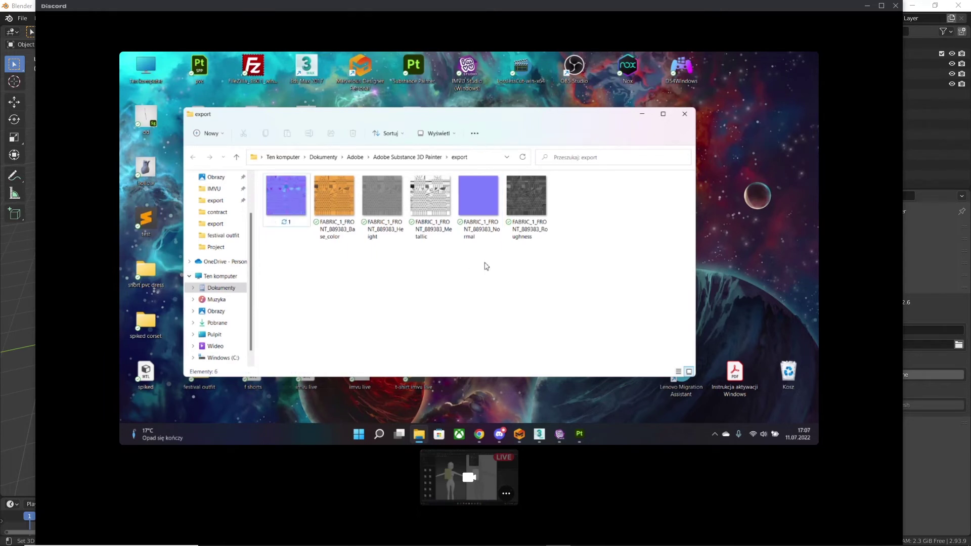
- Rename the Height texture in the export folder as 2
{"action": "left_click", "coordinate": [376, 228]}
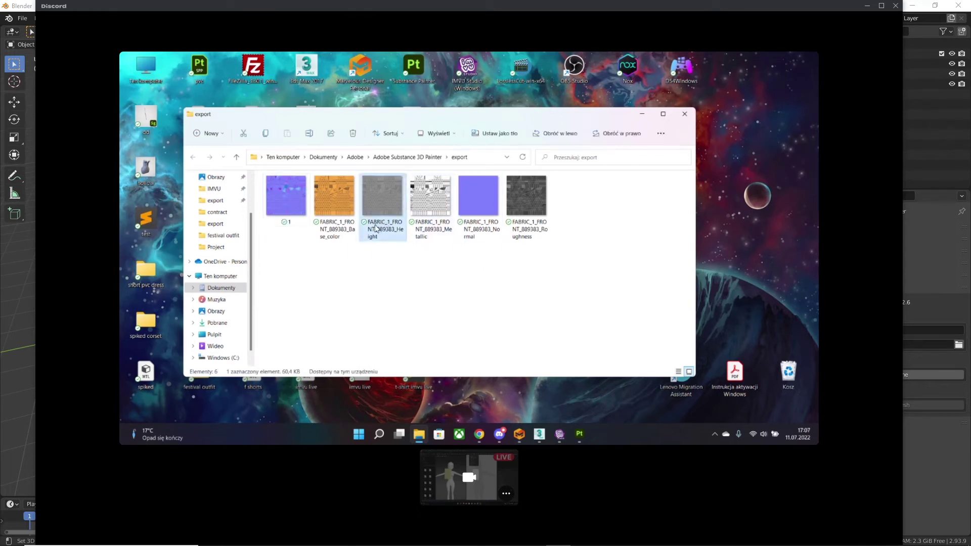
{"action": "left_click", "coordinate": [376, 229]}
{"action": "type", "text": "2"}
{"action": "key", "text": "Return"}
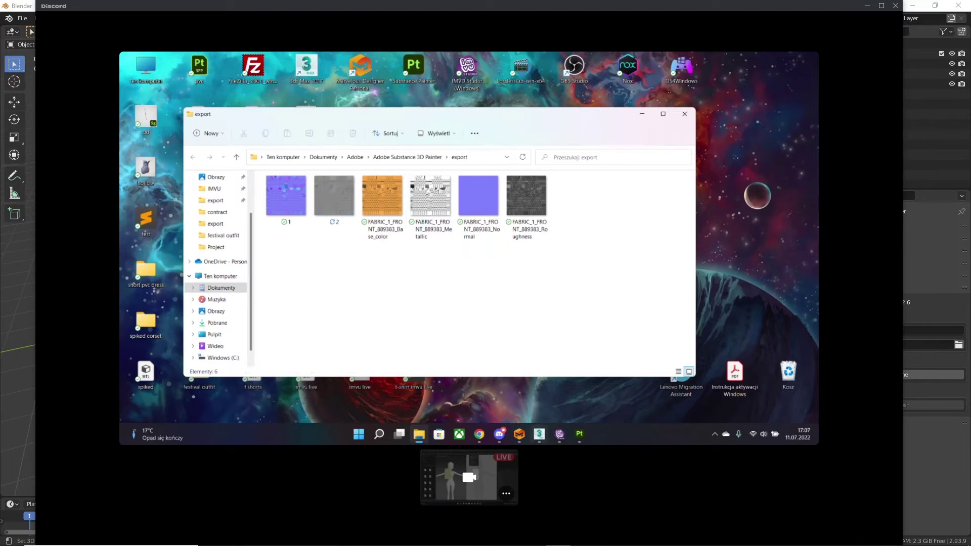
- Switch to Substance 3D Painter and export the shirt texture with the 2D View output template
{"action": "left_click", "coordinate": [577, 437]}
{"action": "left_click", "coordinate": [126, 66]}
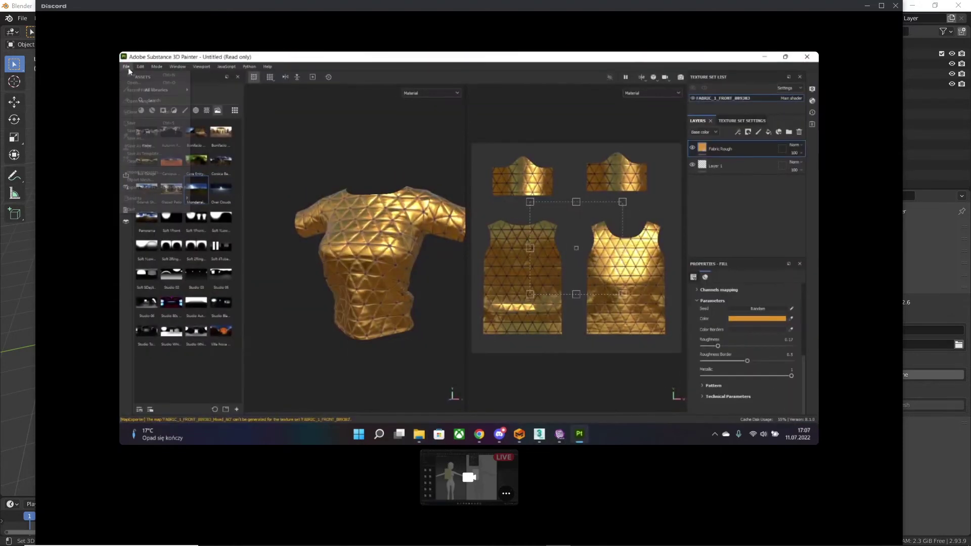
{"action": "left_click", "coordinate": [151, 189]}
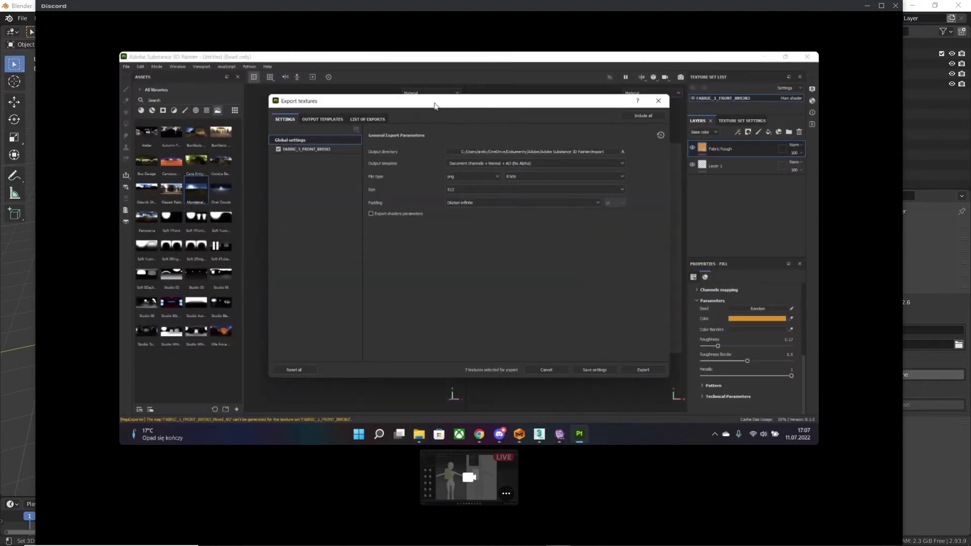
{"action": "left_click_drag", "start_coordinate": [341, 105], "coordinate": [358, 72]}
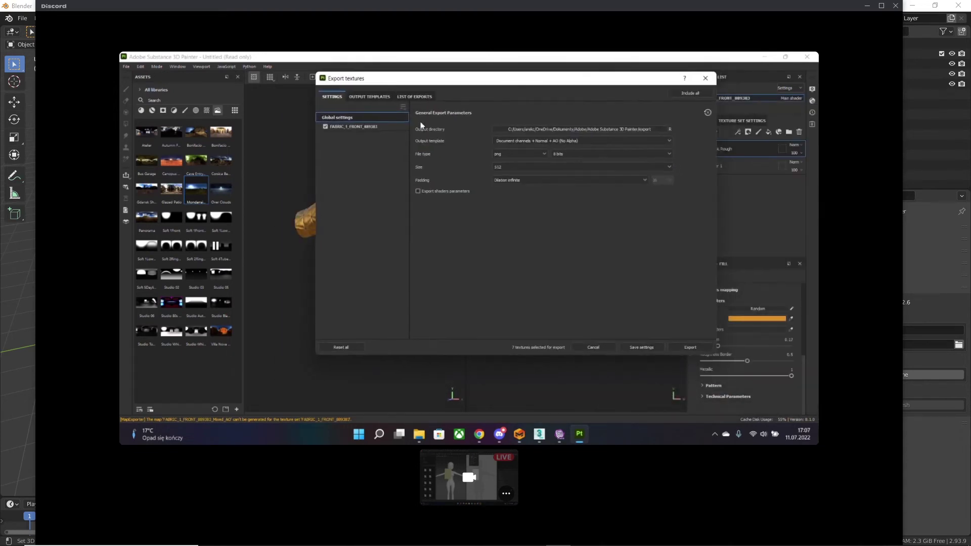
{"action": "left_click", "coordinate": [538, 144]}
{"action": "left_click", "coordinate": [521, 147]}
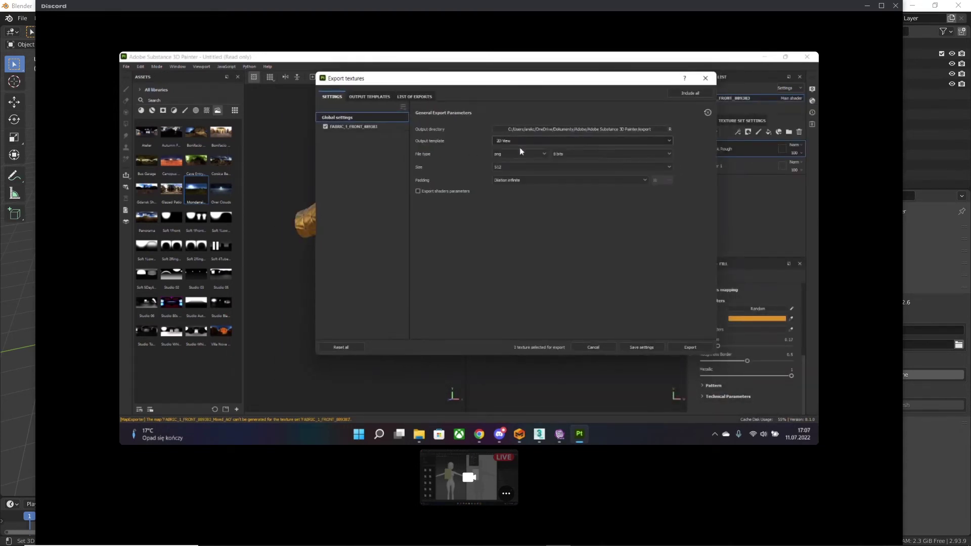
{"action": "left_click", "coordinate": [691, 349]}
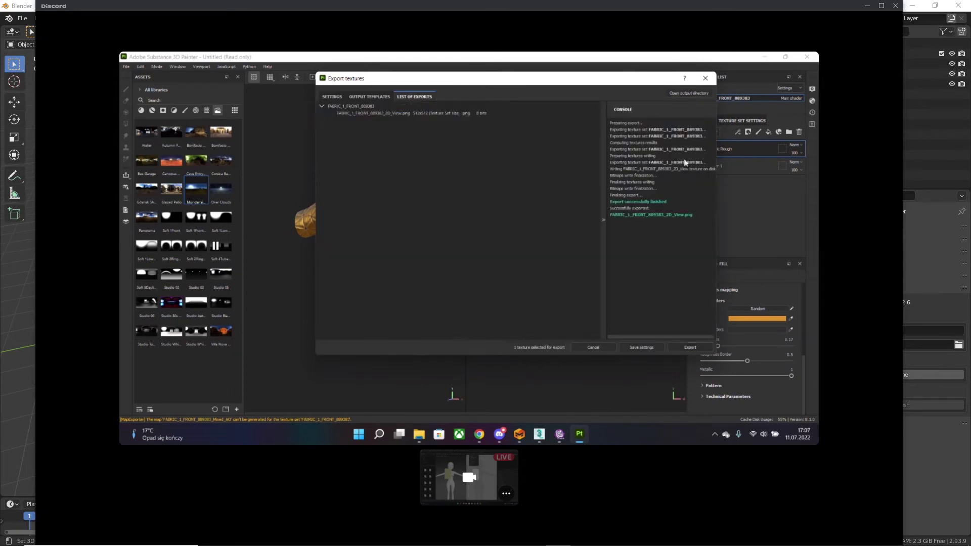
- Open the export output folder and rename the 2D View texture as w
{"action": "left_click", "coordinate": [680, 96]}
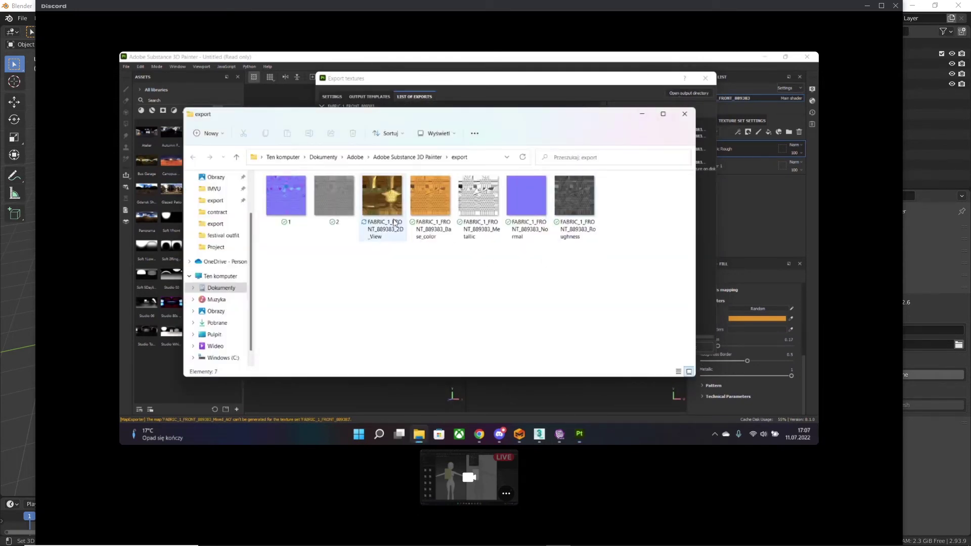
{"action": "left_click", "coordinate": [379, 231]}
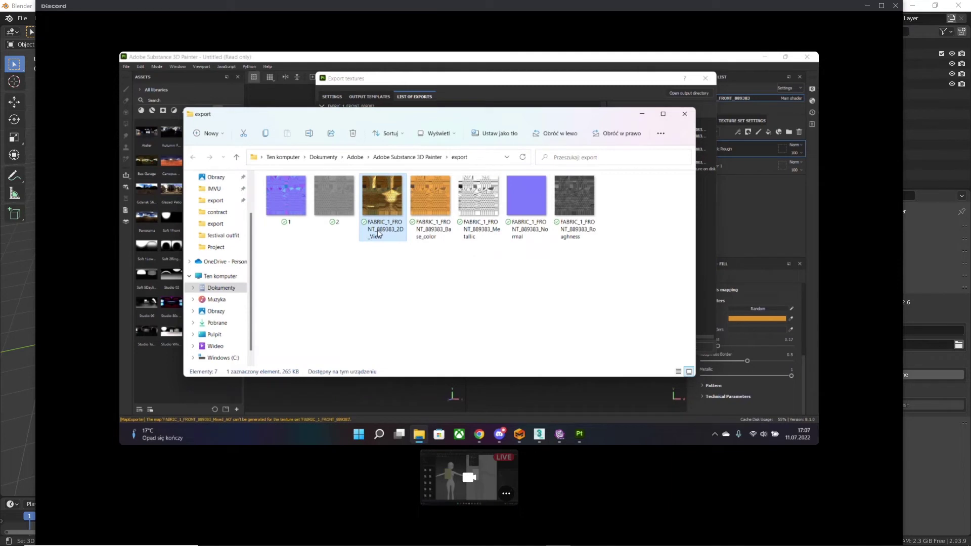
{"action": "left_click", "coordinate": [378, 231]}
{"action": "type", "text": "w"}
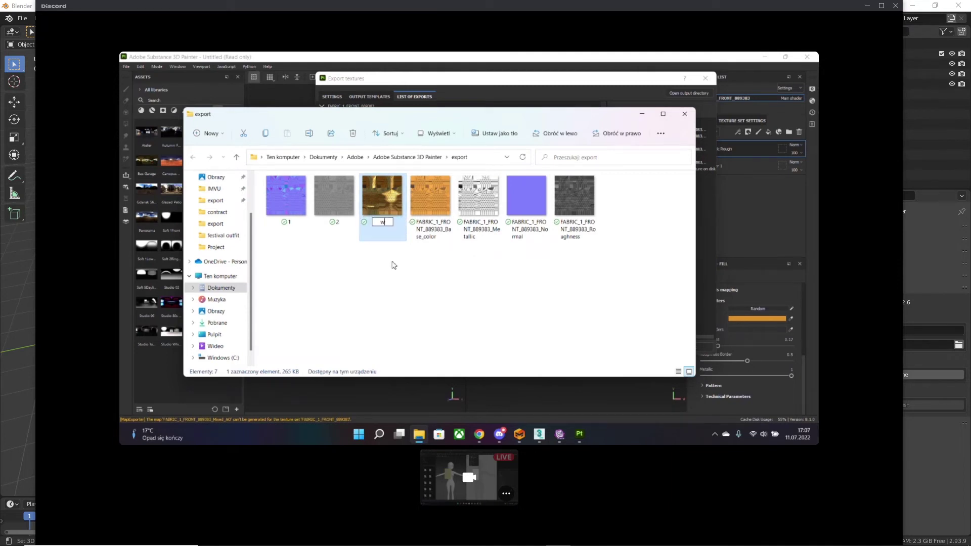
- Cut the texture files 1, 2 and w from the export folder
{"action": "left_click", "coordinate": [286, 200], "text": "ctrl"}
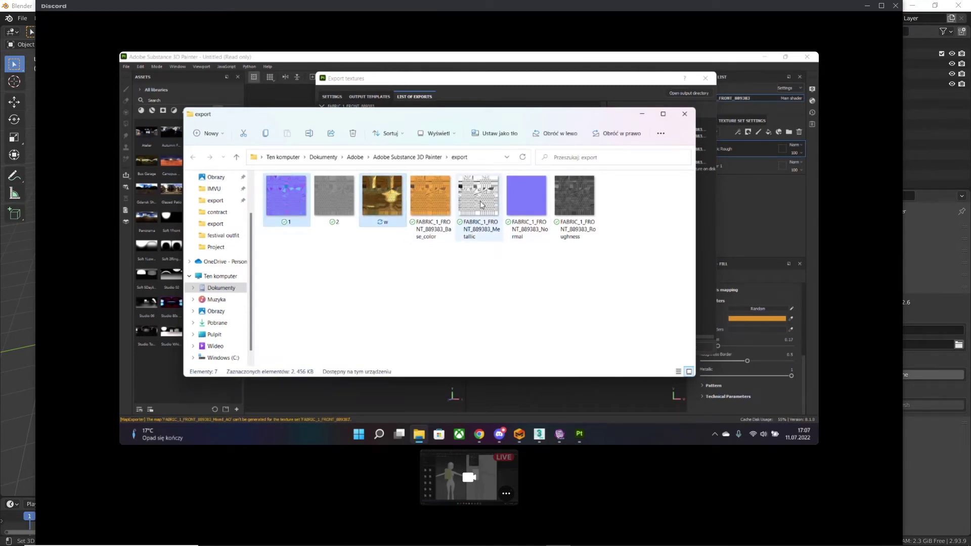
{"action": "left_click", "coordinate": [529, 261]}
{"action": "left_click", "coordinate": [299, 209]}
{"action": "left_click", "coordinate": [333, 200], "text": "shift"}
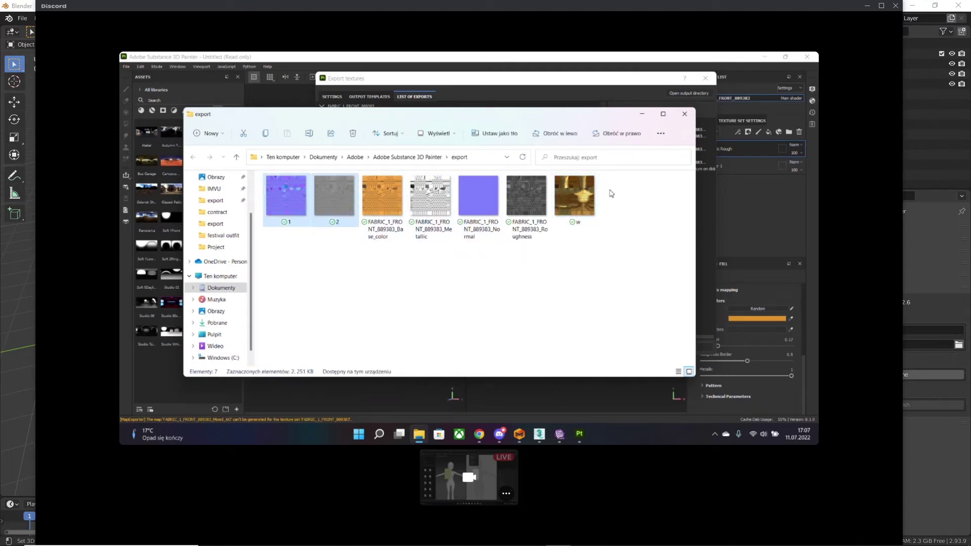
{"action": "right_click", "coordinate": [587, 204]}
{"action": "left_click", "coordinate": [601, 199]}
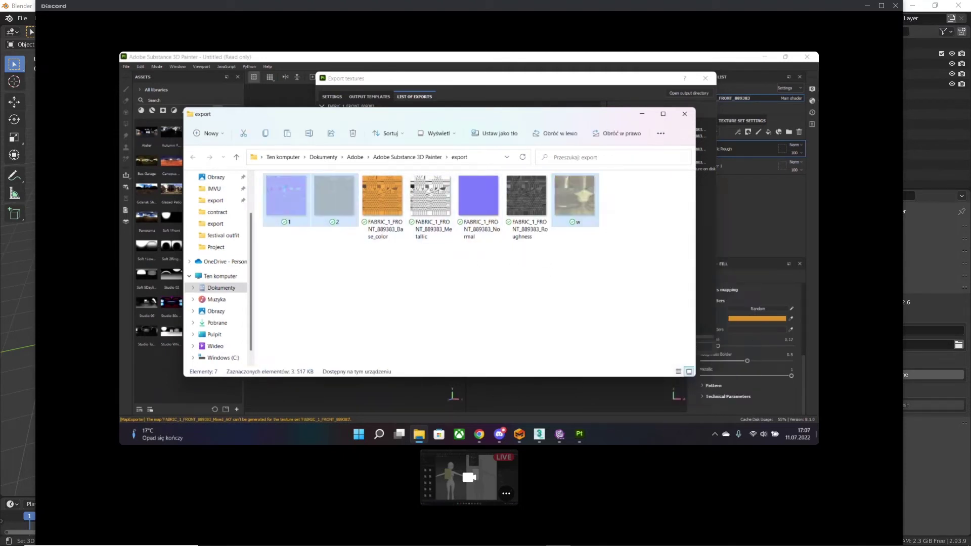
- Create a new folder on the desktop and paste the cut texture files 1, 2 and w into it
{"action": "key", "text": "super+d"}
{"action": "right_click", "coordinate": [512, 272]}
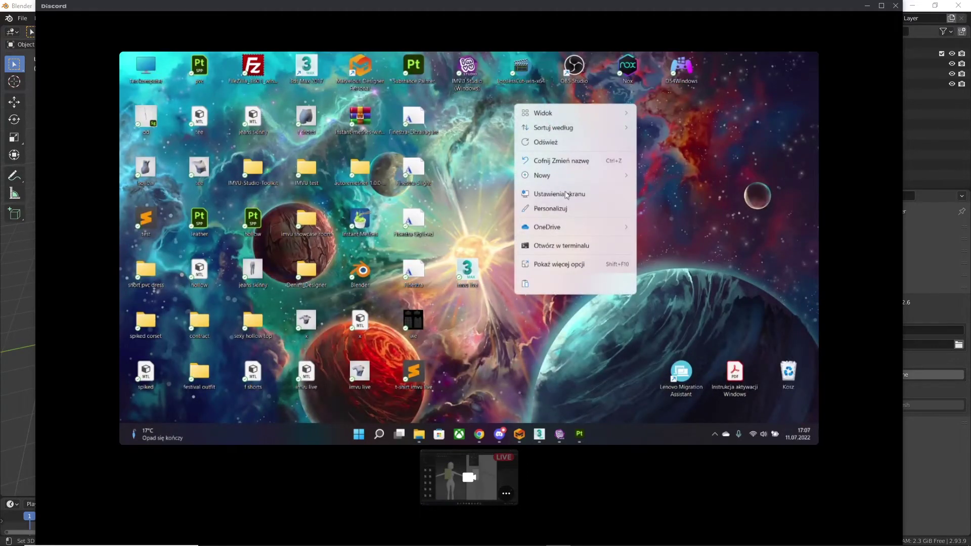
{"action": "mouse_move", "coordinate": [564, 175]}
{"action": "left_click", "coordinate": [658, 183]}
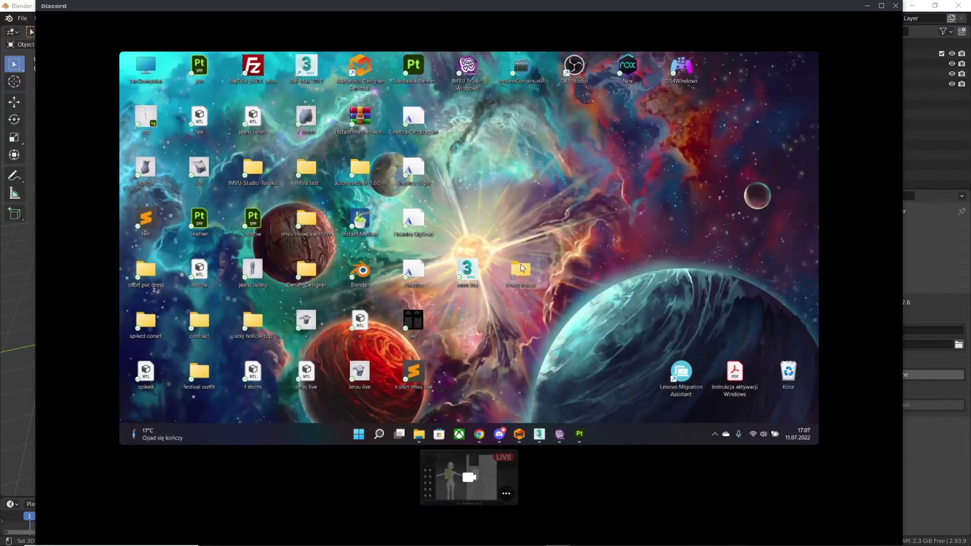
{"action": "double_click", "coordinate": [523, 270]}
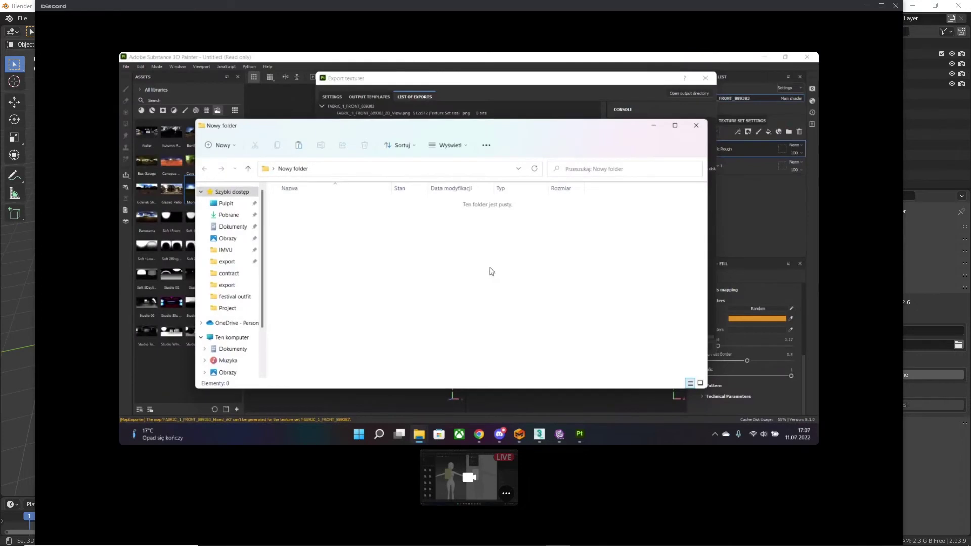
{"action": "right_click", "coordinate": [499, 277]}
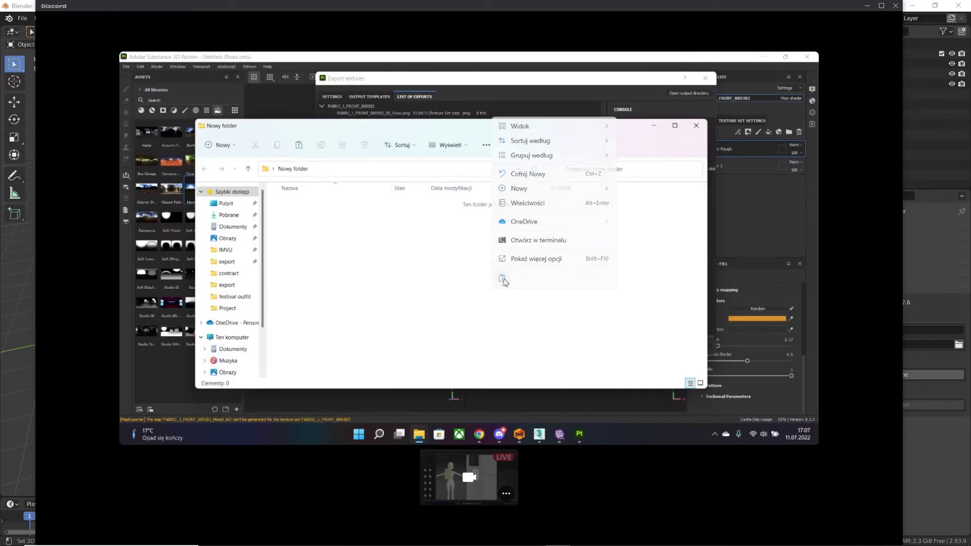
{"action": "left_click", "coordinate": [502, 279]}
- Switch to IMVU Studio and rename the material New Material 1 as tee
{"action": "left_click", "coordinate": [557, 435]}
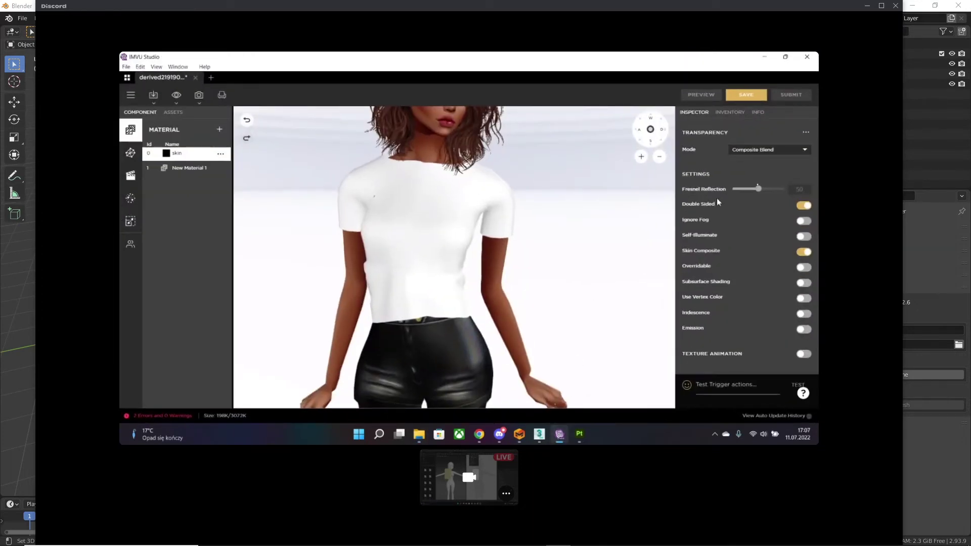
{"action": "left_click", "coordinate": [730, 112]}
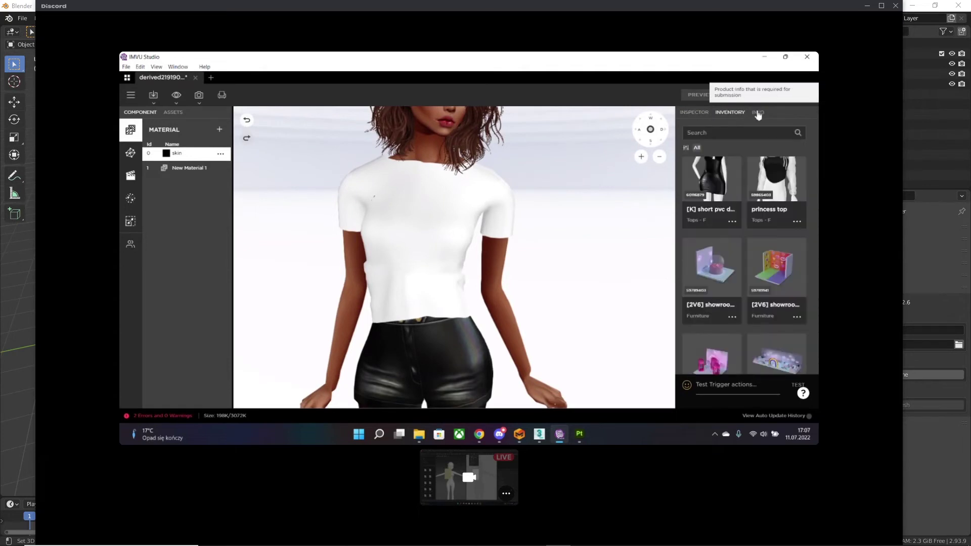
{"action": "left_click", "coordinate": [757, 113]}
{"action": "left_click", "coordinate": [130, 152]}
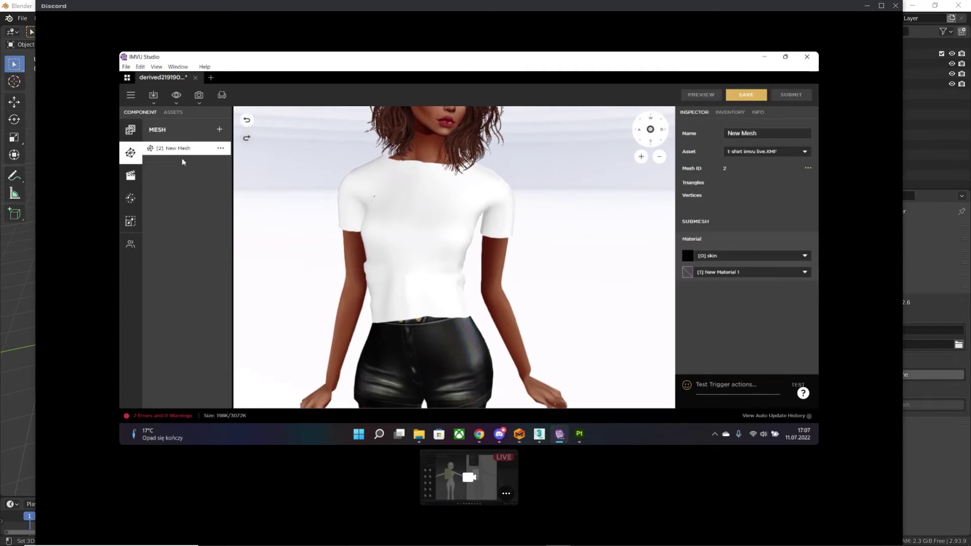
{"action": "left_click", "coordinate": [130, 132]}
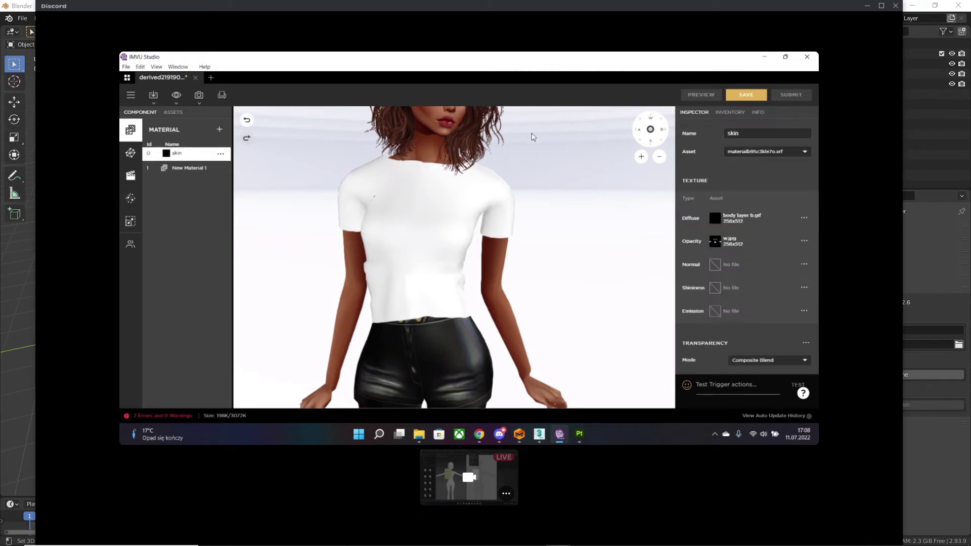
{"action": "left_click", "coordinate": [186, 176]}
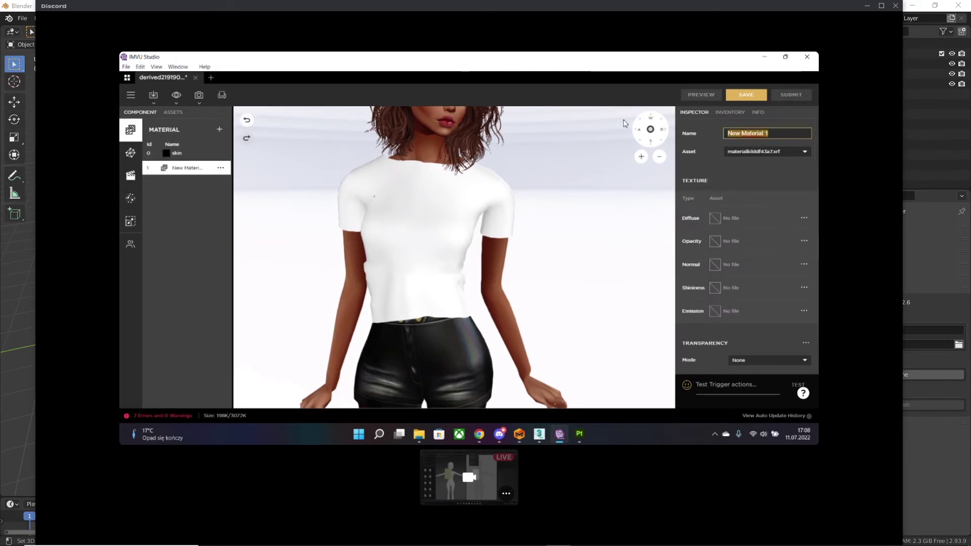
{"action": "type", "text": "t"}
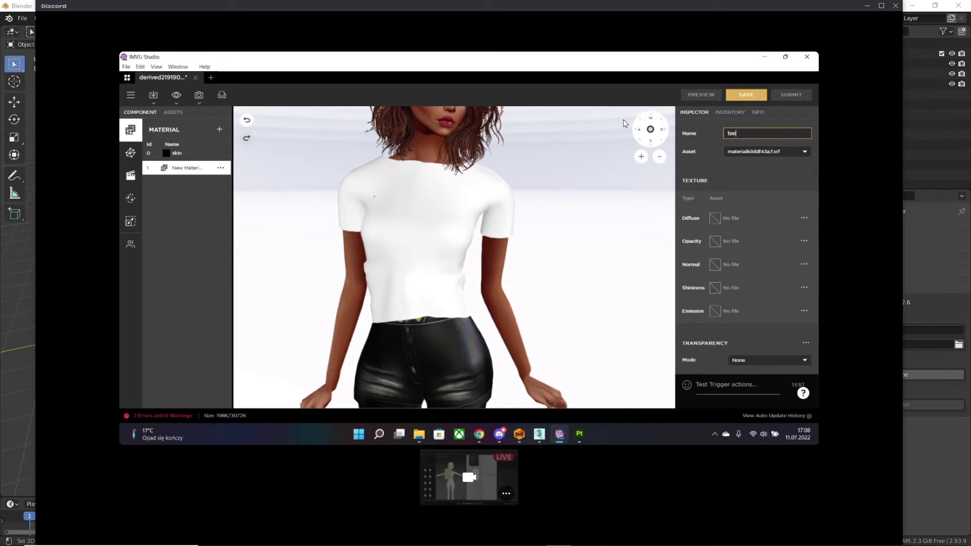
{"action": "type", "text": "ee"}
{"action": "key", "text": "Return"}
- Import the texture w from the desktop's Nowy folder as the tee material's Diffuse image
{"action": "left_click", "coordinate": [714, 218]}
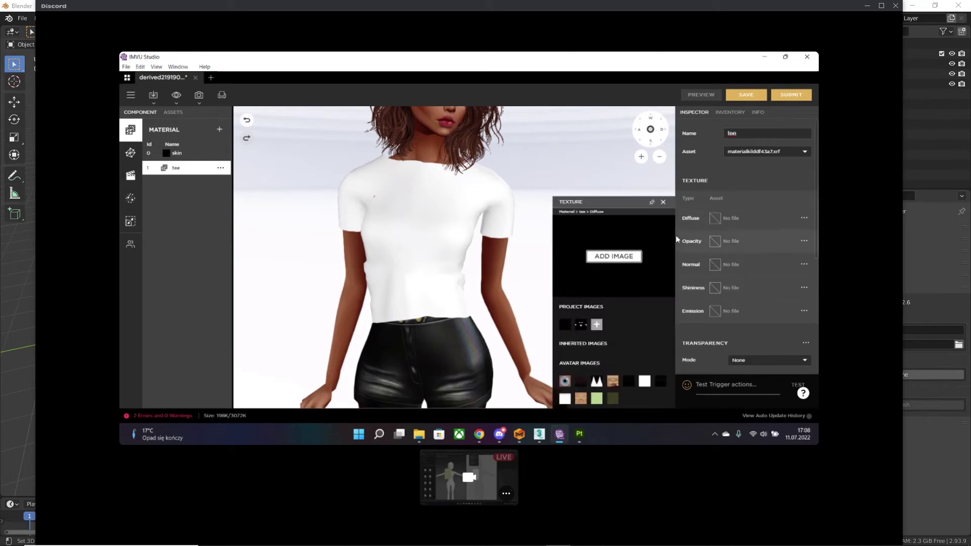
{"action": "left_click", "coordinate": [622, 259]}
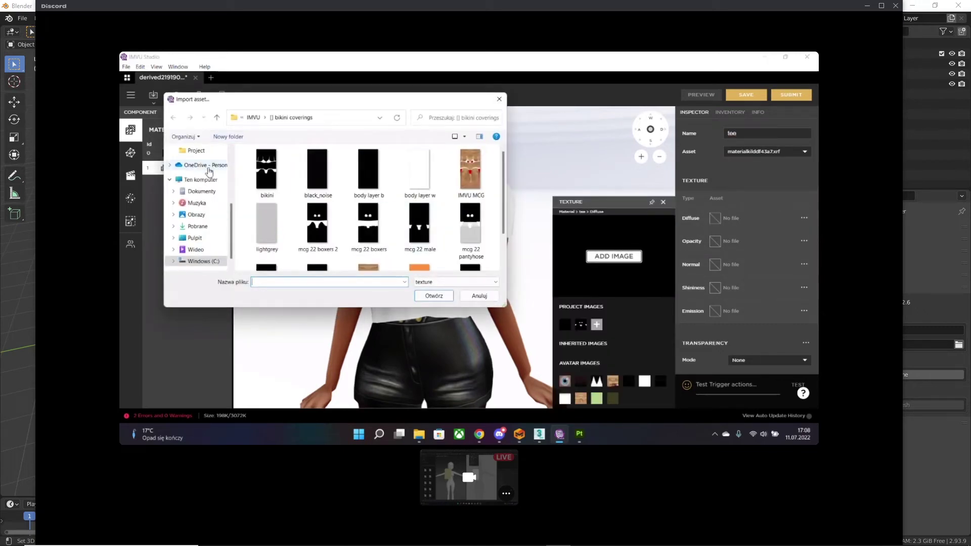
{"action": "scroll", "coordinate": [206, 195], "scroll_direction": "up", "scroll_amount": 3}
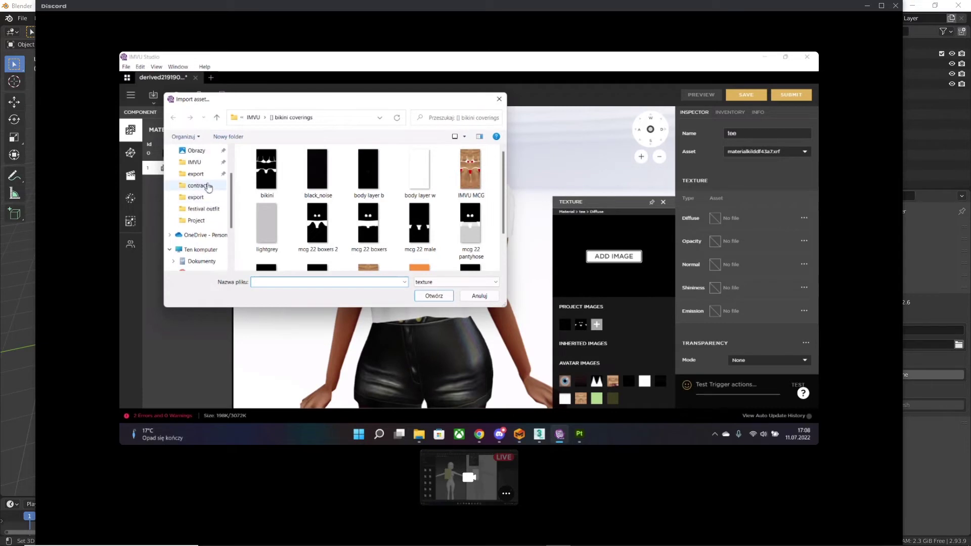
{"action": "scroll", "coordinate": [207, 203], "scroll_direction": "up", "scroll_amount": 5}
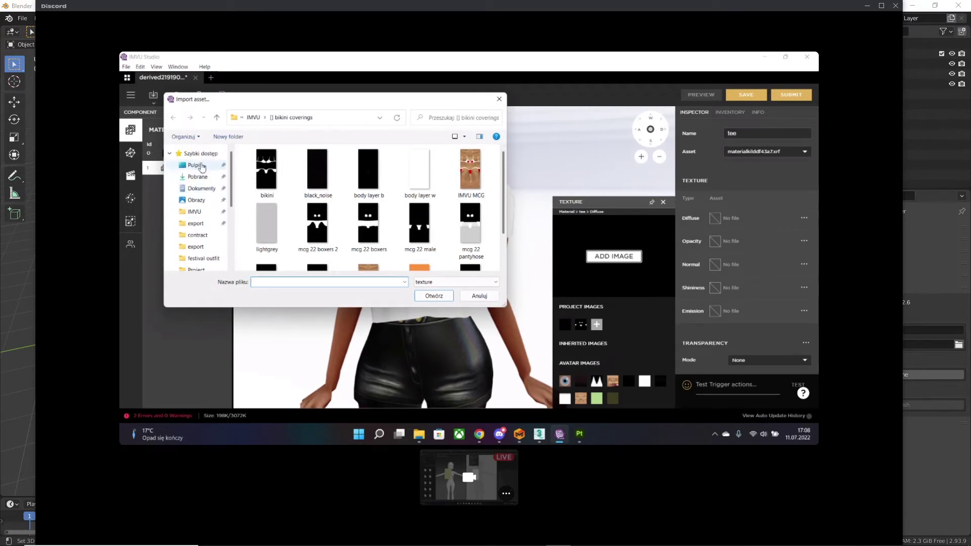
{"action": "left_click", "coordinate": [194, 165]}
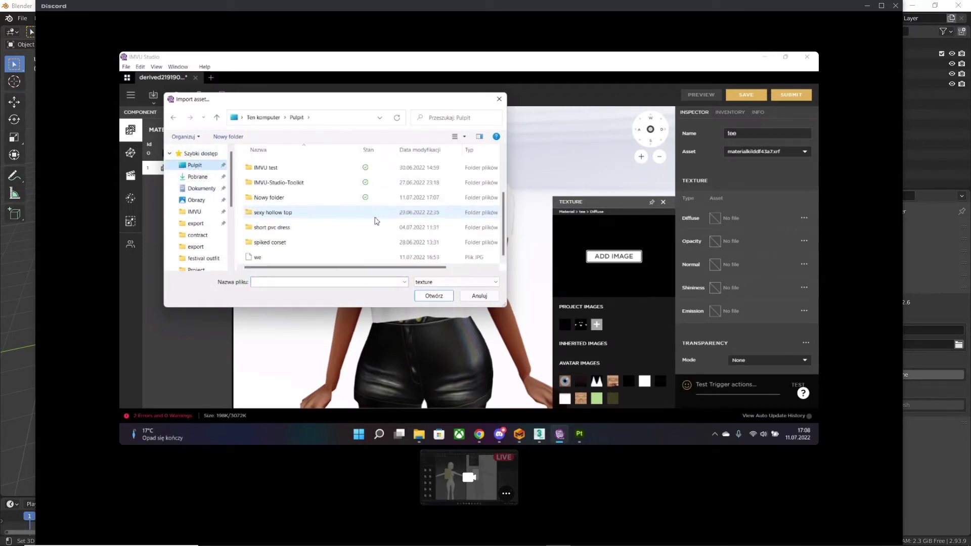
{"action": "double_click", "coordinate": [278, 197]}
{"action": "double_click", "coordinate": [367, 196]}
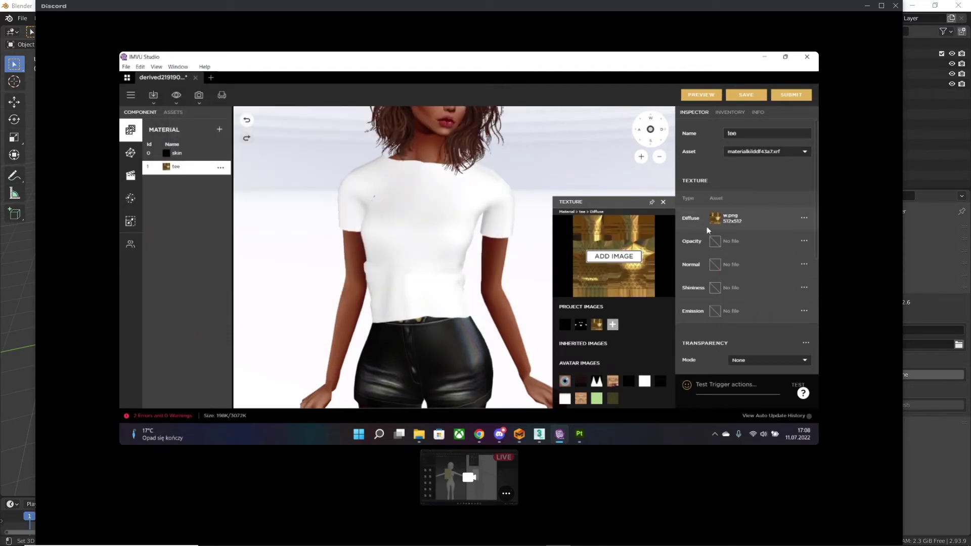
- Import texture 1 as the tee material's Normal map and texture 2 as its Shininess map
{"action": "left_click", "coordinate": [714, 264]}
{"action": "left_click", "coordinate": [619, 261]}
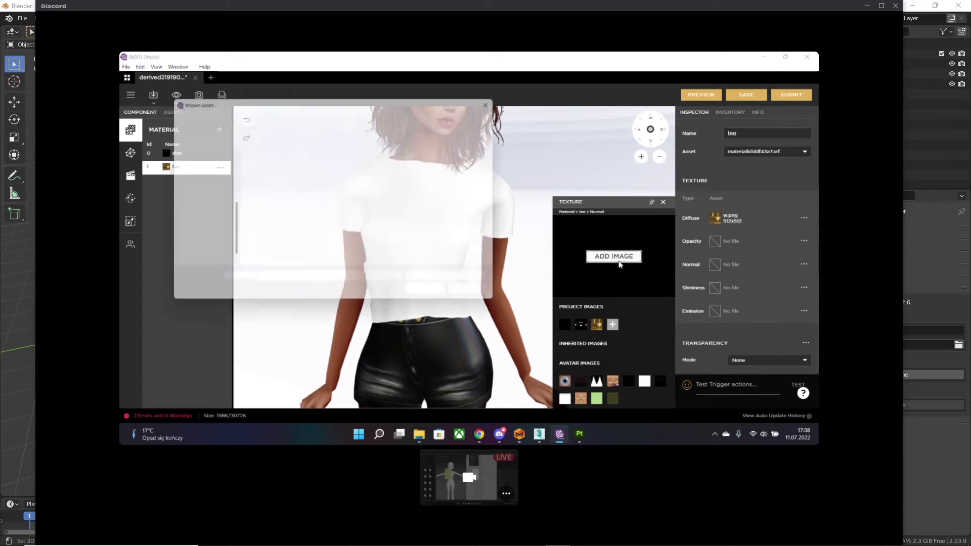
{"action": "double_click", "coordinate": [269, 170]}
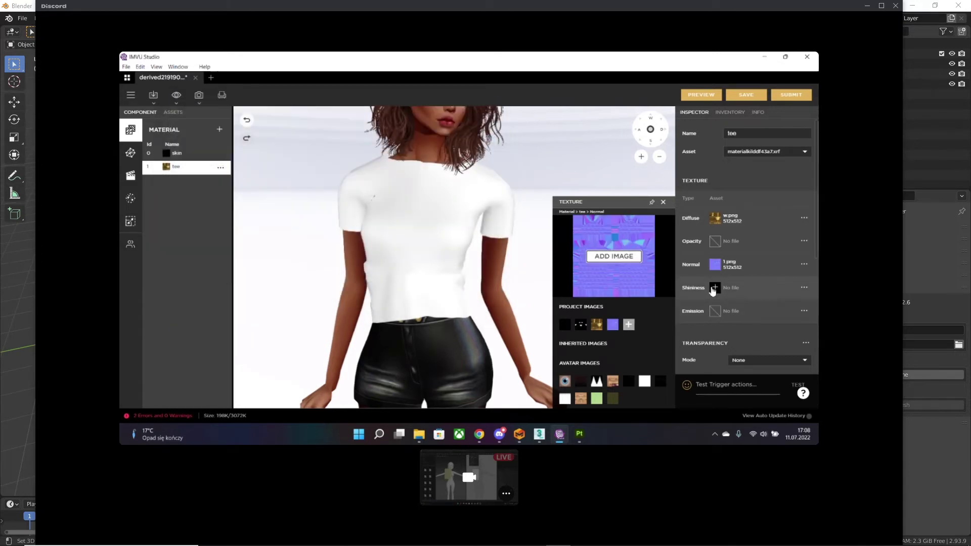
{"action": "left_click", "coordinate": [714, 288]}
{"action": "left_click", "coordinate": [614, 256]}
{"action": "left_click", "coordinate": [312, 178]}
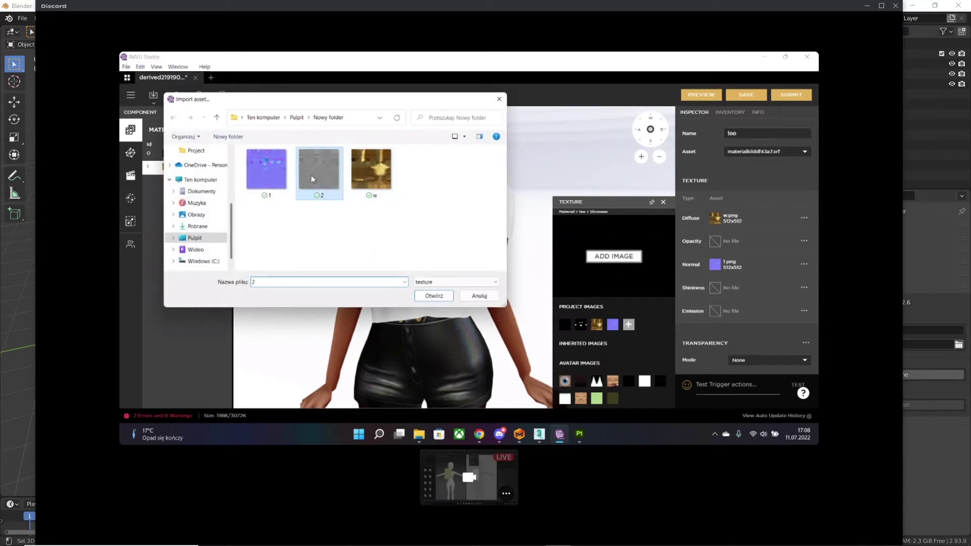
{"action": "double_click", "coordinate": [312, 179]}
{"action": "left_click", "coordinate": [663, 202]}
- Make the tee material double sided and preview the textured shirt on the avatar
{"action": "scroll", "coordinate": [745, 303], "scroll_direction": "down", "scroll_amount": 3}
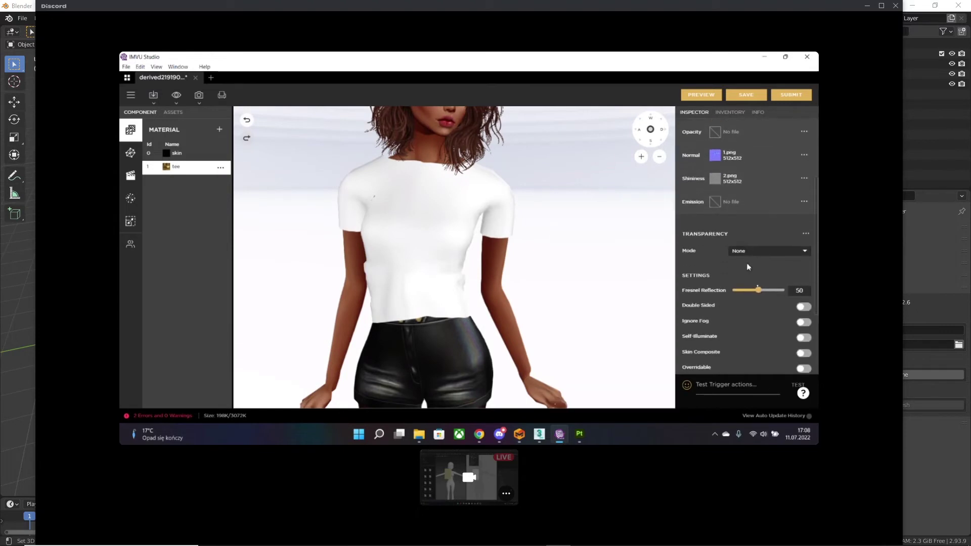
{"action": "scroll", "coordinate": [733, 134], "scroll_direction": "up", "scroll_amount": 5}
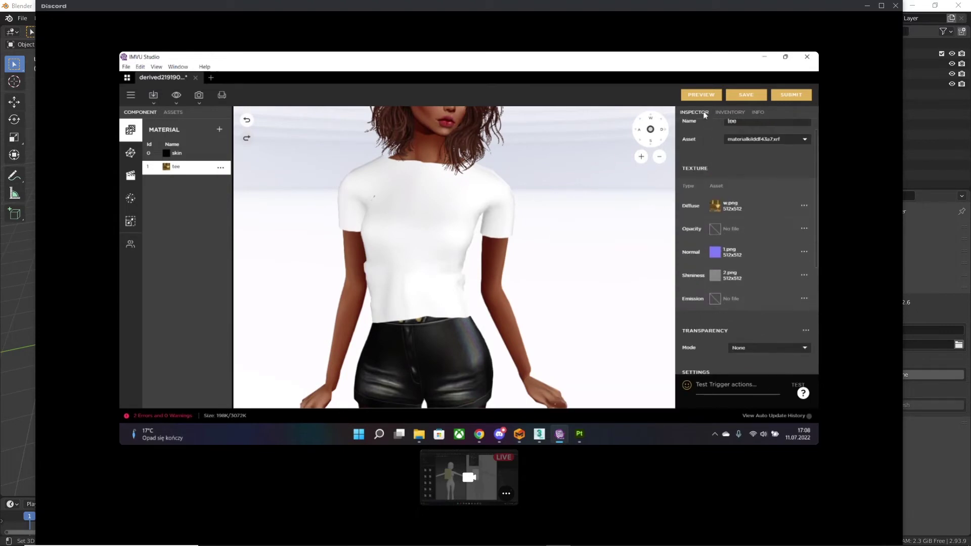
{"action": "left_click", "coordinate": [699, 94]}
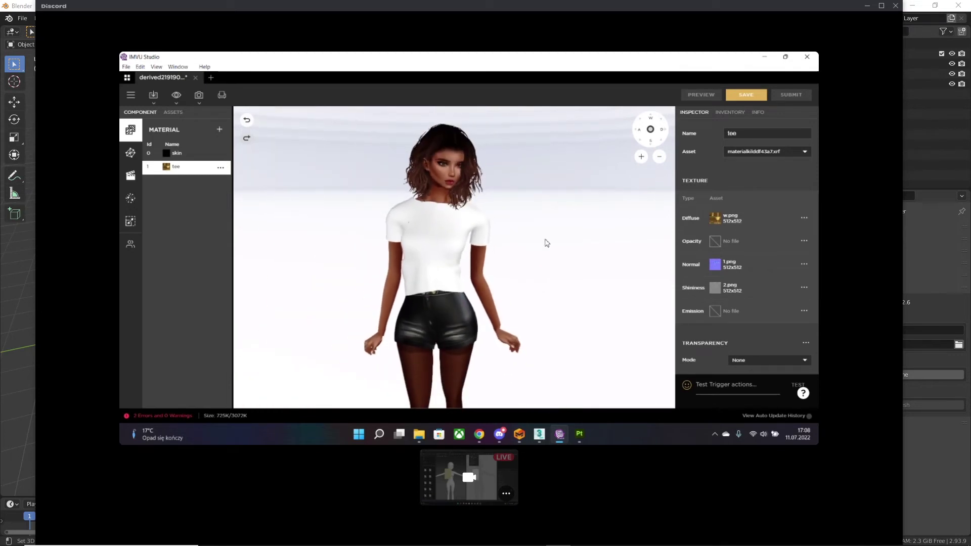
{"action": "left_click_drag", "start_coordinate": [537, 248], "coordinate": [476, 277]}
{"action": "scroll", "coordinate": [476, 278], "scroll_direction": "up", "scroll_amount": 5}
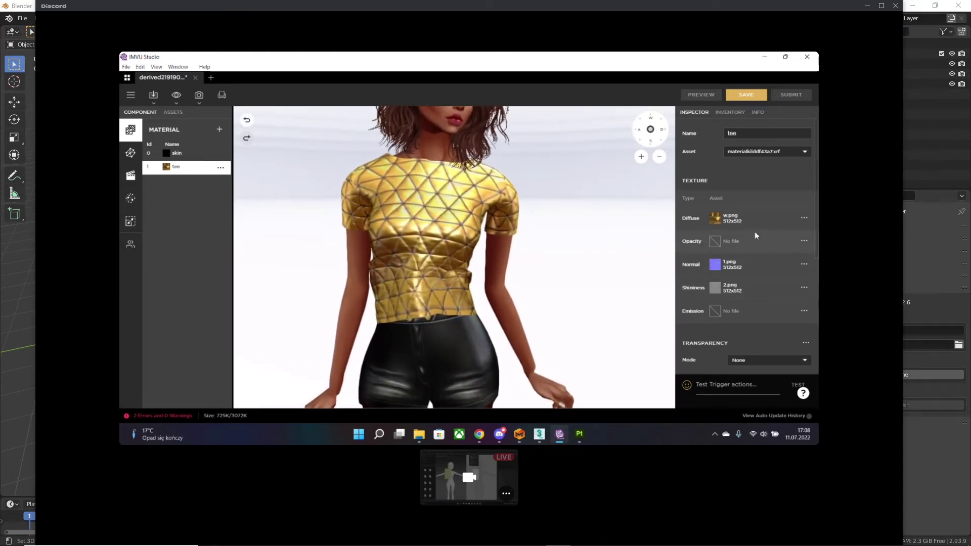
- Set the tee material's Fresnel Reflection to 100 and preview the shirt on the avatar from several angles
{"action": "scroll", "coordinate": [756, 236], "scroll_direction": "down", "scroll_amount": 5}
{"action": "scroll", "coordinate": [752, 252], "scroll_direction": "up", "scroll_amount": 5}
{"action": "scroll", "coordinate": [758, 237], "scroll_direction": "down", "scroll_amount": 4}
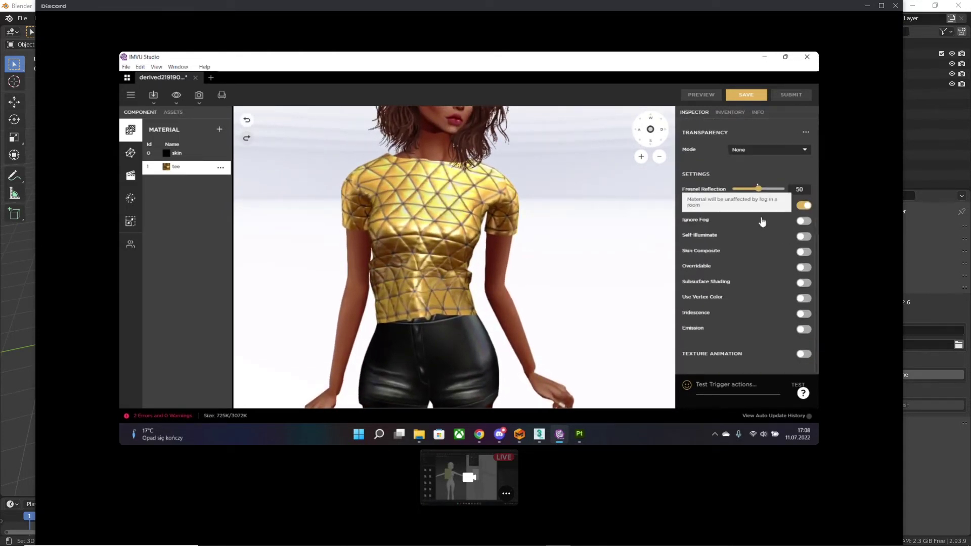
{"action": "left_click_drag", "start_coordinate": [758, 188], "coordinate": [784, 189]}
{"action": "left_click", "coordinate": [700, 96]}
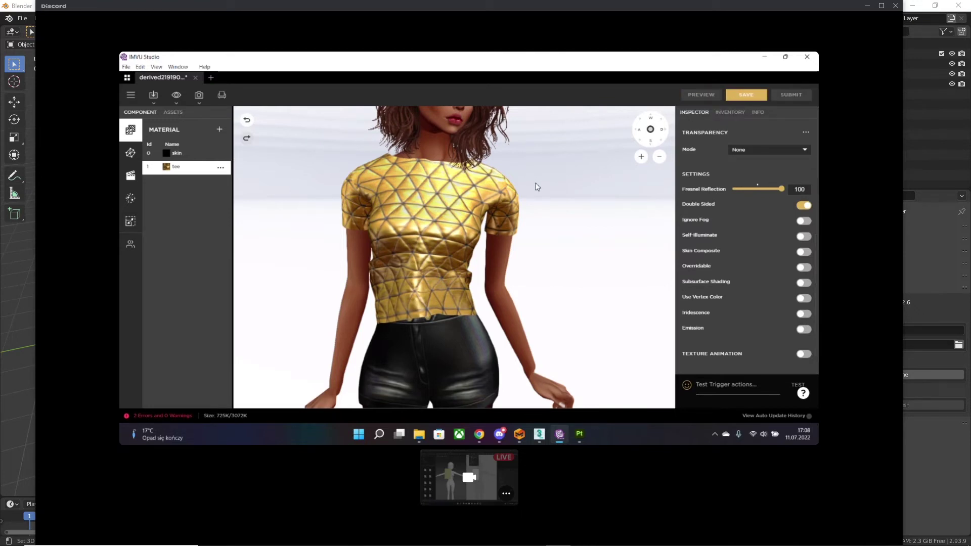
{"action": "left_click_drag", "start_coordinate": [535, 186], "coordinate": [361, 210]}
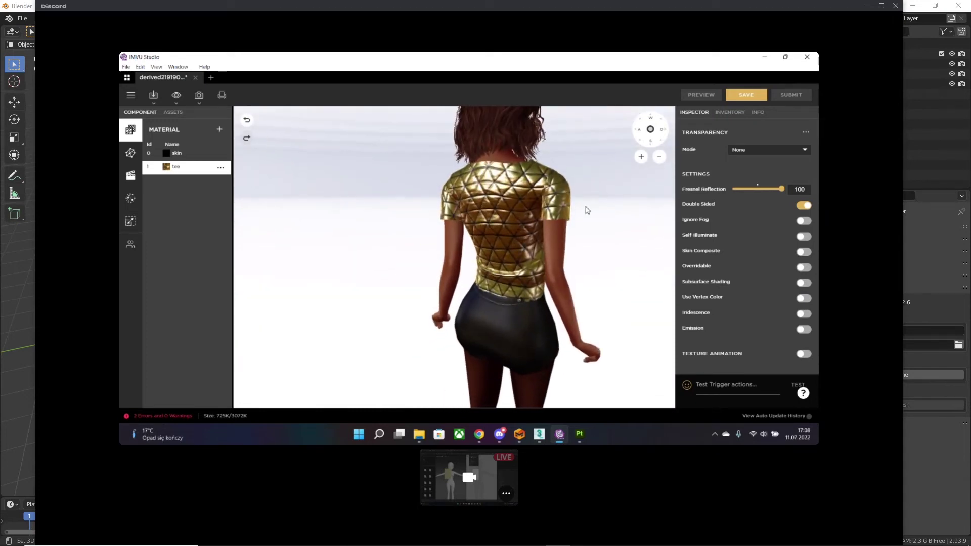
{"action": "left_click_drag", "start_coordinate": [585, 208], "coordinate": [606, 253]}
{"action": "scroll", "coordinate": [533, 251], "scroll_direction": "down", "scroll_amount": 5}
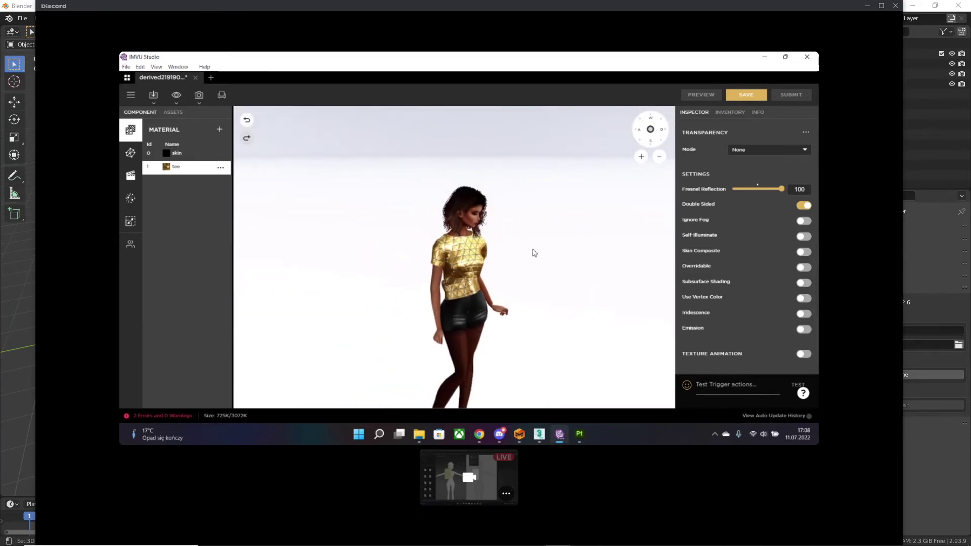
{"action": "scroll", "coordinate": [510, 261], "scroll_direction": "up", "scroll_amount": 8}
{"action": "left_click_drag", "start_coordinate": [510, 261], "coordinate": [531, 289]}
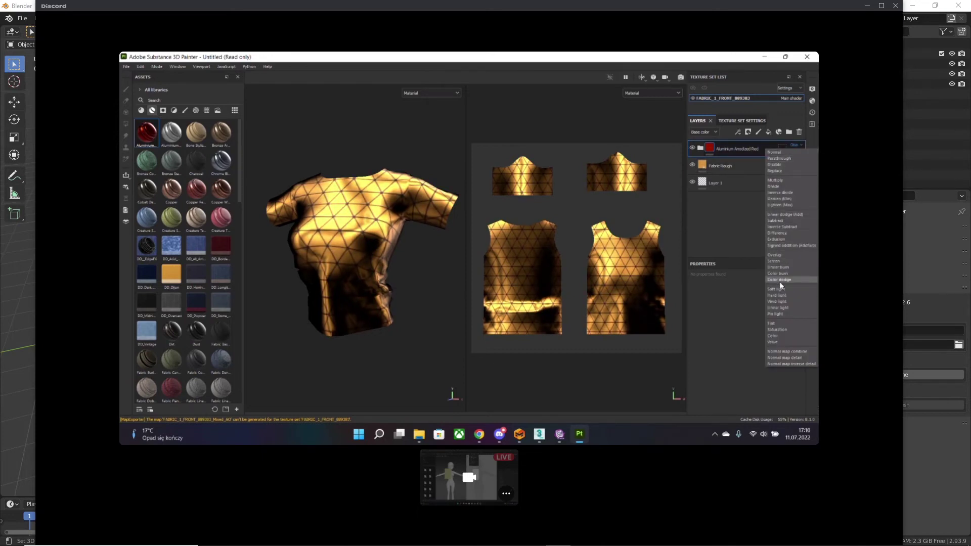
- Dismiss the layer's blending mode choices and browse the materials library for denim, fabric, leather and plastic materials
{"action": "left_click", "coordinate": [736, 265]}
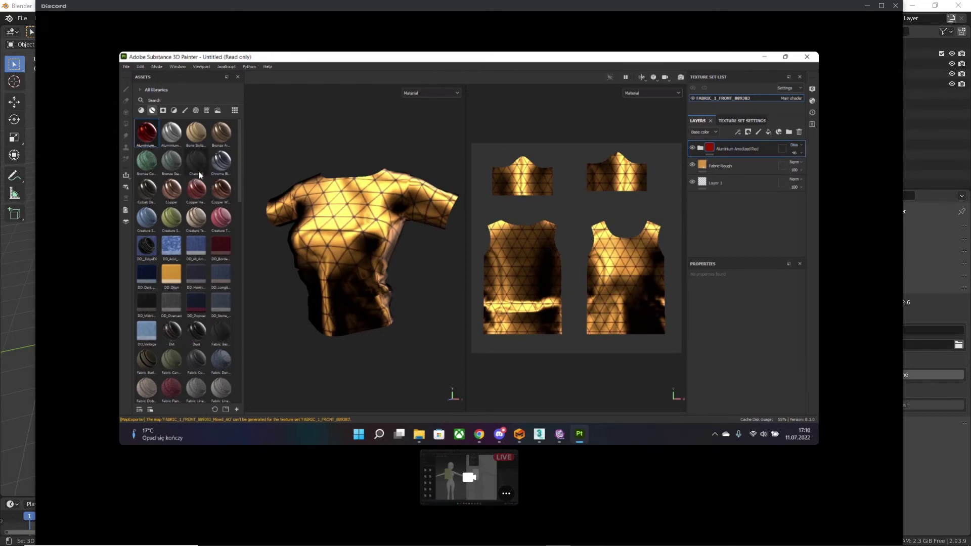
{"action": "left_click", "coordinate": [172, 254]}
{"action": "mouse_move", "coordinate": [178, 252]}
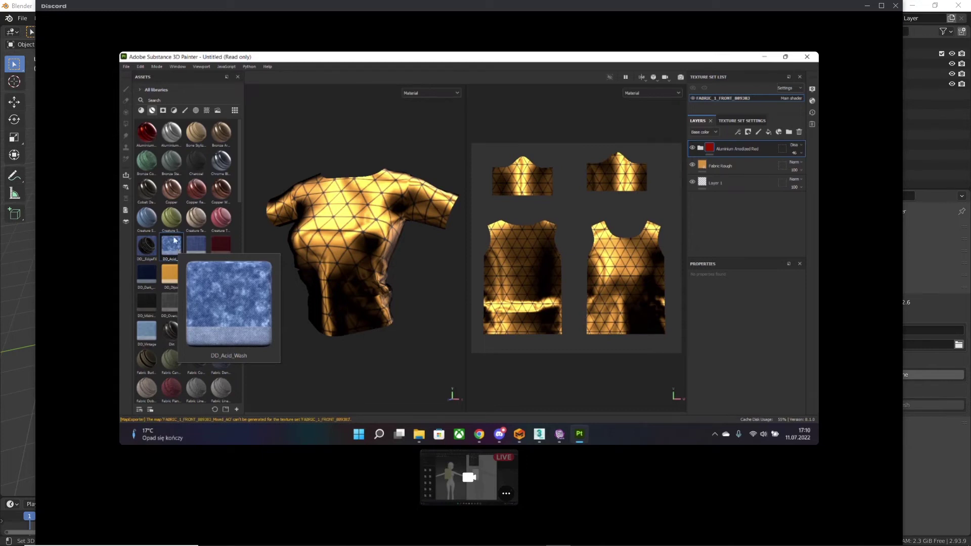
{"action": "scroll", "coordinate": [174, 240], "scroll_direction": "down", "scroll_amount": 5}
{"action": "scroll", "coordinate": [187, 248], "scroll_direction": "up", "scroll_amount": 5}
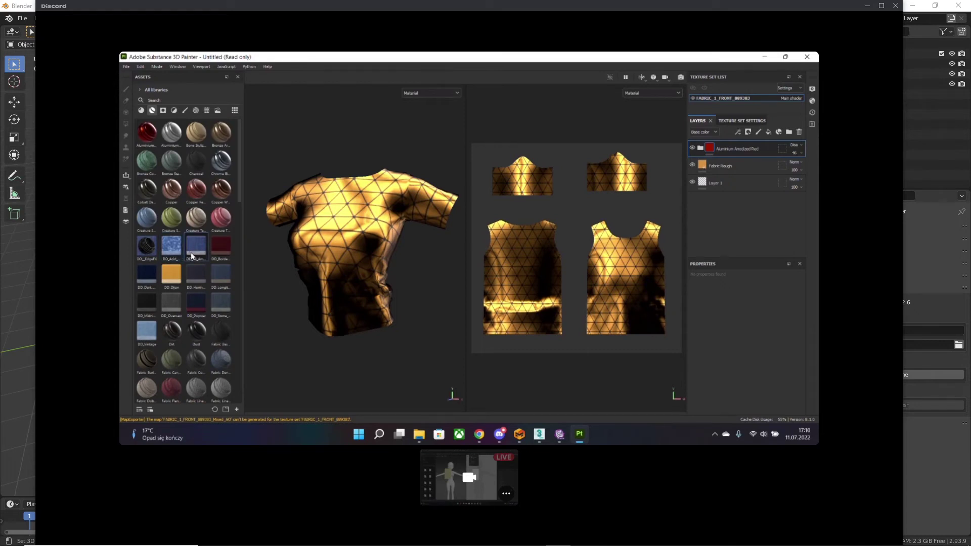
{"action": "scroll", "coordinate": [191, 256], "scroll_direction": "down", "scroll_amount": 5}
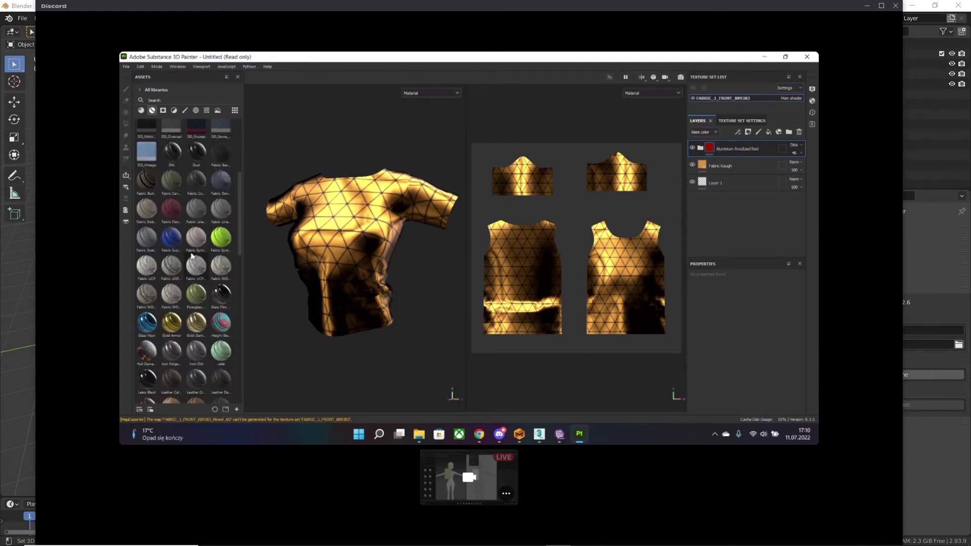
{"action": "scroll", "coordinate": [192, 256], "scroll_direction": "down", "scroll_amount": 8}
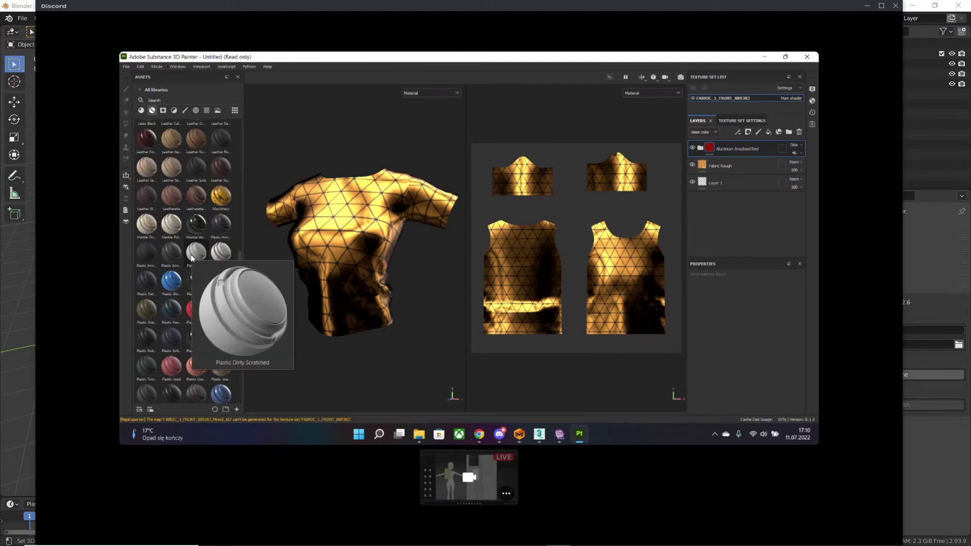
{"action": "scroll", "coordinate": [192, 258], "scroll_direction": "up", "scroll_amount": 8}
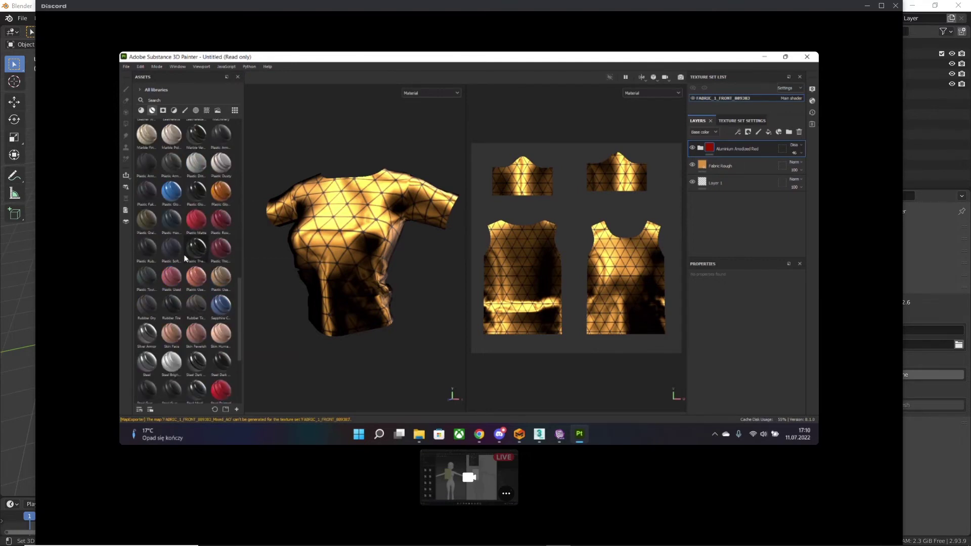
{"action": "scroll", "coordinate": [184, 258], "scroll_direction": "up", "scroll_amount": 5}
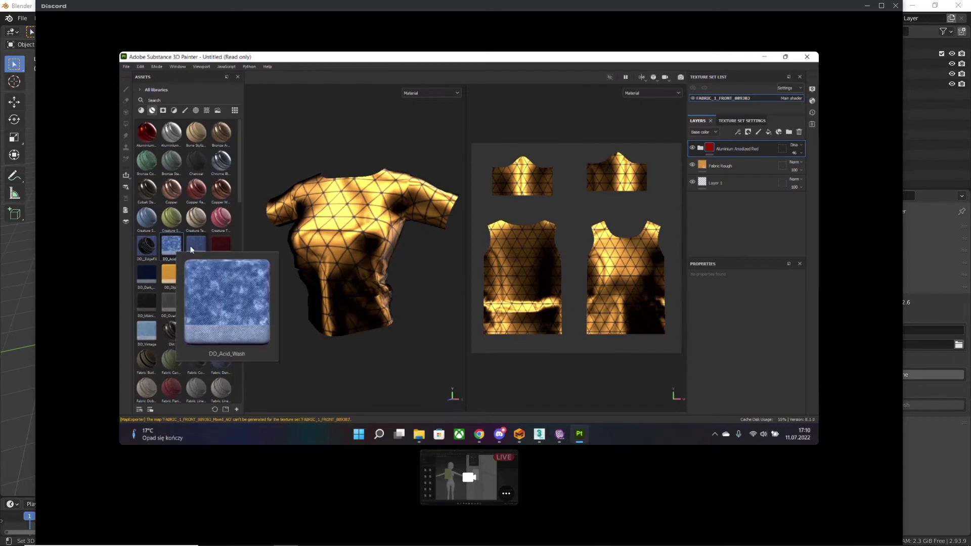
- Try the DD_All_American denim smart material on the shirt and undo it
{"action": "left_click_drag", "start_coordinate": [193, 249], "coordinate": [347, 225]}
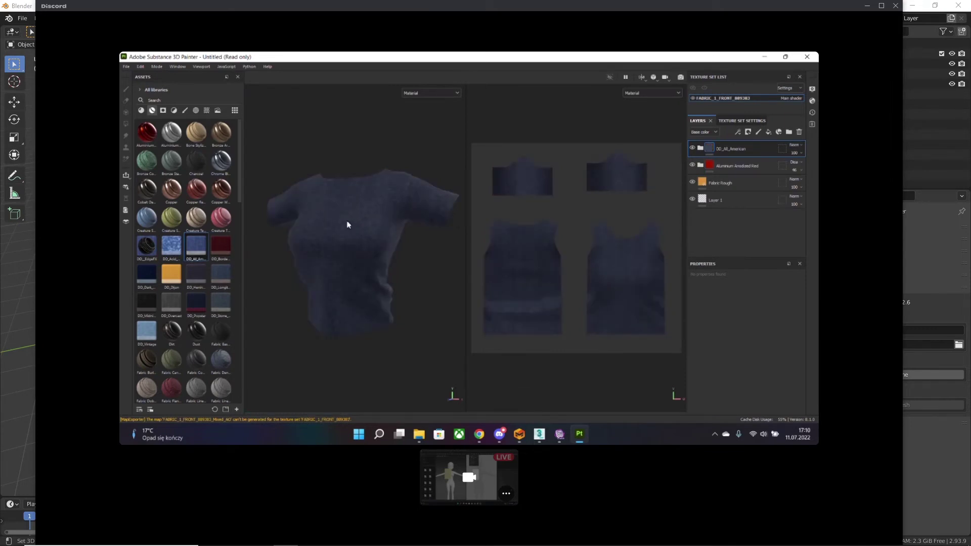
{"action": "key", "text": "ctrl+z"}
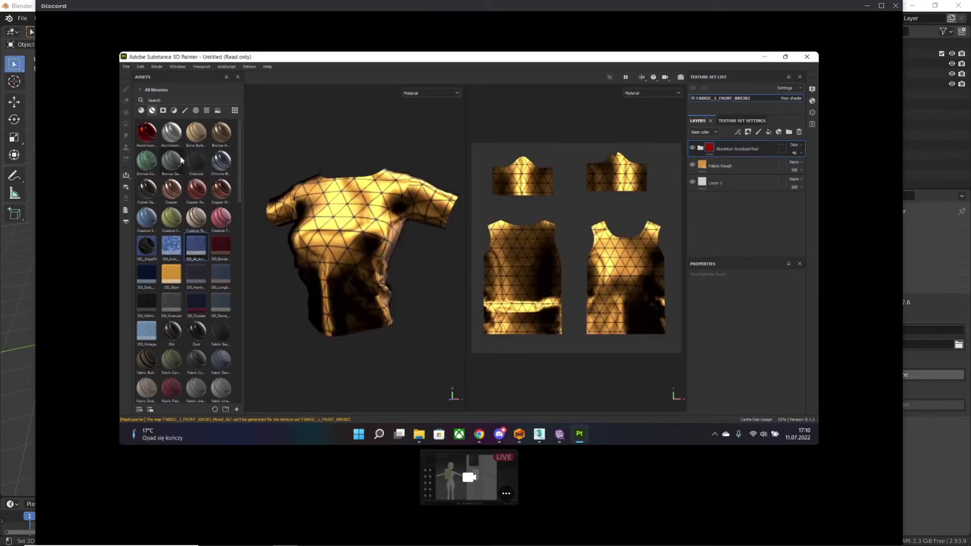
- Apply the Iron Diamond Armor material to the shirt as a new layer and set its roughness to 0.2
{"action": "left_click", "coordinate": [141, 110]}
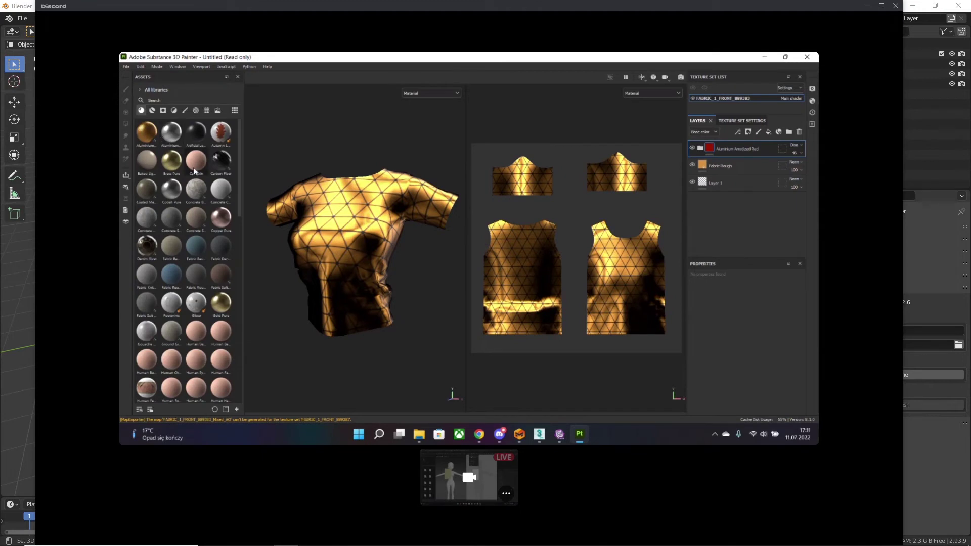
{"action": "scroll", "coordinate": [197, 200], "scroll_direction": "down", "scroll_amount": 5}
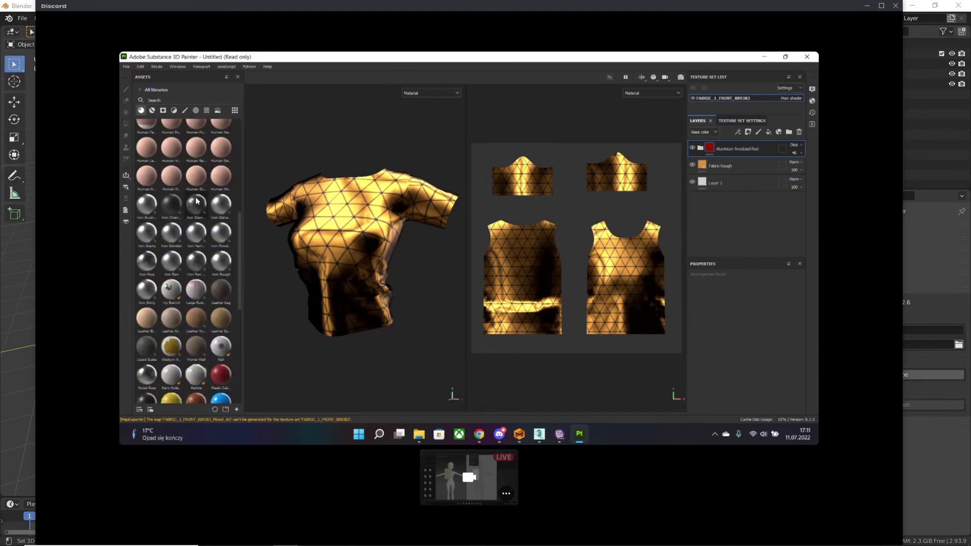
{"action": "left_click_drag", "start_coordinate": [199, 206], "coordinate": [325, 236]}
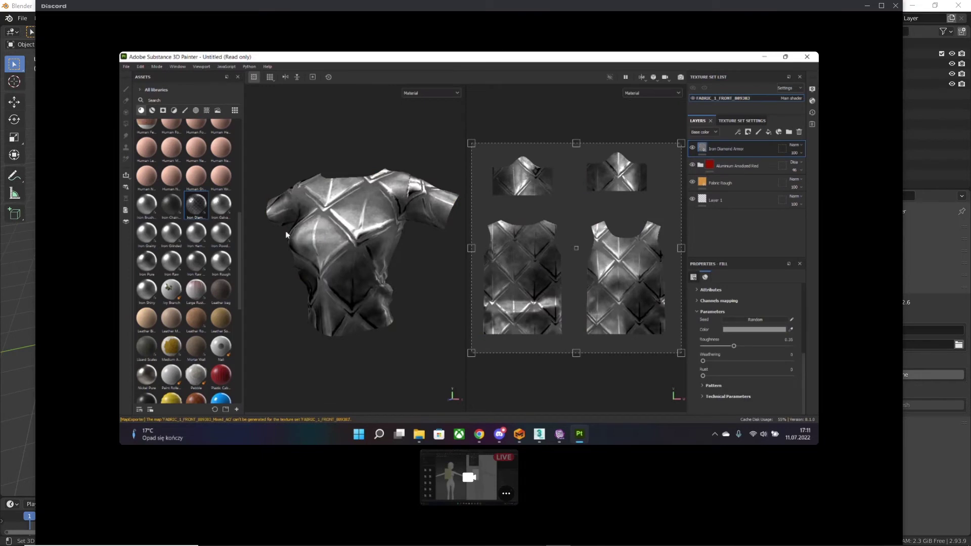
{"action": "left_click_drag", "start_coordinate": [736, 349], "coordinate": [715, 348]}
- Switch to IMVU Studio and view the gold shirt on the avatar from another angle
{"action": "left_click", "coordinate": [556, 437]}
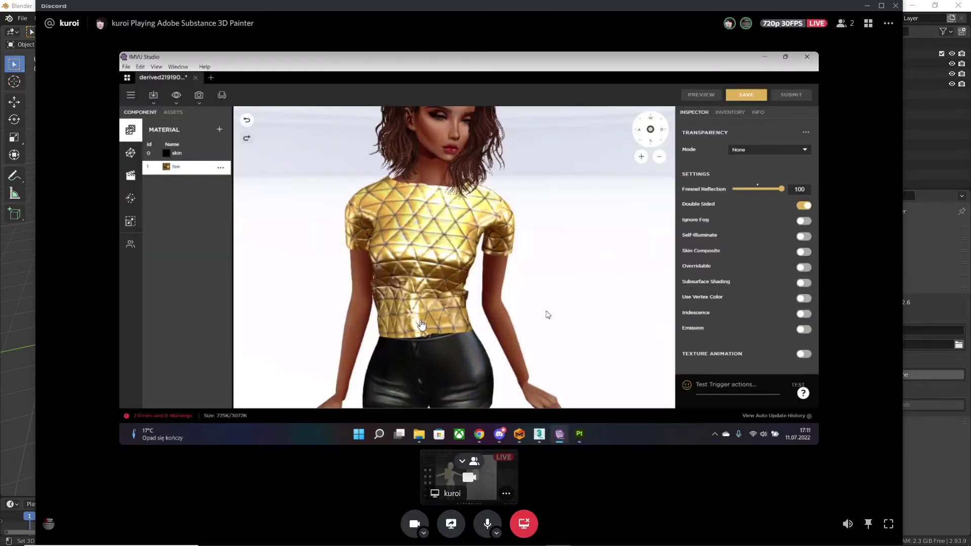
{"action": "left_click_drag", "start_coordinate": [548, 314], "coordinate": [568, 273]}
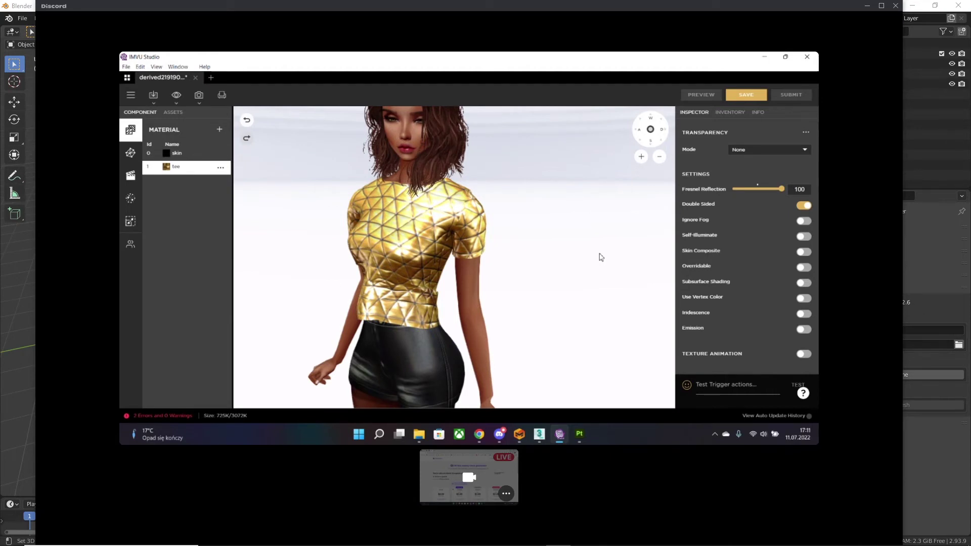
- Switch back to Substance 3D Painter, apply the blue Fabric Rough material to the shirt, and inspect its weave up close
{"action": "left_click", "coordinate": [579, 434]}
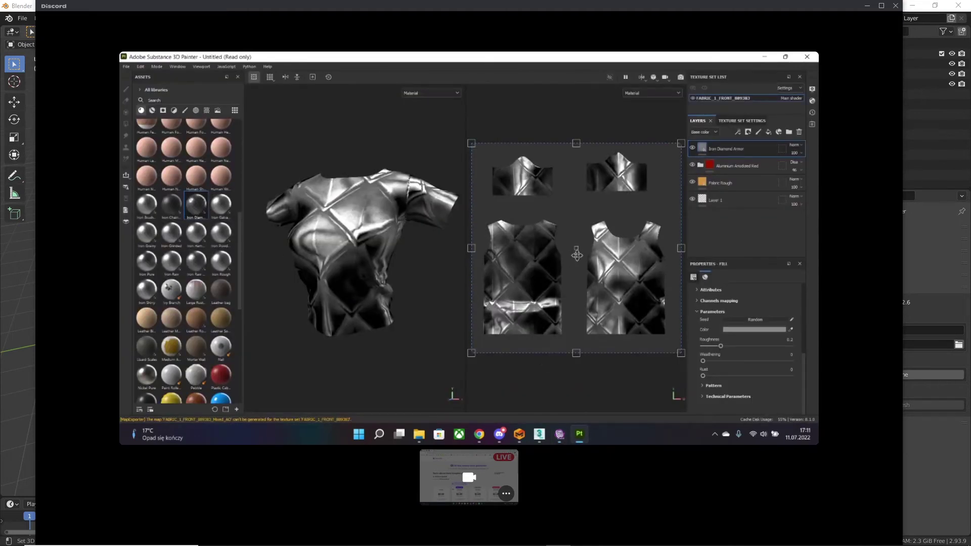
{"action": "scroll", "coordinate": [329, 262], "scroll_direction": "down", "scroll_amount": 1}
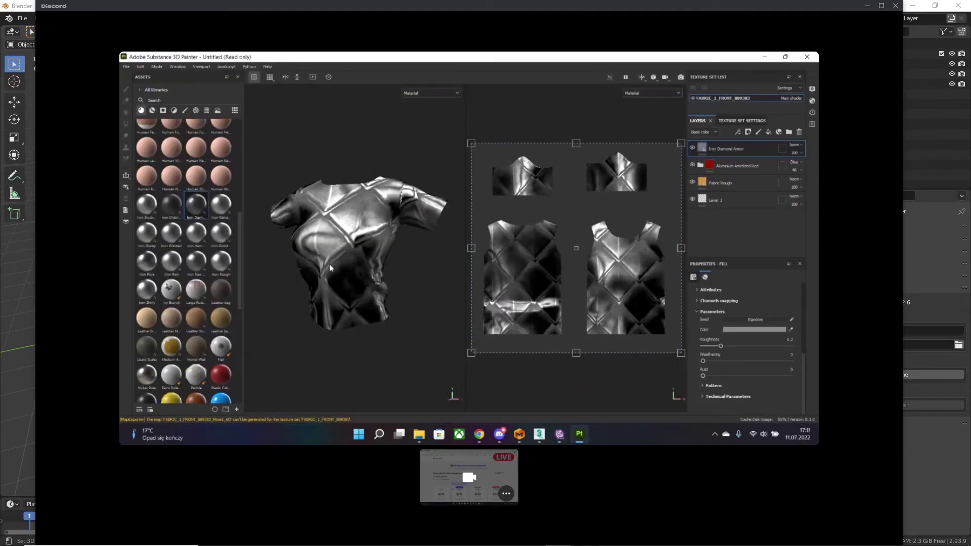
{"action": "scroll", "coordinate": [329, 265], "scroll_direction": "down", "scroll_amount": 2}
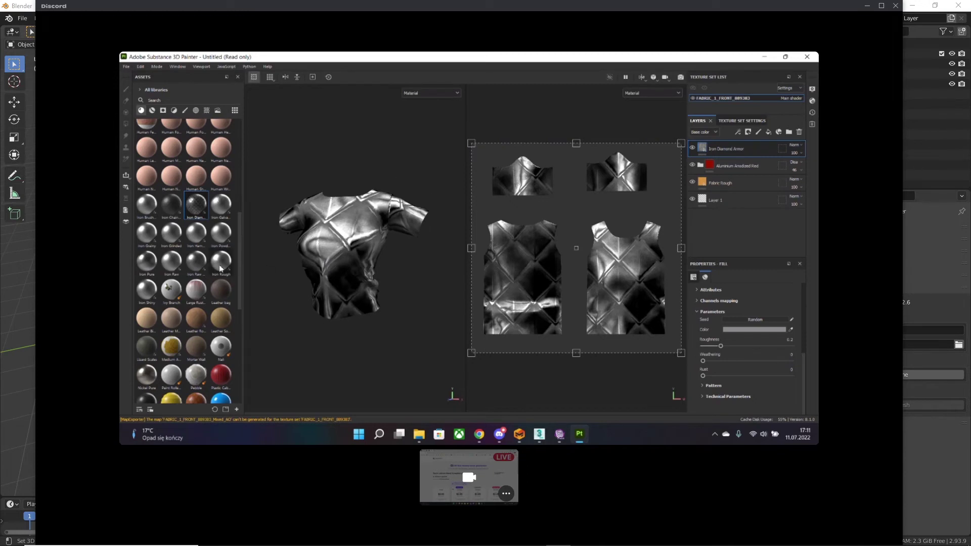
{"action": "scroll", "coordinate": [195, 243], "scroll_direction": "up", "scroll_amount": 5}
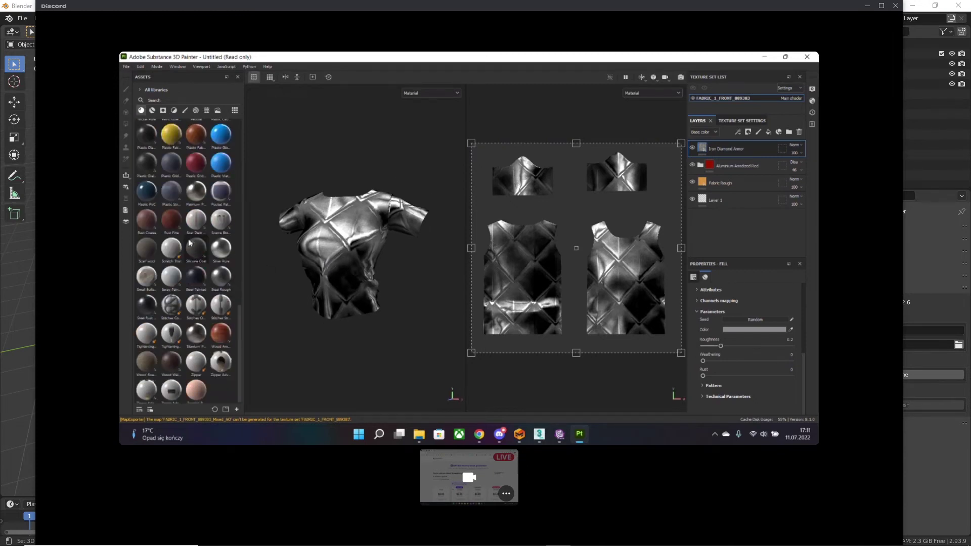
{"action": "left_click_drag", "start_coordinate": [171, 275], "coordinate": [326, 251]}
{"action": "scroll", "coordinate": [336, 250], "scroll_direction": "up", "scroll_amount": 5}
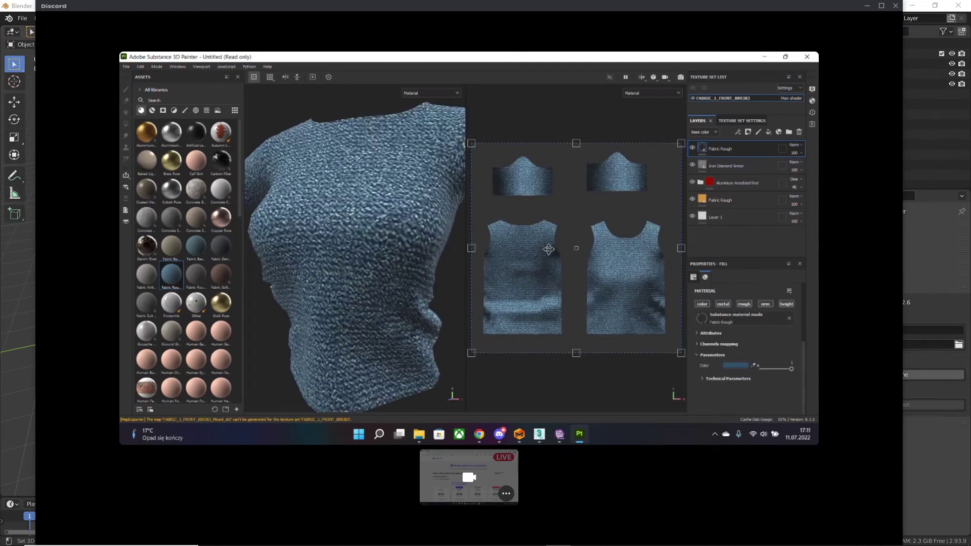
{"action": "scroll", "coordinate": [404, 239], "scroll_direction": "up", "scroll_amount": 4}
{"action": "scroll", "coordinate": [396, 233], "scroll_direction": "down", "scroll_amount": 5}
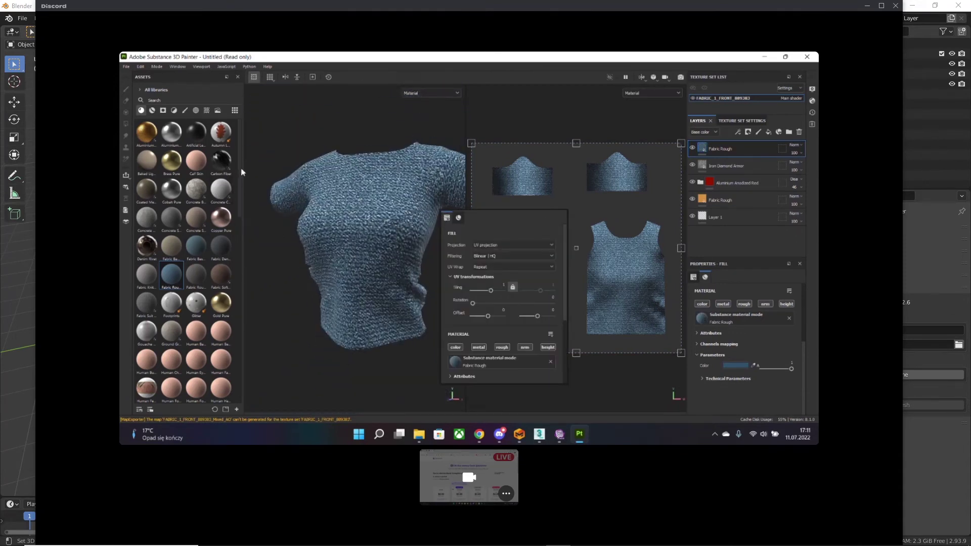
- Try a Human Female face material on the shirt's top fill layer and undo it
{"action": "left_click", "coordinate": [146, 388]}
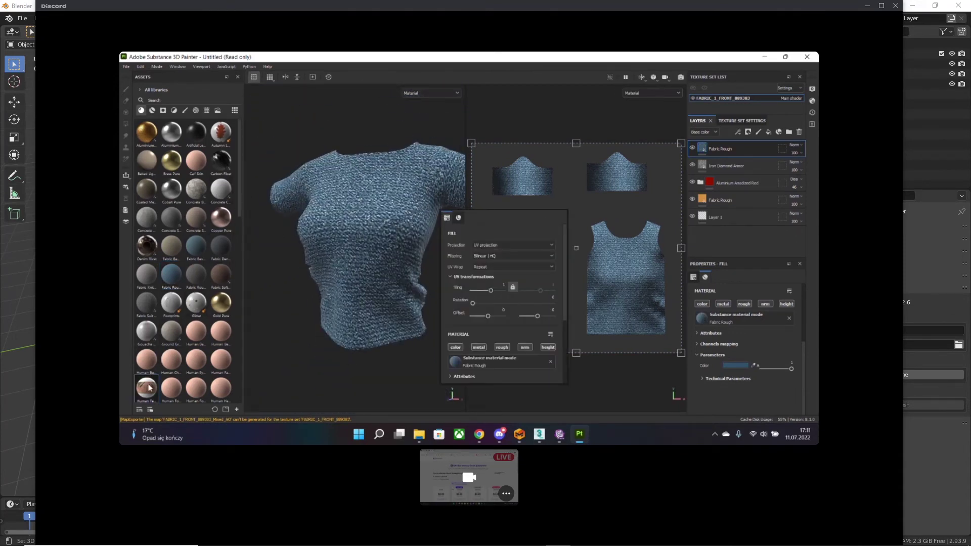
{"action": "left_click", "coordinate": [198, 305]}
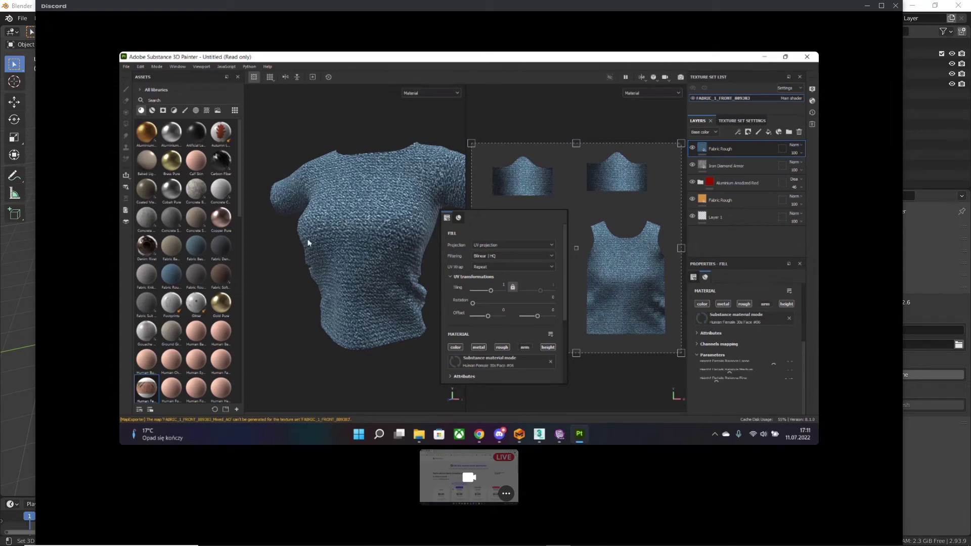
{"action": "key", "text": "ctrl+z"}
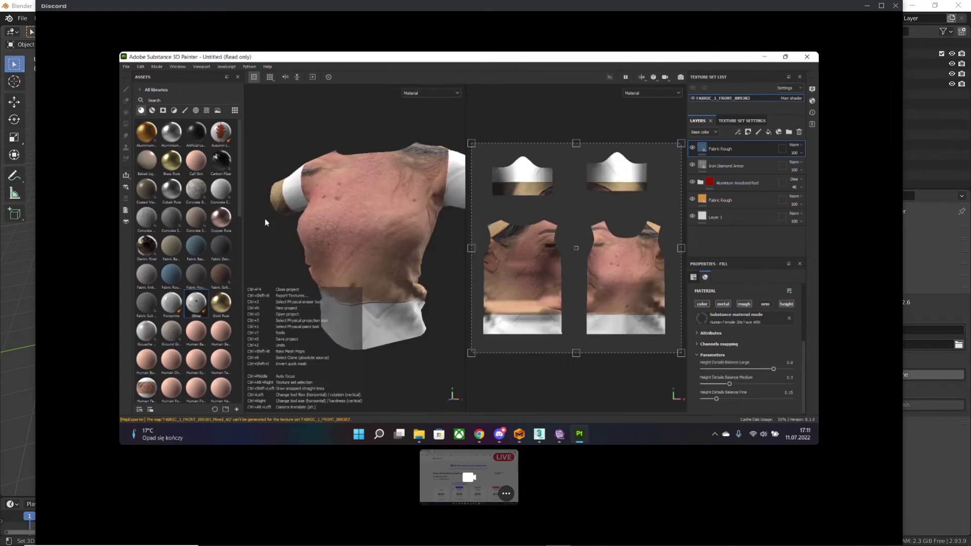
{"action": "key", "text": "ctrl+z"}
- Try the Scarce Blood Leaks material on the shirt and undo it
{"action": "scroll", "coordinate": [215, 313], "scroll_direction": "down", "scroll_amount": 10}
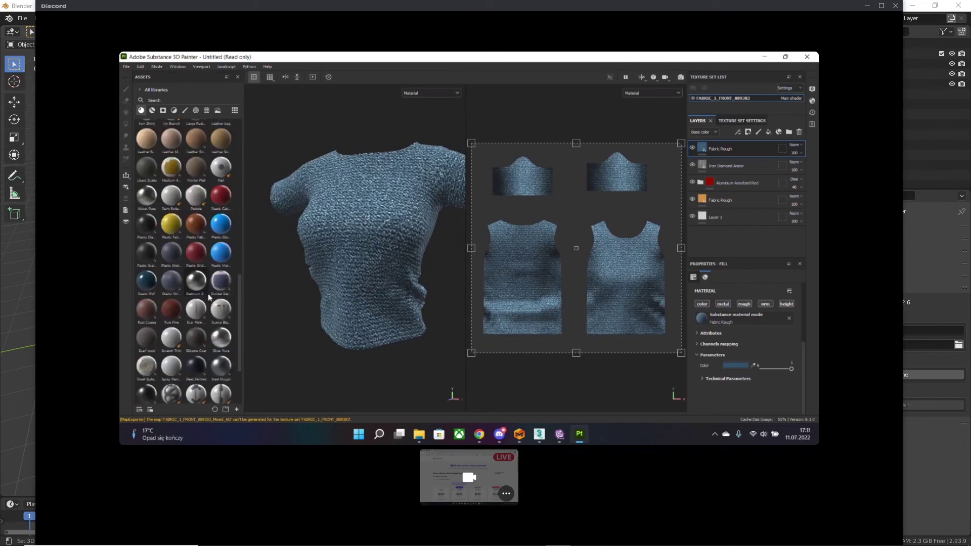
{"action": "mouse_move", "coordinate": [215, 313]}
{"action": "left_mouse_down"}
{"action": "mouse_move", "coordinate": [354, 283]}
{"action": "mouse_move", "coordinate": [351, 223]}
{"action": "left_mouse_up"}
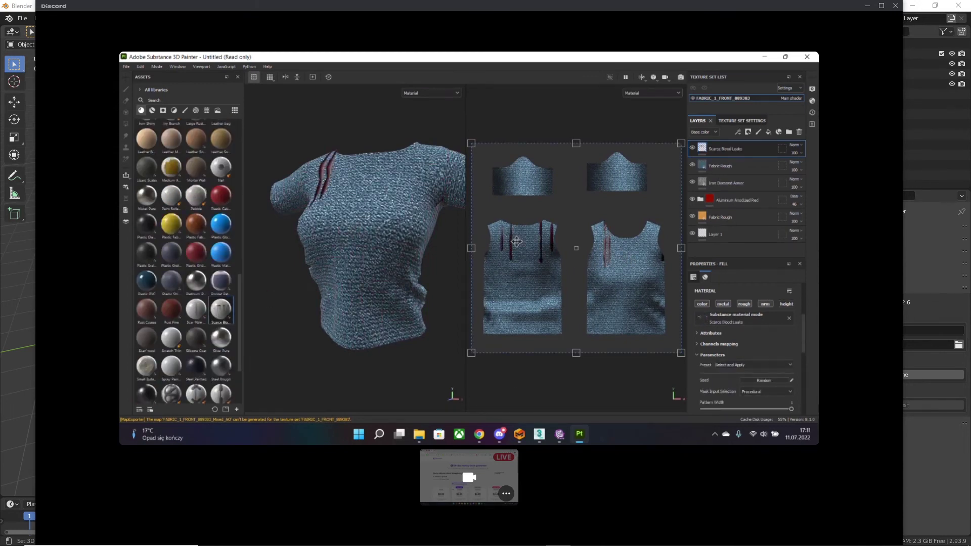
{"action": "key", "text": "ctrl+z"}
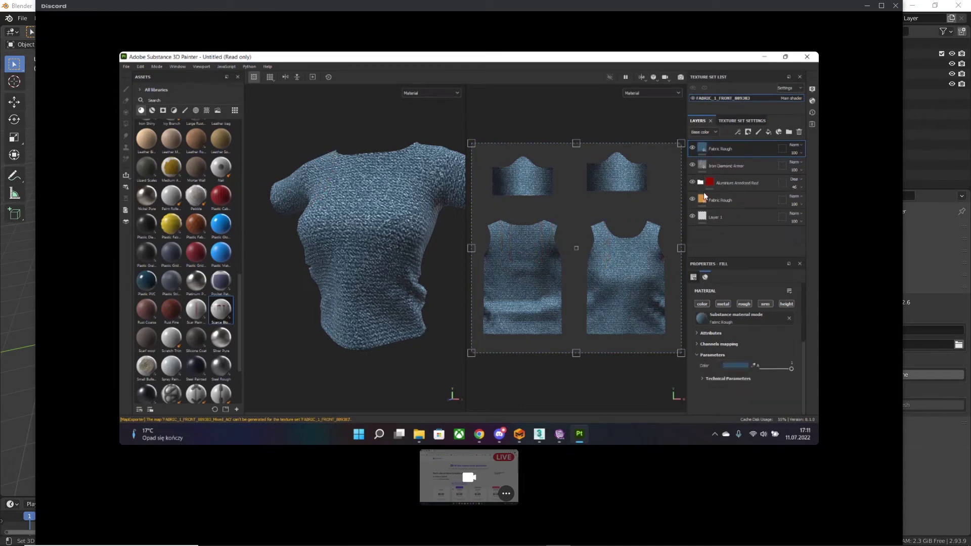
- Choose the Fibers Sparse brush and paint a white zigzag stroke down the shirt's front on a new layer
{"action": "left_click", "coordinate": [186, 112]}
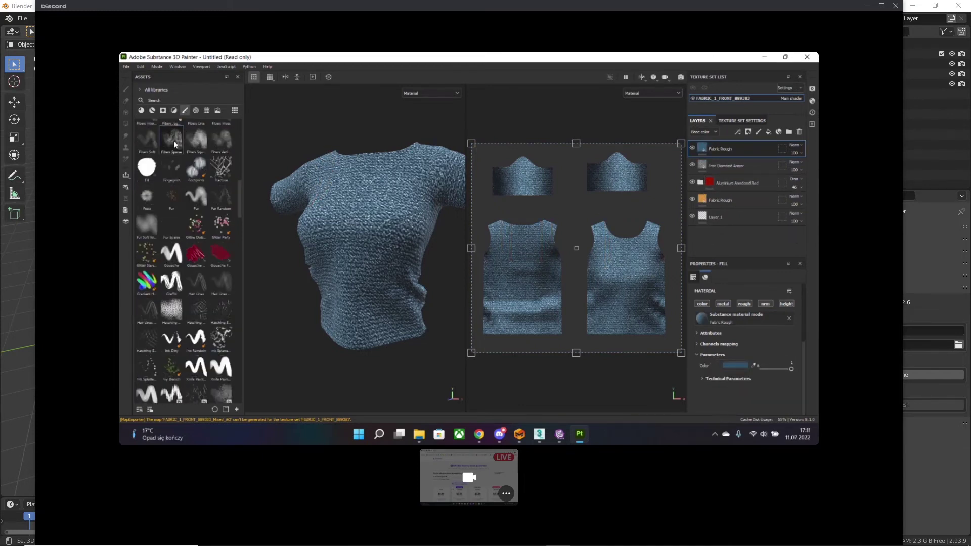
{"action": "mouse_move", "coordinate": [337, 199]}
{"action": "left_mouse_down"}
{"action": "mouse_move", "coordinate": [384, 212]}
{"action": "mouse_move", "coordinate": [349, 225]}
{"action": "mouse_move", "coordinate": [381, 324]}
{"action": "left_mouse_up"}
{"action": "left_click", "coordinate": [440, 403]}
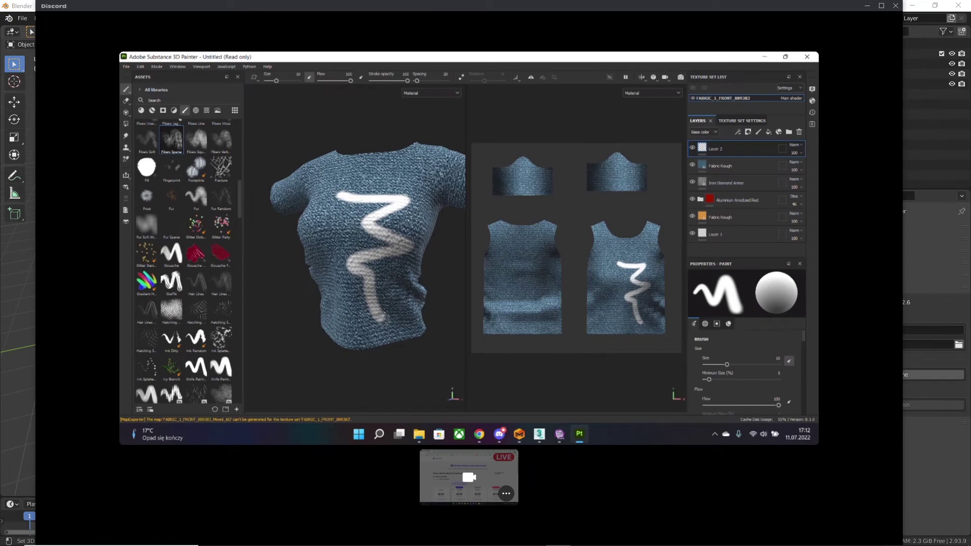
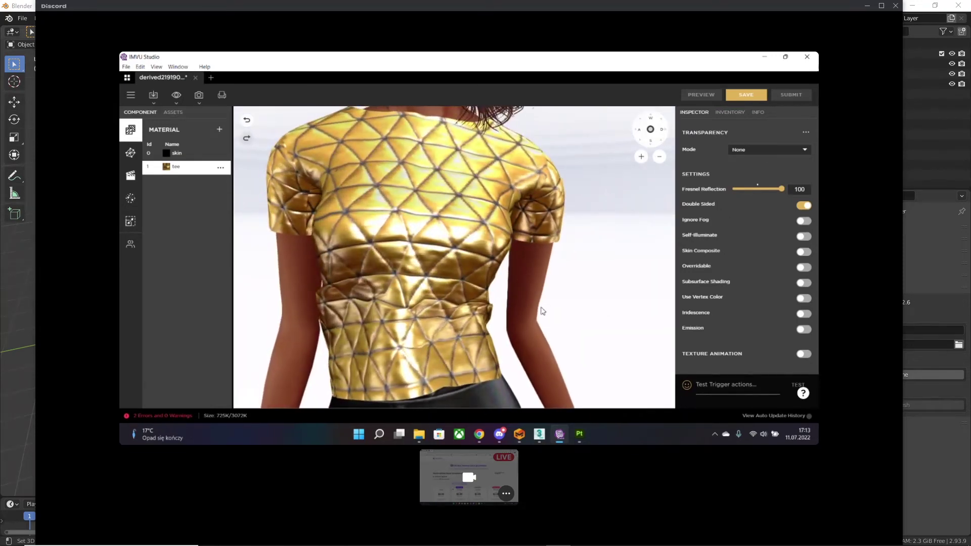
- View the gold shirt on the avatar from far and near in IMVU Studio and review the tee material's assigned textures
{"action": "scroll", "coordinate": [543, 306], "scroll_direction": "down", "scroll_amount": 10}
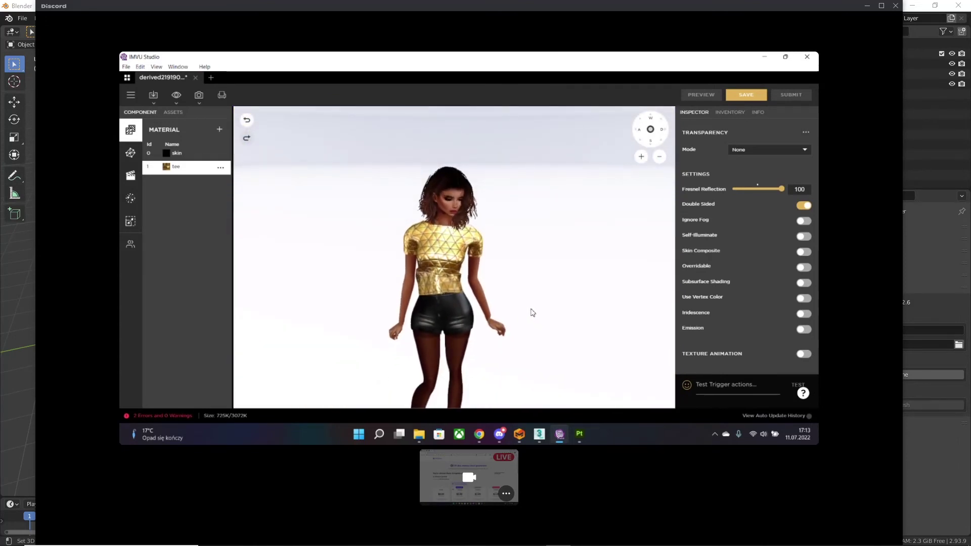
{"action": "scroll", "coordinate": [533, 312], "scroll_direction": "up", "scroll_amount": 10}
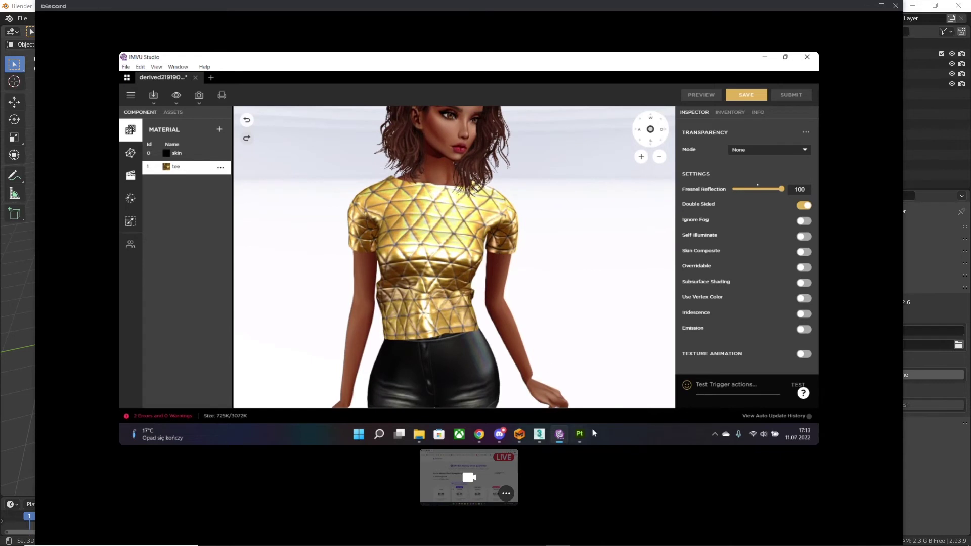
{"action": "mouse_move", "coordinate": [580, 436]}
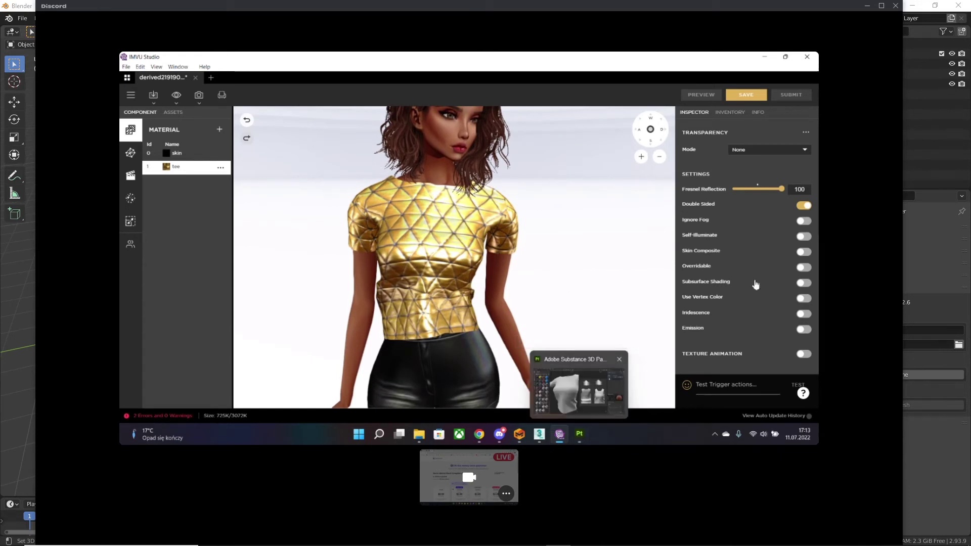
{"action": "scroll", "coordinate": [754, 284], "scroll_direction": "up", "scroll_amount": 4}
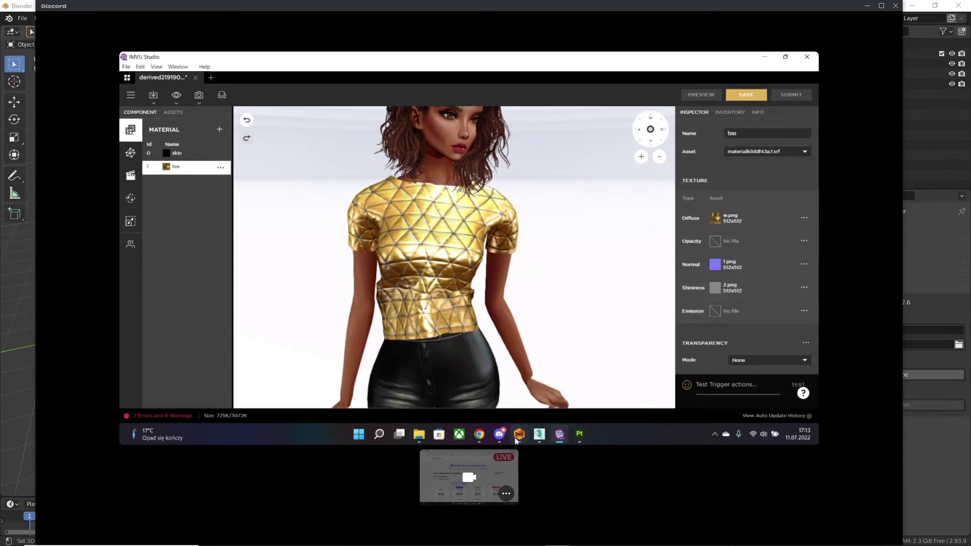
- Open the export folder, view the Base_color texture image of the FABRIC_1_FRONT set, and close it
{"action": "mouse_move", "coordinate": [413, 439]}
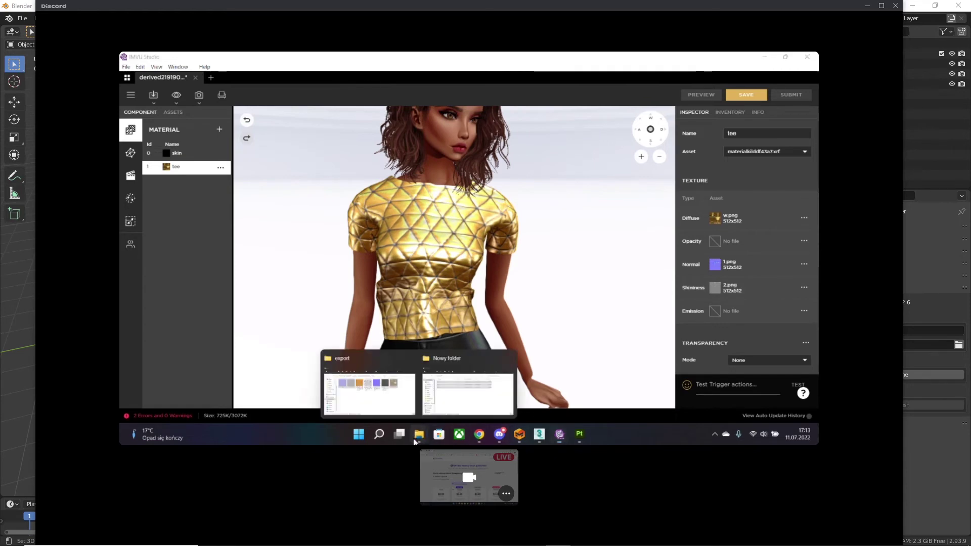
{"action": "left_click", "coordinate": [376, 404]}
{"action": "double_click", "coordinate": [290, 201]}
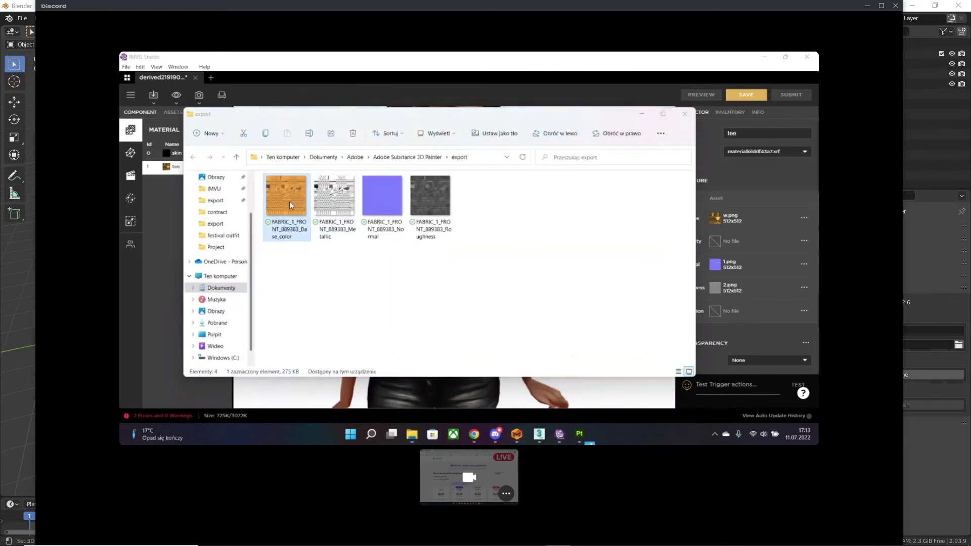
{"action": "left_click", "coordinate": [808, 57]}
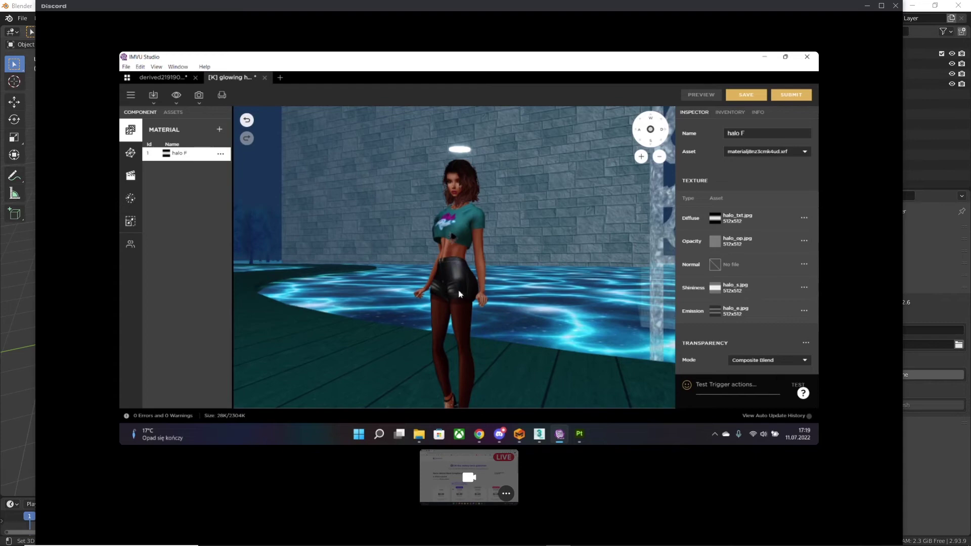
- Examine the glowing halo product on the avatar in IMVU Studio from several angles and distances
{"action": "left_click_drag", "start_coordinate": [485, 199], "coordinate": [615, 268]}
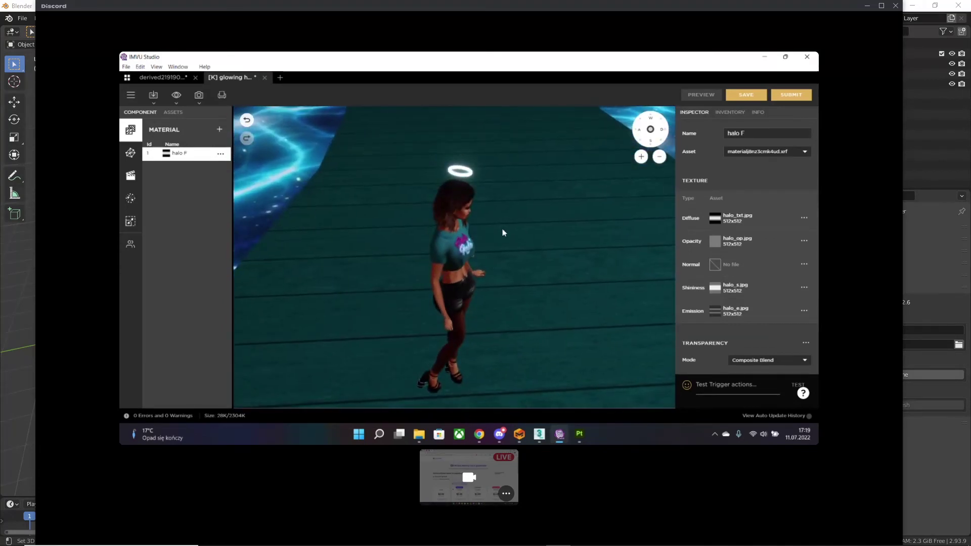
{"action": "scroll", "coordinate": [501, 227], "scroll_direction": "down", "scroll_amount": 2}
{"action": "scroll", "coordinate": [504, 226], "scroll_direction": "up", "scroll_amount": 4}
{"action": "left_click_drag", "start_coordinate": [505, 225], "coordinate": [438, 154]}
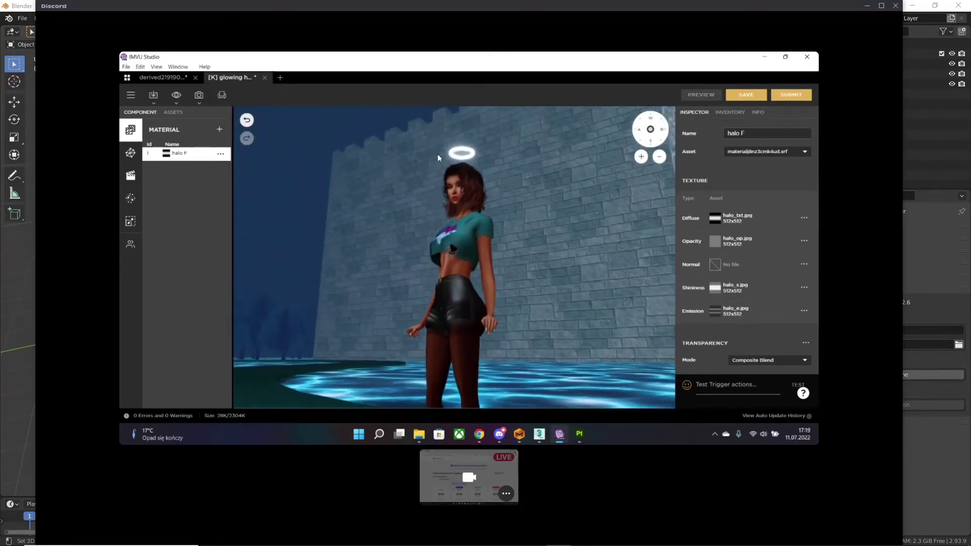
{"action": "left_click_drag", "start_coordinate": [503, 167], "coordinate": [377, 217]}
{"action": "mouse_move", "coordinate": [533, 266]}
{"action": "left_mouse_down"}
{"action": "mouse_move", "coordinate": [335, 261]}
{"action": "mouse_move", "coordinate": [526, 290]}
{"action": "mouse_move", "coordinate": [523, 329]}
{"action": "mouse_move", "coordinate": [427, 270]}
{"action": "mouse_move", "coordinate": [263, 275]}
{"action": "mouse_move", "coordinate": [615, 269]}
{"action": "mouse_move", "coordinate": [423, 271]}
{"action": "mouse_move", "coordinate": [533, 272]}
{"action": "left_mouse_up"}
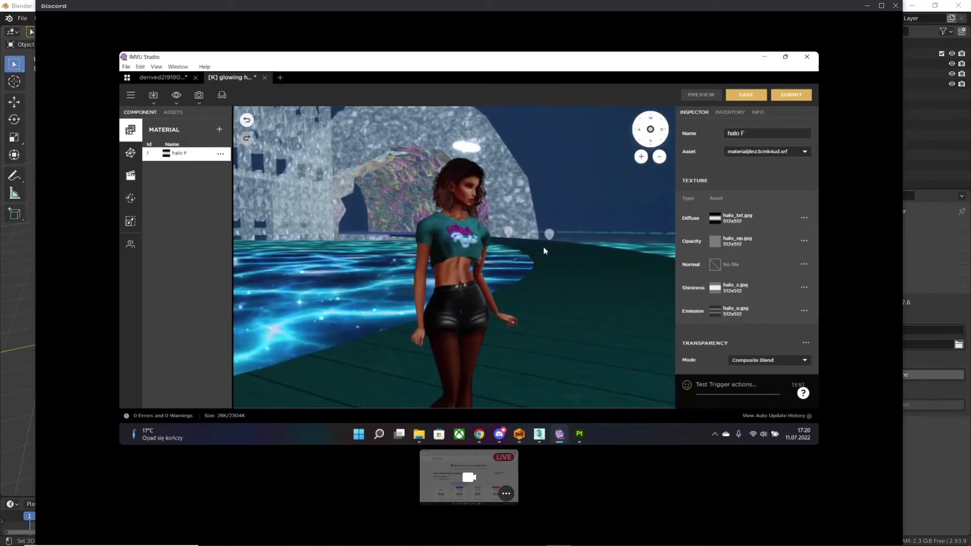
{"action": "scroll", "coordinate": [544, 246], "scroll_direction": "up", "scroll_amount": 2}
{"action": "scroll", "coordinate": [544, 246], "scroll_direction": "up", "scroll_amount": 2}
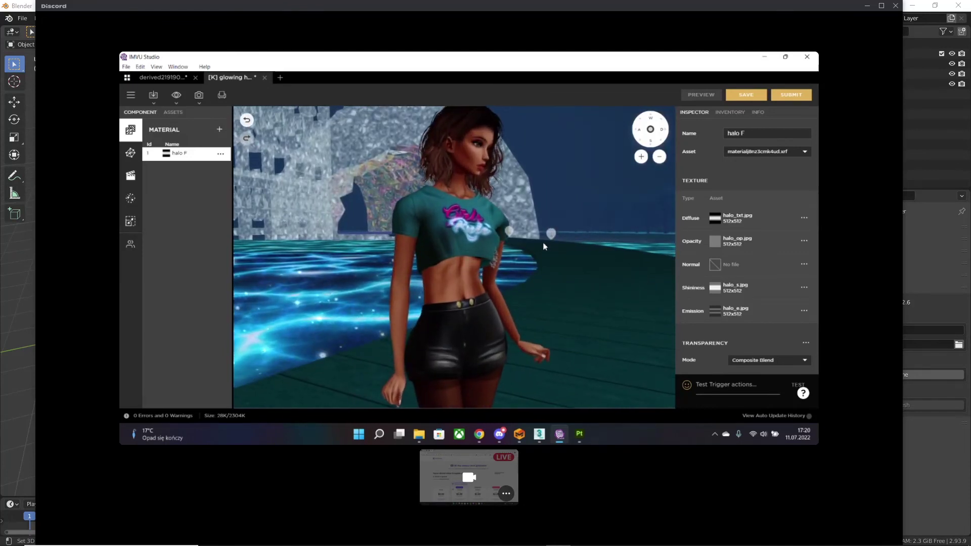
{"action": "scroll", "coordinate": [544, 246], "scroll_direction": "down", "scroll_amount": 4}
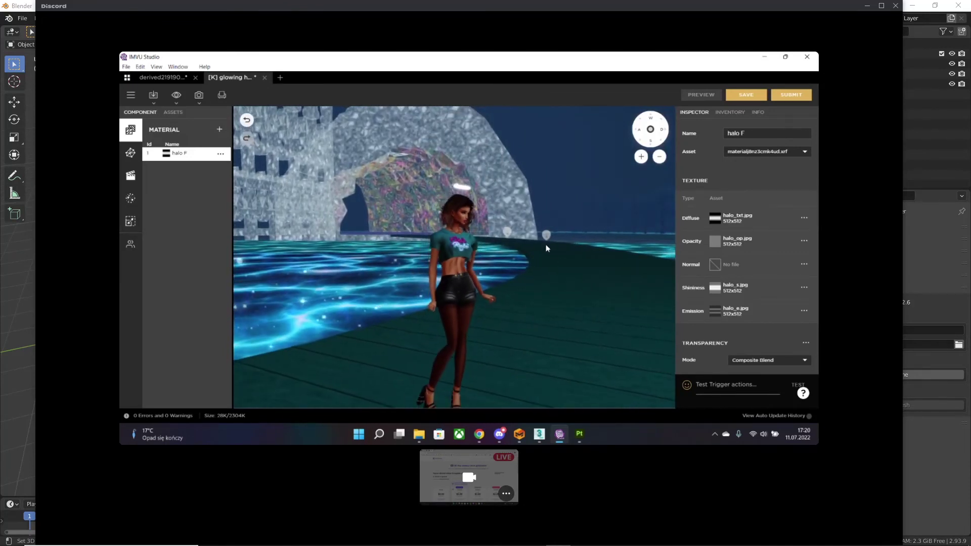
{"action": "left_click_drag", "start_coordinate": [545, 244], "coordinate": [504, 259]}
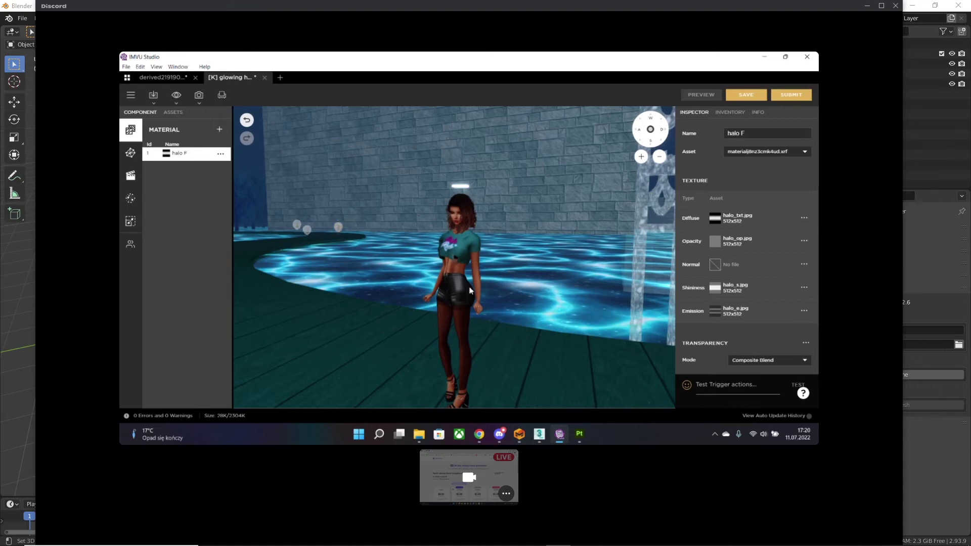
- Open the cropped jumper product in IMVU Studio and examine it on the avatar up close, from the side and from afar
{"action": "left_click", "coordinate": [520, 435]}
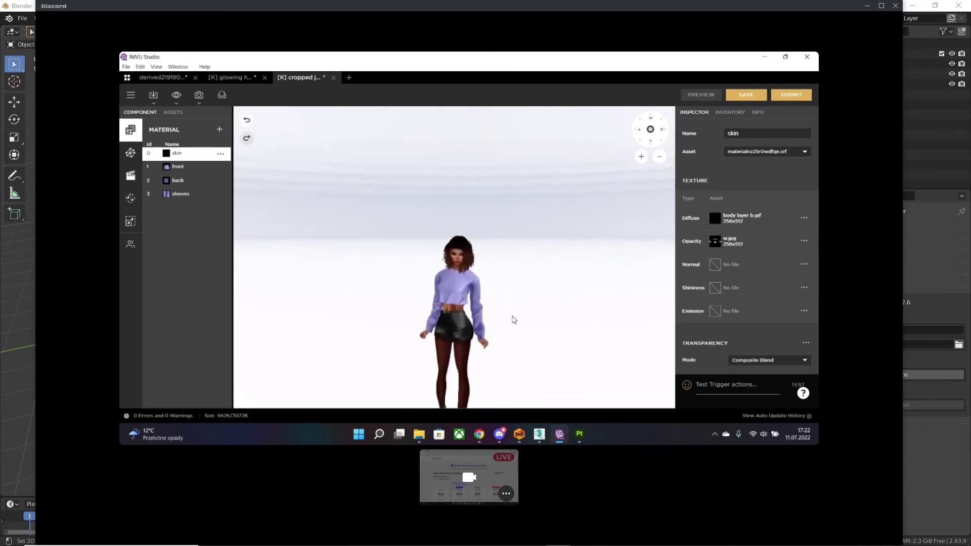
{"action": "scroll", "coordinate": [514, 319], "scroll_direction": "up", "scroll_amount": 6}
{"action": "right_click_drag", "start_coordinate": [568, 331], "coordinate": [550, 182]}
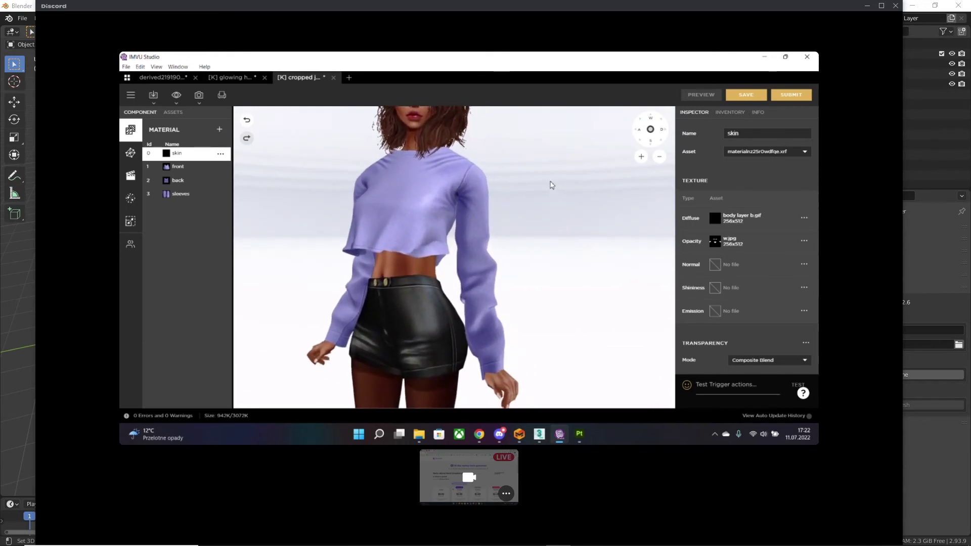
{"action": "left_click_drag", "start_coordinate": [502, 217], "coordinate": [627, 228]}
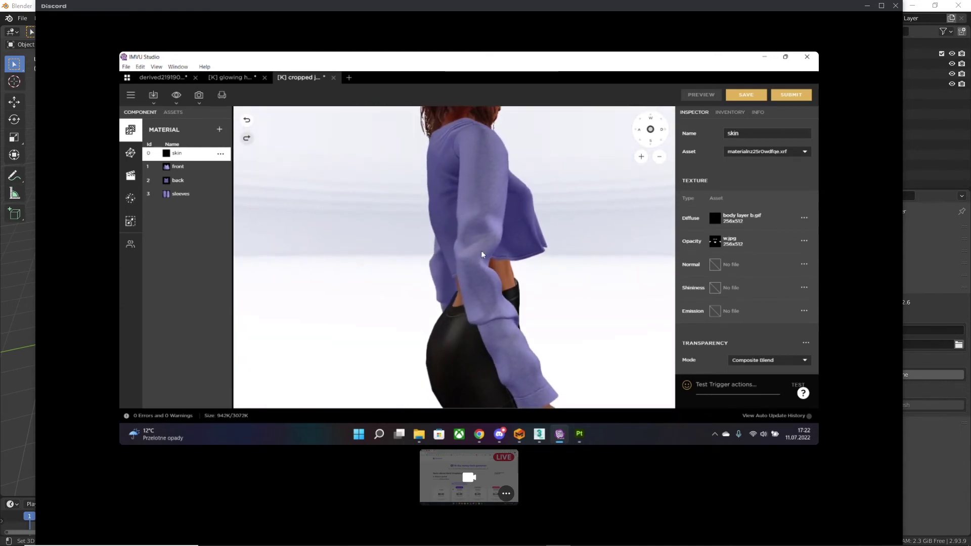
{"action": "left_click_drag", "start_coordinate": [482, 254], "coordinate": [566, 268]}
{"action": "scroll", "coordinate": [553, 284], "scroll_direction": "down", "scroll_amount": 5}
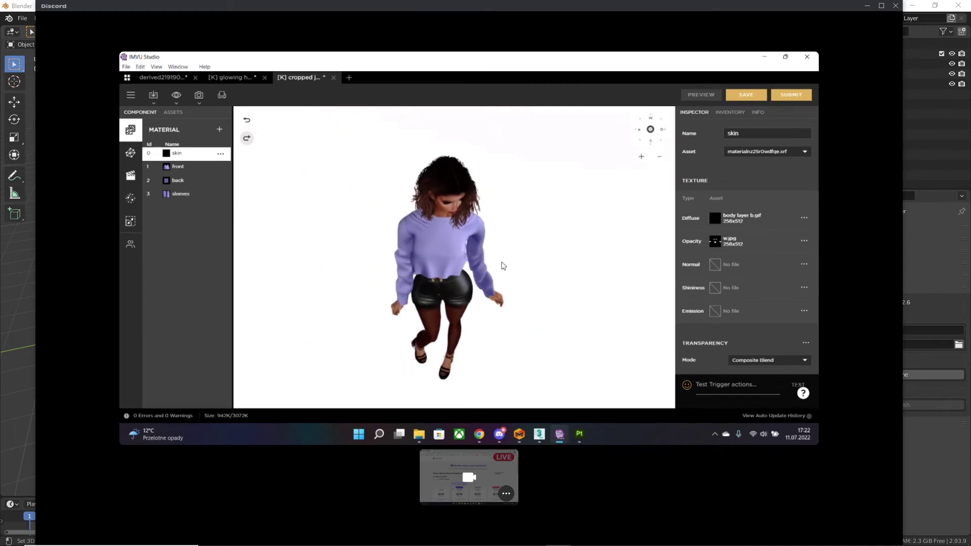
- Filter the inventory to Avatars, apply the female Model Walk avatar, and turn the view to see the jumper in motion
{"action": "left_click", "coordinate": [757, 119]}
{"action": "left_click", "coordinate": [729, 112]}
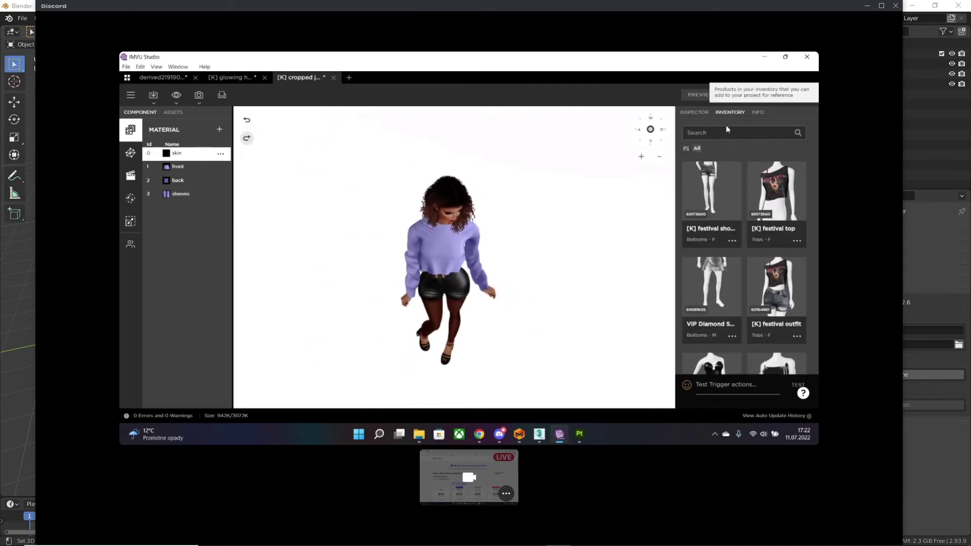
{"action": "left_click", "coordinate": [687, 149]}
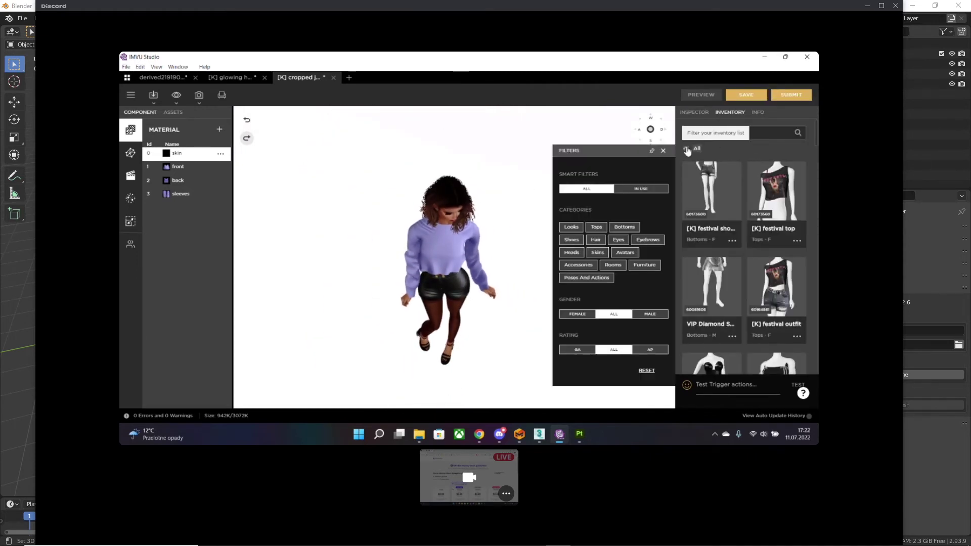
{"action": "left_click", "coordinate": [622, 253]}
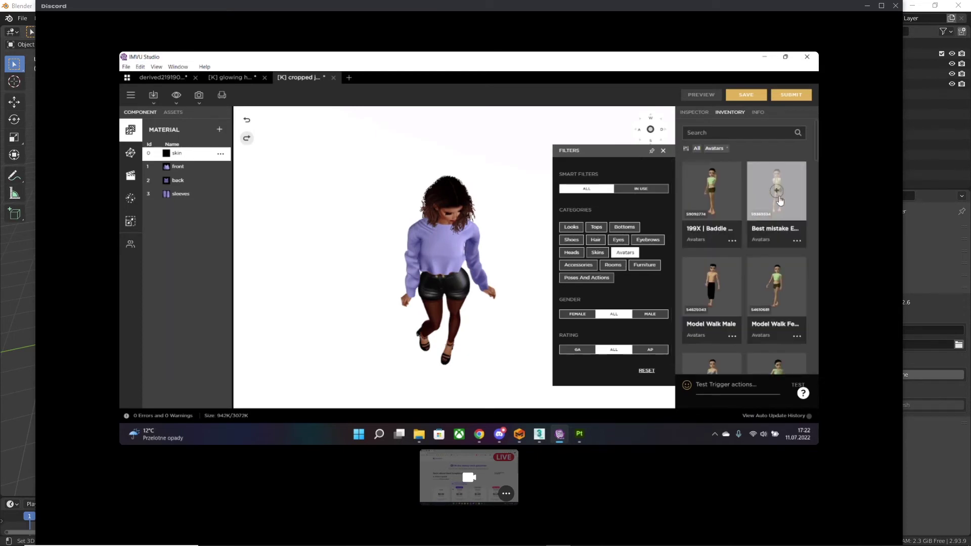
{"action": "left_click", "coordinate": [664, 151]}
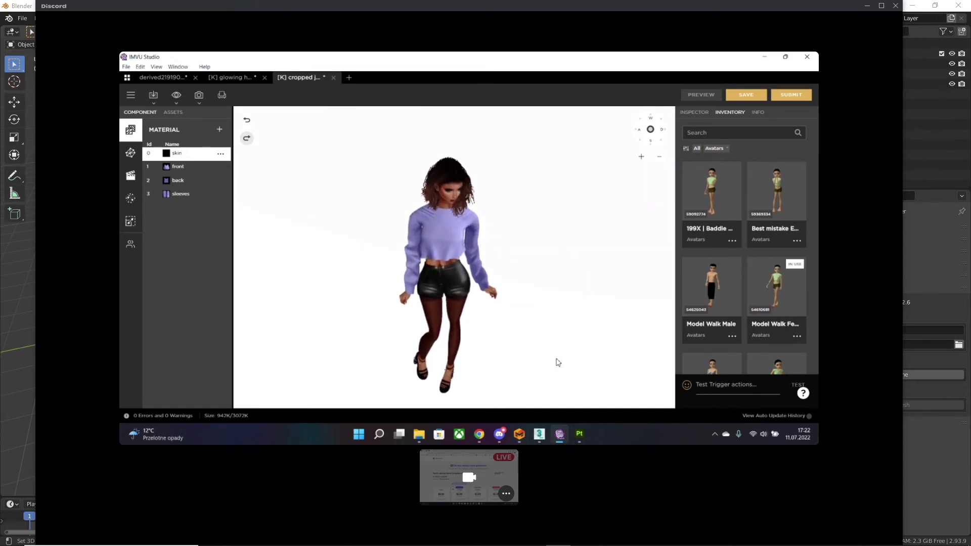
{"action": "left_click_drag", "start_coordinate": [555, 347], "coordinate": [520, 312]}
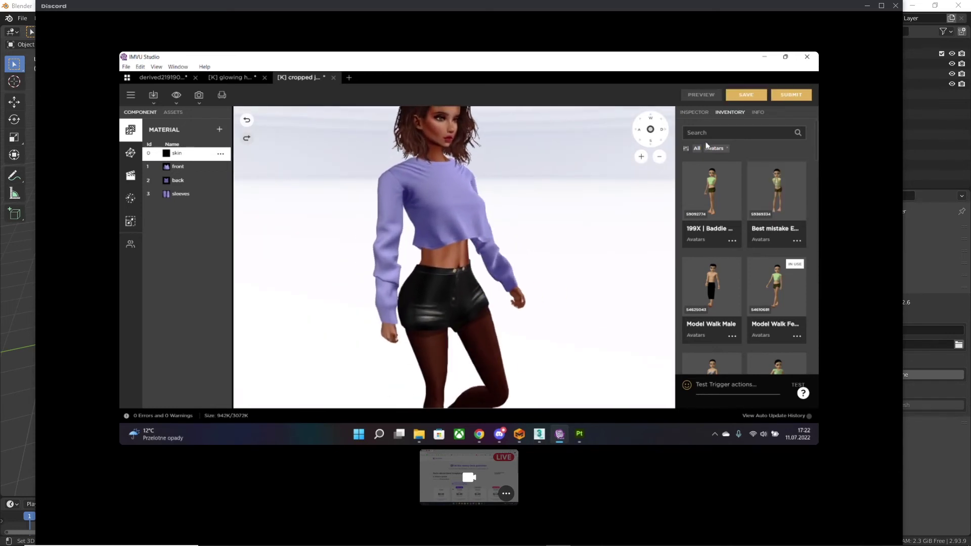
- Filter the inventory to Bottoms and put the orange [K] puff ruched skirt on the avatar
{"action": "left_click", "coordinate": [686, 148]}
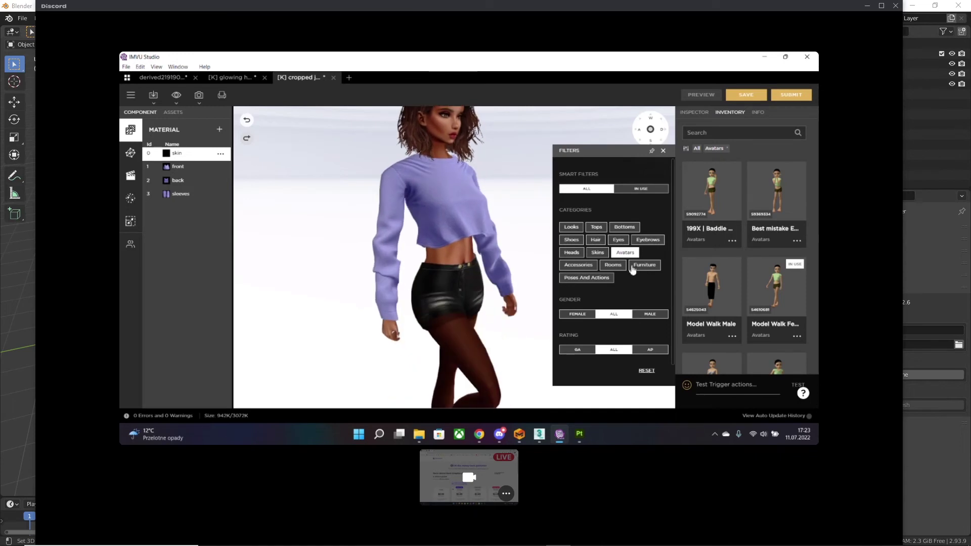
{"action": "left_click", "coordinate": [620, 229]}
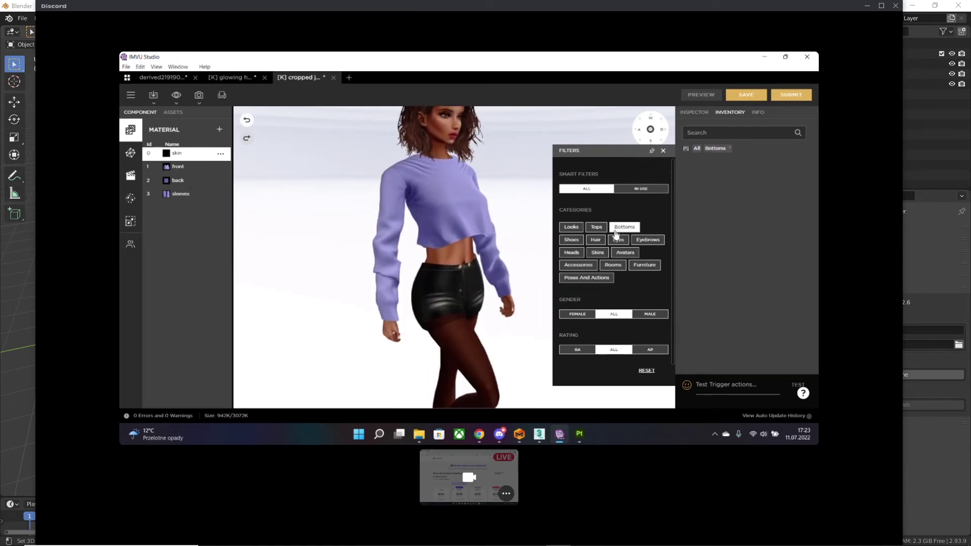
{"action": "scroll", "coordinate": [728, 251], "scroll_direction": "down", "scroll_amount": 3}
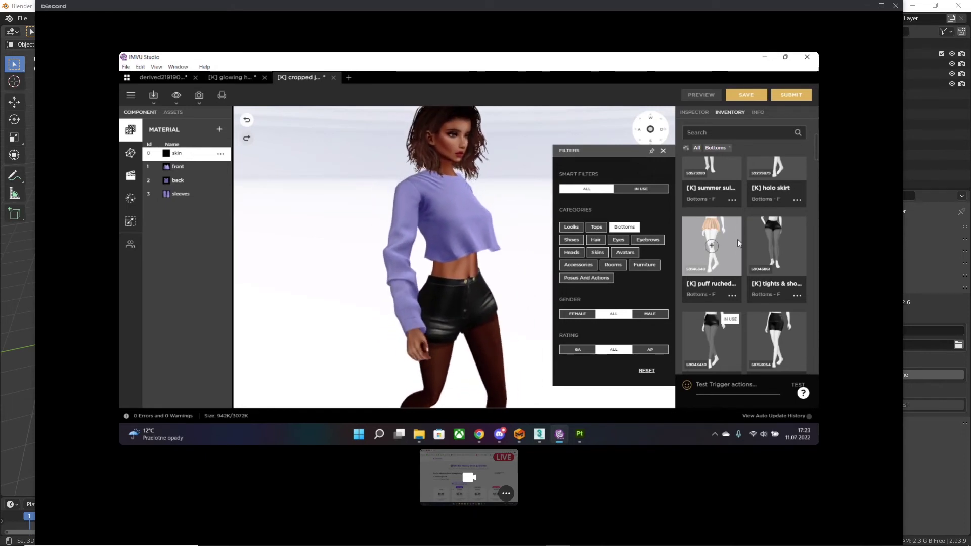
{"action": "scroll", "coordinate": [738, 242], "scroll_direction": "up", "scroll_amount": 3}
{"action": "scroll", "coordinate": [737, 239], "scroll_direction": "down", "scroll_amount": 2}
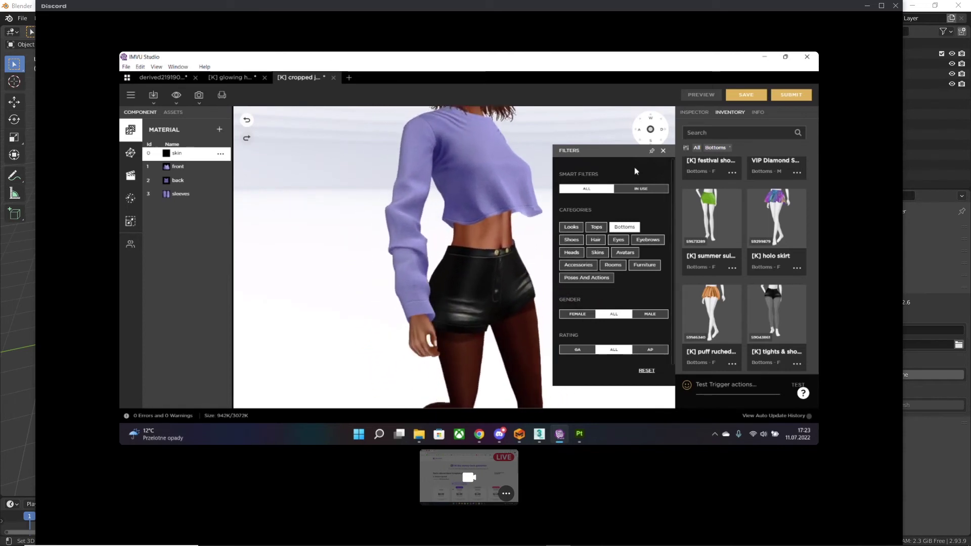
{"action": "left_click", "coordinate": [663, 151]}
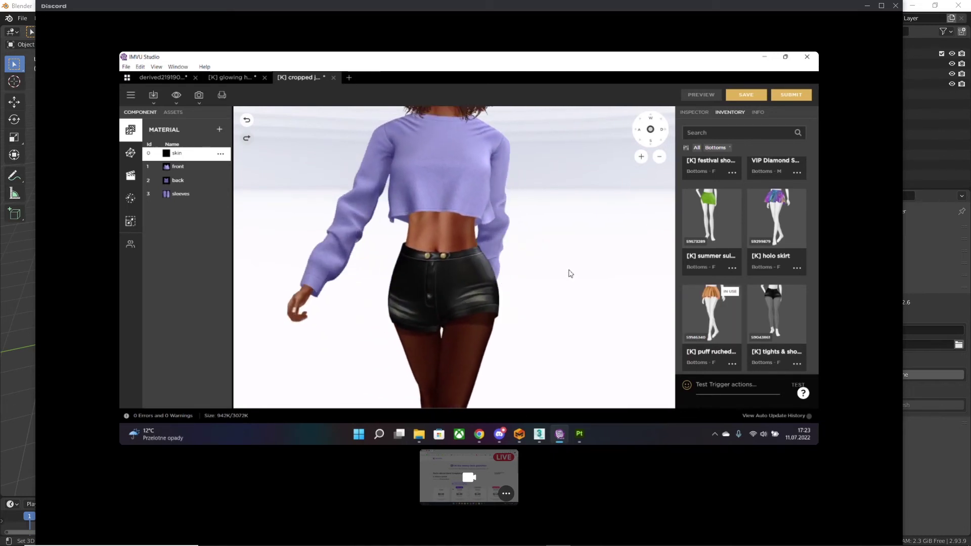
{"action": "scroll", "coordinate": [566, 295], "scroll_direction": "down", "scroll_amount": 5}
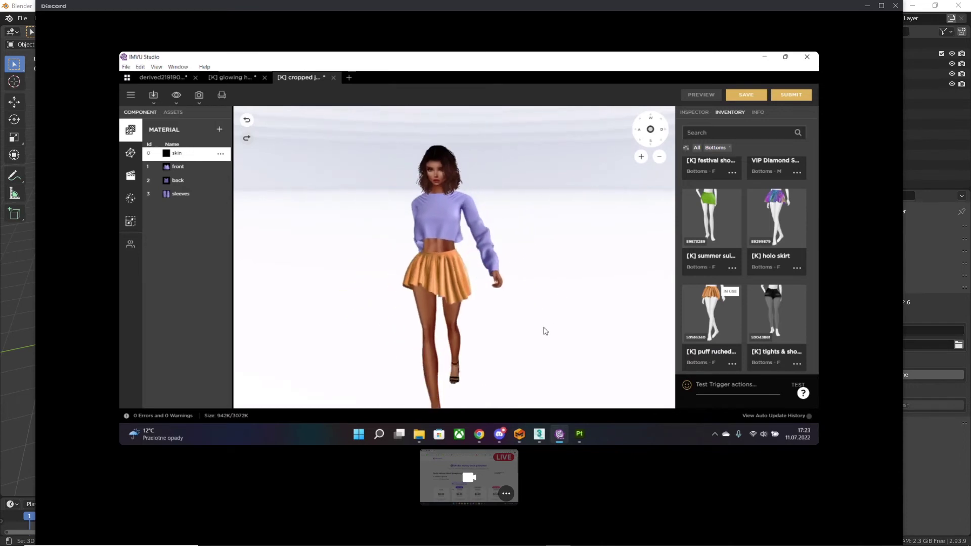
- Find the blue [K] shiny fitness leggings among the inventory bottoms and put them on the avatar
{"action": "scroll", "coordinate": [718, 314], "scroll_direction": "down", "scroll_amount": 3}
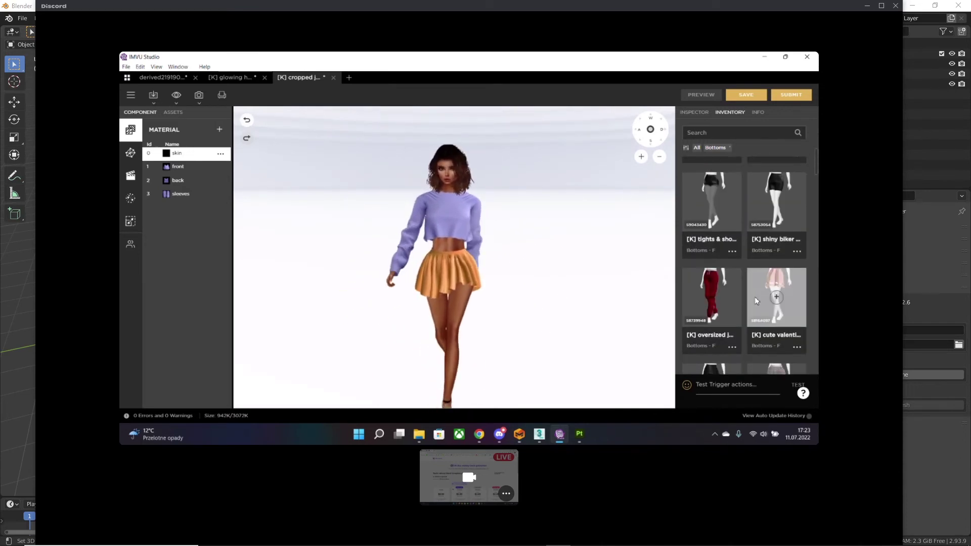
{"action": "scroll", "coordinate": [756, 301], "scroll_direction": "down", "scroll_amount": 5}
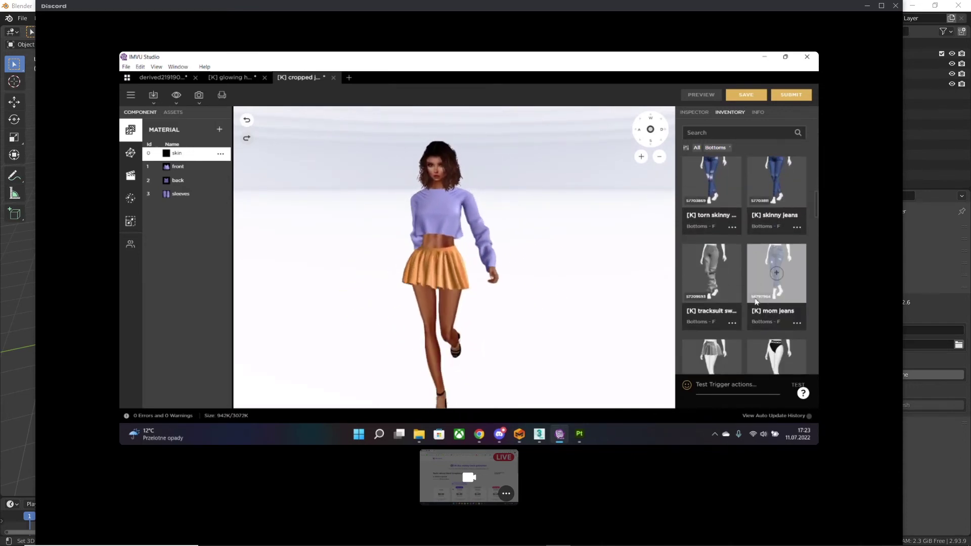
{"action": "scroll", "coordinate": [756, 302], "scroll_direction": "down", "scroll_amount": 3}
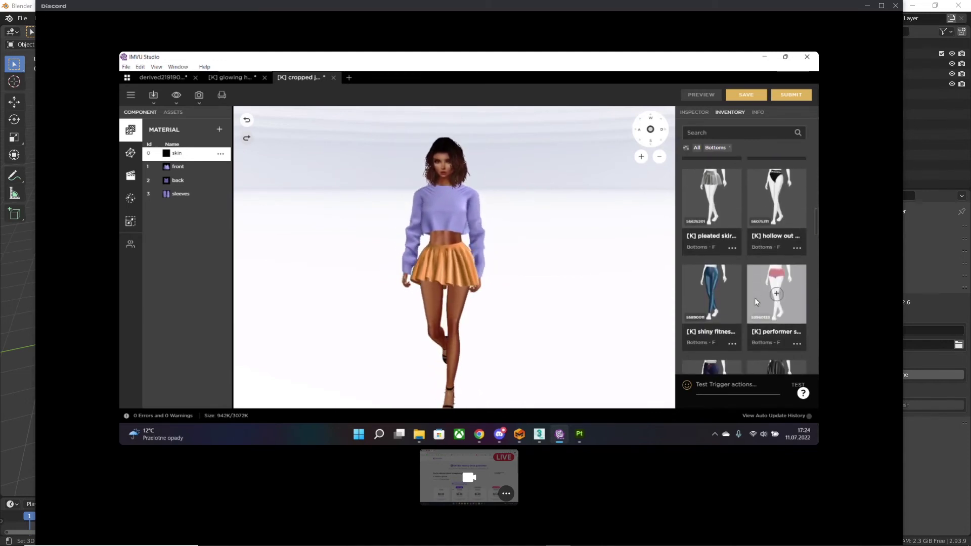
{"action": "scroll", "coordinate": [756, 301], "scroll_direction": "down", "scroll_amount": 1}
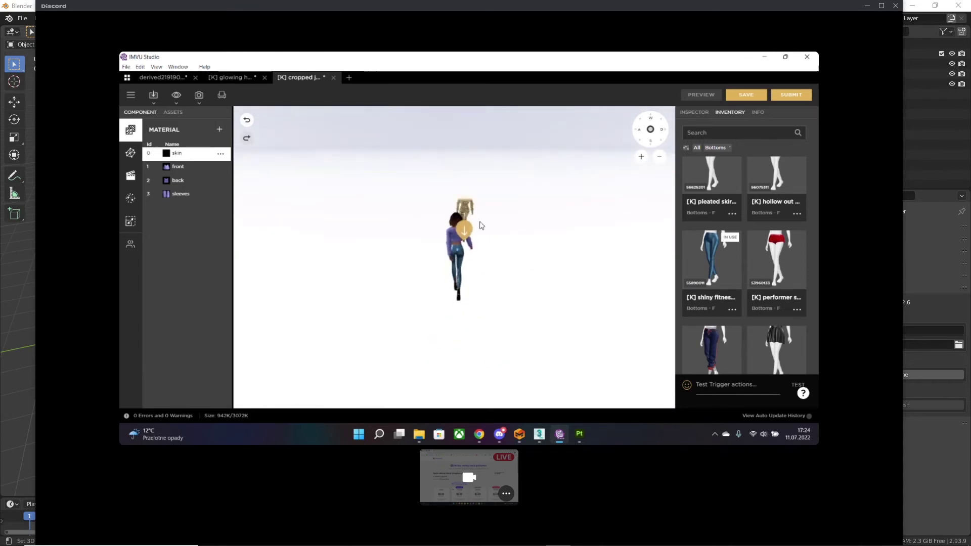
- Examine the shine and shading of the blue leggings on the walking avatar from the front and back, near and far
{"action": "scroll", "coordinate": [480, 223], "scroll_direction": "up", "scroll_amount": 10}
{"action": "right_click_drag", "start_coordinate": [479, 222], "coordinate": [481, 323]}
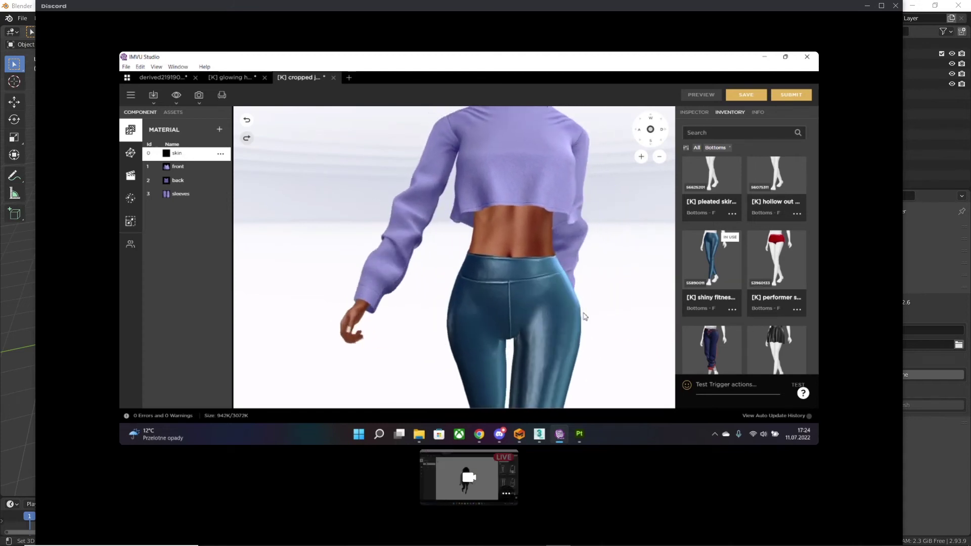
{"action": "scroll", "coordinate": [581, 317], "scroll_direction": "down", "scroll_amount": 5}
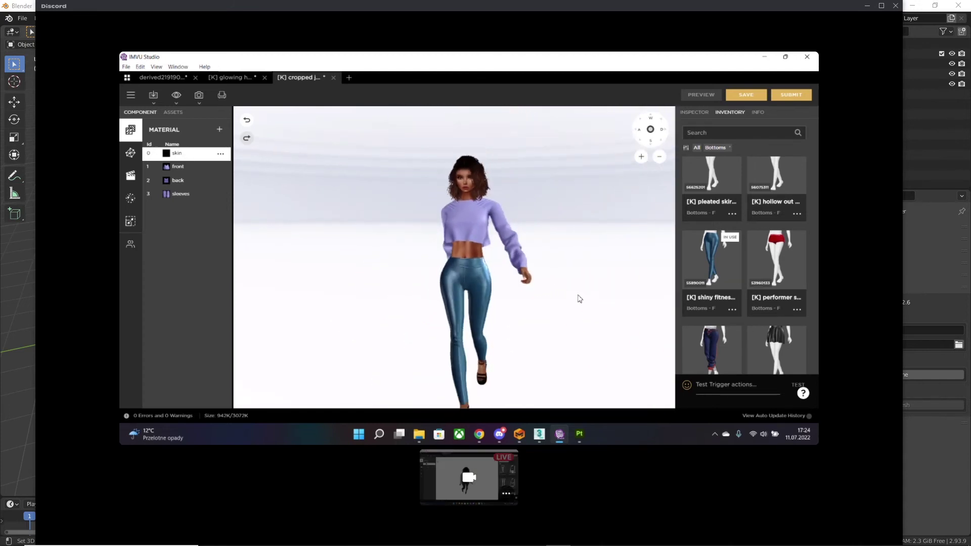
{"action": "left_click_drag", "start_coordinate": [580, 299], "coordinate": [395, 316]}
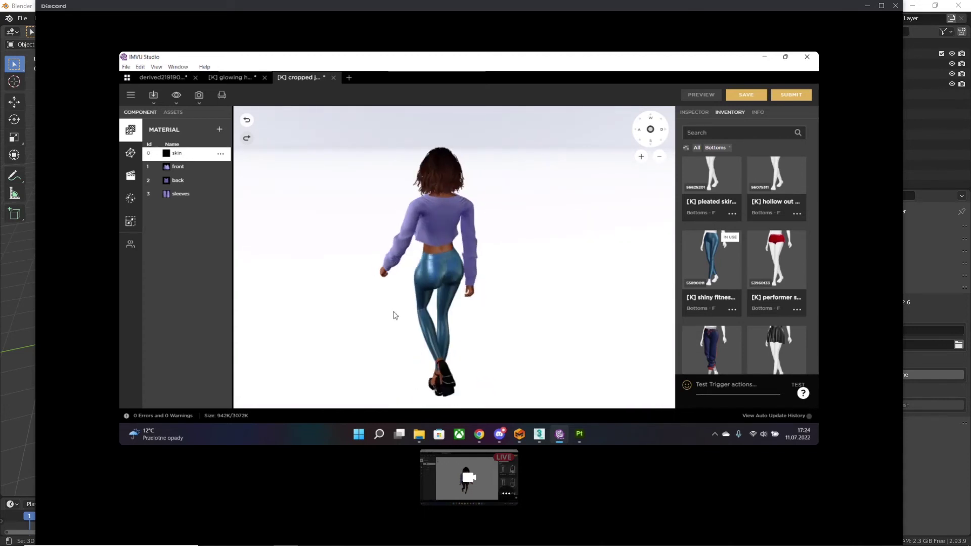
{"action": "scroll", "coordinate": [393, 316], "scroll_direction": "up", "scroll_amount": 2}
{"action": "scroll", "coordinate": [394, 318], "scroll_direction": "down", "scroll_amount": 5}
{"action": "scroll", "coordinate": [394, 318], "scroll_direction": "up", "scroll_amount": 10}
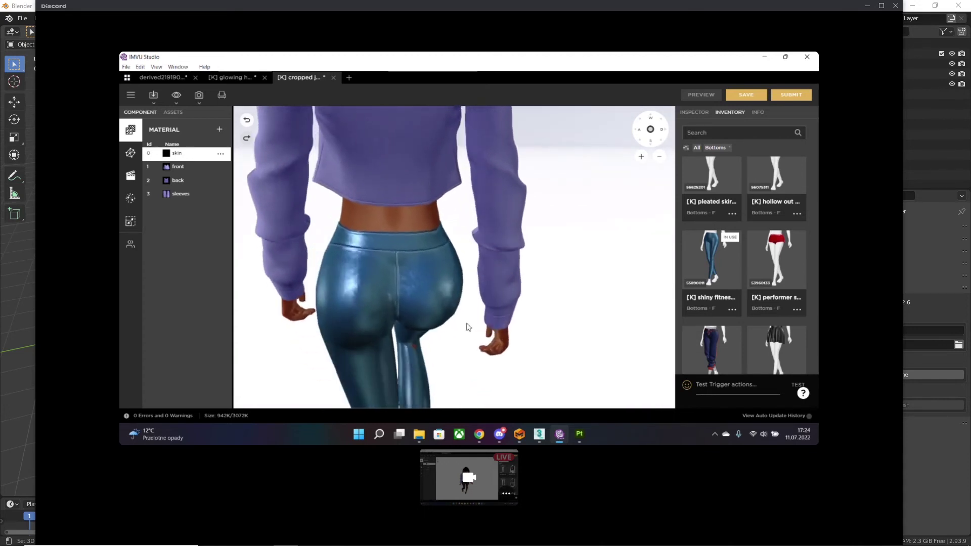
{"action": "left_click_drag", "start_coordinate": [467, 328], "coordinate": [581, 314]}
{"action": "scroll", "coordinate": [581, 329], "scroll_direction": "down", "scroll_amount": 3}
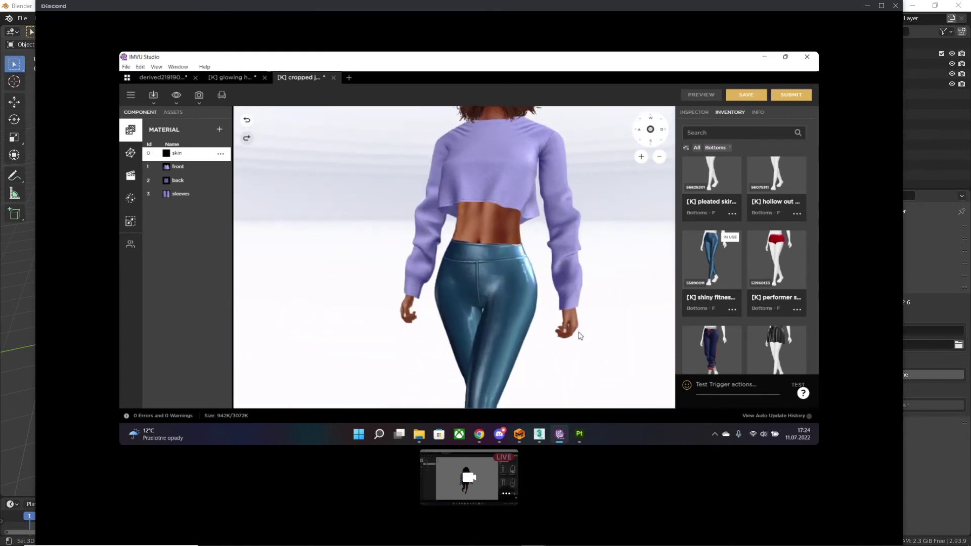
{"action": "right_click_drag", "start_coordinate": [581, 336], "coordinate": [587, 249]}
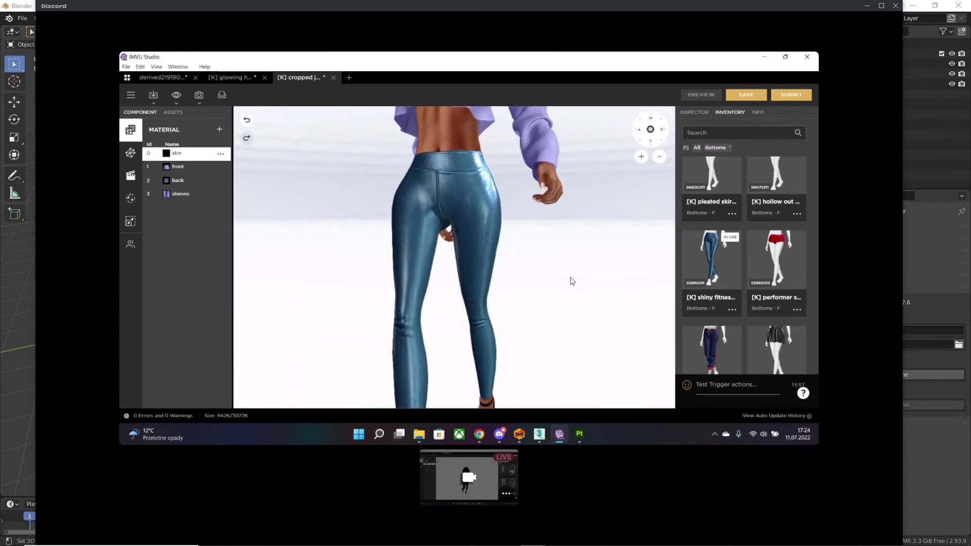
- Browse further down the inventory's bottoms and review the jumper and leggings outfit on the avatar
{"action": "mouse_move", "coordinate": [500, 439]}
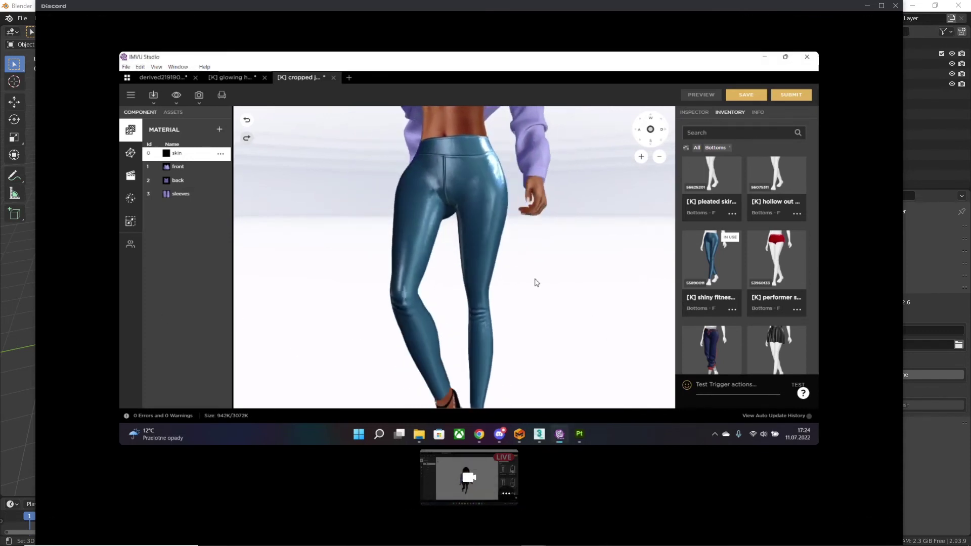
{"action": "left_click", "coordinate": [696, 293]}
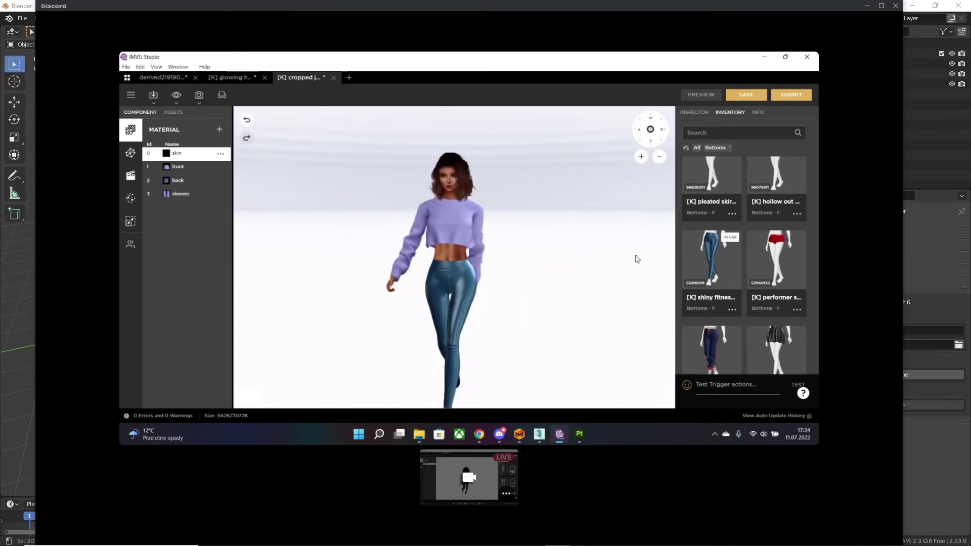
{"action": "scroll", "coordinate": [729, 266], "scroll_direction": "down", "scroll_amount": 6}
{"action": "scroll", "coordinate": [791, 278], "scroll_direction": "down", "scroll_amount": 6}
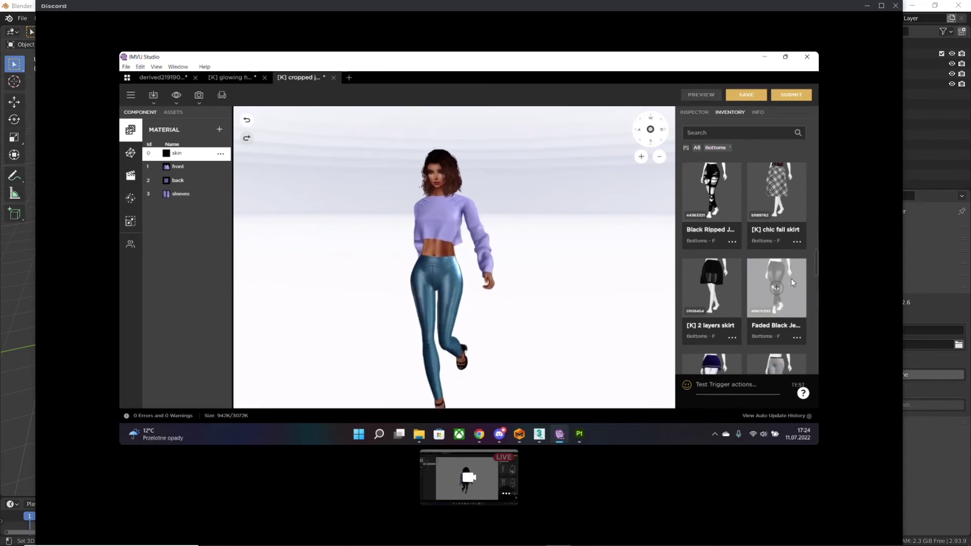
{"action": "scroll", "coordinate": [790, 278], "scroll_direction": "down", "scroll_amount": 6}
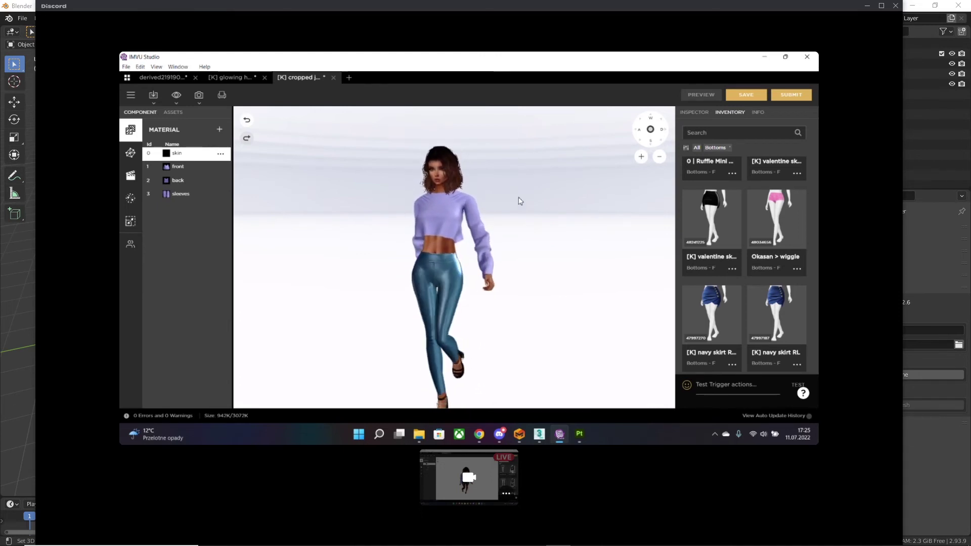
{"action": "mouse_move", "coordinate": [472, 233]}
{"action": "left_mouse_down"}
{"action": "mouse_move", "coordinate": [353, 231]}
{"action": "mouse_move", "coordinate": [543, 246]}
{"action": "mouse_move", "coordinate": [480, 237]}
{"action": "left_mouse_up"}
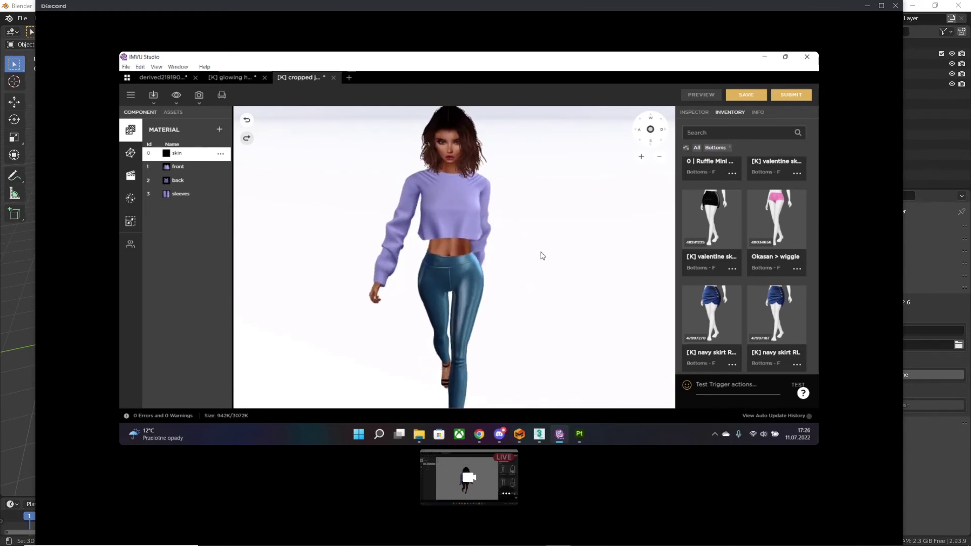
{"action": "mouse_move", "coordinate": [582, 440]}
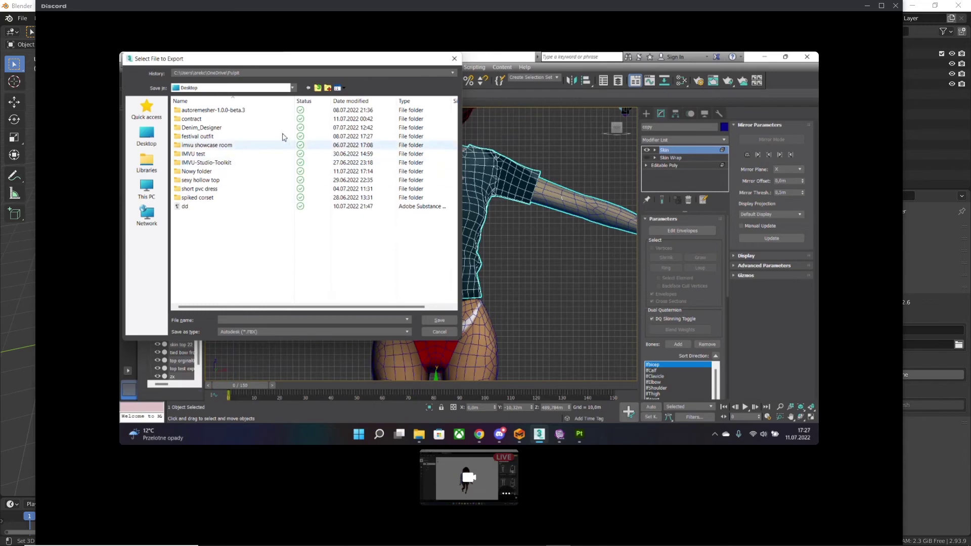
- In 3ds Max, cancel the FBX export and select the body mesh beneath the shirt in the front view
{"action": "mouse_move", "coordinate": [335, 63]}
{"action": "left_mouse_down"}
{"action": "mouse_move", "coordinate": [435, 102]}
{"action": "mouse_move", "coordinate": [339, 74]}
{"action": "left_mouse_up"}
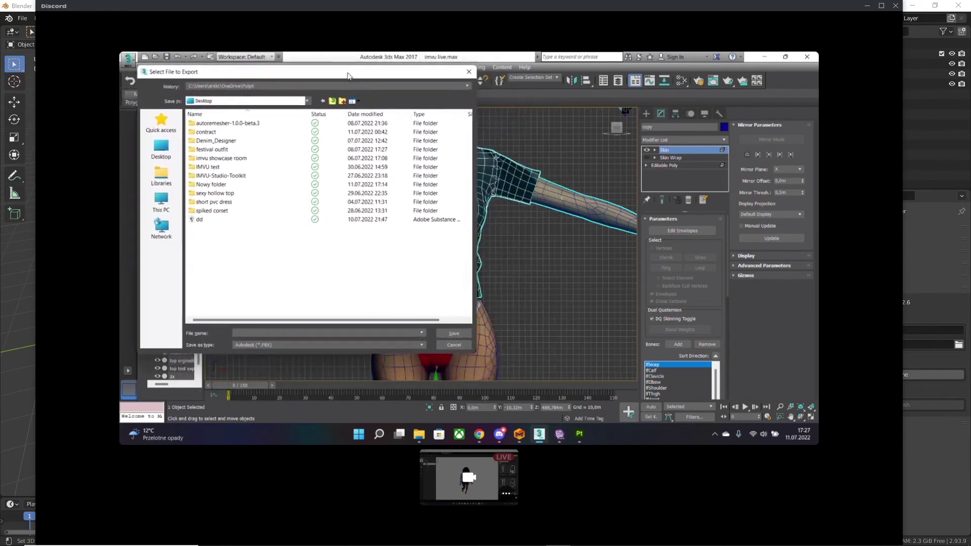
{"action": "left_click", "coordinate": [465, 69]}
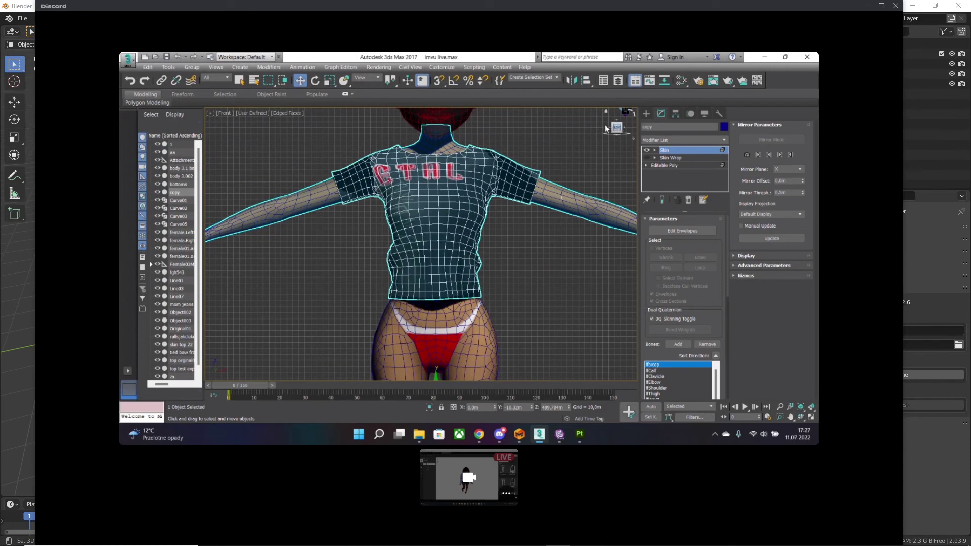
{"action": "left_click", "coordinate": [558, 200]}
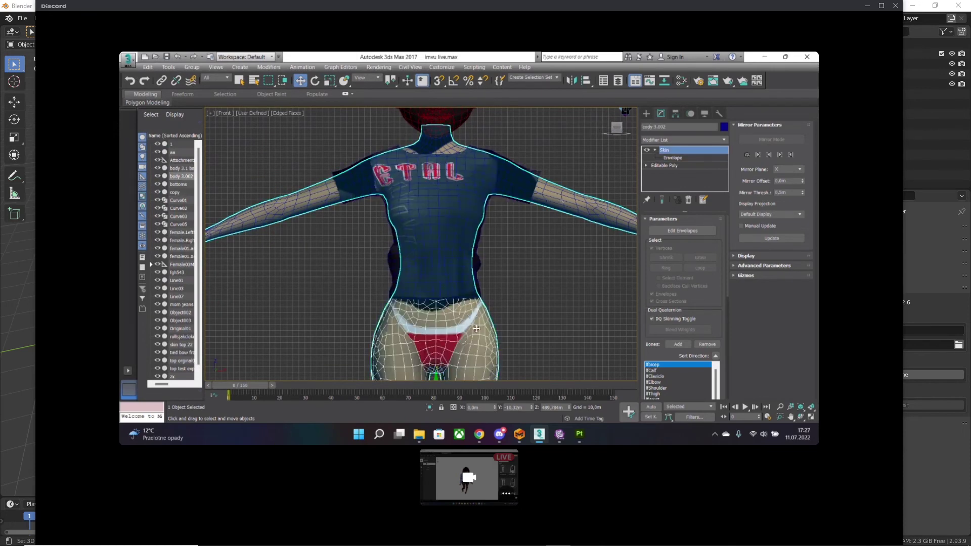
{"action": "scroll", "coordinate": [473, 304], "scroll_direction": "down", "scroll_amount": 4}
{"action": "scroll", "coordinate": [470, 287], "scroll_direction": "up", "scroll_amount": 4}
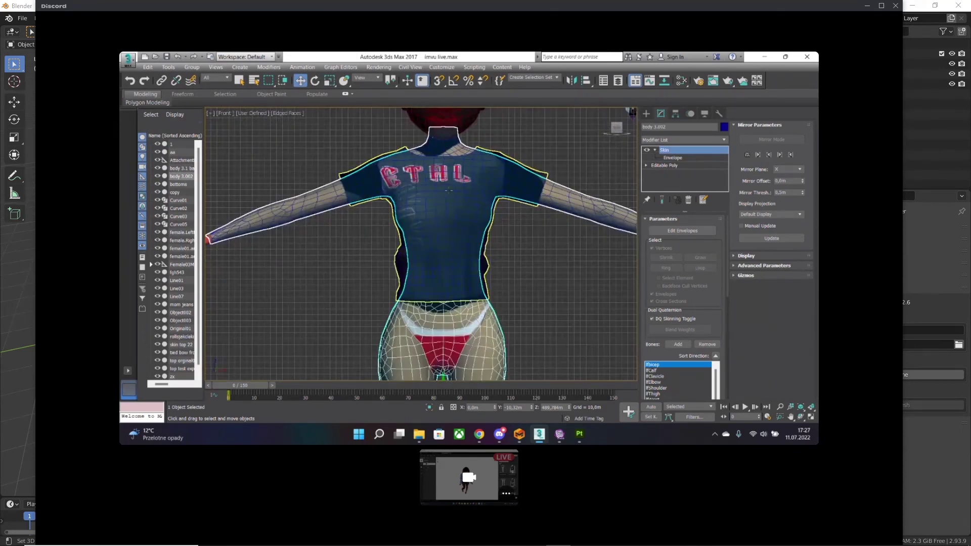
- Select the body 3.1 base mesh and examine how the shirt fits around its waist in the front view
{"action": "left_click", "coordinate": [578, 201]}
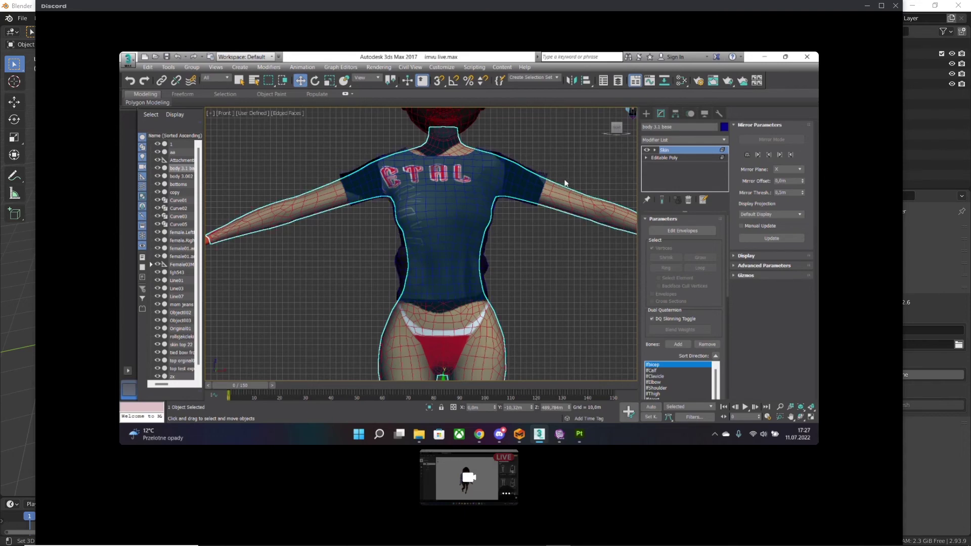
{"action": "scroll", "coordinate": [526, 257], "scroll_direction": "up", "scroll_amount": 5}
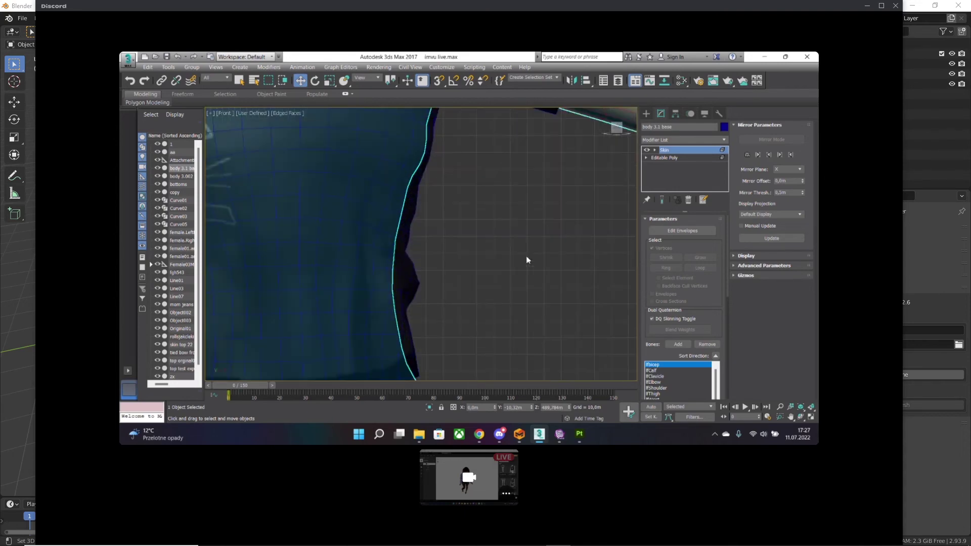
{"action": "scroll", "coordinate": [526, 257], "scroll_direction": "down", "scroll_amount": 8}
{"action": "scroll", "coordinate": [526, 256], "scroll_direction": "up", "scroll_amount": 3}
{"action": "scroll", "coordinate": [526, 257], "scroll_direction": "up", "scroll_amount": 3}
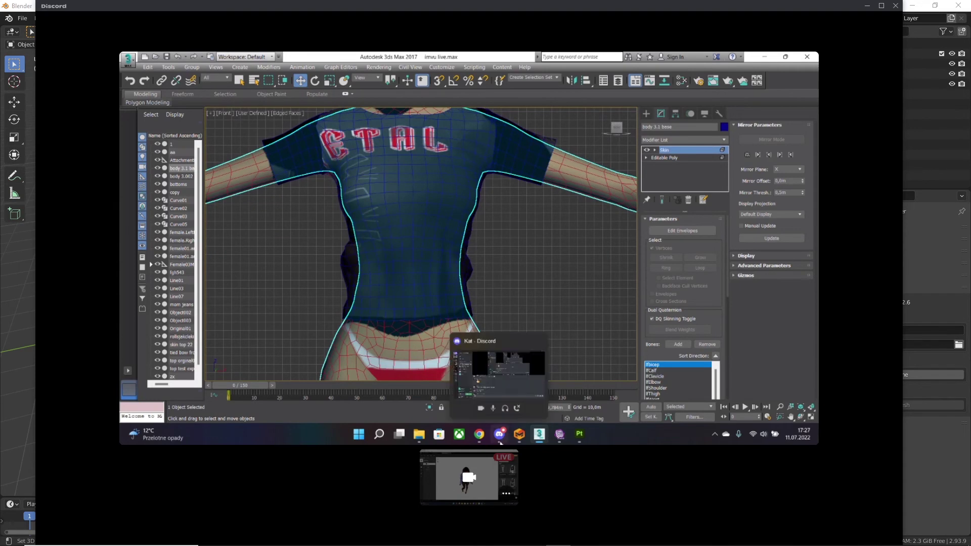
- In IMVU Studio, review the jumper and leggings outfit on the avatar and browse further down the inventory's bottoms
{"action": "left_click", "coordinate": [548, 356]}
{"action": "left_click_drag", "start_coordinate": [547, 353], "coordinate": [291, 305]}
{"action": "left_click_drag", "start_coordinate": [584, 272], "coordinate": [543, 271]}
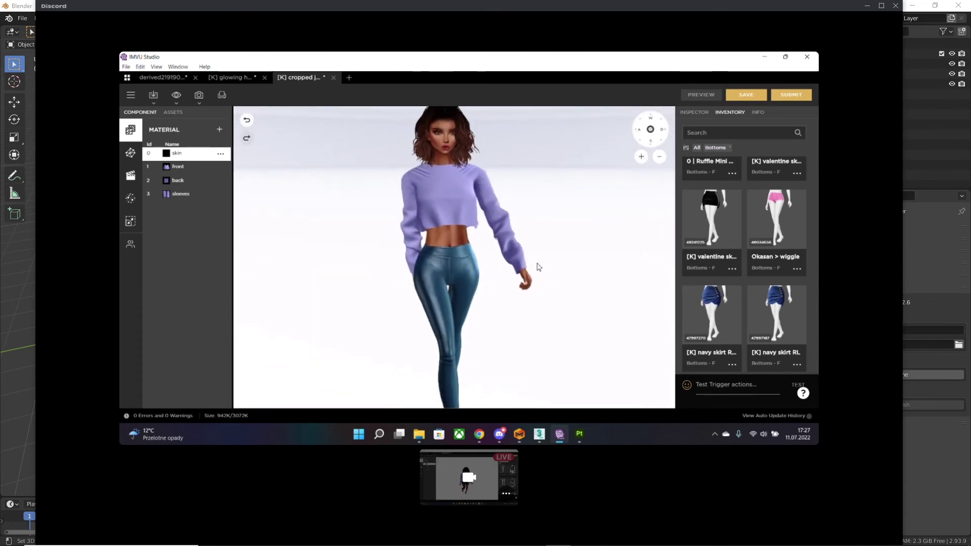
{"action": "scroll", "coordinate": [715, 270], "scroll_direction": "down", "scroll_amount": 5}
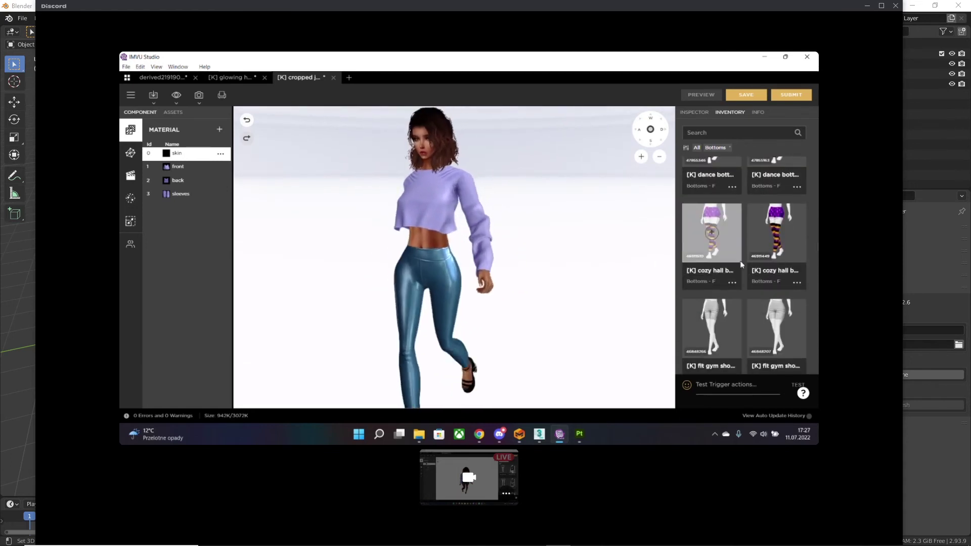
{"action": "scroll", "coordinate": [741, 265], "scroll_direction": "down", "scroll_amount": 4}
{"action": "scroll", "coordinate": [741, 265], "scroll_direction": "down", "scroll_amount": 4}
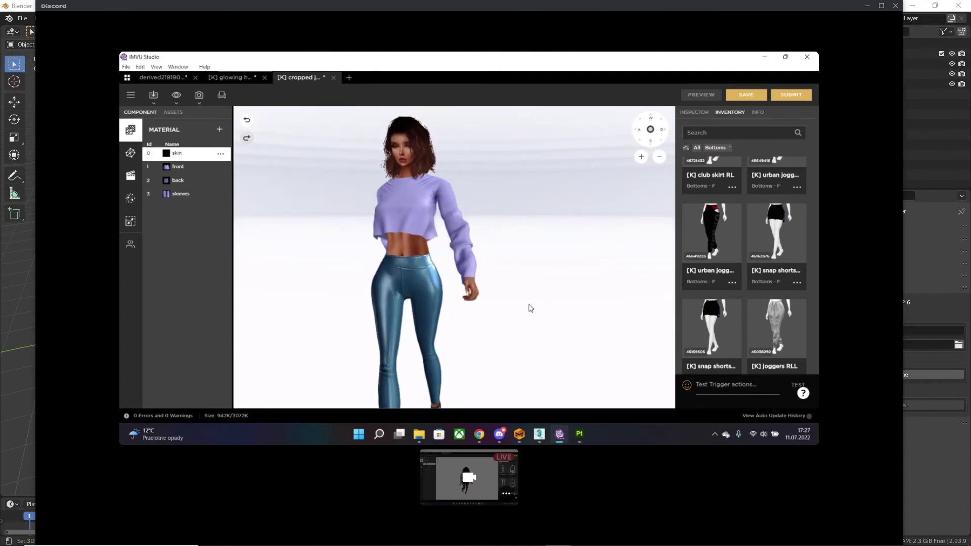
{"action": "scroll", "coordinate": [807, 290], "scroll_direction": "down", "scroll_amount": 5}
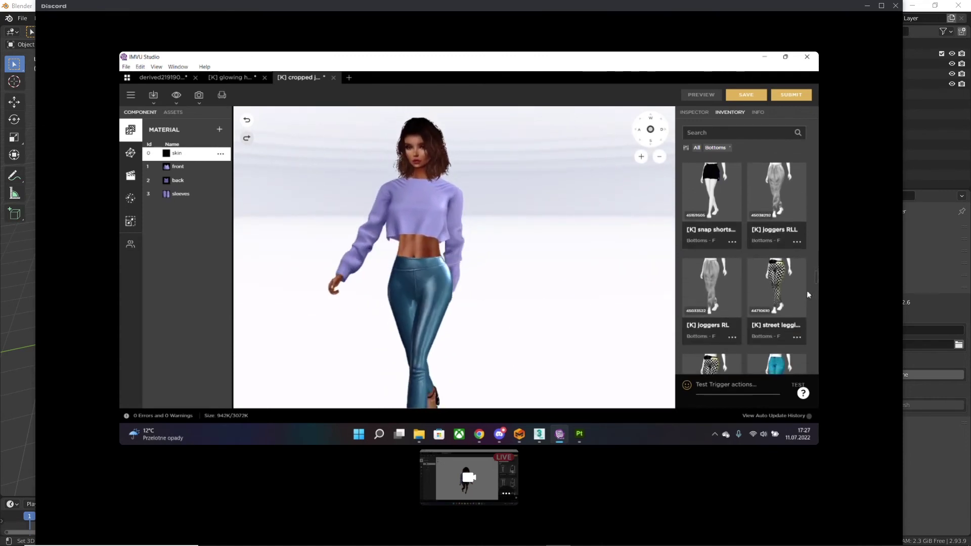
{"action": "scroll", "coordinate": [805, 289], "scroll_direction": "down", "scroll_amount": 2}
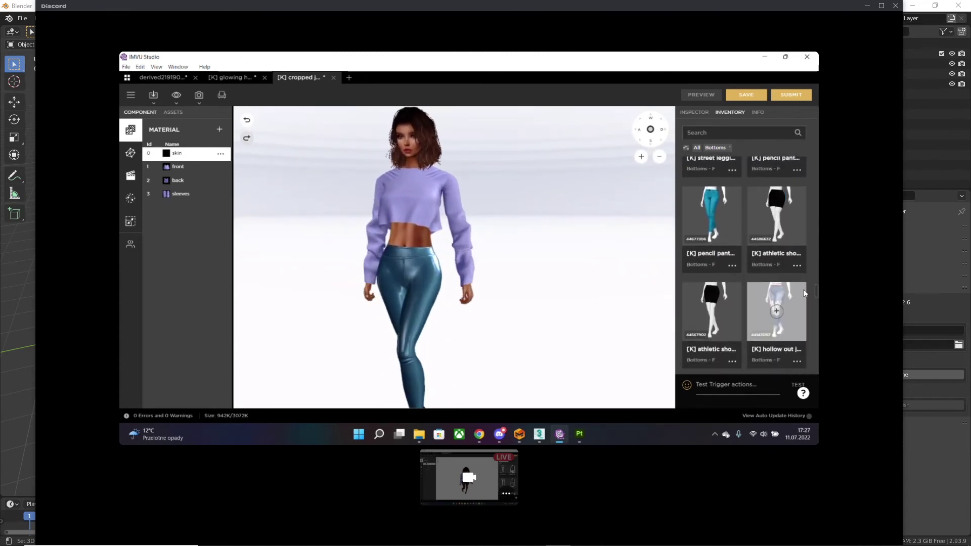
- In Substance 3D Painter, create a new project from the hollow mesh on the desktop, discarding changes to the current project
{"action": "left_click", "coordinate": [583, 434]}
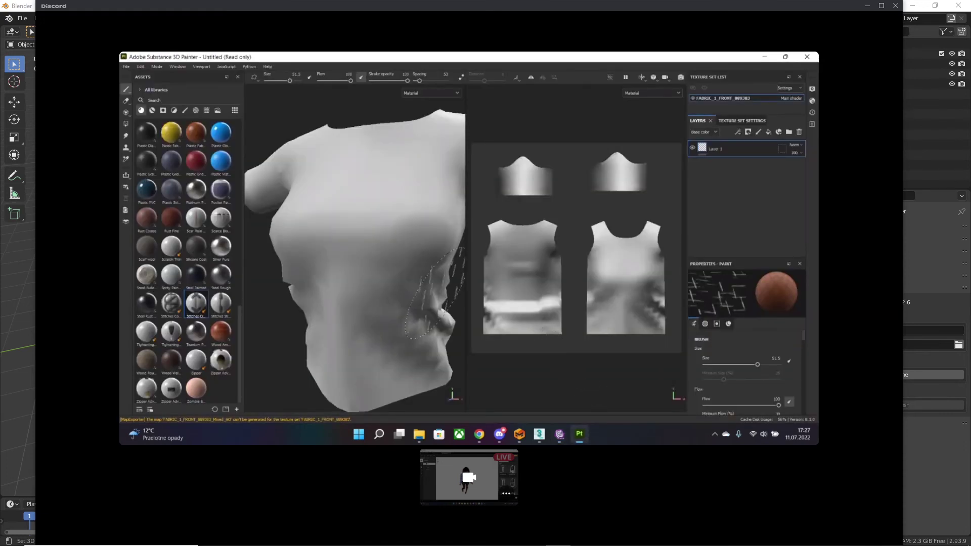
{"action": "left_click", "coordinate": [126, 66]}
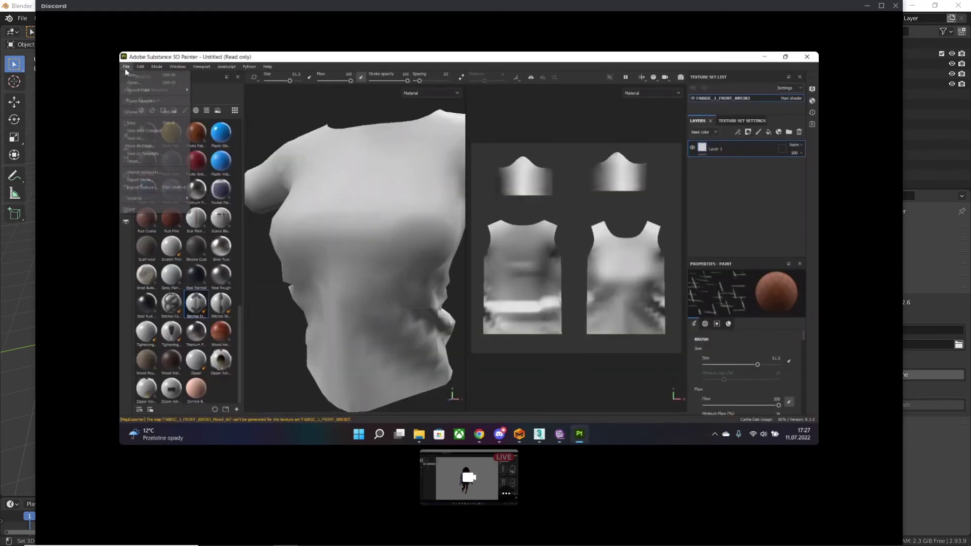
{"action": "left_click", "coordinate": [150, 77]}
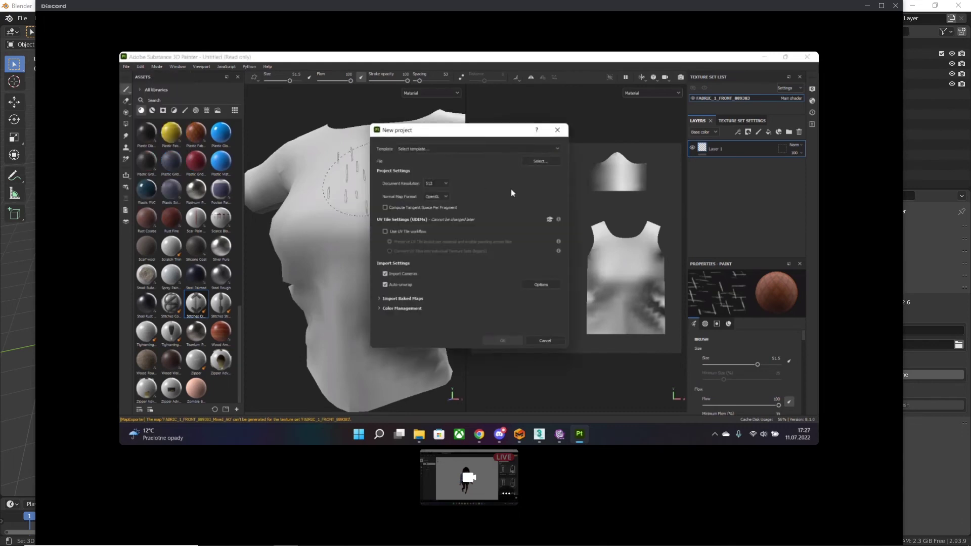
{"action": "left_click", "coordinate": [544, 162]}
{"action": "scroll", "coordinate": [498, 255], "scroll_direction": "down", "scroll_amount": 5}
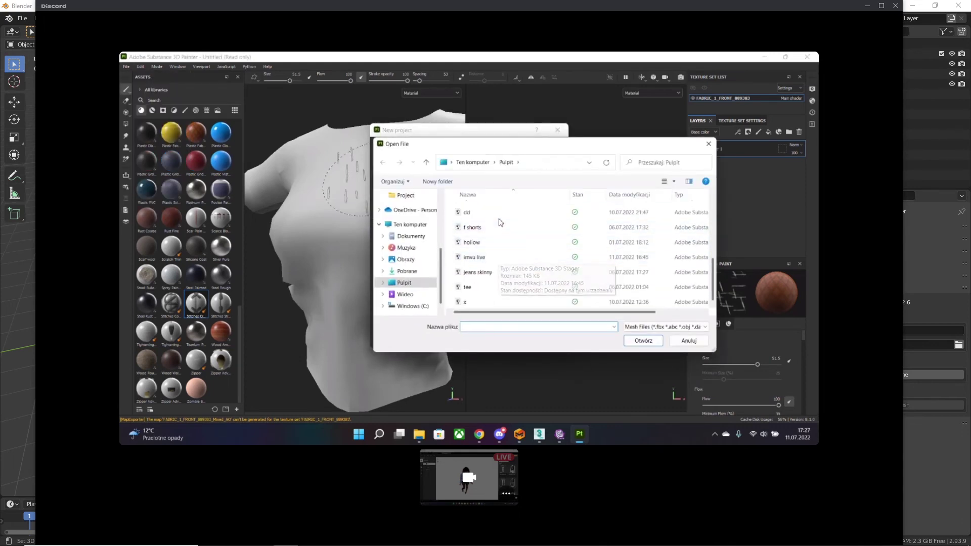
{"action": "double_click", "coordinate": [498, 244]}
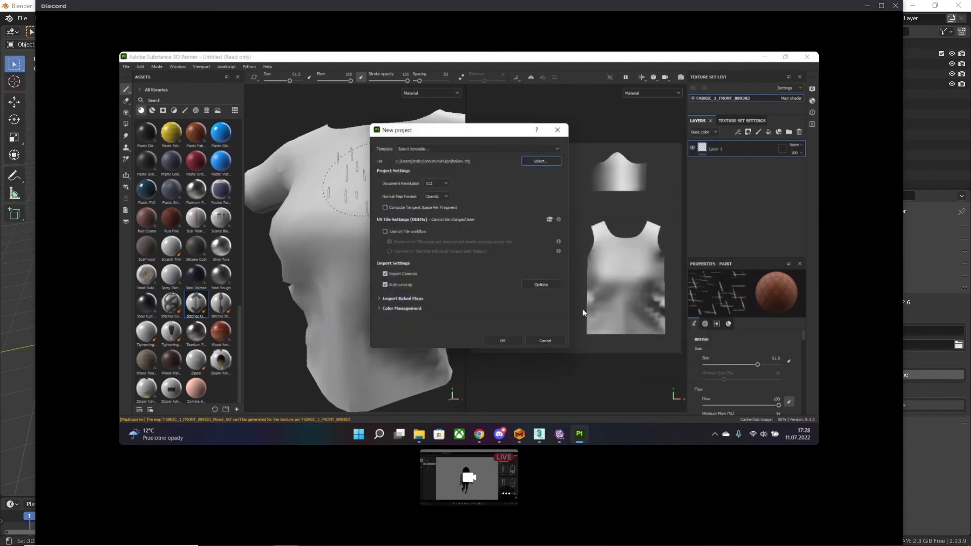
{"action": "left_click", "coordinate": [511, 342]}
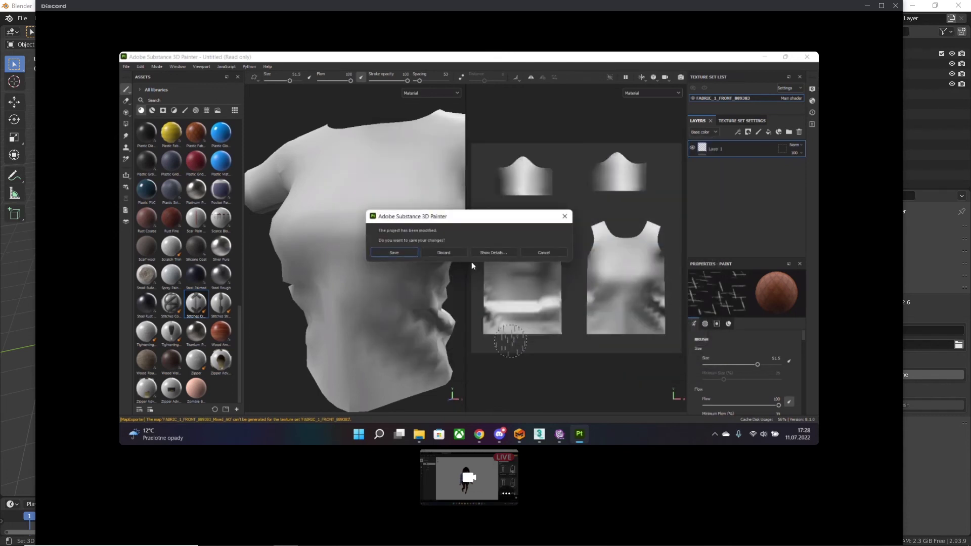
{"action": "left_click", "coordinate": [453, 254]}
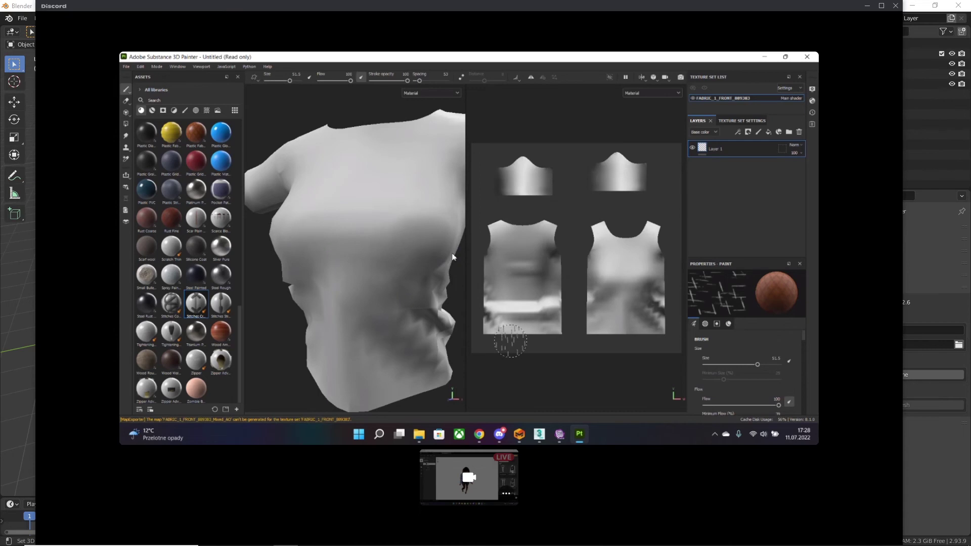
- Apply the blue Plastic Glossy Pure material to the front of the dress and check its coverage from the side
{"action": "scroll", "coordinate": [412, 263], "scroll_direction": "up", "scroll_amount": 1}
{"action": "scroll", "coordinate": [414, 266], "scroll_direction": "down", "scroll_amount": 2}
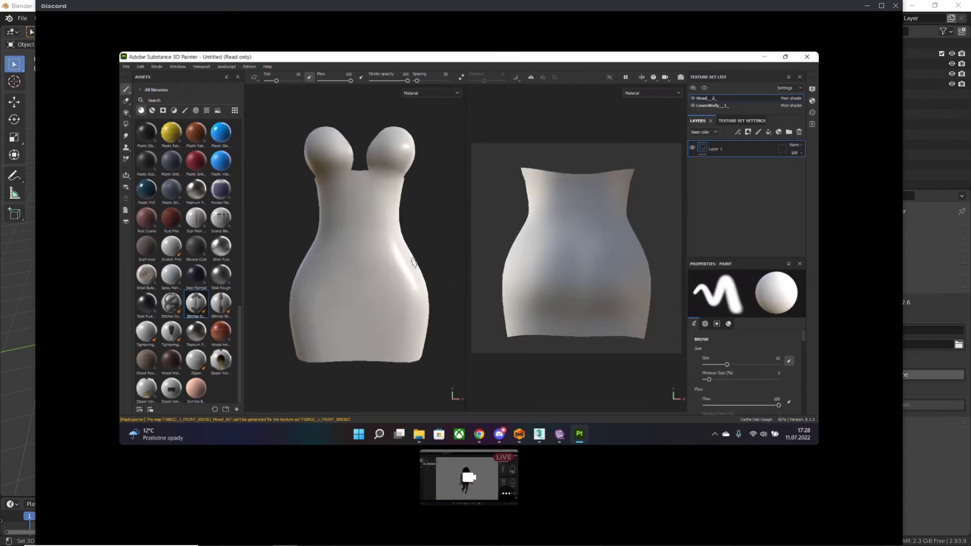
{"action": "mouse_move", "coordinate": [442, 260]}
{"action": "left_mouse_down", "text": "alt"}
{"action": "mouse_move", "coordinate": [266, 278]}
{"action": "mouse_move", "coordinate": [431, 273]}
{"action": "mouse_move", "coordinate": [642, 286]}
{"action": "mouse_move", "coordinate": [434, 288]}
{"action": "mouse_move", "coordinate": [460, 267]}
{"action": "mouse_move", "coordinate": [401, 256]}
{"action": "mouse_move", "coordinate": [454, 260]}
{"action": "mouse_move", "coordinate": [430, 263]}
{"action": "left_mouse_up", "text": "alt"}
{"action": "left_click_drag", "start_coordinate": [221, 132], "coordinate": [369, 240]}
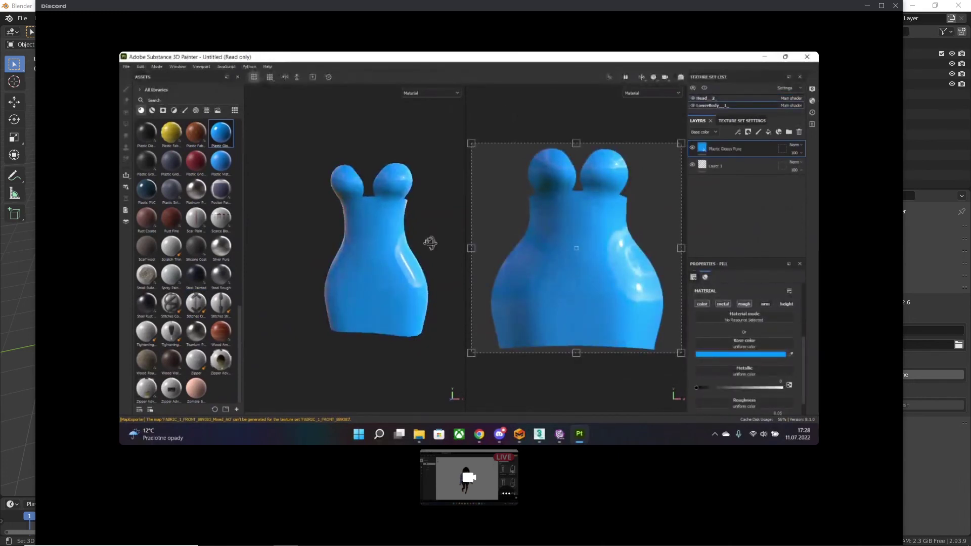
{"action": "mouse_move", "coordinate": [430, 243]}
{"action": "left_mouse_down", "text": "alt"}
{"action": "mouse_move", "coordinate": [319, 242]}
{"action": "mouse_move", "coordinate": [340, 251]}
{"action": "mouse_move", "coordinate": [324, 238]}
{"action": "left_mouse_up", "text": "alt"}
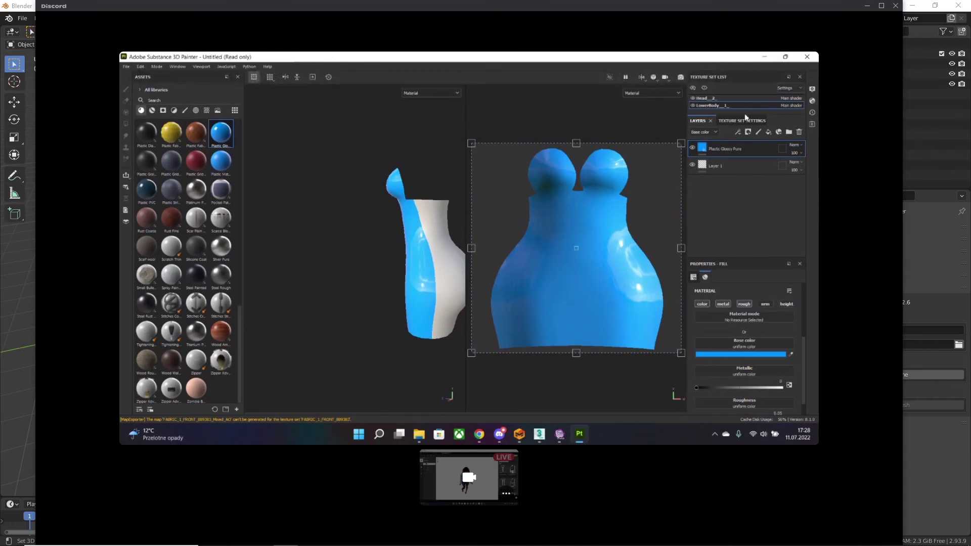
- Enlarge the texture set list and apply Plastic Glossy Pure to the Head__2_ set on the dress's back
{"action": "left_click_drag", "start_coordinate": [744, 115], "coordinate": [745, 157]}
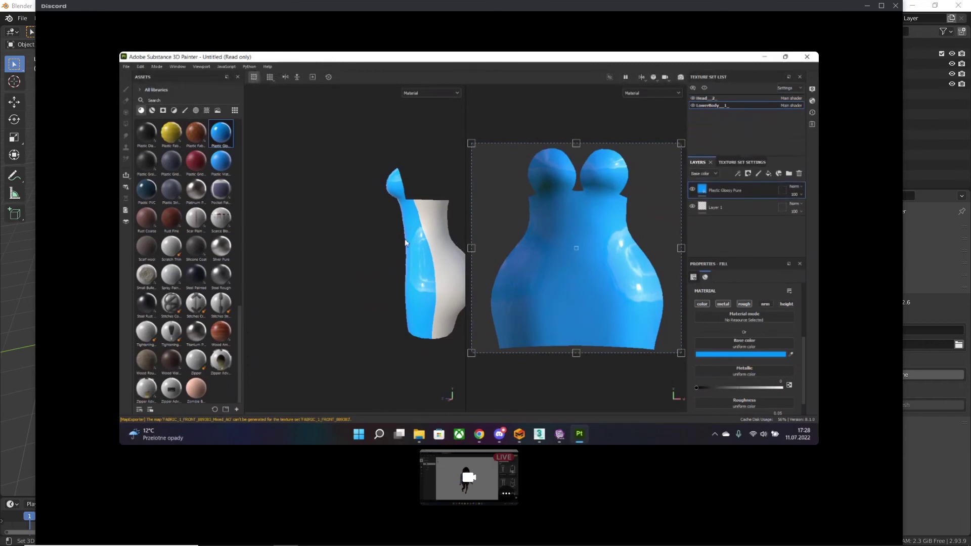
{"action": "left_click_drag", "start_coordinate": [361, 239], "coordinate": [374, 238], "text": "alt"}
{"action": "left_click", "coordinate": [746, 104]}
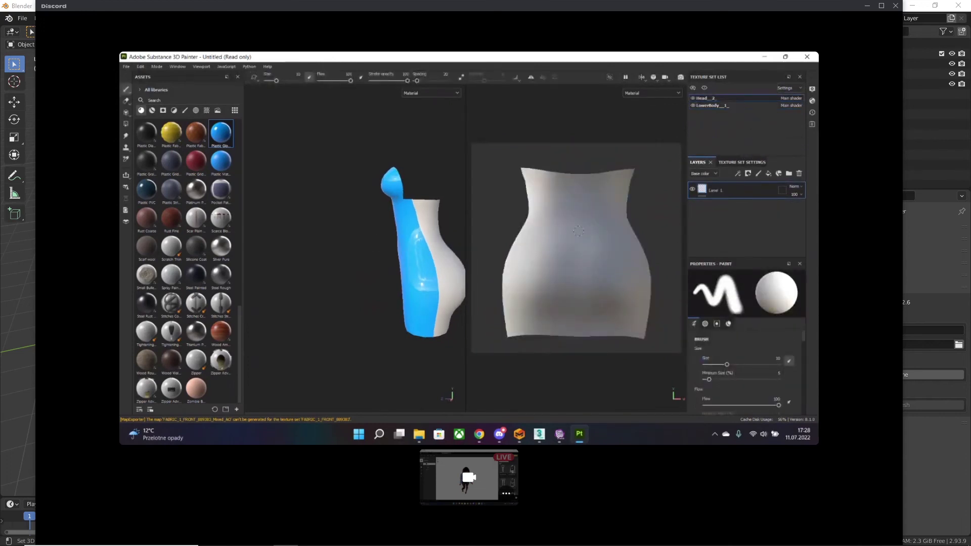
{"action": "left_click_drag", "start_coordinate": [223, 142], "coordinate": [605, 239]}
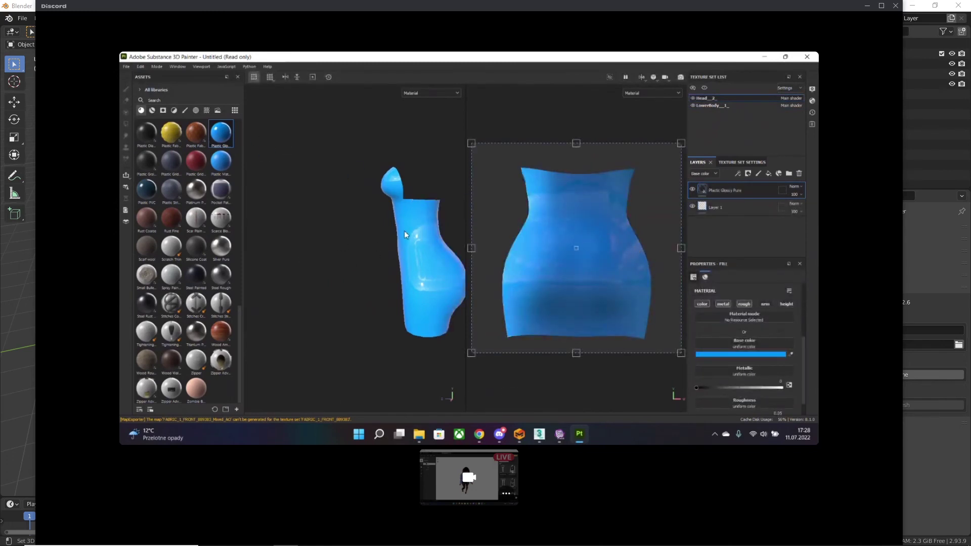
{"action": "mouse_move", "coordinate": [404, 230]}
{"action": "left_mouse_down", "text": "alt"}
{"action": "mouse_move", "coordinate": [384, 250]}
{"action": "mouse_move", "coordinate": [529, 250]}
{"action": "mouse_move", "coordinate": [381, 230]}
{"action": "left_mouse_up", "text": "alt"}
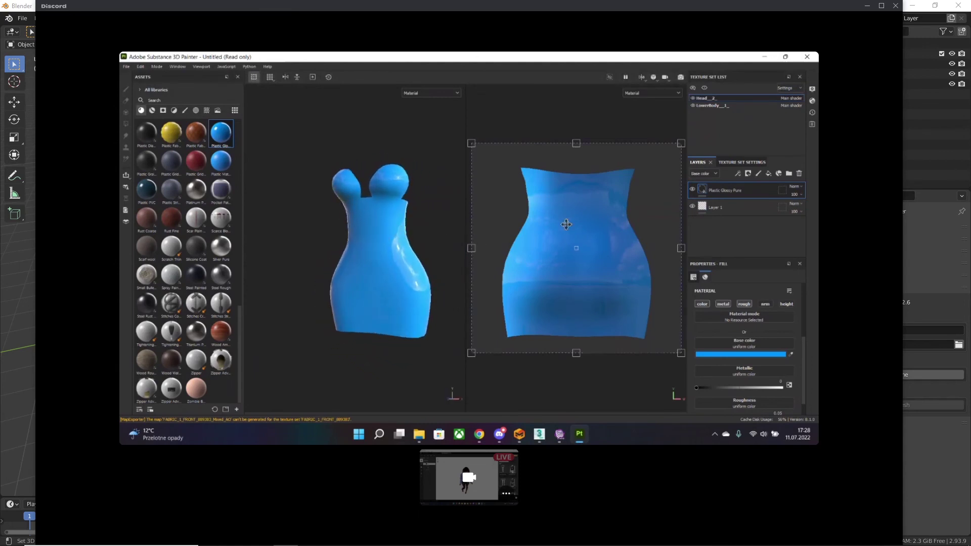
- Apply the Fabric Rough material to the LowerBody__1_ texture set and inspect its weave up close
{"action": "left_click", "coordinate": [728, 105]}
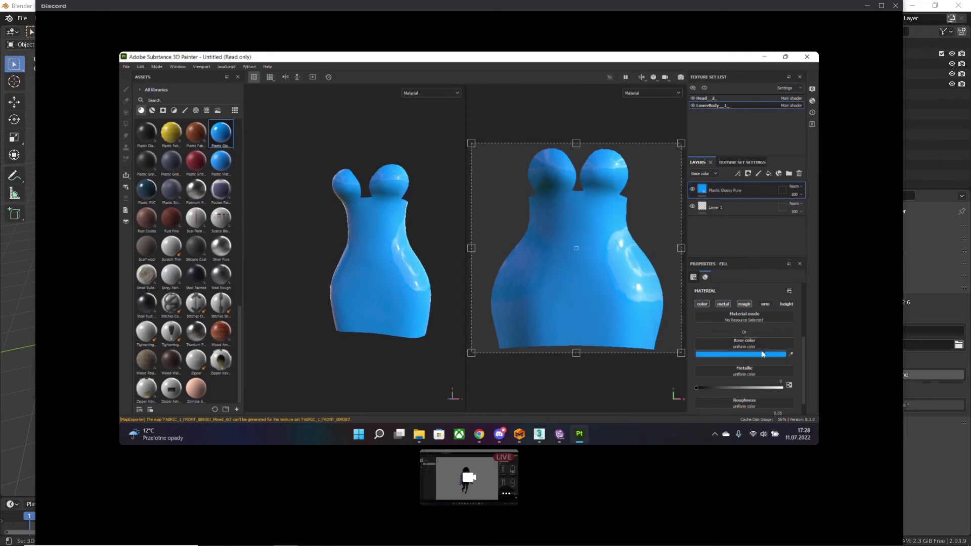
{"action": "scroll", "coordinate": [763, 354], "scroll_direction": "down", "scroll_amount": 1}
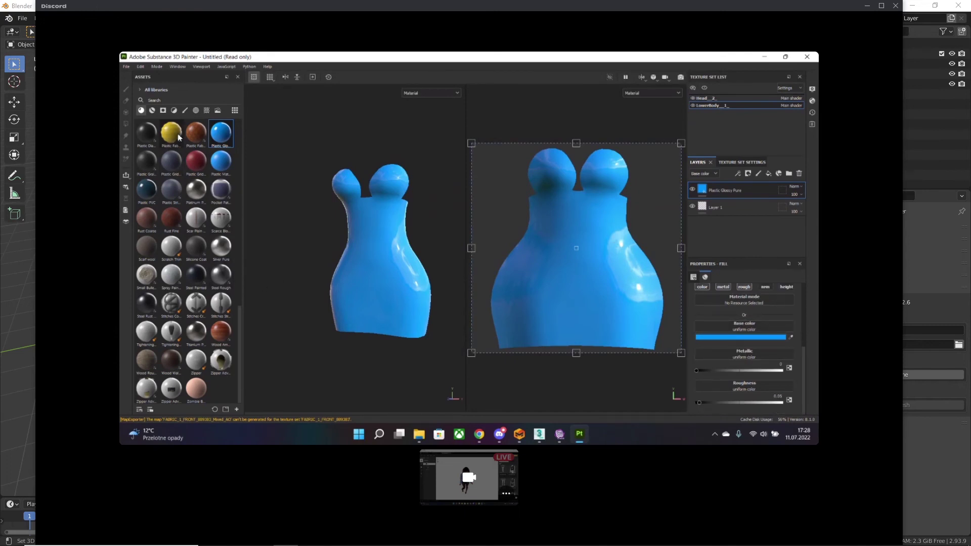
{"action": "scroll", "coordinate": [177, 134], "scroll_direction": "up", "scroll_amount": 10}
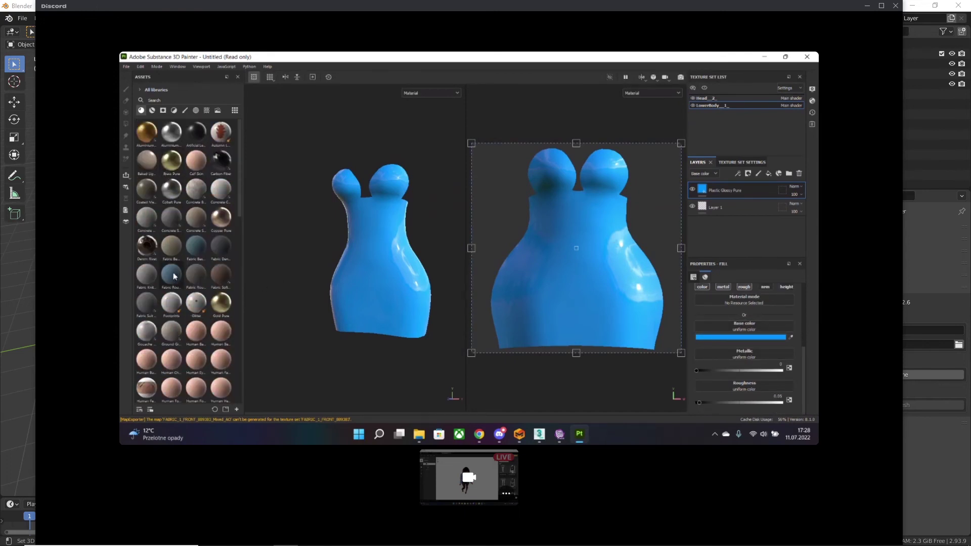
{"action": "left_click_drag", "start_coordinate": [171, 275], "coordinate": [391, 255]}
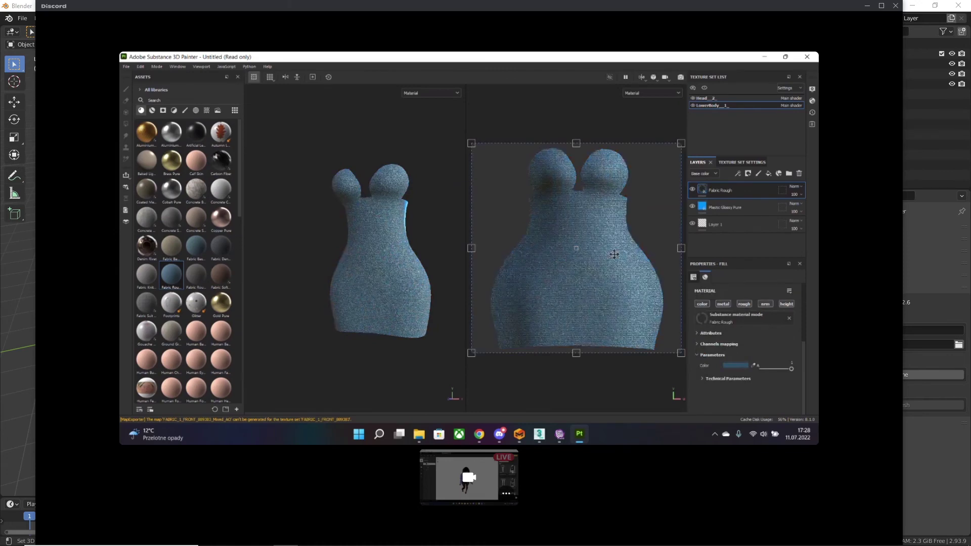
{"action": "scroll", "coordinate": [384, 244], "scroll_direction": "up", "scroll_amount": 10}
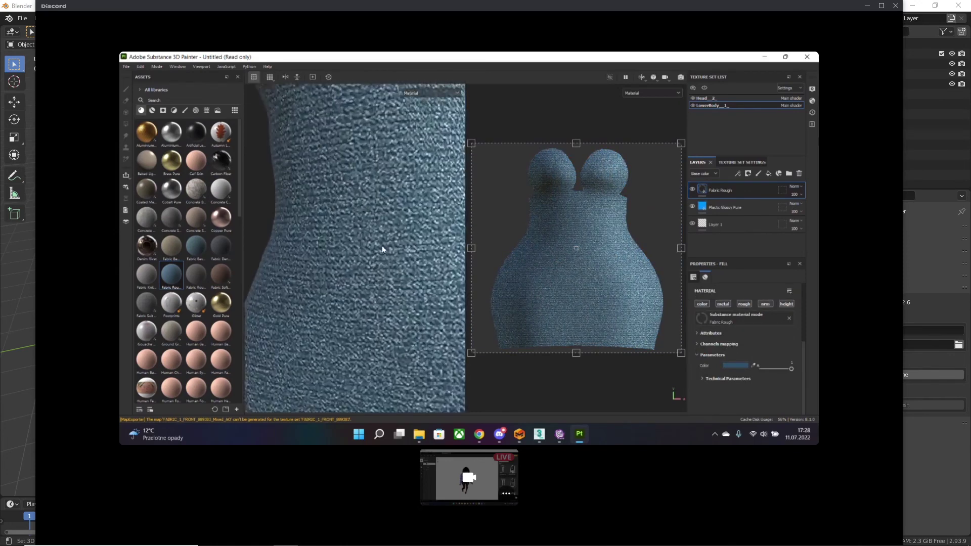
{"action": "scroll", "coordinate": [368, 233], "scroll_direction": "down", "scroll_amount": 8}
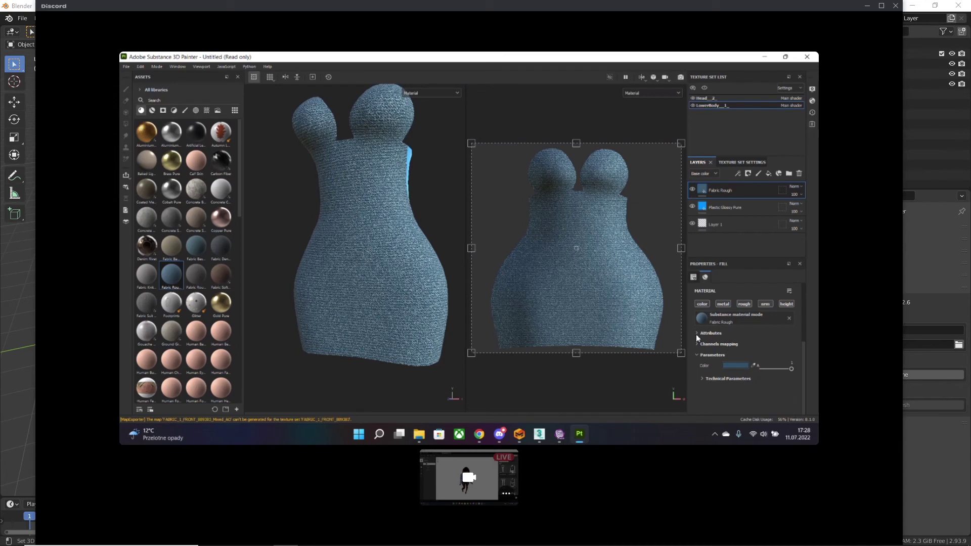
- Set the Fabric Rough layer's normal intensity and height range to 0, and its height position to 0.44
{"action": "left_click", "coordinate": [704, 380]}
{"action": "scroll", "coordinate": [707, 377], "scroll_direction": "down", "scroll_amount": 1}
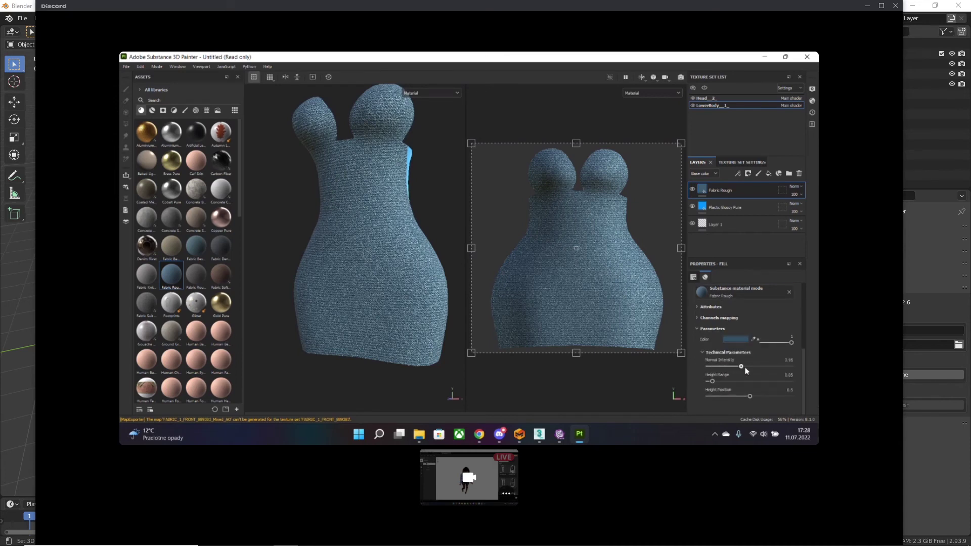
{"action": "left_click_drag", "start_coordinate": [746, 369], "coordinate": [675, 392]}
- Try the Glazed Patio and Bus Garage environment maps on the dress, and settle on a Bonifacio environment
{"action": "left_click", "coordinate": [218, 110]}
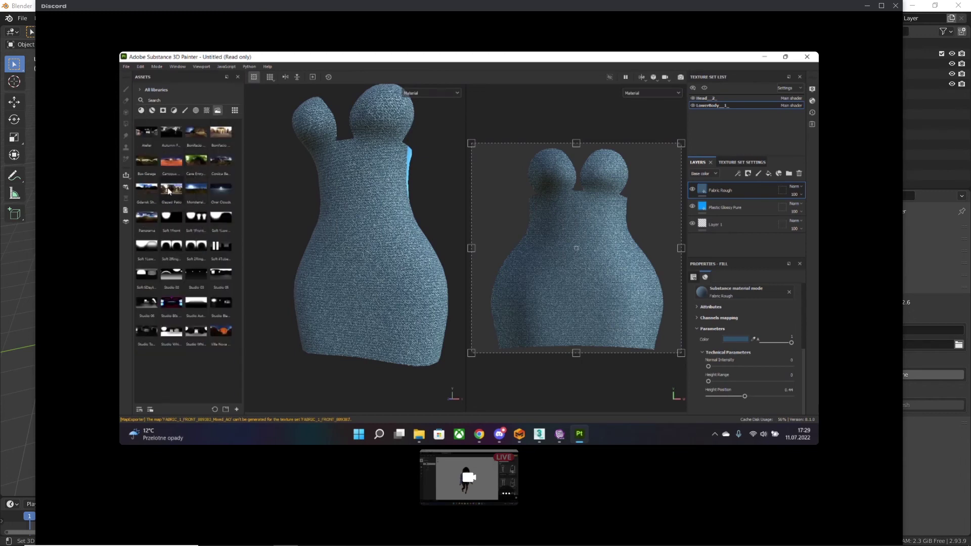
{"action": "mouse_move", "coordinate": [168, 191]}
{"action": "left_click_drag", "start_coordinate": [168, 191], "coordinate": [269, 190]}
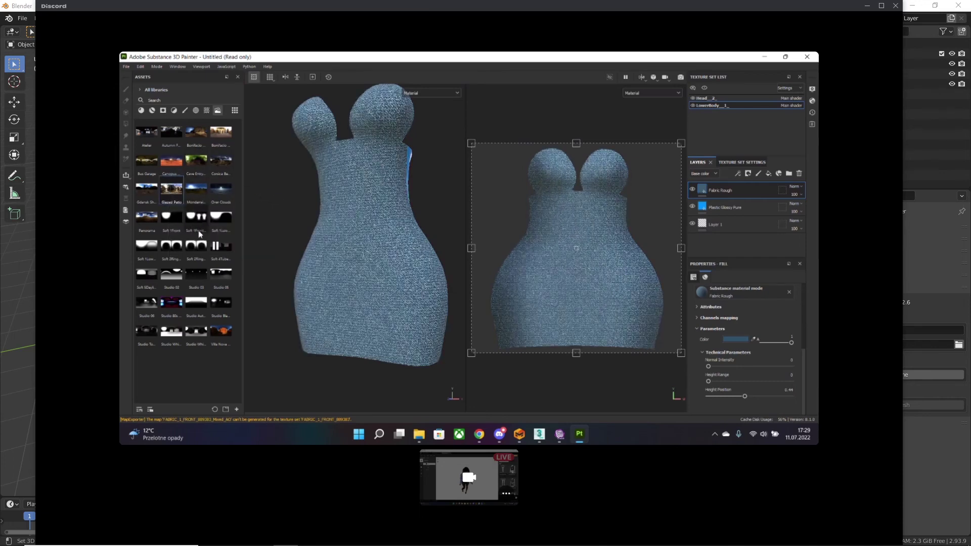
{"action": "left_click_drag", "start_coordinate": [146, 161], "coordinate": [268, 193]}
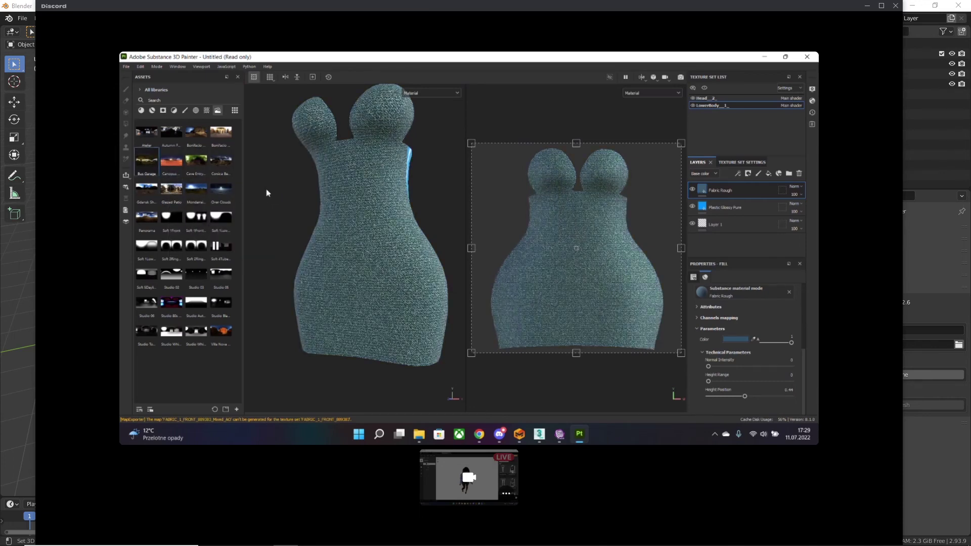
{"action": "left_click_drag", "start_coordinate": [205, 139], "coordinate": [268, 190]}
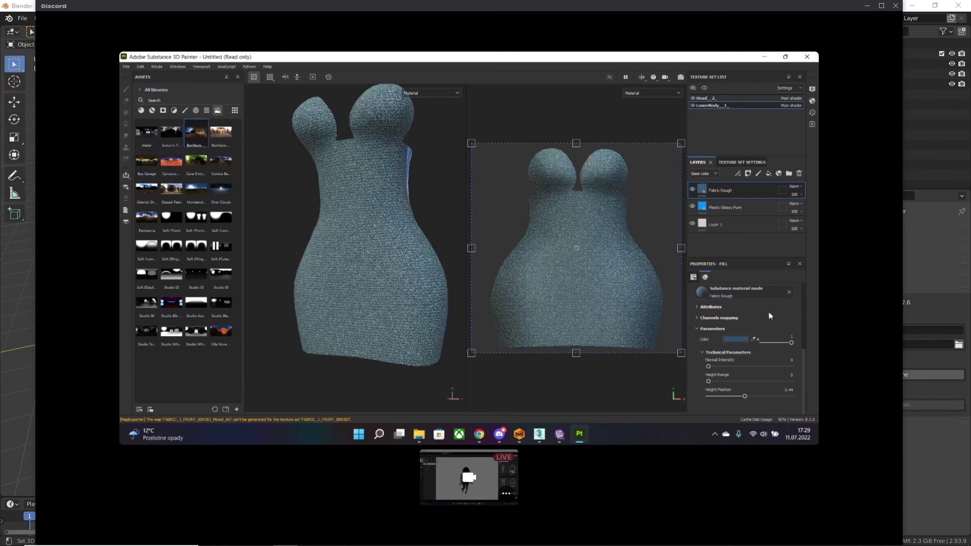
- Change the Fabric Rough layer's colour to dark red
{"action": "left_click", "coordinate": [736, 339]}
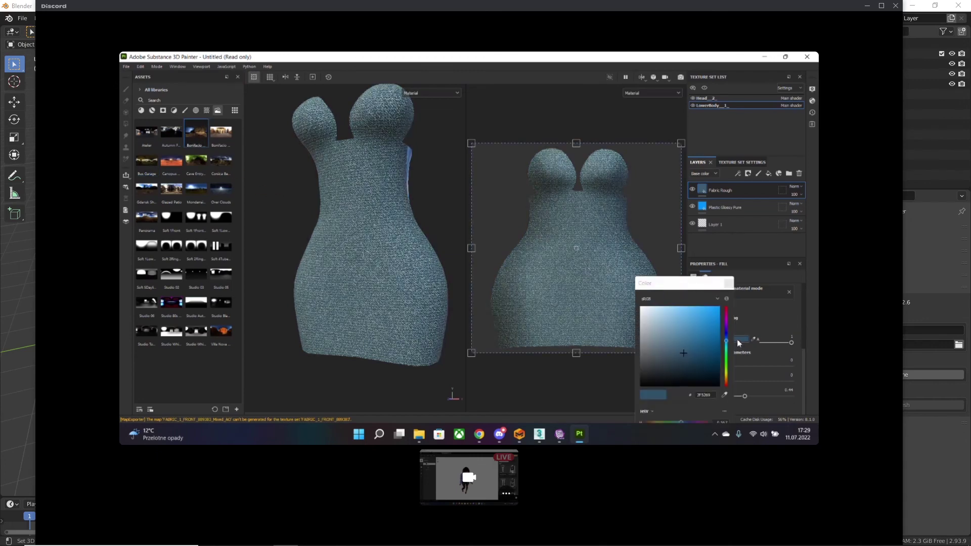
{"action": "left_click_drag", "start_coordinate": [690, 314], "coordinate": [713, 344]}
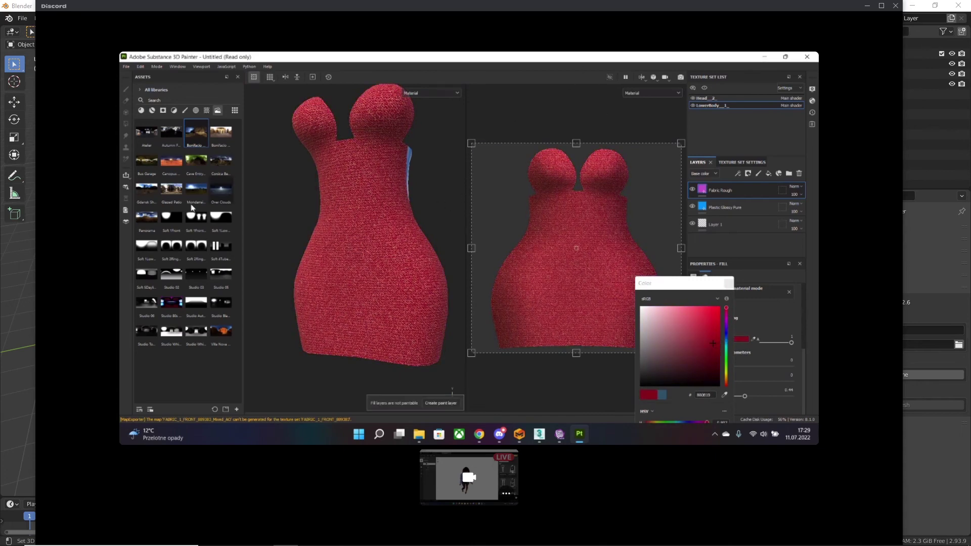
- Apply the Steel Scratched smart material to the dress and inspect it from the front
{"action": "left_click", "coordinate": [152, 112]}
{"action": "scroll", "coordinate": [213, 295], "scroll_direction": "down", "scroll_amount": 10}
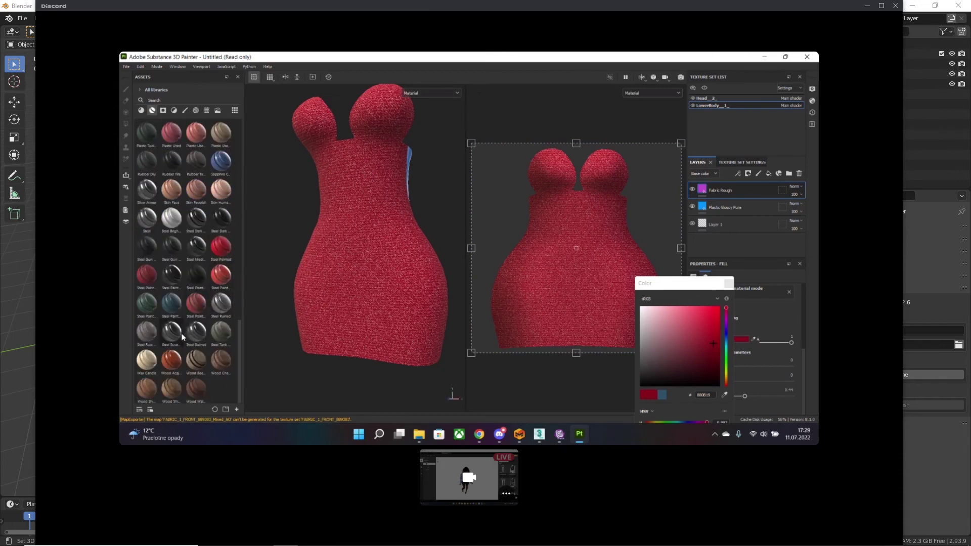
{"action": "left_click_drag", "start_coordinate": [182, 338], "coordinate": [382, 297]}
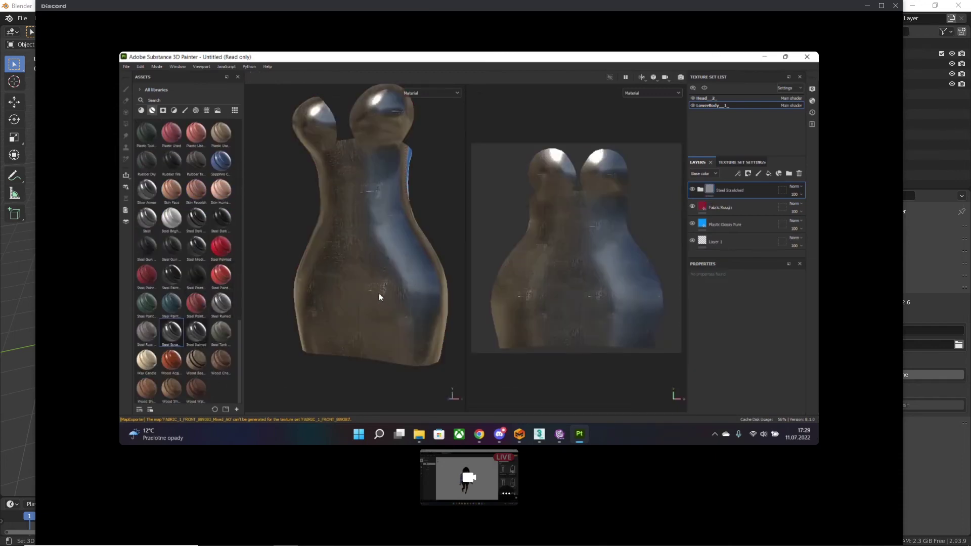
{"action": "scroll", "coordinate": [351, 293], "scroll_direction": "down", "scroll_amount": 2}
{"action": "scroll", "coordinate": [350, 293], "scroll_direction": "up", "scroll_amount": 4}
{"action": "scroll", "coordinate": [351, 293], "scroll_direction": "down", "scroll_amount": 6}
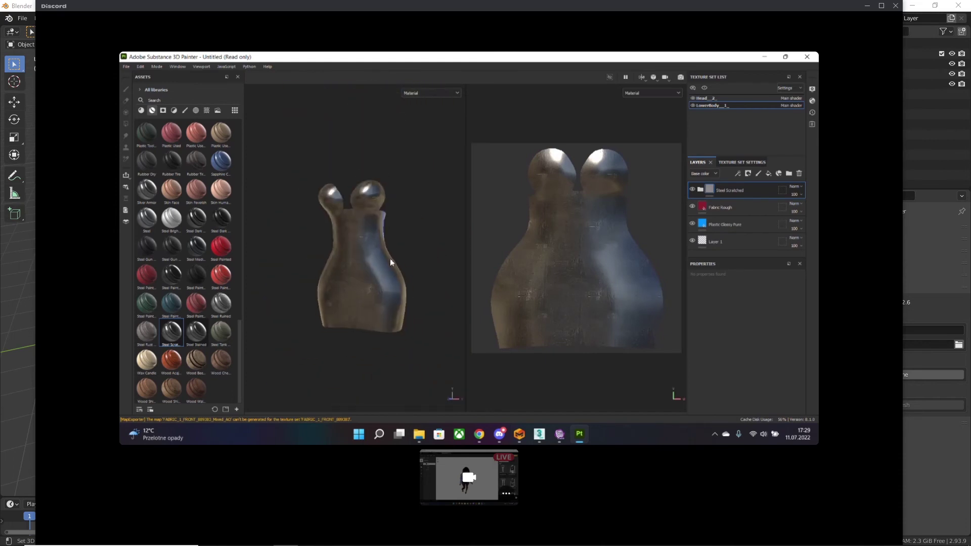
{"action": "left_click", "coordinate": [413, 248]}
{"action": "mouse_move", "coordinate": [398, 246]}
{"action": "left_mouse_down", "text": "alt"}
{"action": "mouse_move", "coordinate": [411, 256]}
{"action": "mouse_move", "coordinate": [430, 240]}
{"action": "left_mouse_up", "text": "alt"}
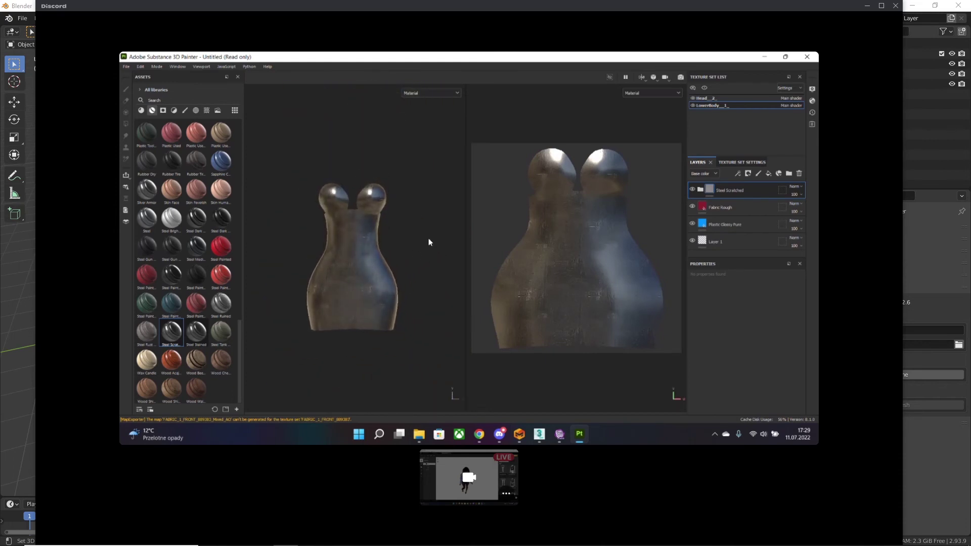
- Switch to Chrome and check the monthly price and included apps of the Substance 3D Texturing plan
{"action": "mouse_move", "coordinate": [580, 438]}
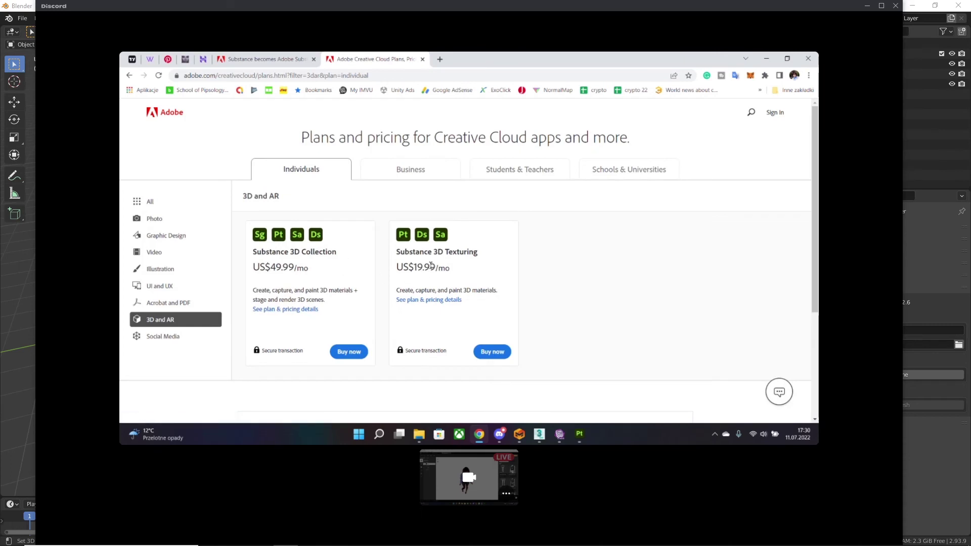
{"action": "left_click", "coordinate": [459, 265]}
{"action": "left_click_drag", "start_coordinate": [398, 269], "coordinate": [433, 271]}
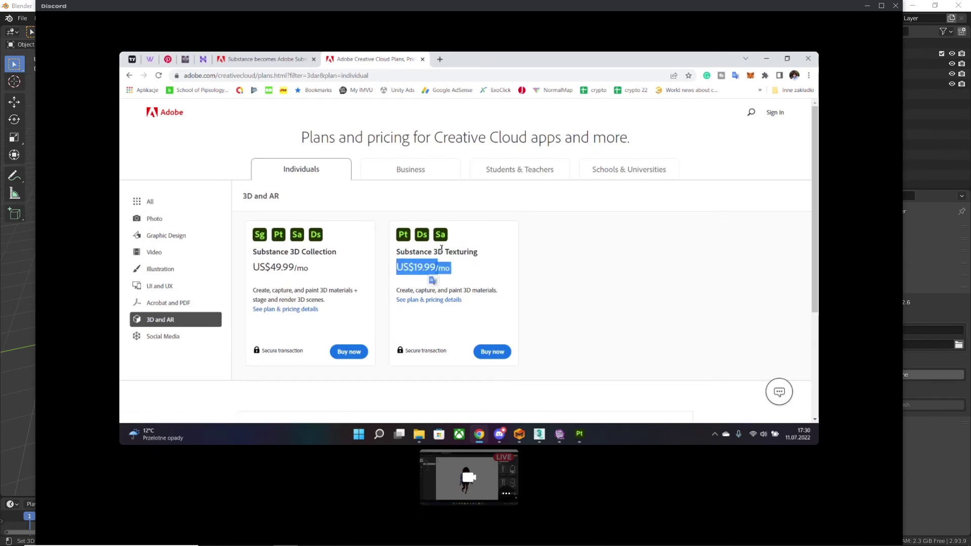
{"action": "left_click", "coordinate": [489, 248]}
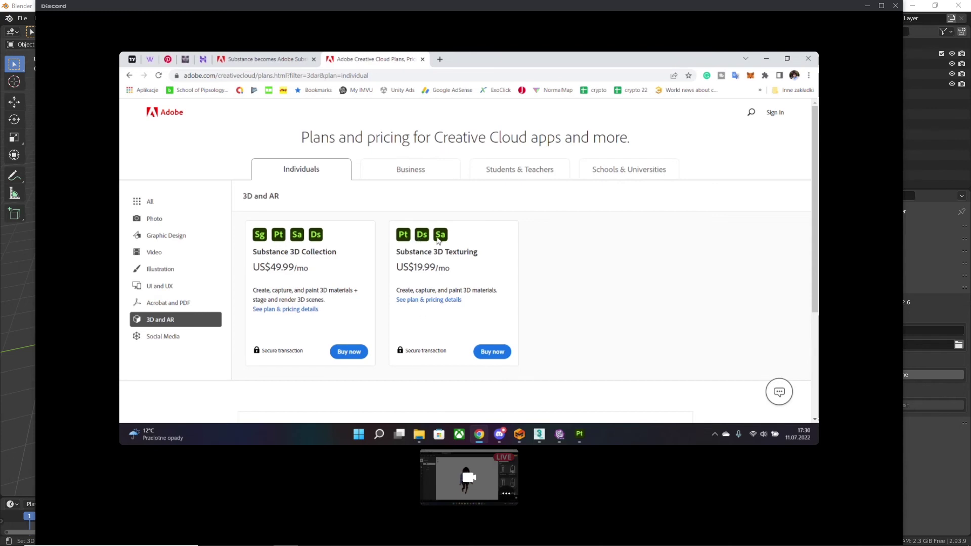
{"action": "left_click", "coordinate": [359, 438]}
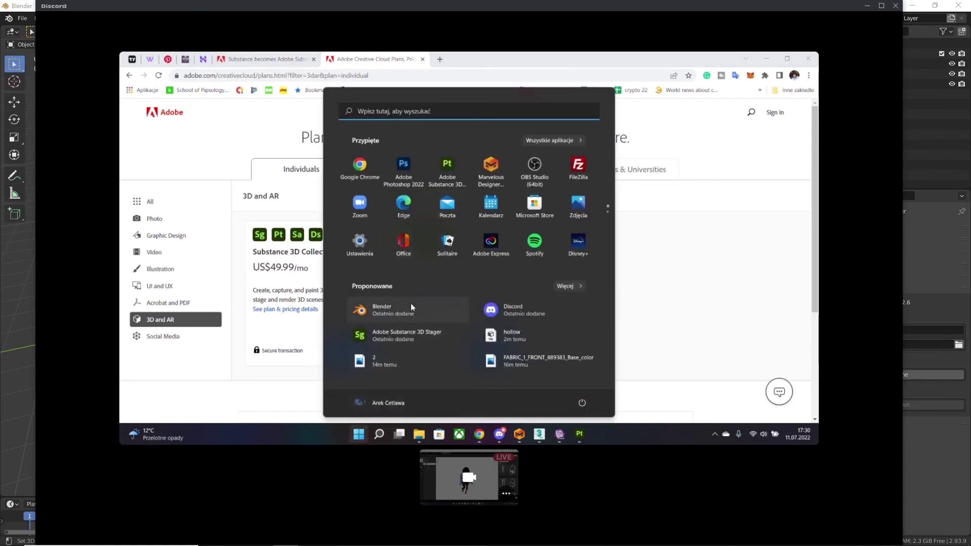
{"action": "left_click", "coordinate": [726, 312]}
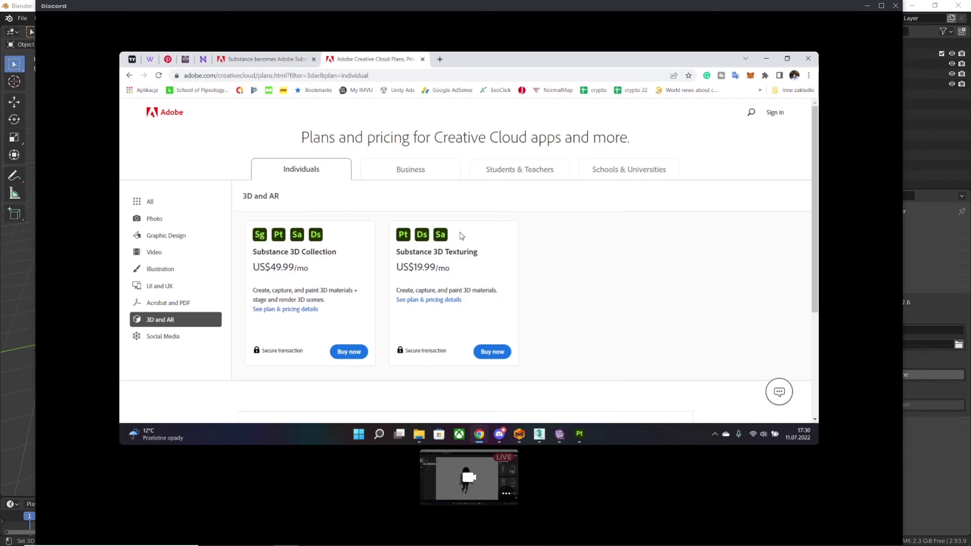
- Review the Substance 3D Texturing plan and pricing details, including its listed apps, and close them
{"action": "left_click", "coordinate": [436, 302]}
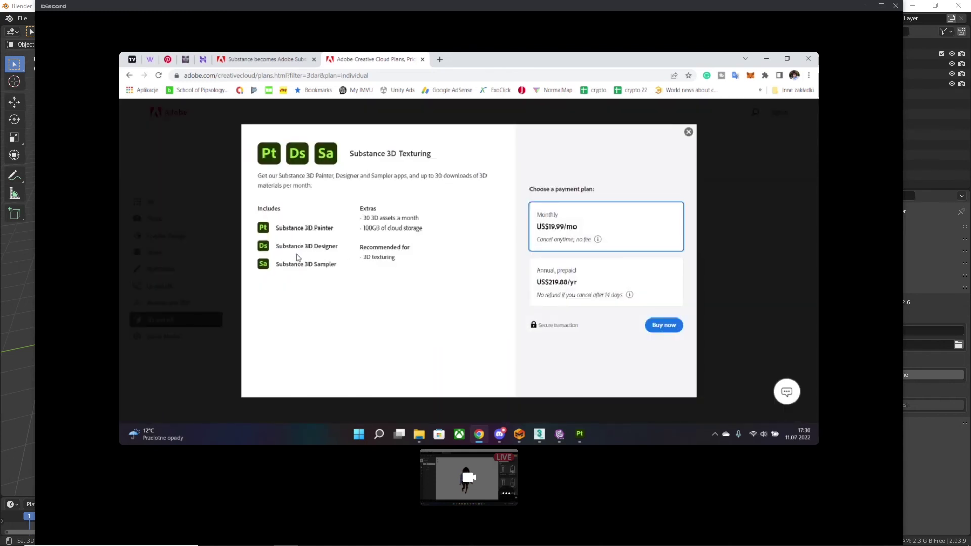
{"action": "left_click_drag", "start_coordinate": [297, 269], "coordinate": [342, 275]}
{"action": "left_click", "coordinate": [343, 275]}
{"action": "left_click", "coordinate": [688, 132]}
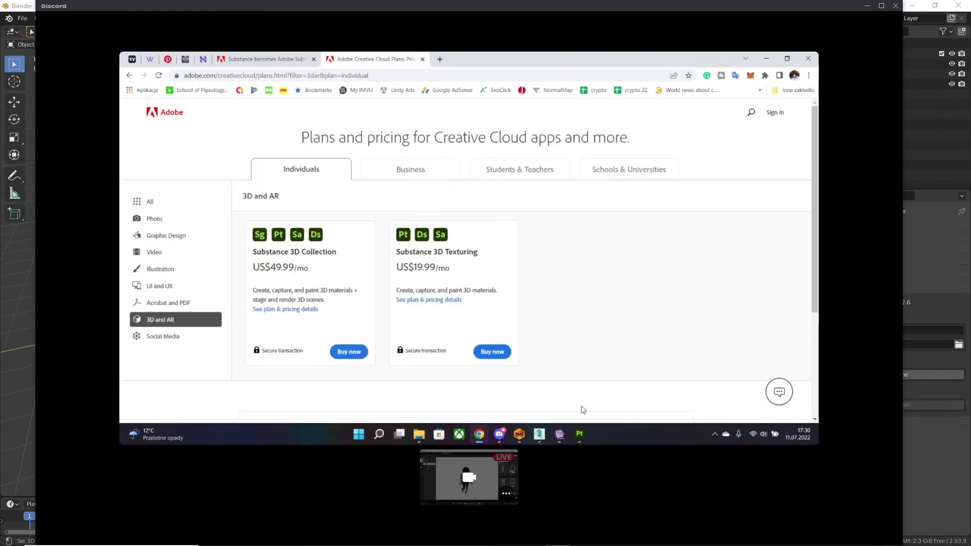
{"action": "left_click", "coordinate": [579, 434]}
{"action": "left_click", "coordinate": [126, 66]}
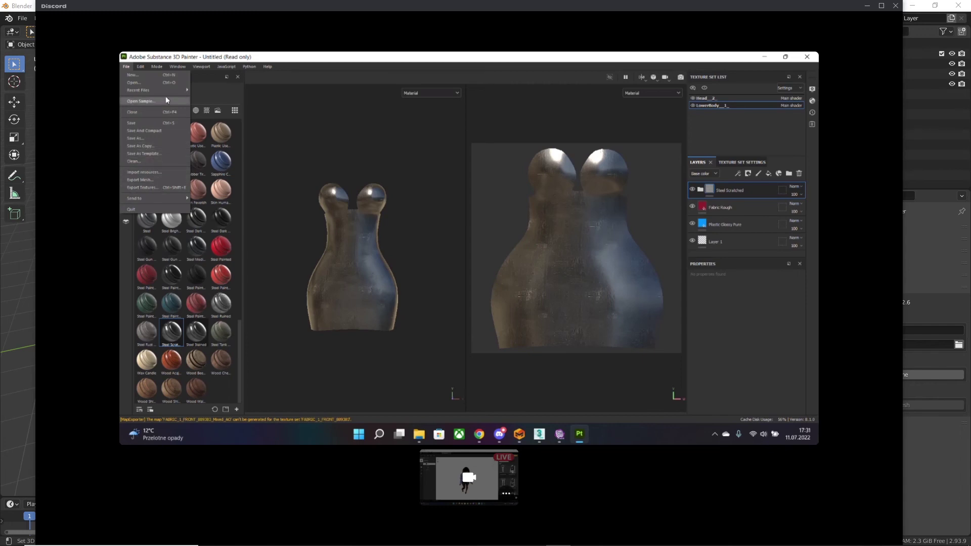
{"action": "left_click", "coordinate": [368, 63]}
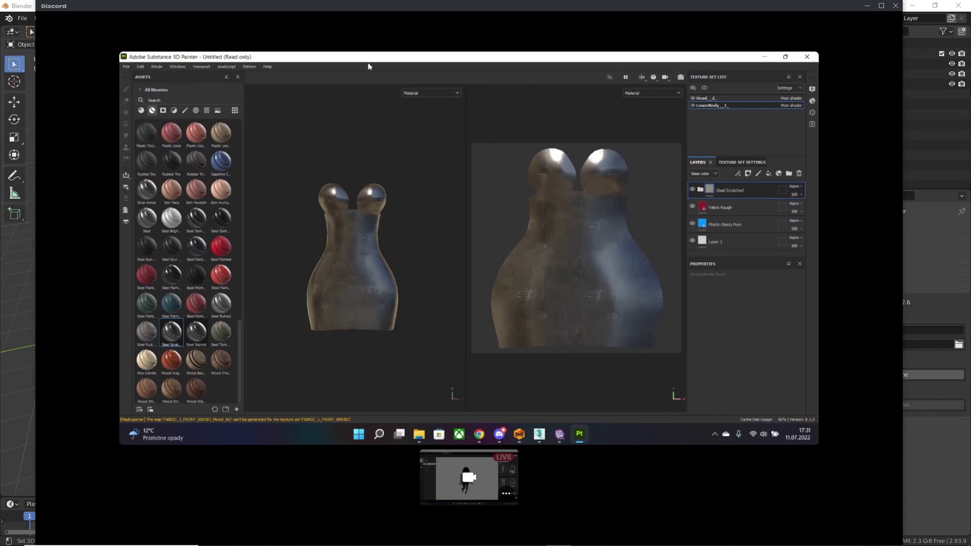
{"action": "left_click", "coordinate": [579, 436]}
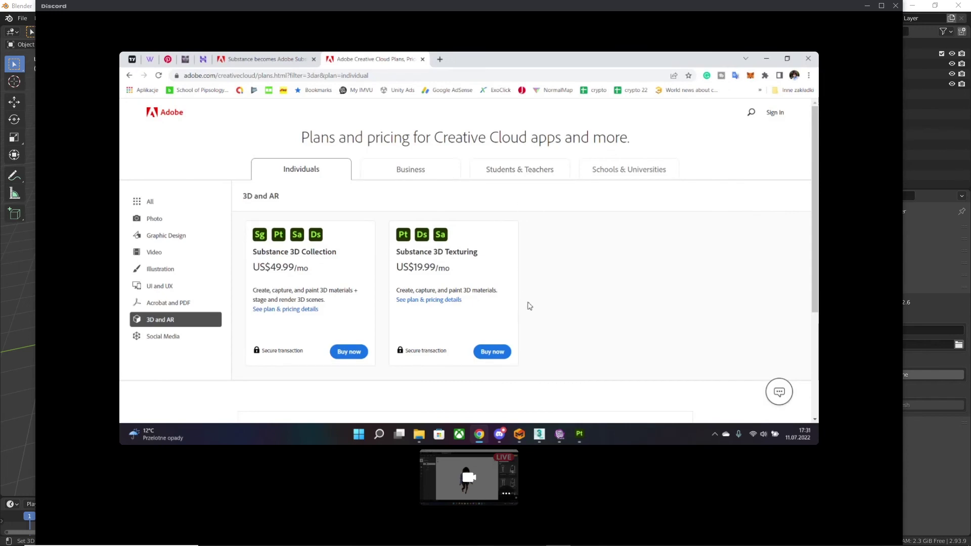
- Switch to 3ds Max and browse for a scene to open in the IMVU > 3d > top 3.1 folder on drive C
{"action": "left_click", "coordinate": [565, 434]}
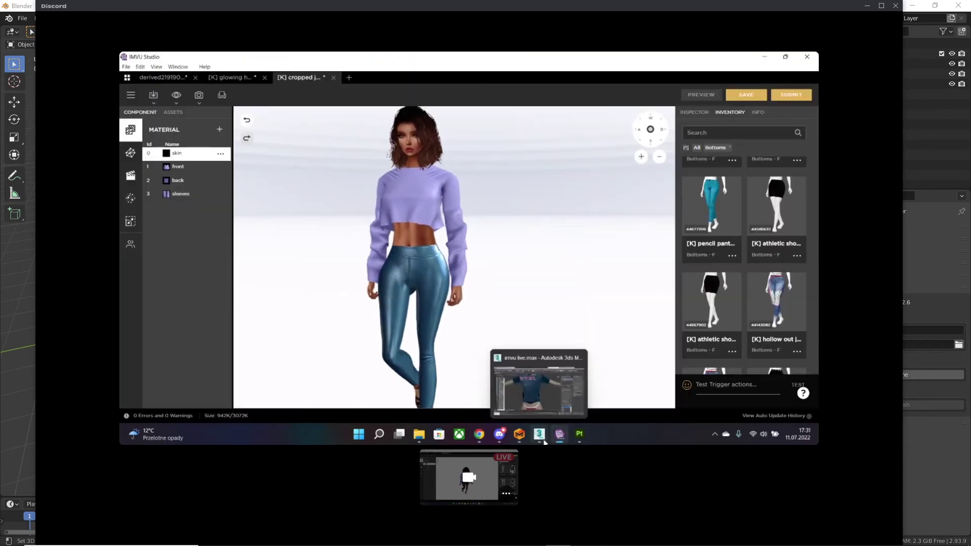
{"action": "left_click", "coordinate": [544, 441]}
{"action": "left_click", "coordinate": [535, 304]}
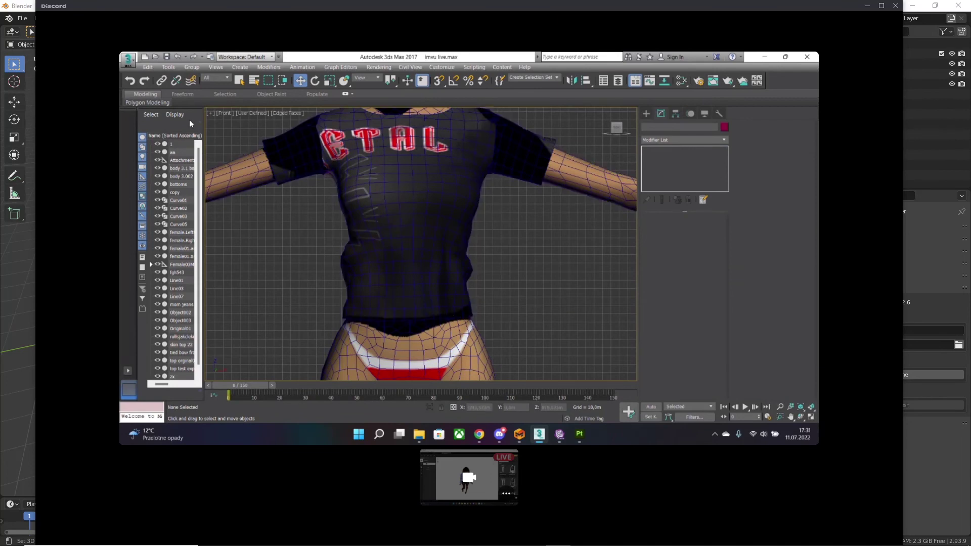
{"action": "left_click", "coordinate": [128, 59]}
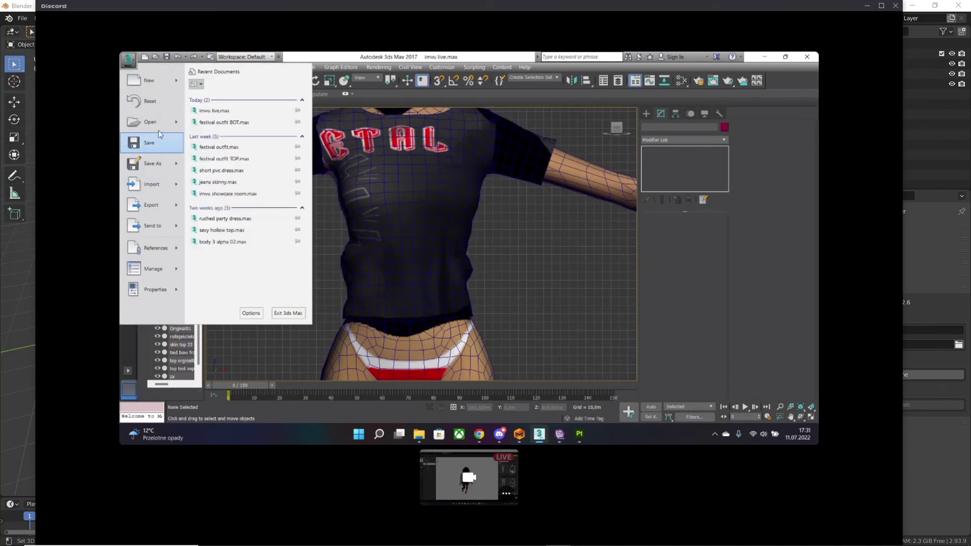
{"action": "left_click", "coordinate": [161, 122]}
{"action": "left_click", "coordinate": [465, 256]}
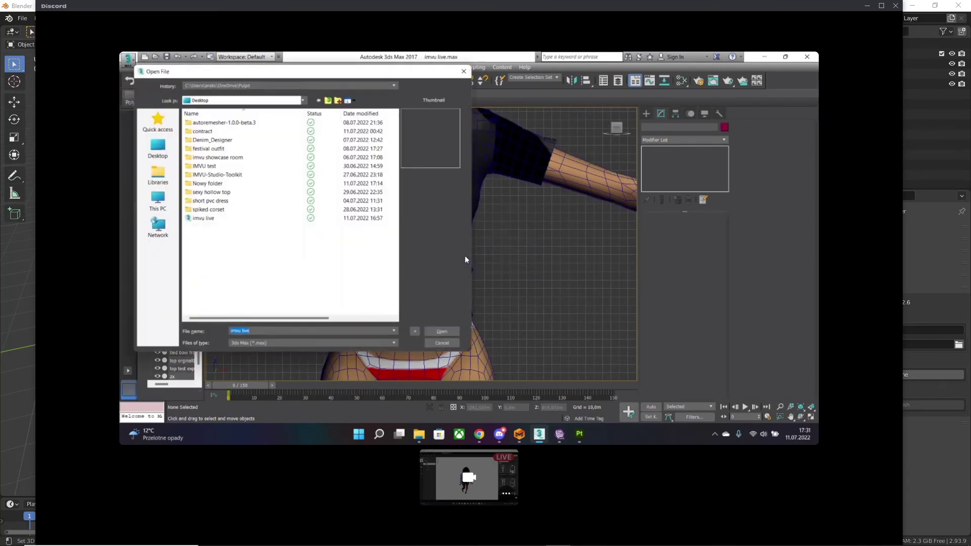
{"action": "left_click", "coordinate": [168, 178]}
{"action": "left_click", "coordinate": [157, 200]}
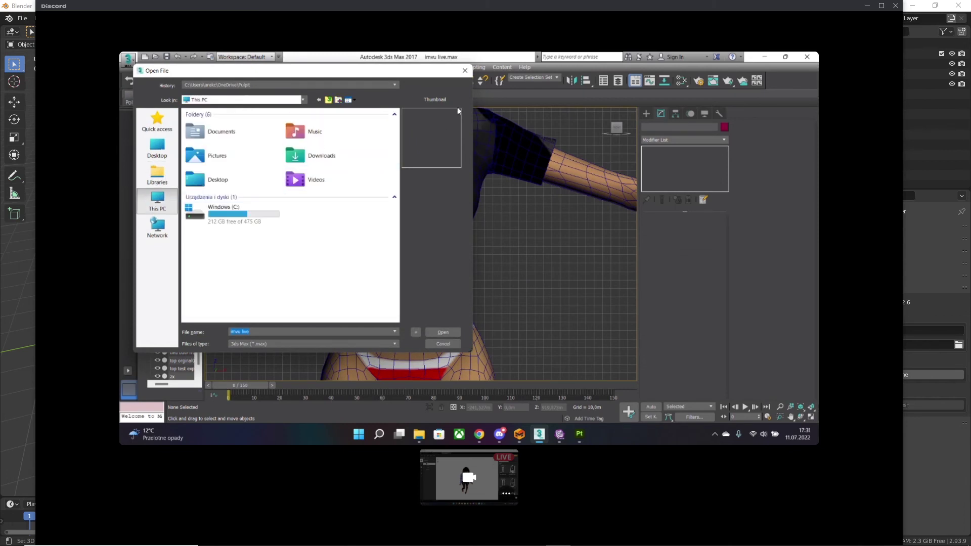
{"action": "double_click", "coordinate": [218, 219]}
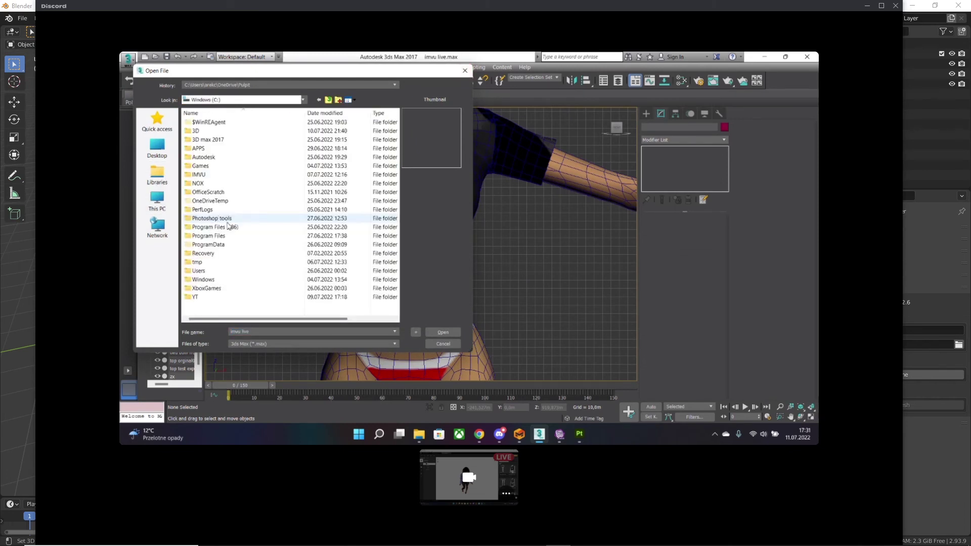
{"action": "double_click", "coordinate": [216, 175]}
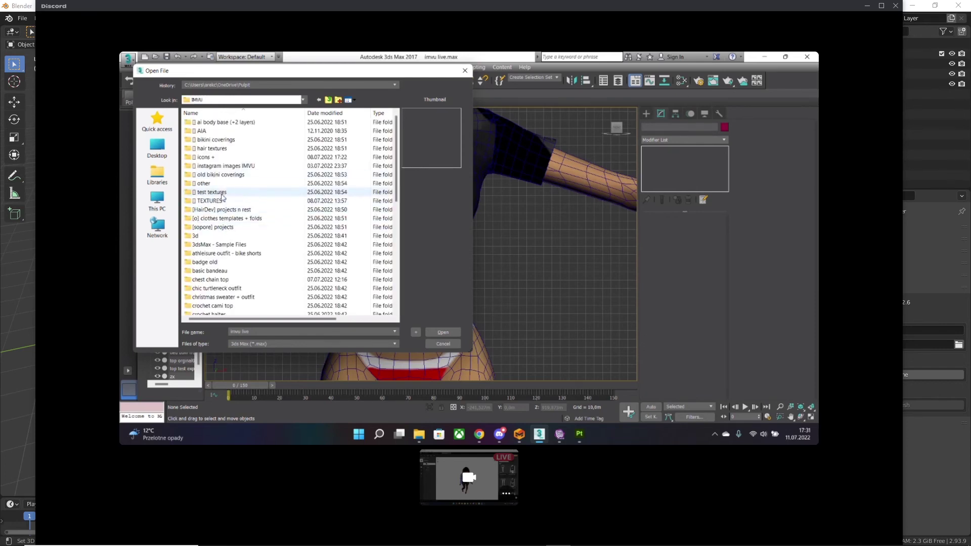
{"action": "double_click", "coordinate": [207, 235]}
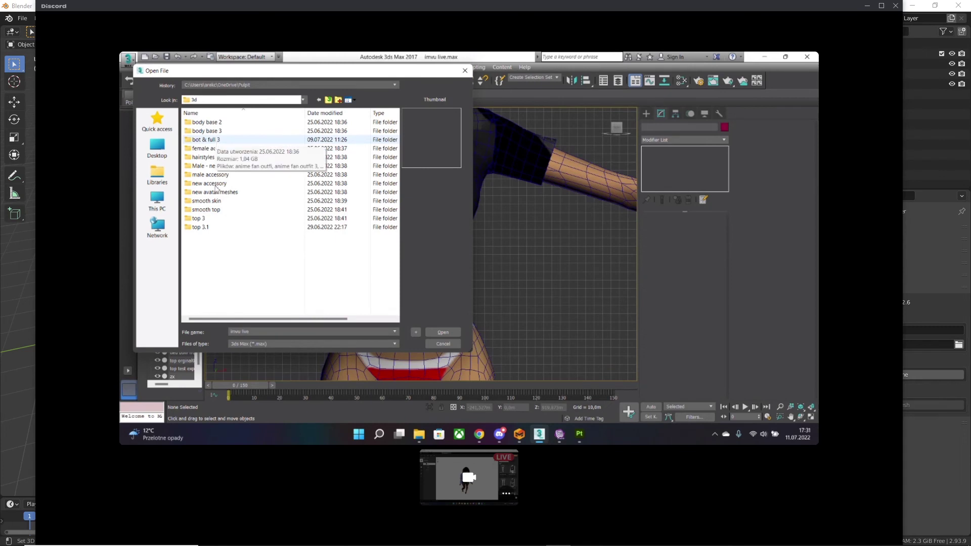
{"action": "double_click", "coordinate": [202, 228]}
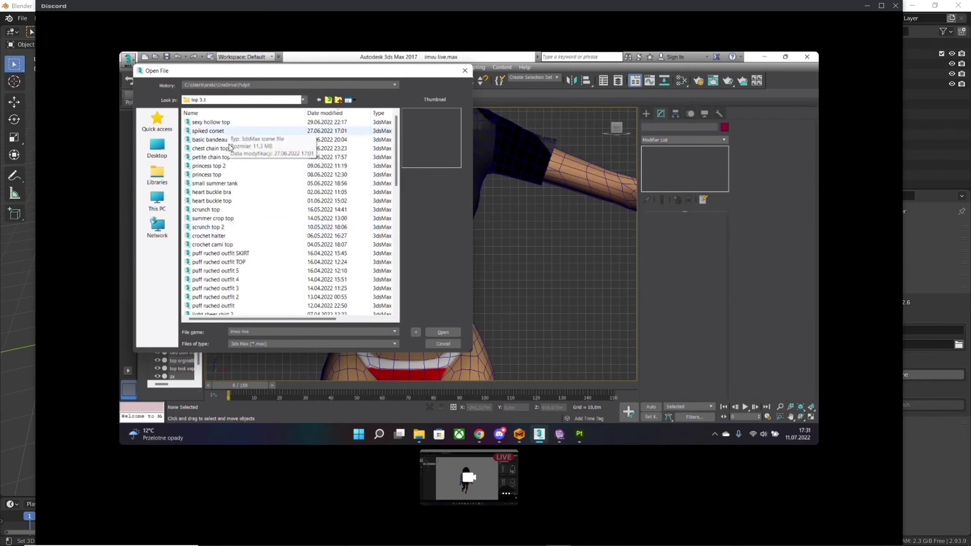
- Preview the basic bandeau and chain top scenes, and open the princess top 2 scene
{"action": "left_click", "coordinate": [209, 142]}
{"action": "left_click", "coordinate": [207, 149]}
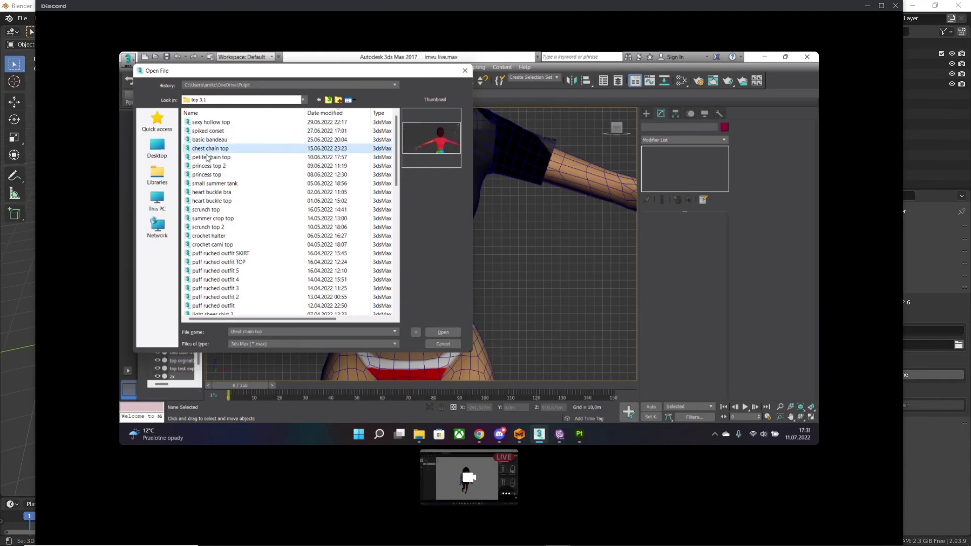
{"action": "left_click", "coordinate": [207, 157]}
{"action": "left_click", "coordinate": [207, 167]}
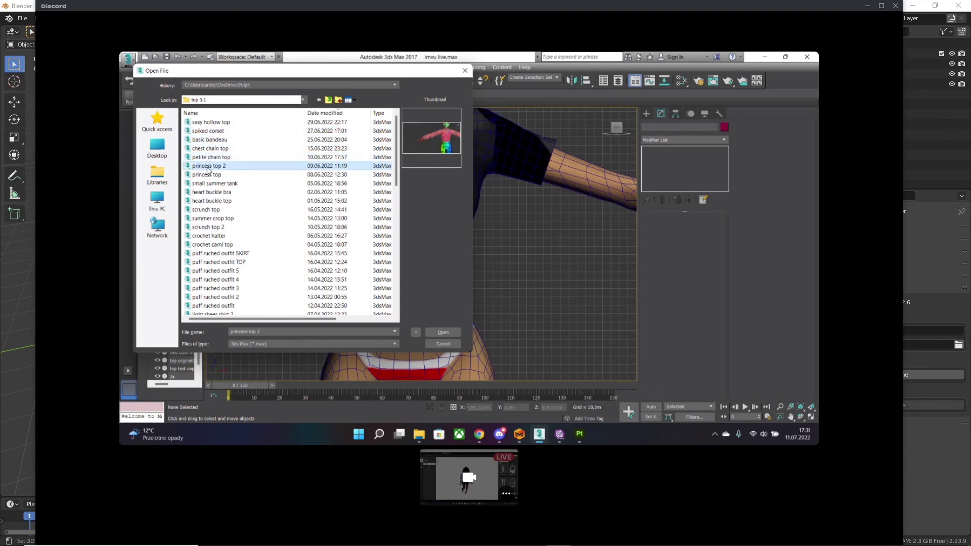
{"action": "double_click", "coordinate": [207, 167]}
{"action": "left_click", "coordinate": [583, 326]}
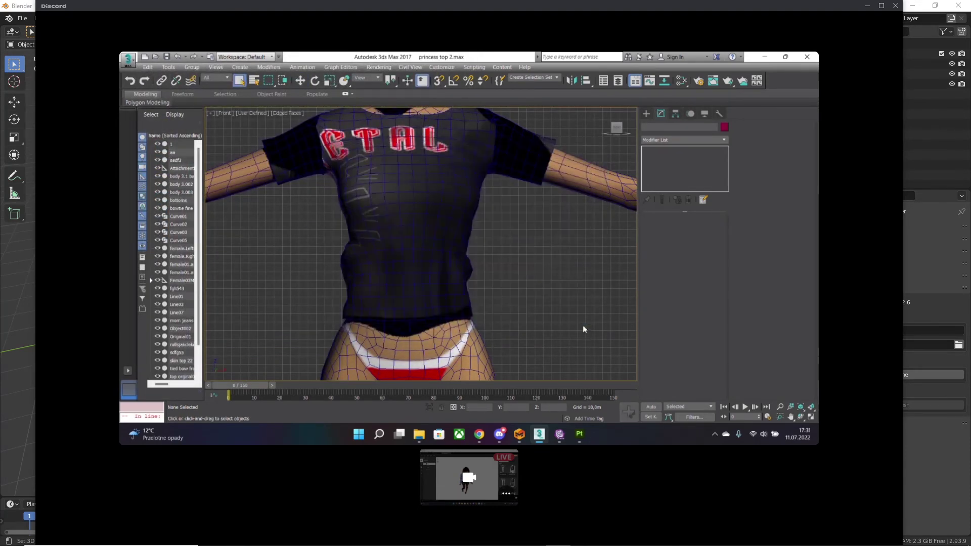
- Select the princess top mesh on the avatar and close the Weight Tool
{"action": "middle_click_drag", "start_coordinate": [557, 275], "coordinate": [500, 246]}
{"action": "left_click", "coordinate": [500, 245]}
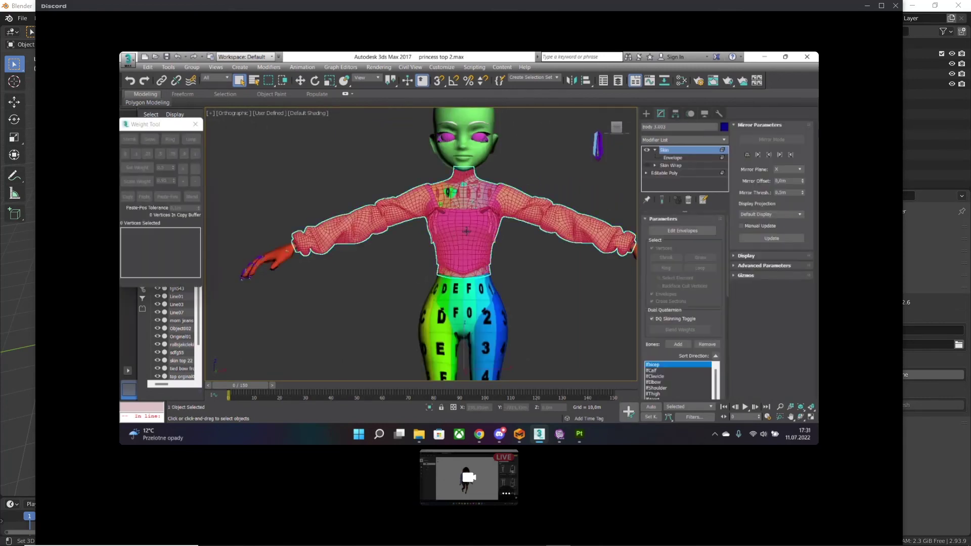
{"action": "left_click", "coordinate": [195, 123]}
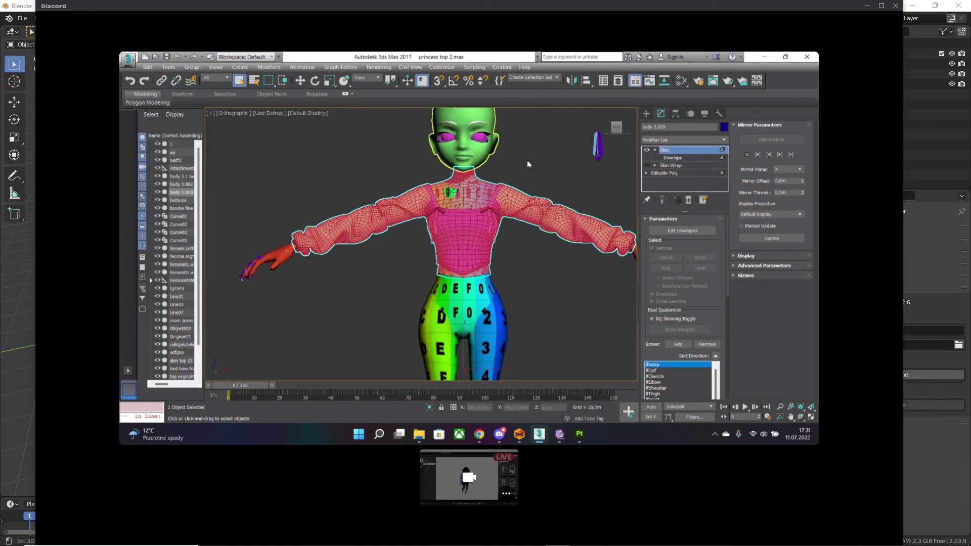
- Deselect the mesh and examine the princess top on the full avatar and up close
{"action": "scroll", "coordinate": [527, 164], "scroll_direction": "up", "scroll_amount": 2}
{"action": "scroll", "coordinate": [528, 164], "scroll_direction": "down", "scroll_amount": 4}
{"action": "middle_click_drag", "start_coordinate": [519, 238], "coordinate": [510, 272], "text": "alt"}
{"action": "left_click", "coordinate": [516, 239]}
{"action": "scroll", "coordinate": [519, 227], "scroll_direction": "down", "scroll_amount": 5}
{"action": "scroll", "coordinate": [520, 205], "scroll_direction": "up", "scroll_amount": 5}
{"action": "scroll", "coordinate": [506, 208], "scroll_direction": "up", "scroll_amount": 3}
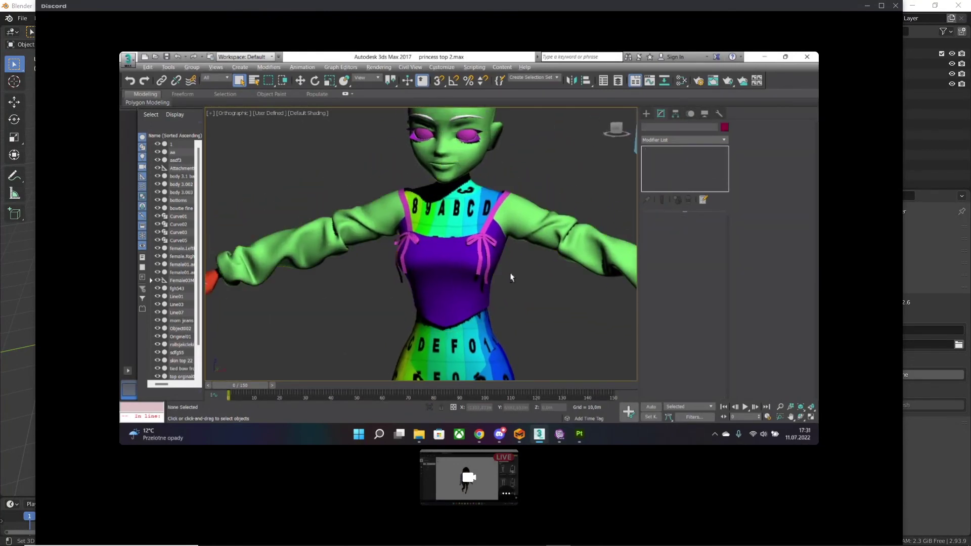
{"action": "scroll", "coordinate": [510, 271], "scroll_direction": "down", "scroll_amount": 10}
{"action": "scroll", "coordinate": [381, 327], "scroll_direction": "up", "scroll_amount": 8}
{"action": "scroll", "coordinate": [382, 326], "scroll_direction": "down", "scroll_amount": 5}
{"action": "middle_click_drag", "start_coordinate": [424, 259], "coordinate": [460, 262]}
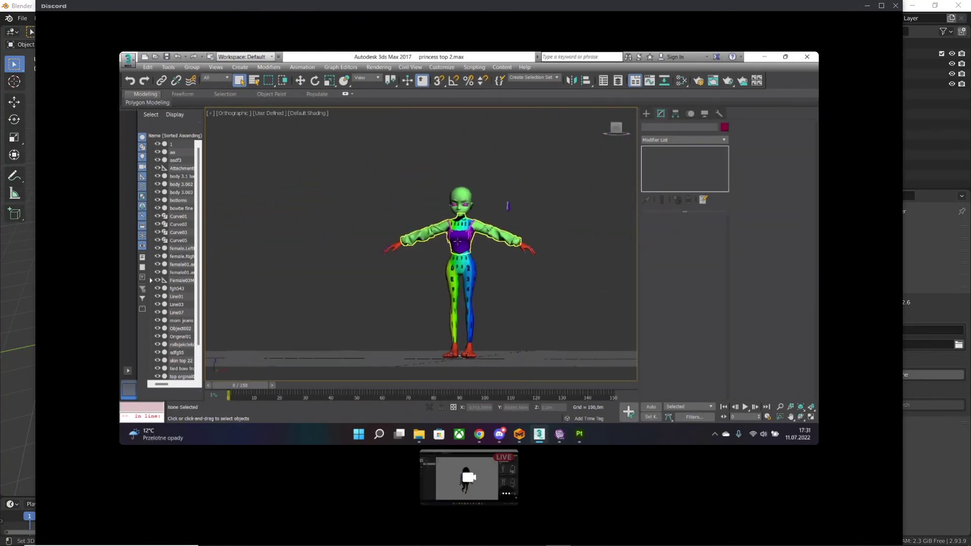
{"action": "scroll", "coordinate": [460, 262], "scroll_direction": "down", "scroll_amount": 3}
{"action": "scroll", "coordinate": [488, 234], "scroll_direction": "up", "scroll_amount": 10}
- Select the sleeved top mesh to examine its wireframe topology, and select the body mesh beneath it
{"action": "left_click", "coordinate": [488, 233]}
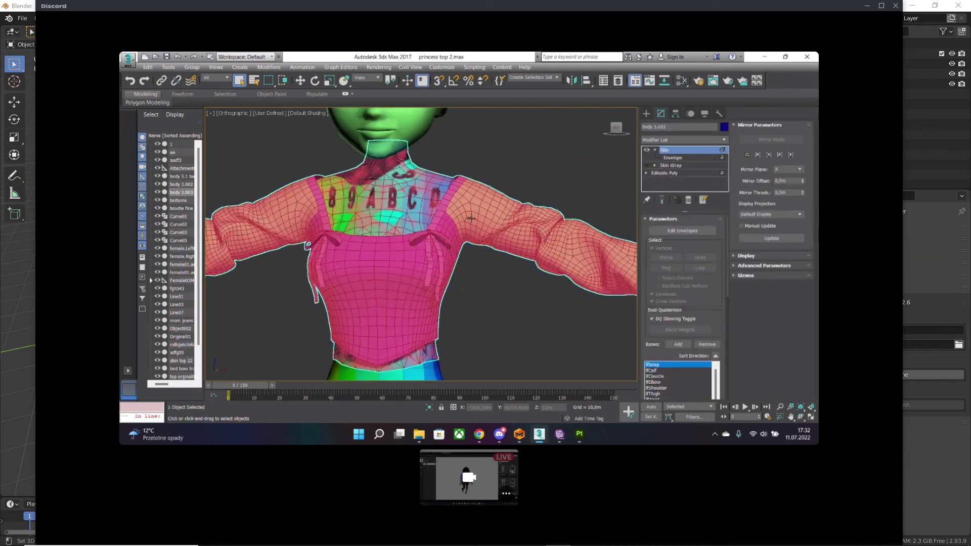
{"action": "scroll", "coordinate": [513, 226], "scroll_direction": "down", "scroll_amount": 3}
{"action": "scroll", "coordinate": [501, 260], "scroll_direction": "up", "scroll_amount": 3}
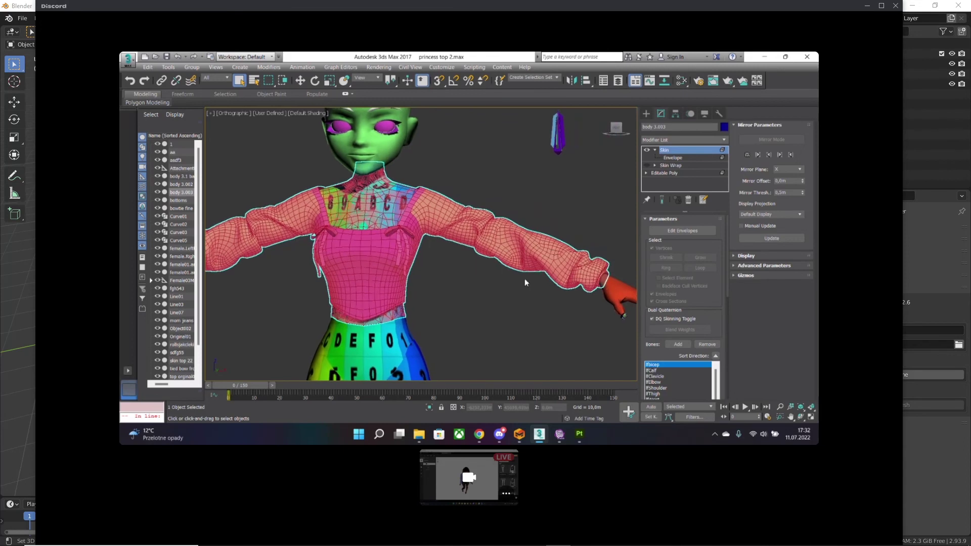
{"action": "left_click", "coordinate": [520, 277]}
{"action": "left_click", "coordinate": [470, 232]}
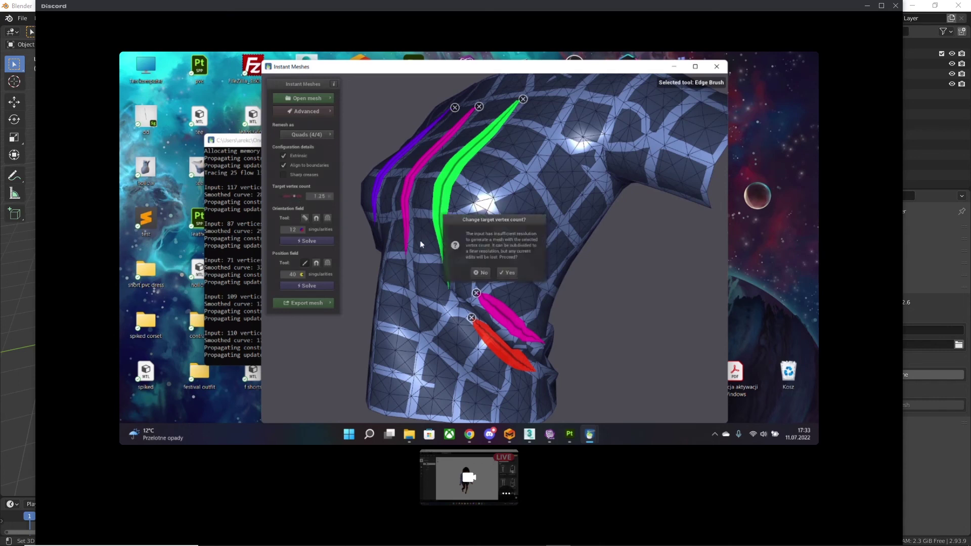
- Switch to Instant Meshes and solve the mesh's orientation field
{"action": "left_click", "coordinate": [307, 240]}
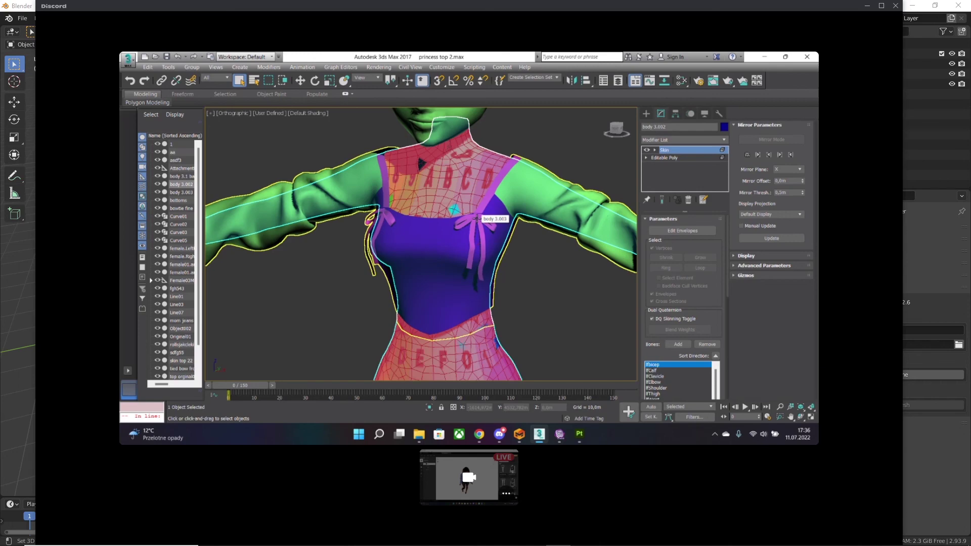
- Switch back to 3ds Max and clear the selection of the body mesh
{"action": "right_click", "coordinate": [519, 244]}
{"action": "left_click", "coordinate": [511, 251]}
{"action": "left_click", "coordinate": [335, 247]}
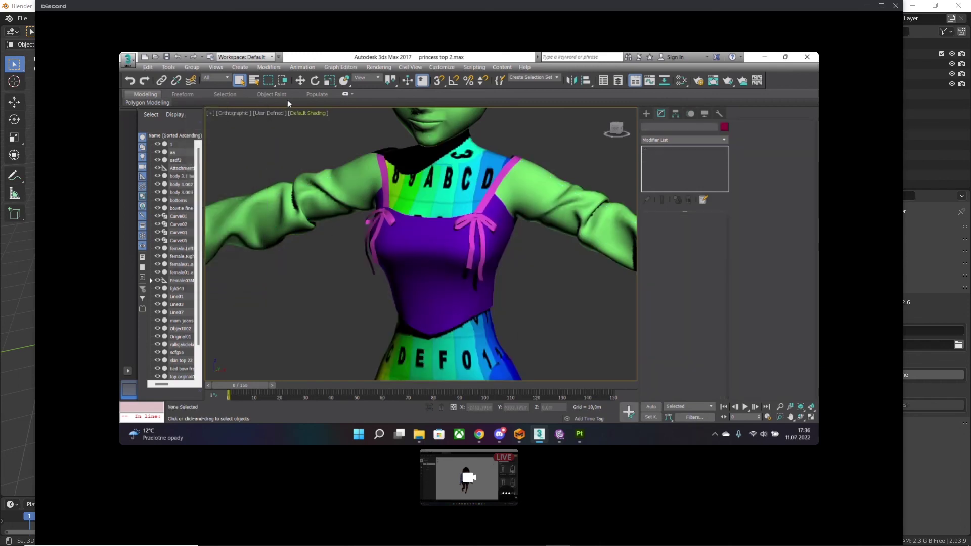
- Select the body mesh with sleeves and examine its wireframe across the torso and arms
{"action": "left_click", "coordinate": [526, 221]}
{"action": "middle_click_drag", "start_coordinate": [540, 245], "coordinate": [571, 241], "text": "alt"}
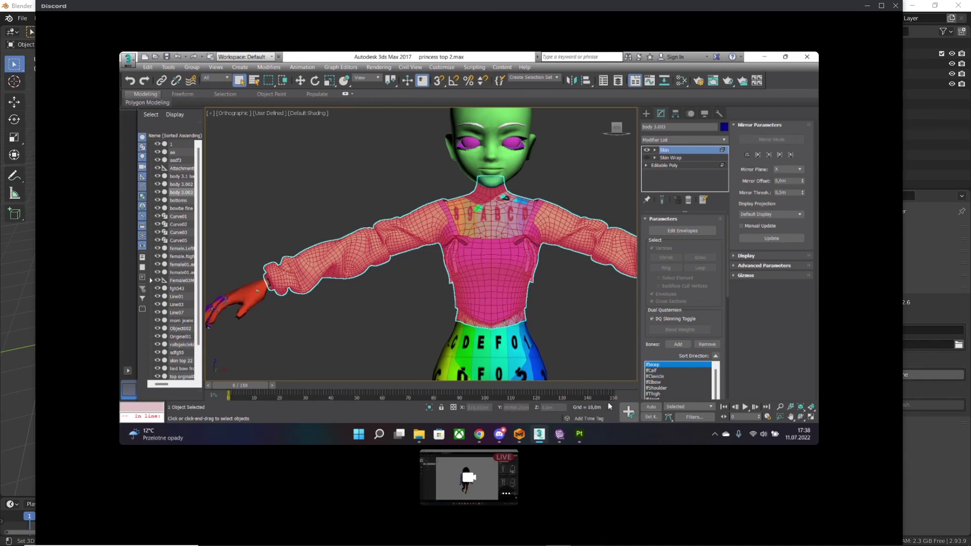
- Switch to IMVU Studio and examine the lilac cropped jumper on the walking avatar up close, from afar and from different angles
{"action": "left_click", "coordinate": [559, 433]}
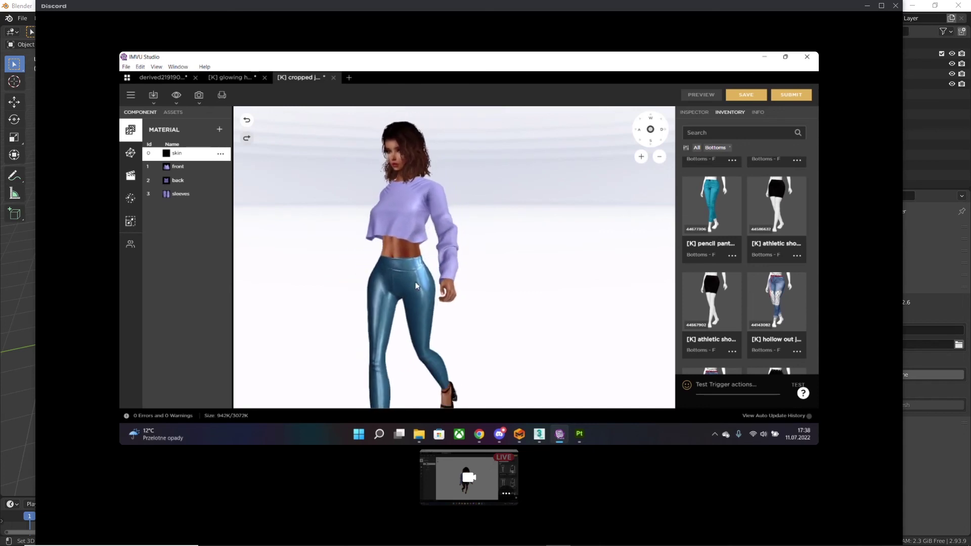
{"action": "scroll", "coordinate": [406, 214], "scroll_direction": "up", "scroll_amount": 3}
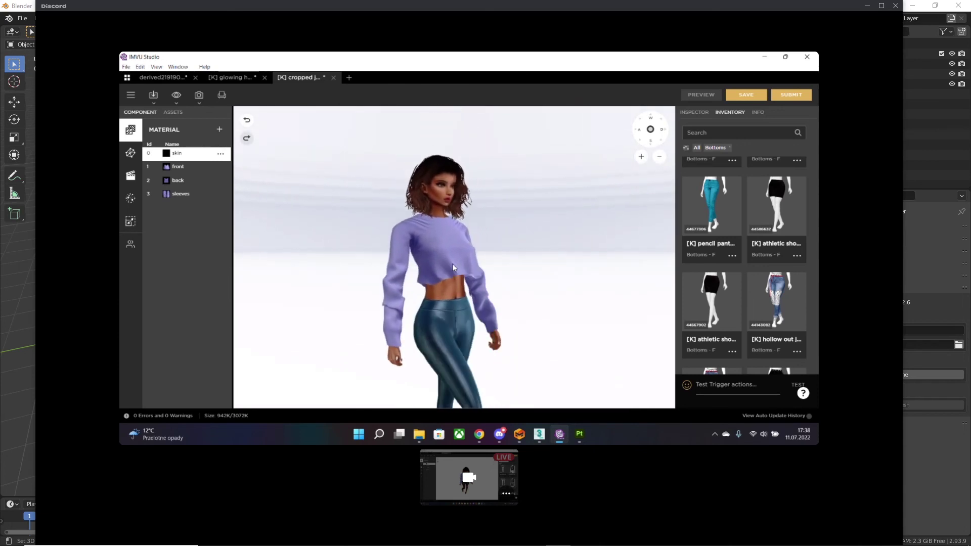
{"action": "scroll", "coordinate": [454, 267], "scroll_direction": "up", "scroll_amount": 3}
{"action": "scroll", "coordinate": [456, 271], "scroll_direction": "down", "scroll_amount": 3}
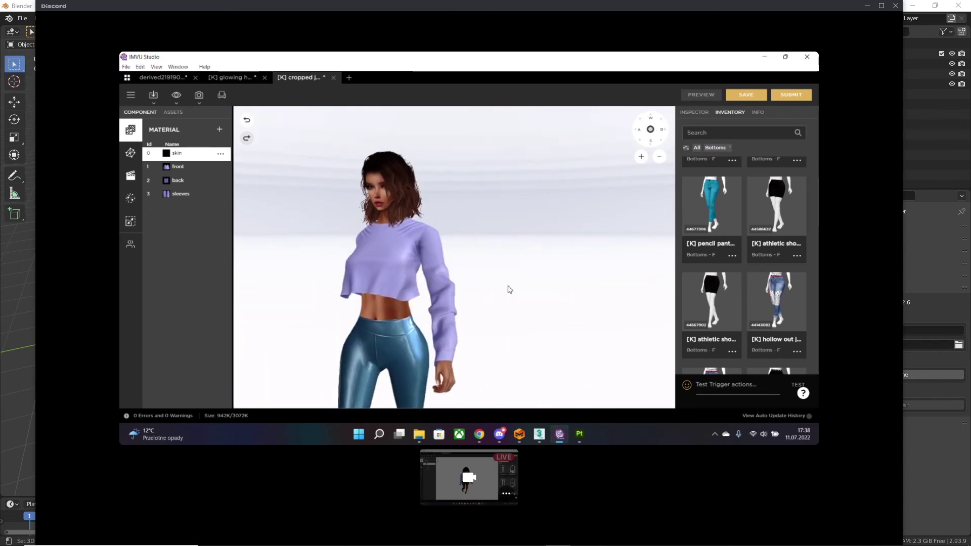
{"action": "scroll", "coordinate": [508, 289], "scroll_direction": "up", "scroll_amount": 2}
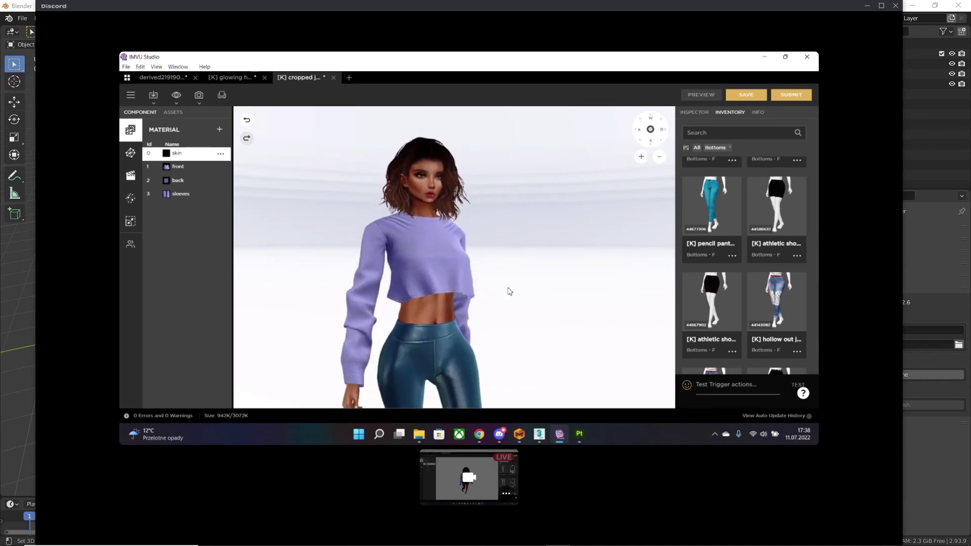
{"action": "scroll", "coordinate": [509, 321], "scroll_direction": "up", "scroll_amount": 2}
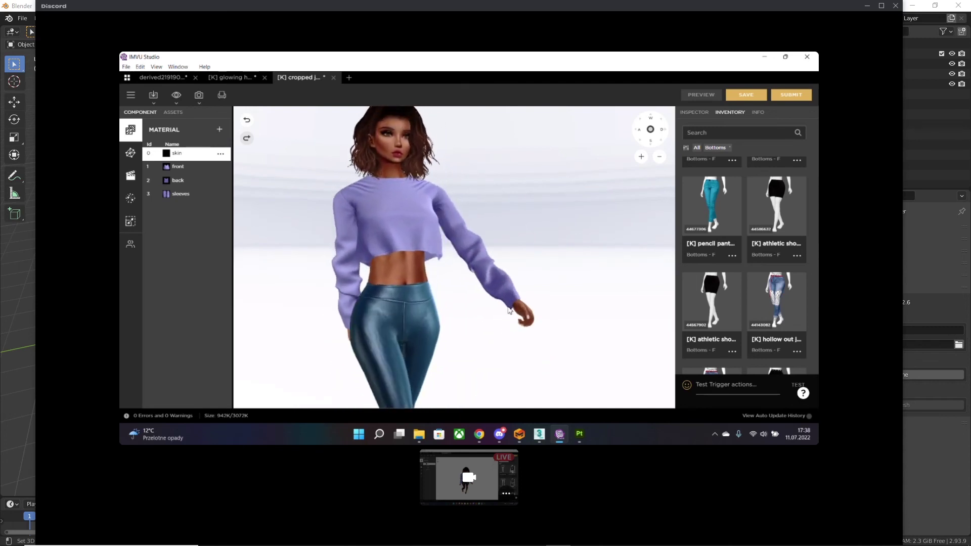
{"action": "scroll", "coordinate": [501, 310], "scroll_direction": "up", "scroll_amount": 1}
{"action": "scroll", "coordinate": [501, 311], "scroll_direction": "down", "scroll_amount": 4}
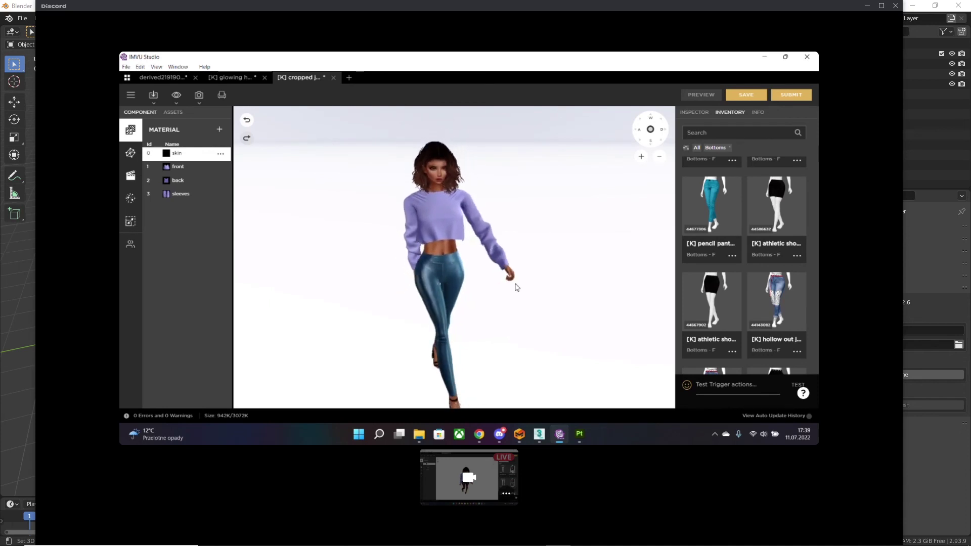
{"action": "scroll", "coordinate": [443, 257], "scroll_direction": "down", "scroll_amount": 5}
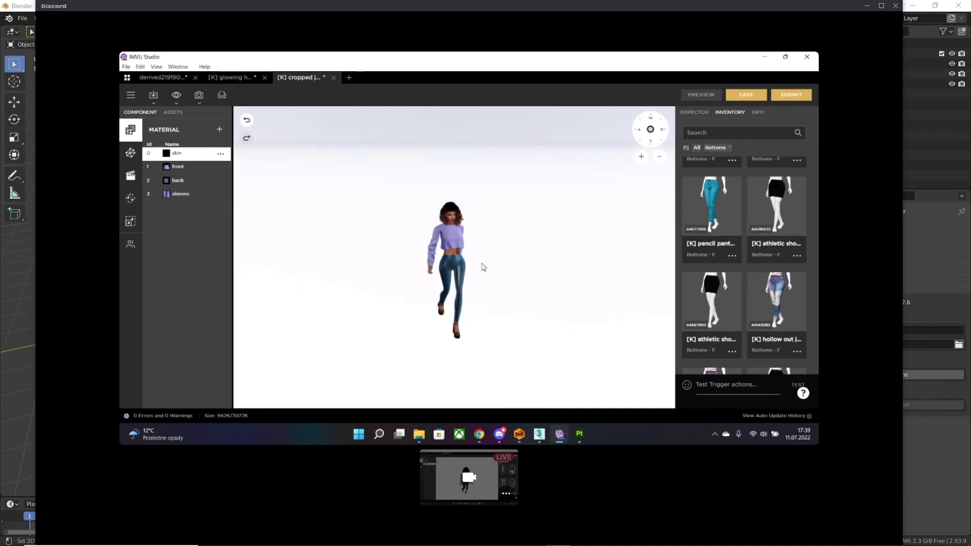
{"action": "left_click_drag", "start_coordinate": [483, 267], "coordinate": [456, 259]}
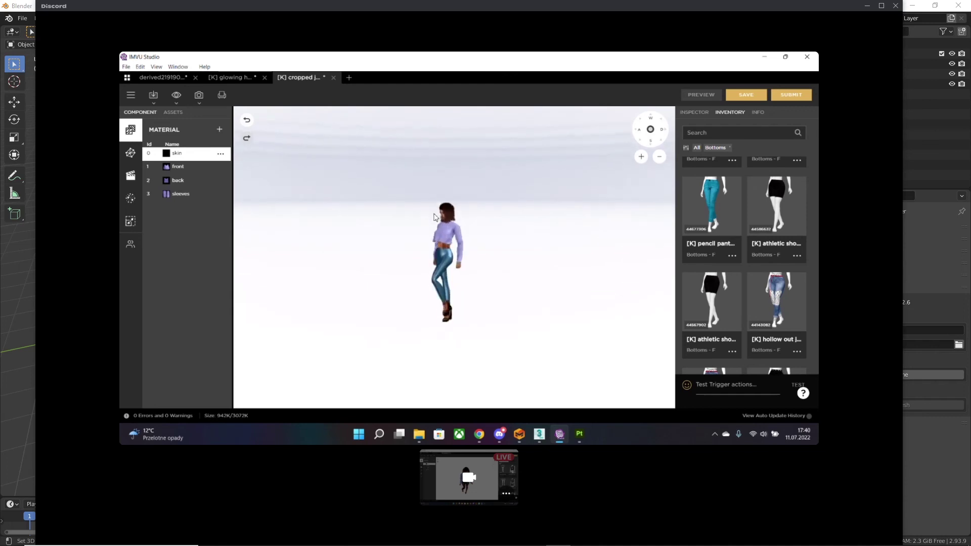
{"action": "scroll", "coordinate": [493, 240], "scroll_direction": "up", "scroll_amount": 5}
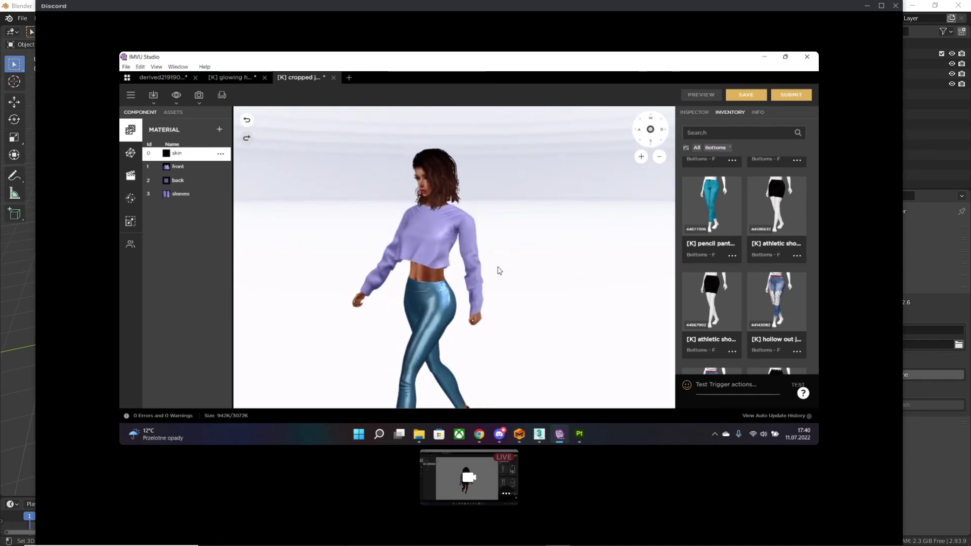
{"action": "left_click_drag", "start_coordinate": [489, 267], "coordinate": [436, 278]}
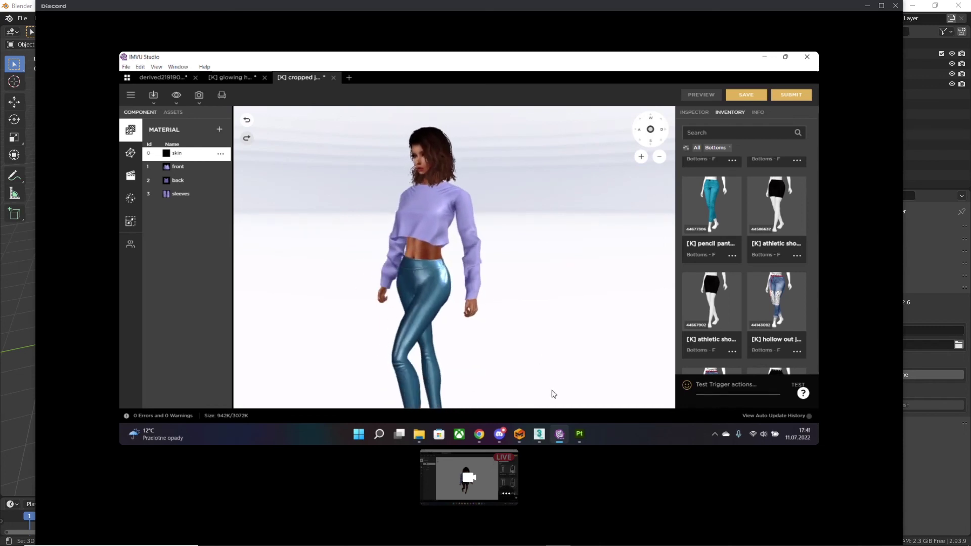
- Switch to Discord and stop streaming the screen in the call
{"action": "mouse_move", "coordinate": [500, 441]}
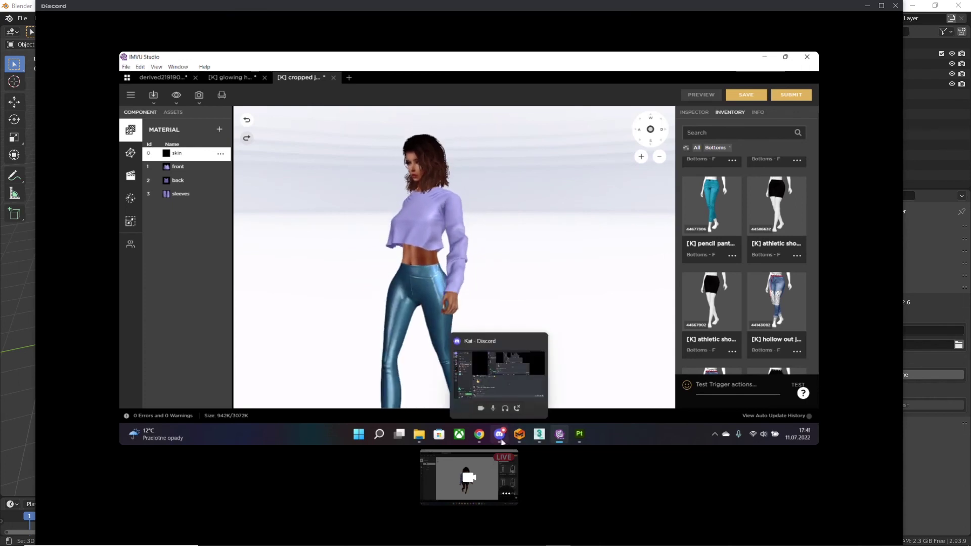
{"action": "left_click", "coordinate": [503, 433]}
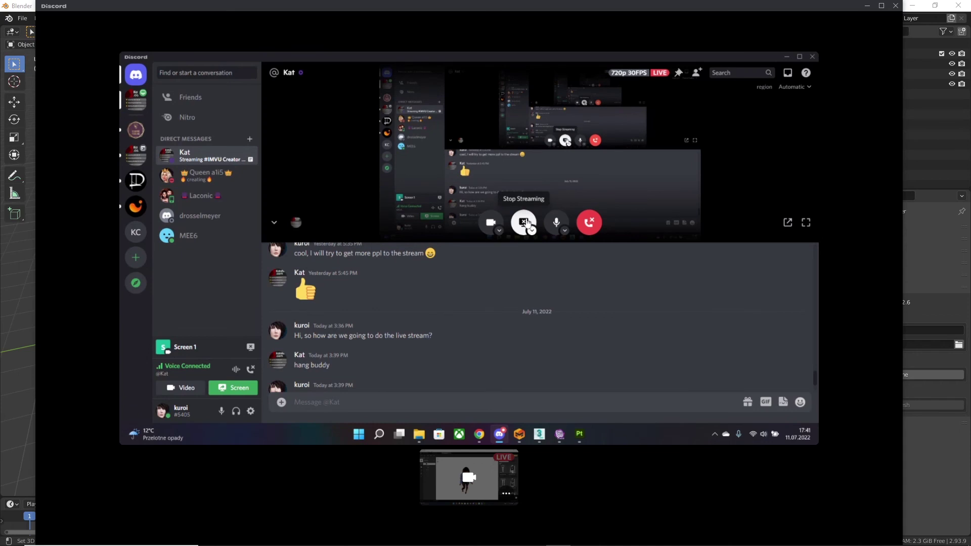
{"action": "left_click", "coordinate": [526, 222]}
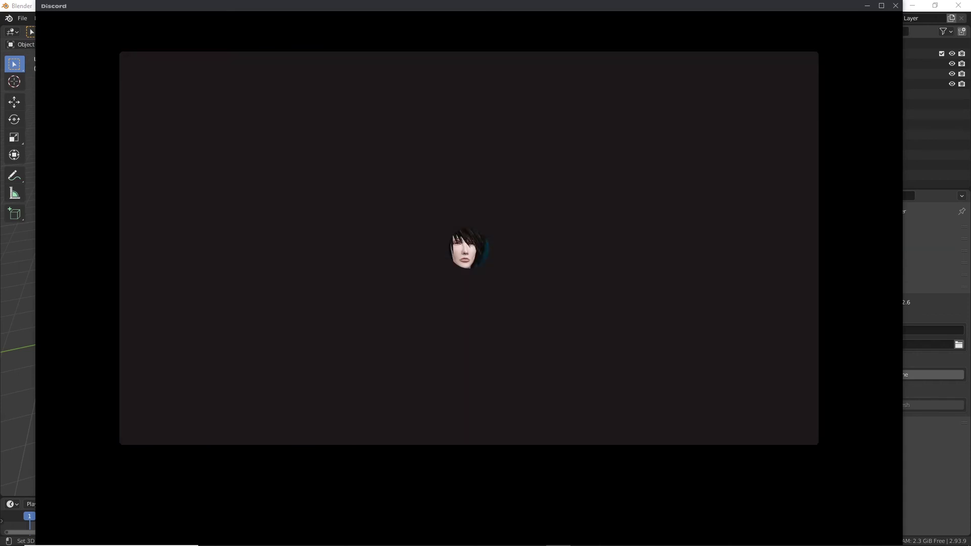